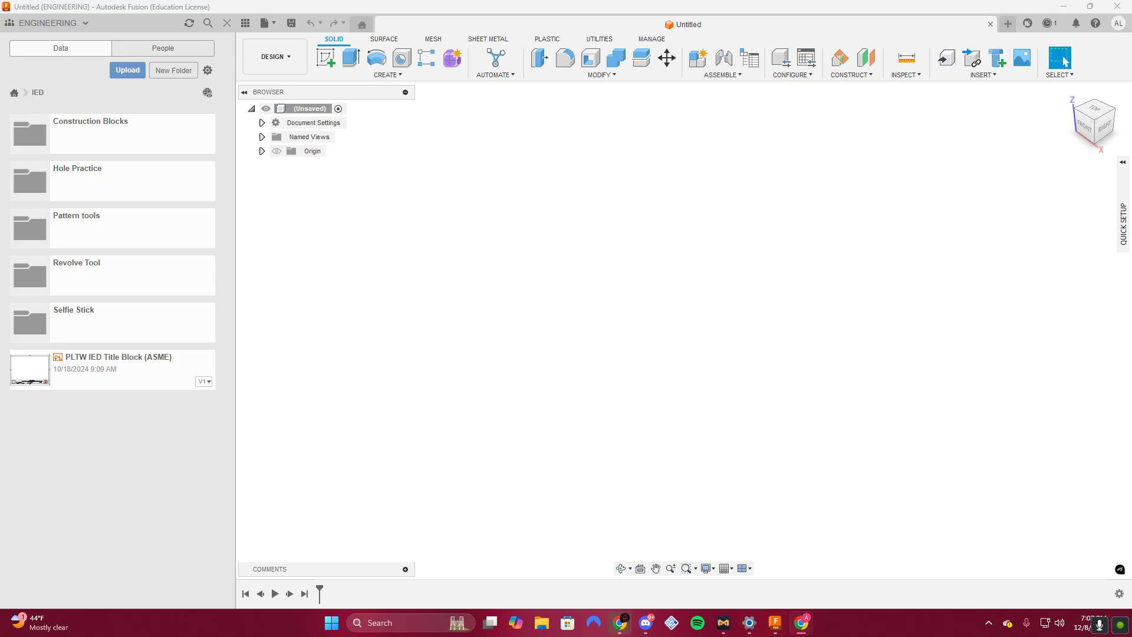
# Switch to the browser and review the Arch, Triangle and Rectangle Block drawings' shapes and dimensions, returning to Fusion when done.
pyautogui.moveTo(0, 159); pyautogui.dragTo(417, 3)
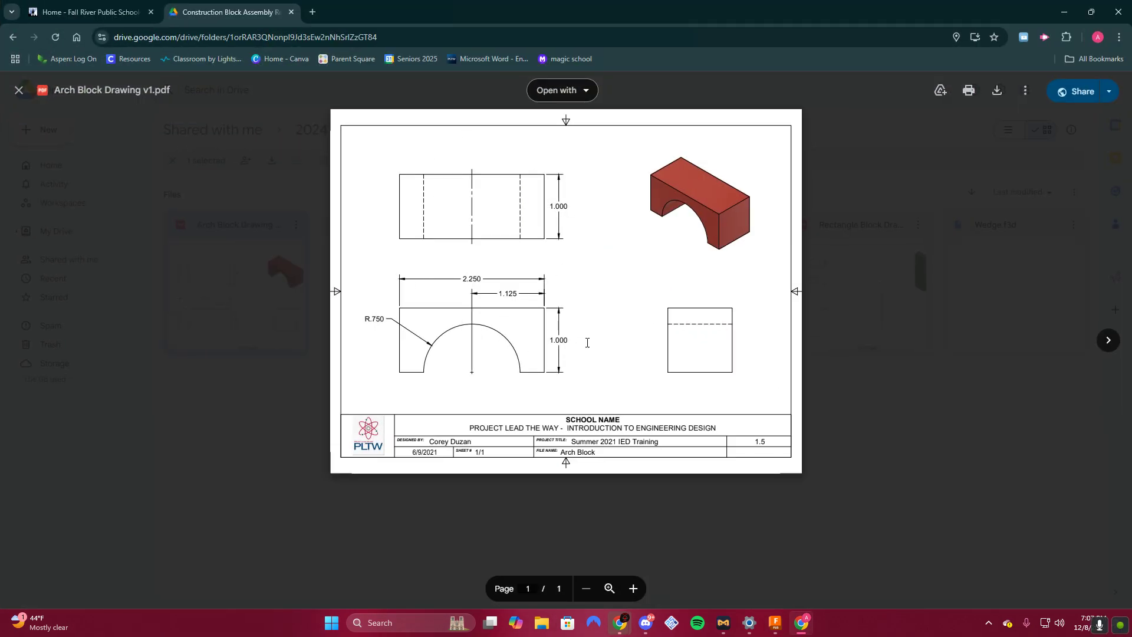
pyautogui.click(274, 264)
pyautogui.doubleClick(561, 286)
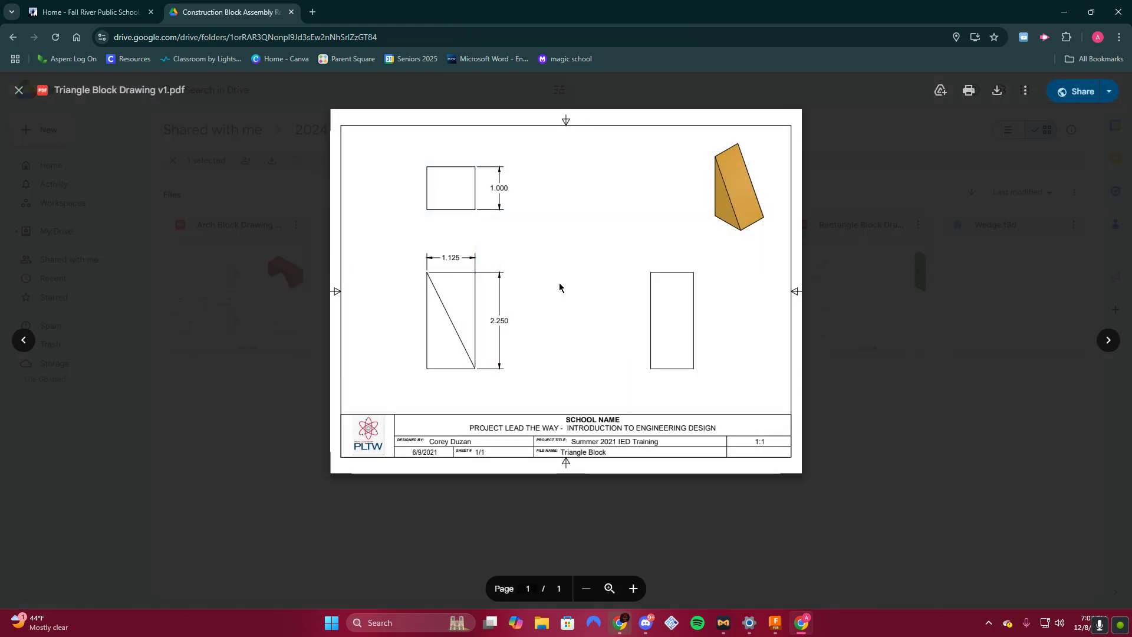
pyautogui.click(924, 238)
pyautogui.doubleClick(894, 282)
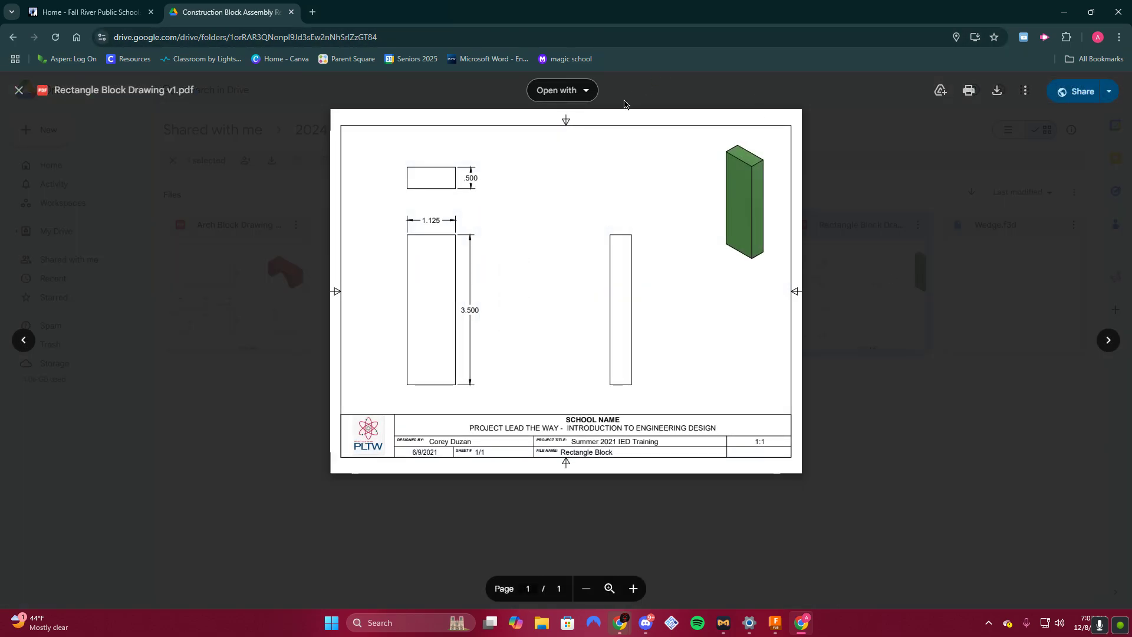
pyautogui.click(303, 216)
pyautogui.doubleClick(243, 285)
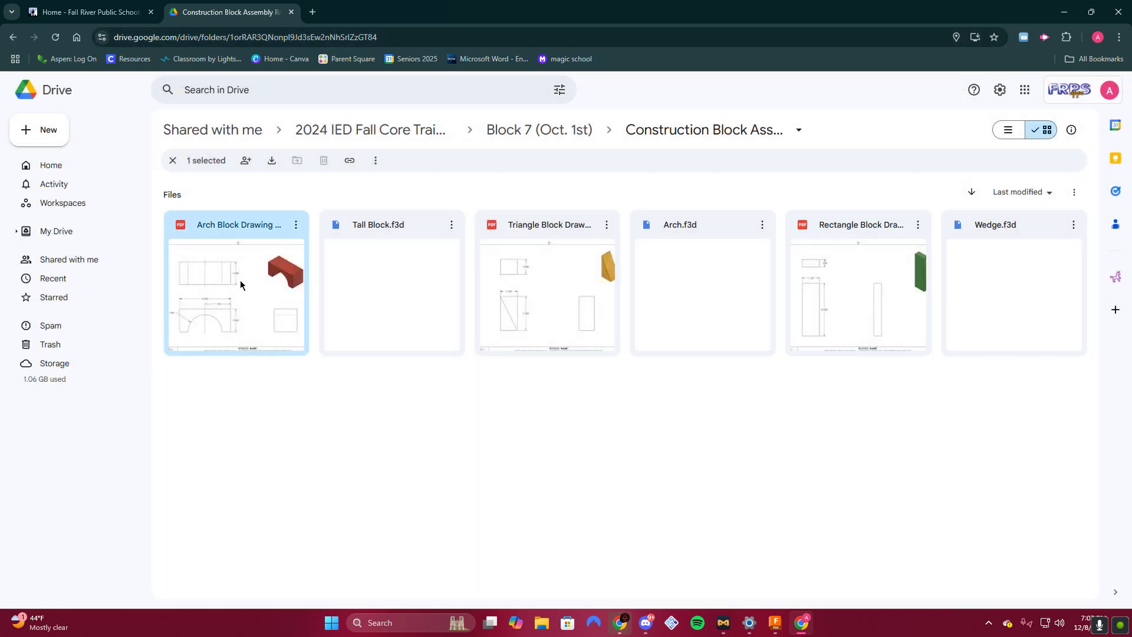
pyautogui.moveTo(518, 10); pyautogui.dragTo(0, 147)
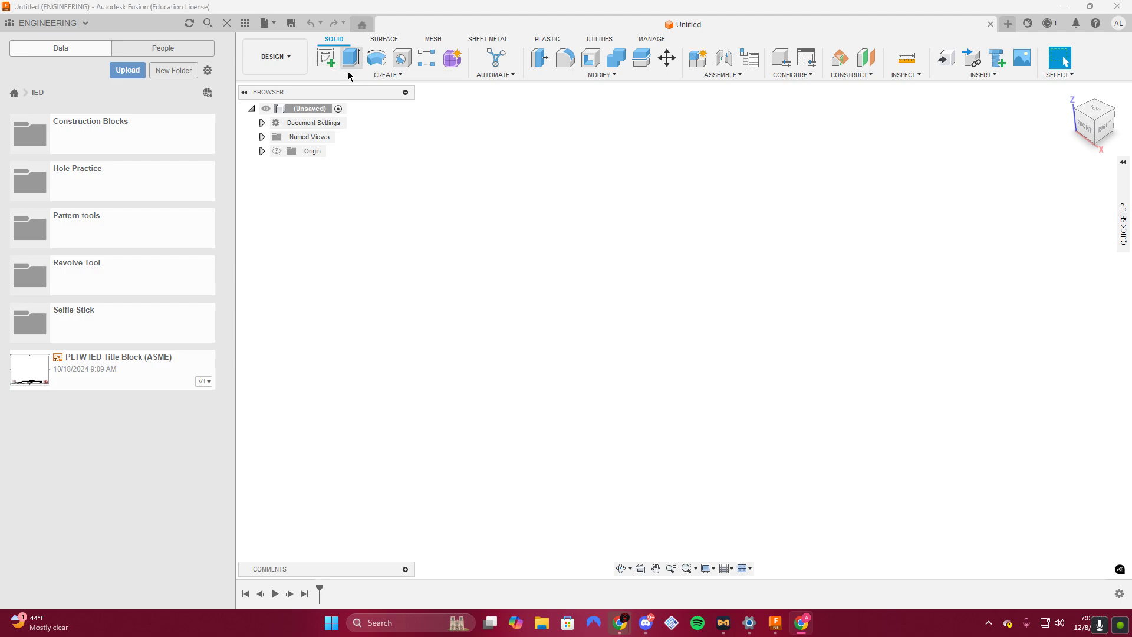
# Create a folder named Construction Block Assembly inside the IED project folder and open it, hiding the data panel when done.
pyautogui.click(191, 72)
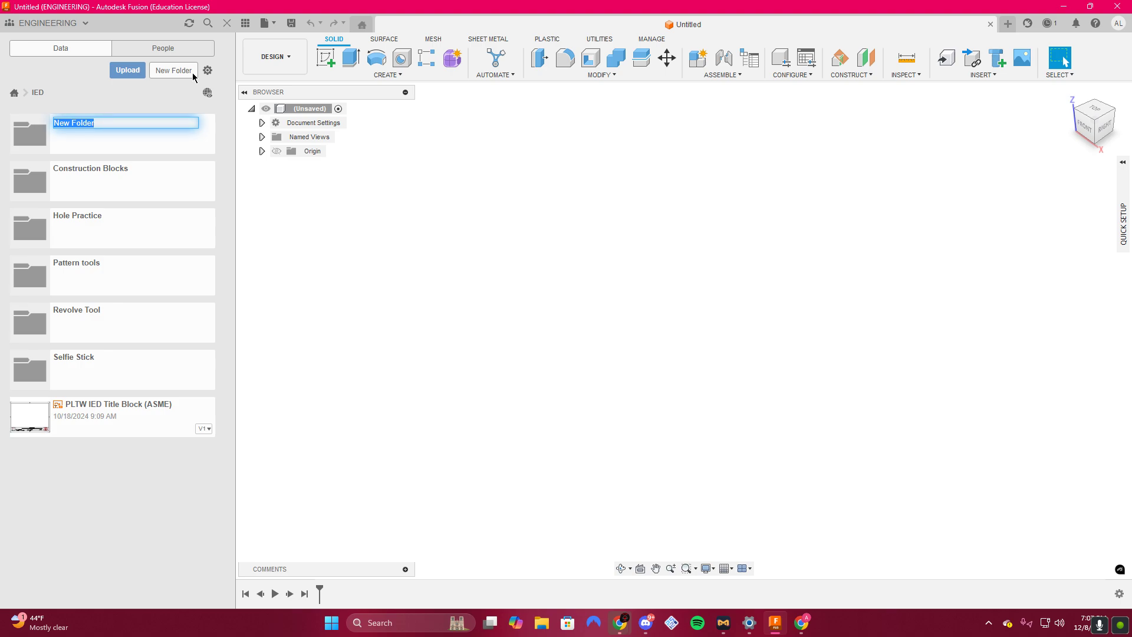
pyautogui.write('Construction')
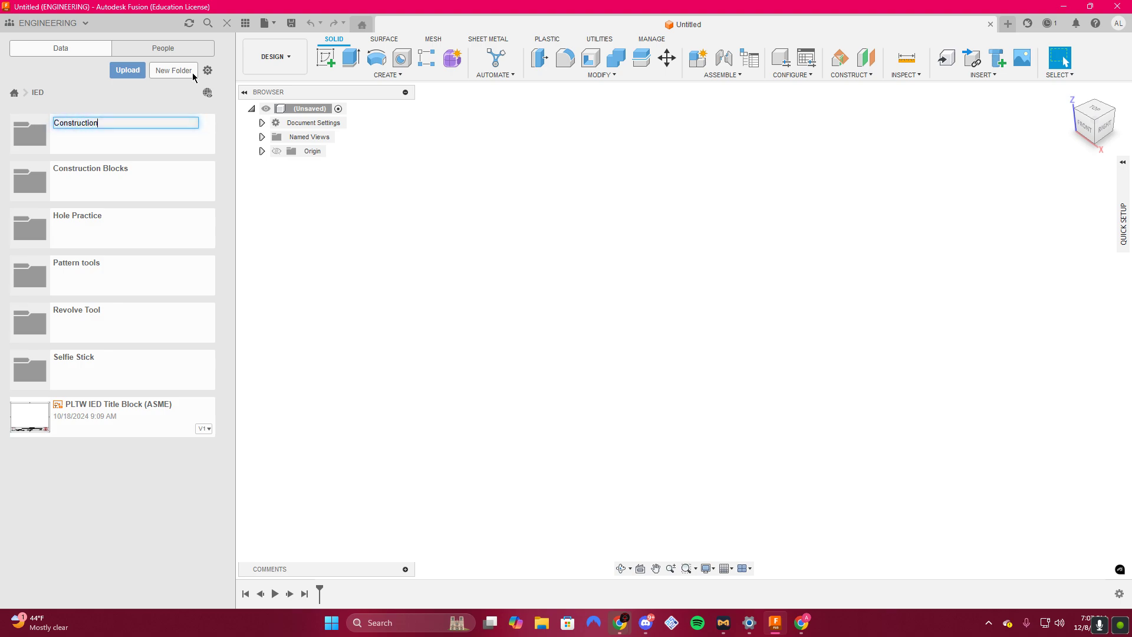
pyautogui.write(' Block Ass')
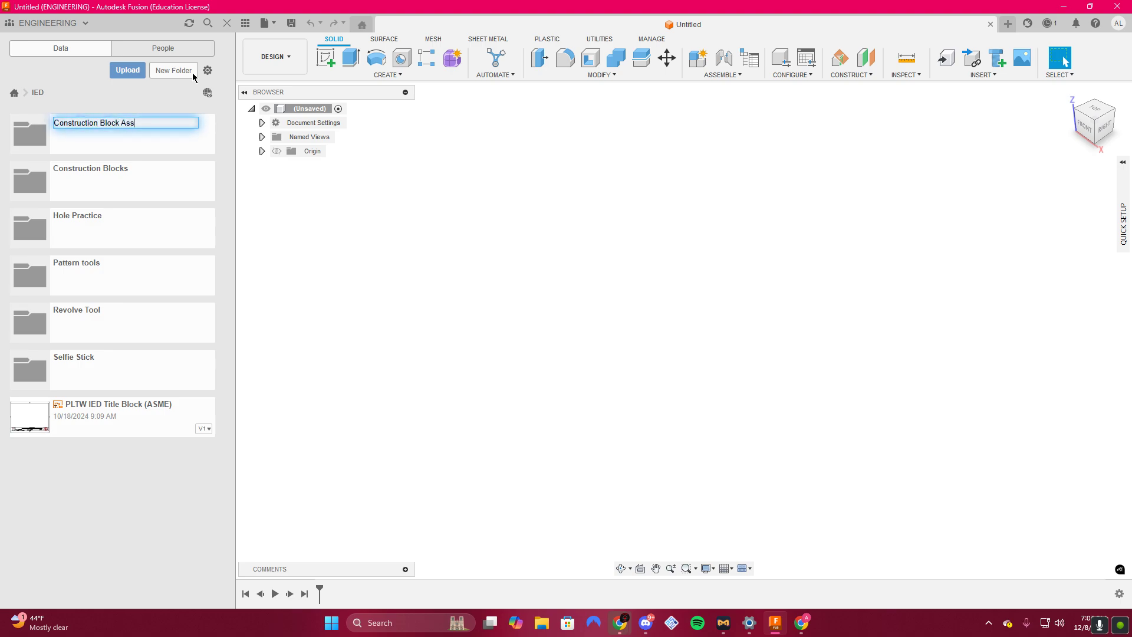
pyautogui.write('embly')
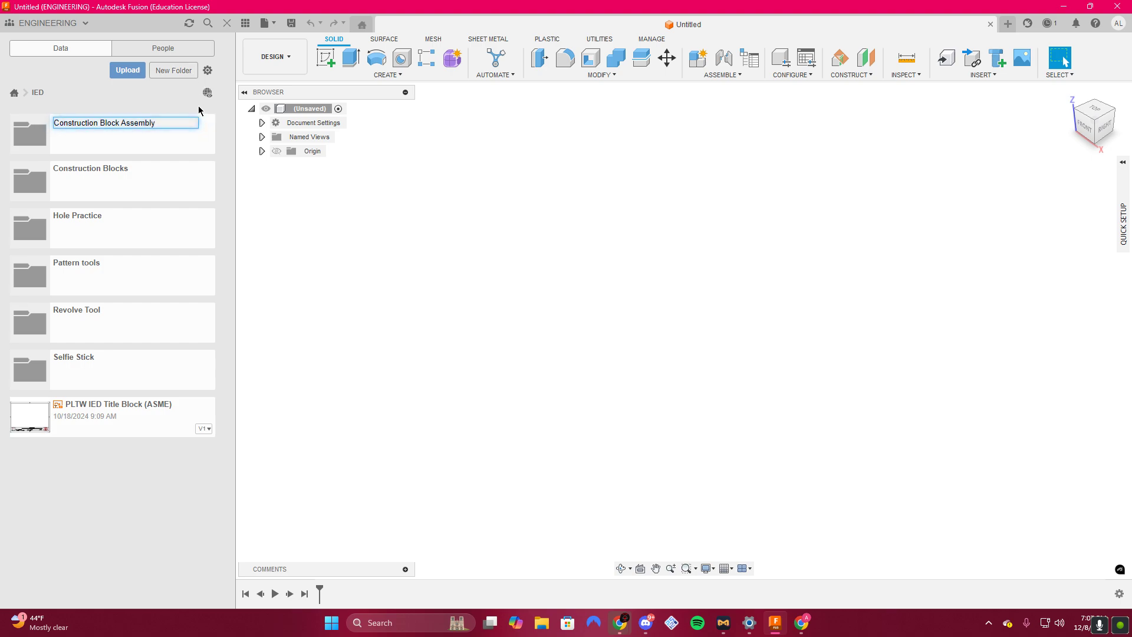
pyautogui.press('Return')
pyautogui.doubleClick(140, 139)
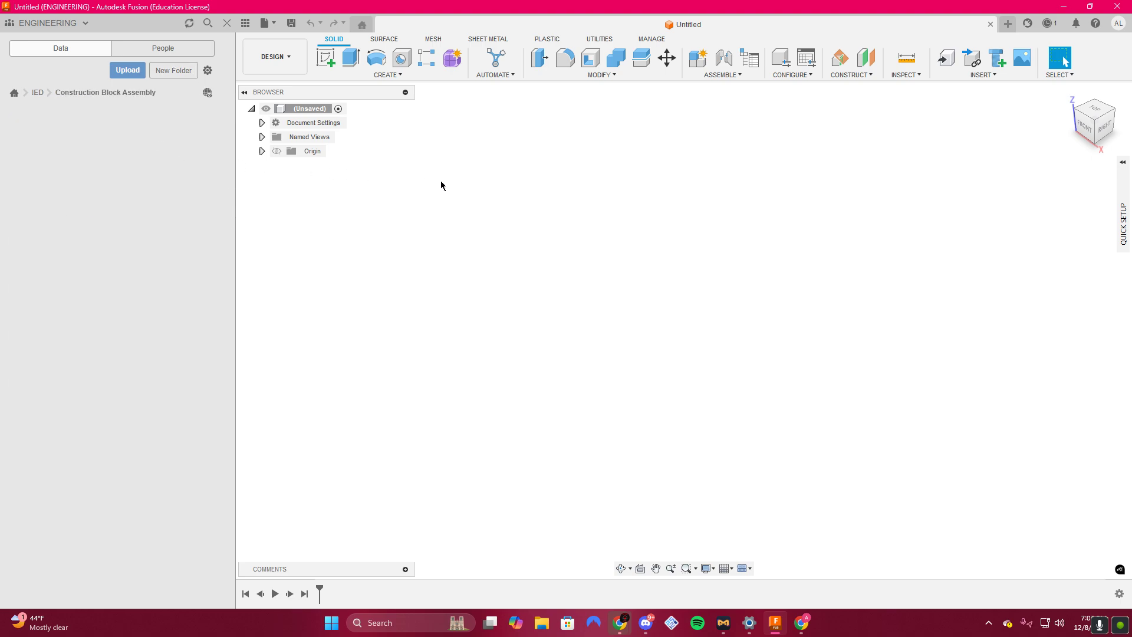
pyautogui.click(245, 23)
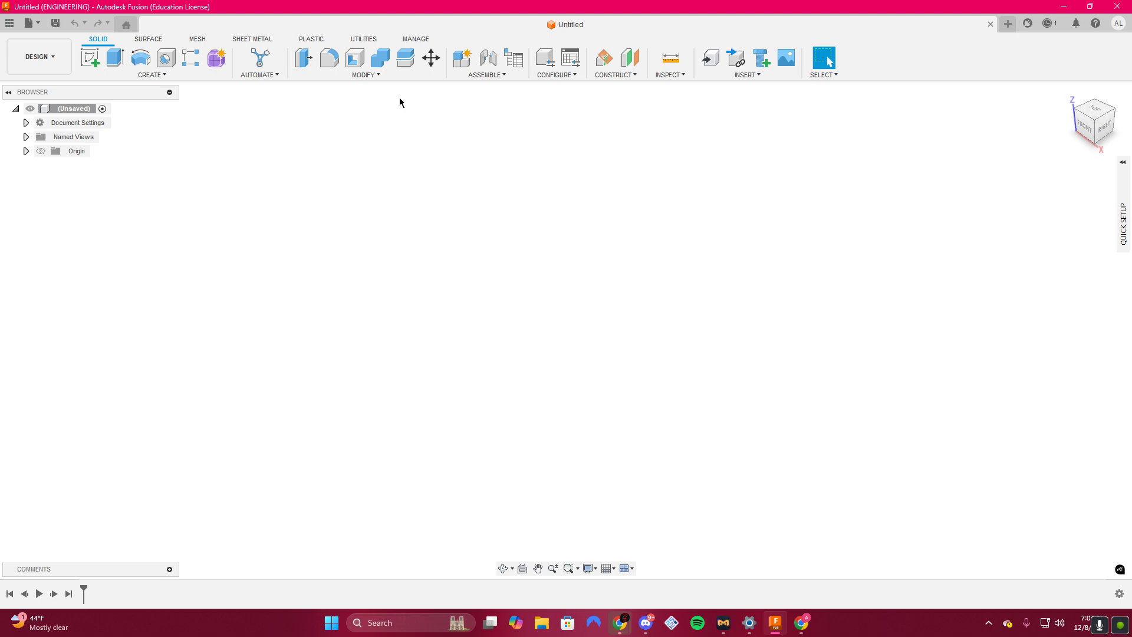
# Create an internal standard component named Arch Block under the unsaved design and select it.
pyautogui.click(465, 59)
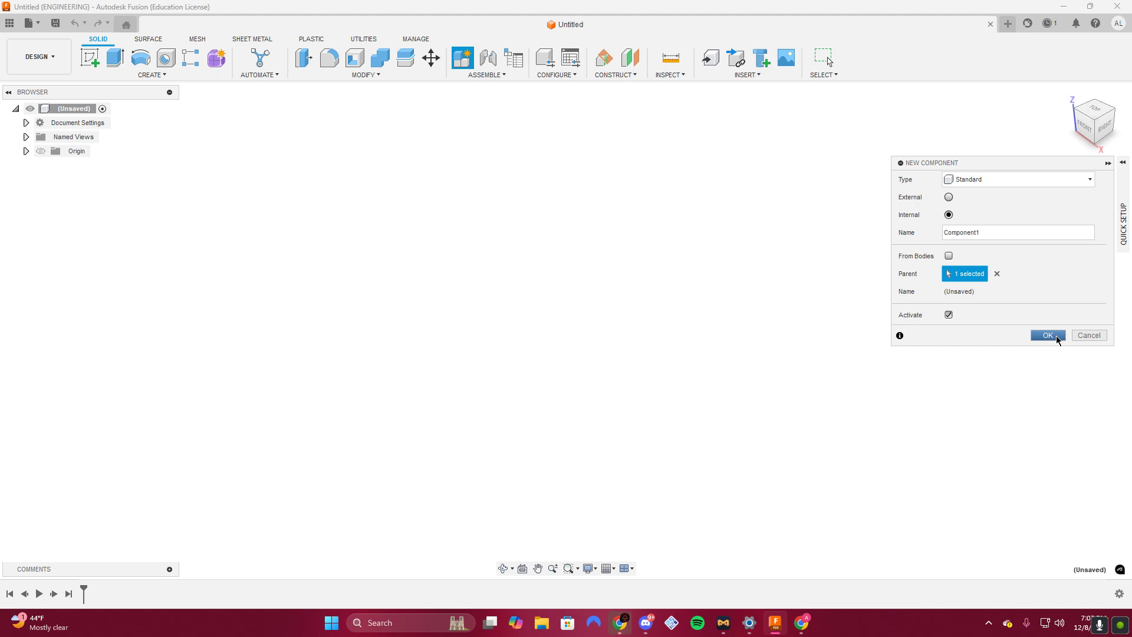
pyautogui.moveTo(1007, 235); pyautogui.dragTo(797, 228)
pyautogui.write('A')
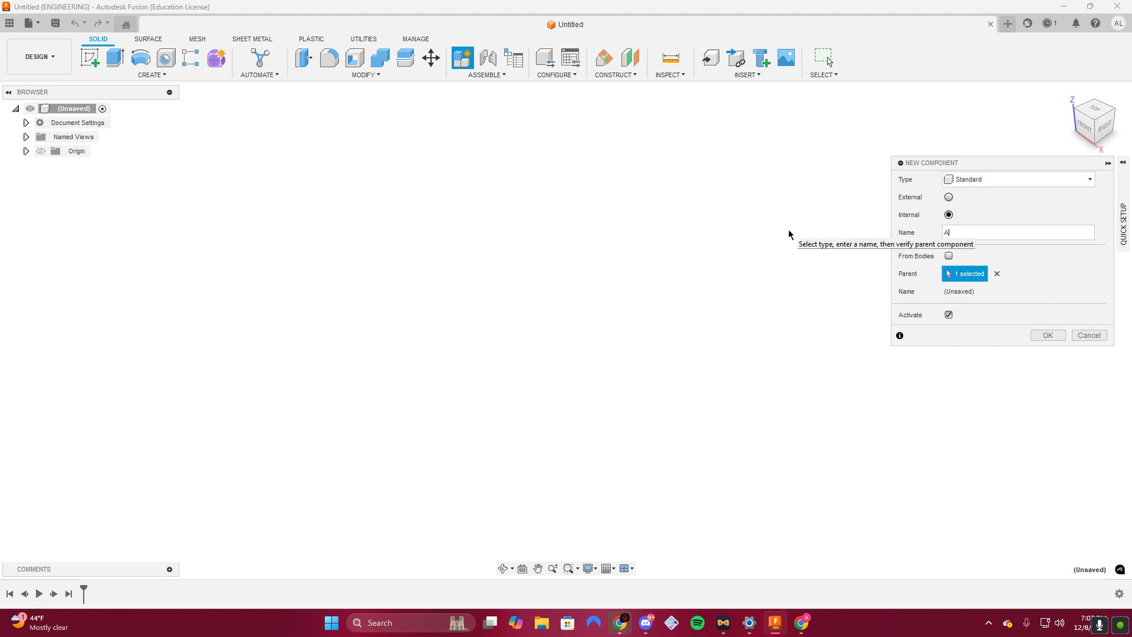
pyautogui.write('rch Block')
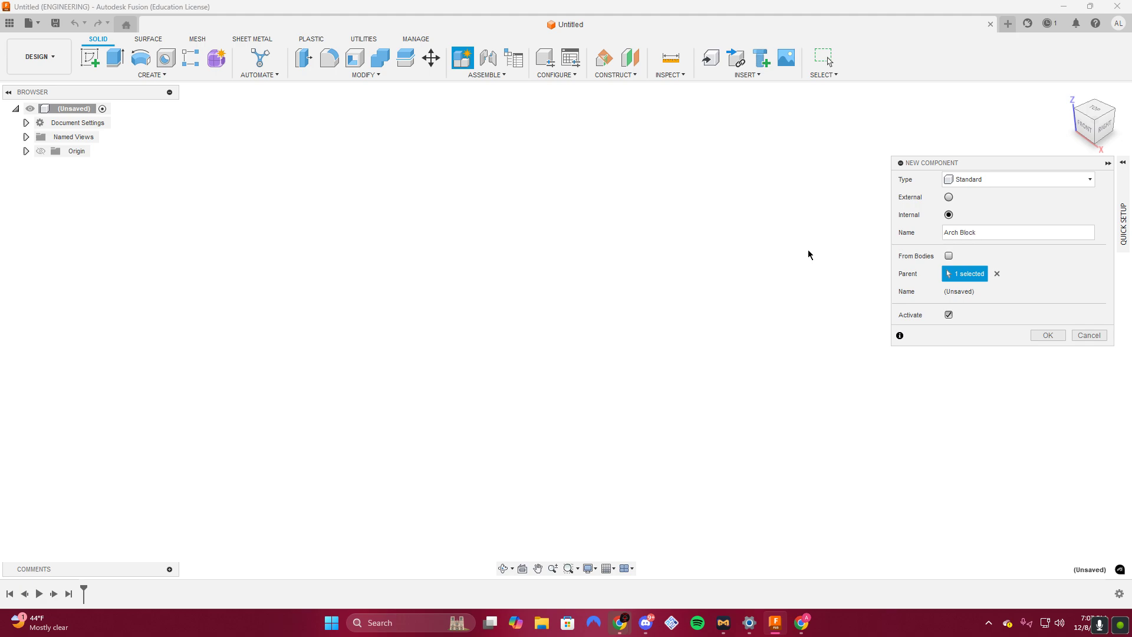
pyautogui.click(1048, 335)
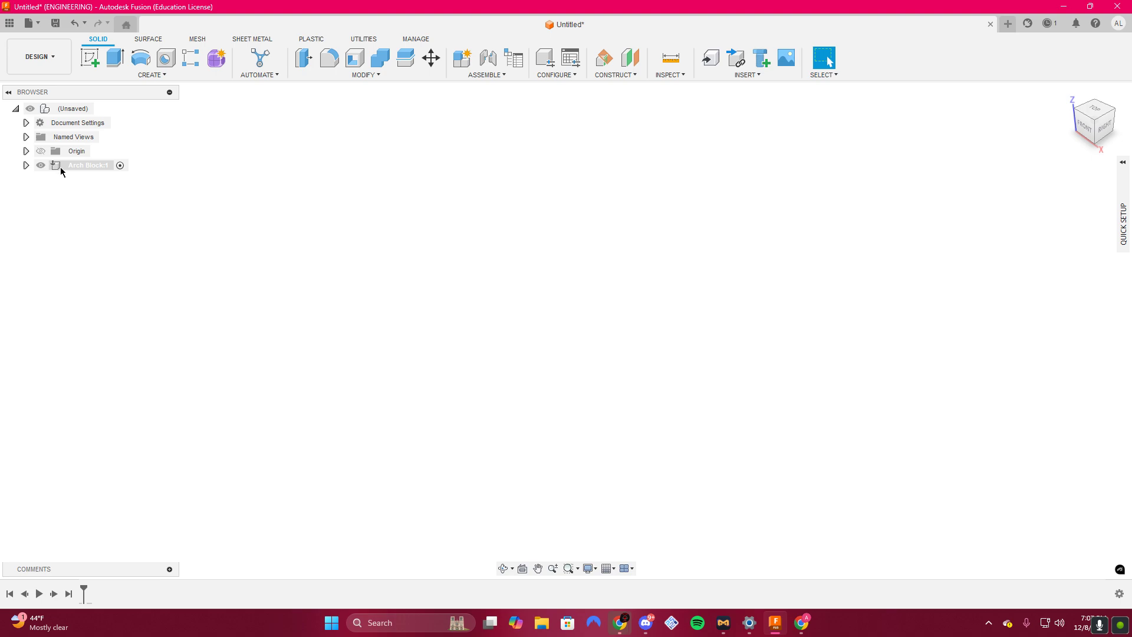
pyautogui.click(55, 165)
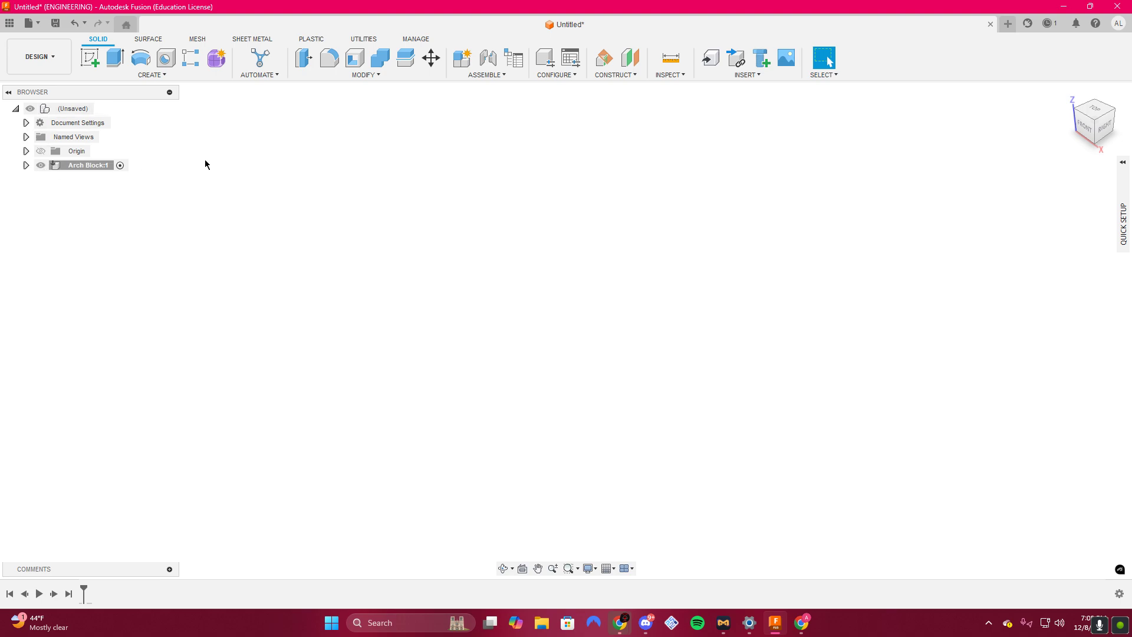
# Start a sketch on the front plane and draw a 2.25 by 1 in rectangle with one corner at the origin.
pyautogui.click(90, 59)
pyautogui.click(390, 355)
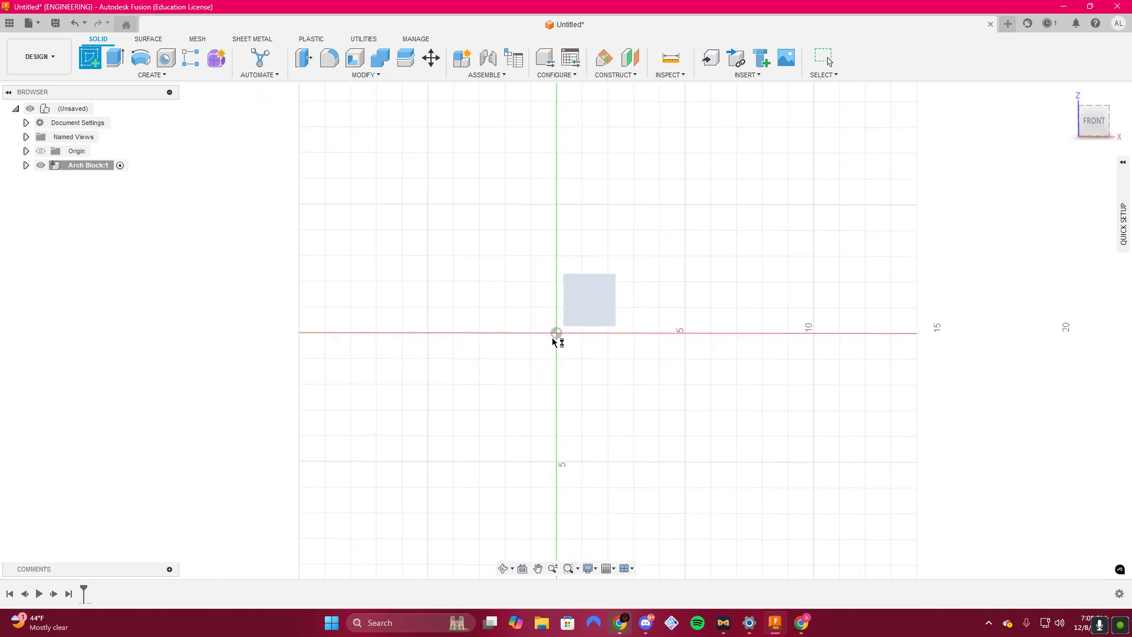
pyautogui.click(115, 57)
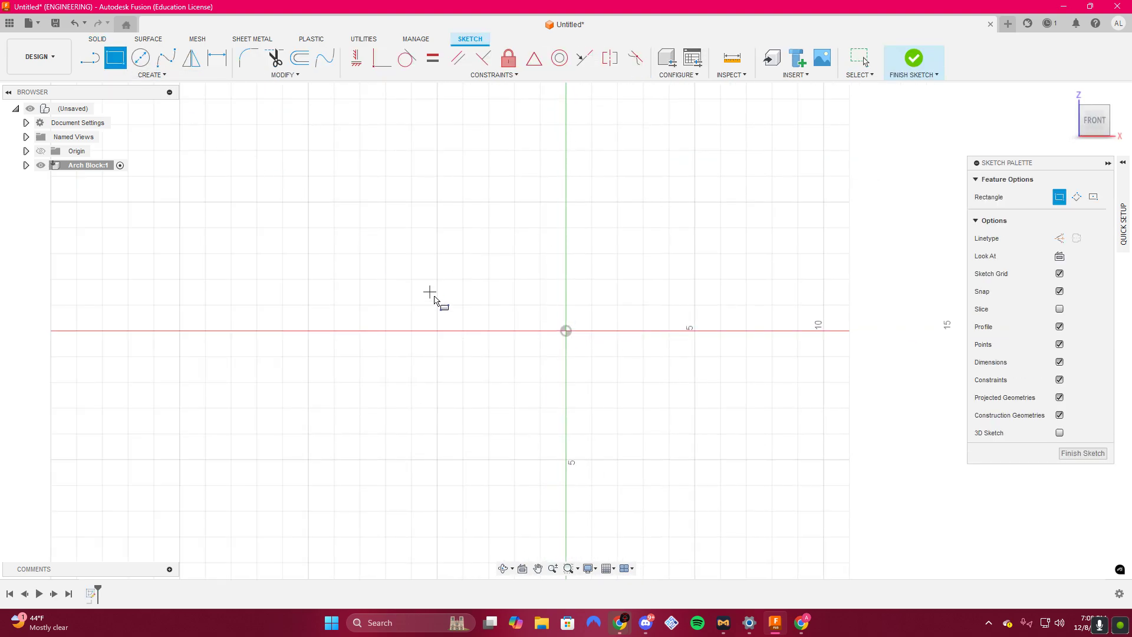
pyautogui.click(565, 332)
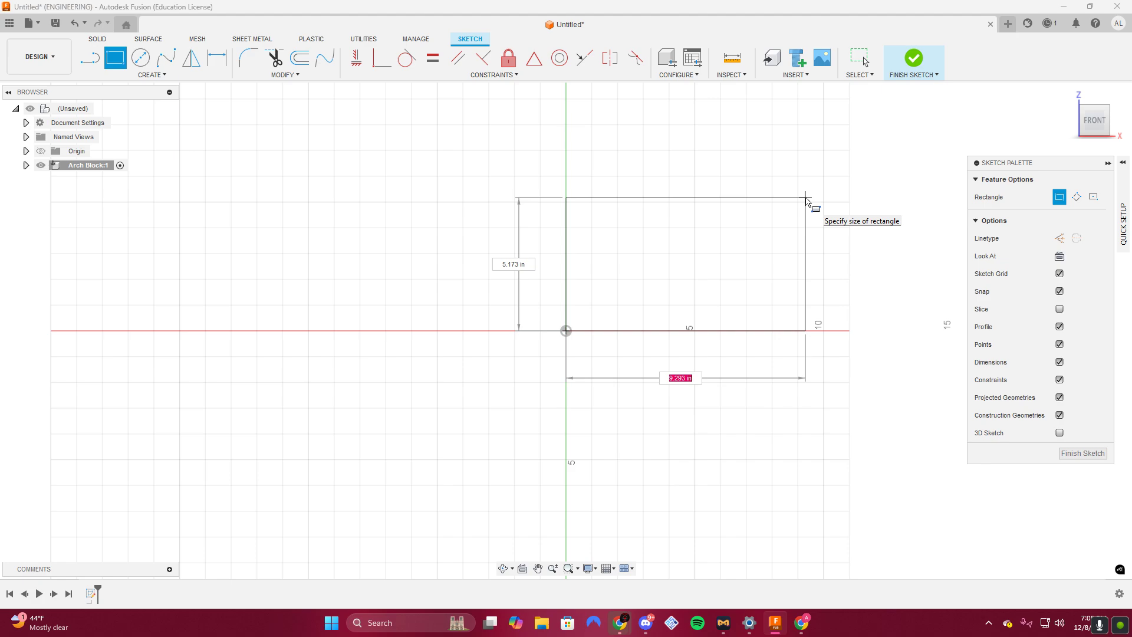
pyautogui.write('2.25')
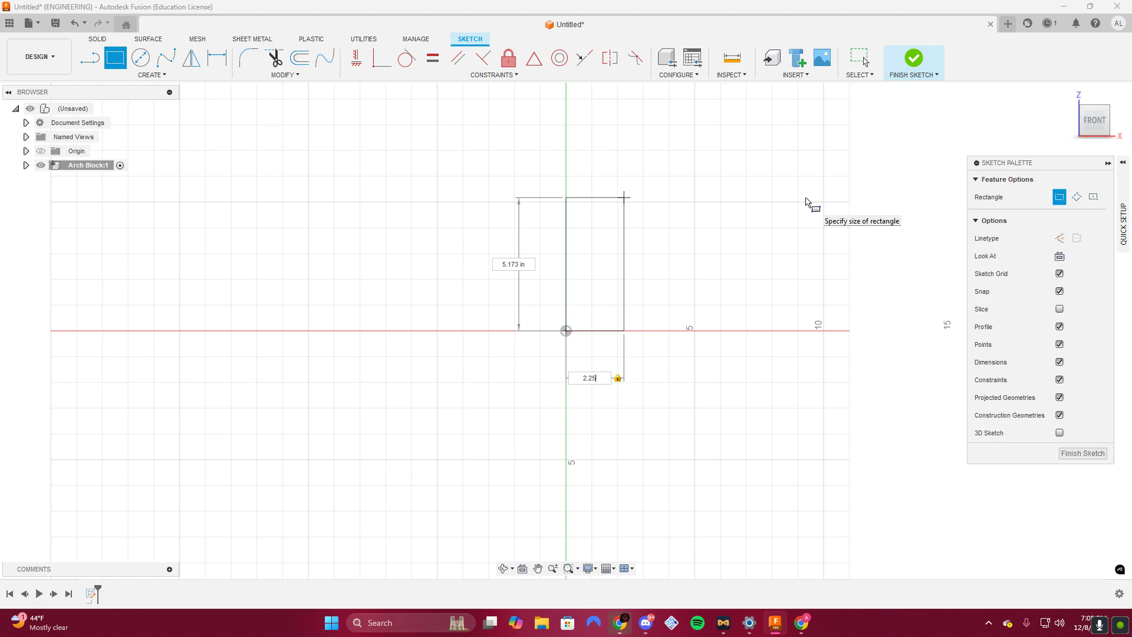
pyautogui.press('Tab')
pyautogui.write('1')
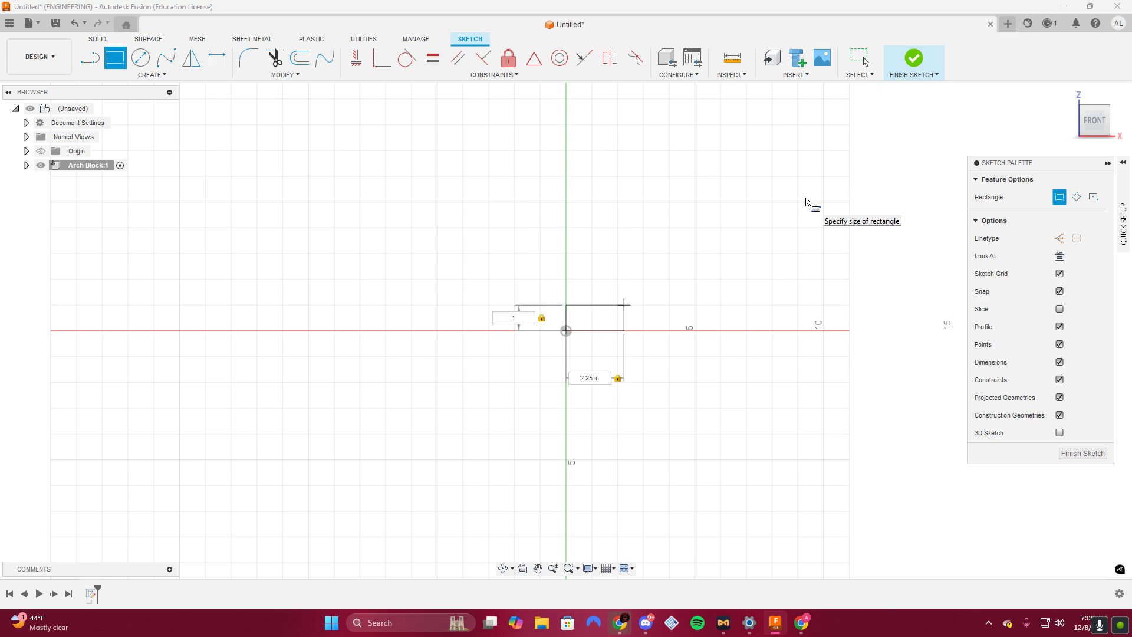
pyautogui.press('Return')
# Draw a 1.5 in diameter circle centred on the midpoint of the rectangle's bottom edge.
pyautogui.scroll(1, 653, 343)
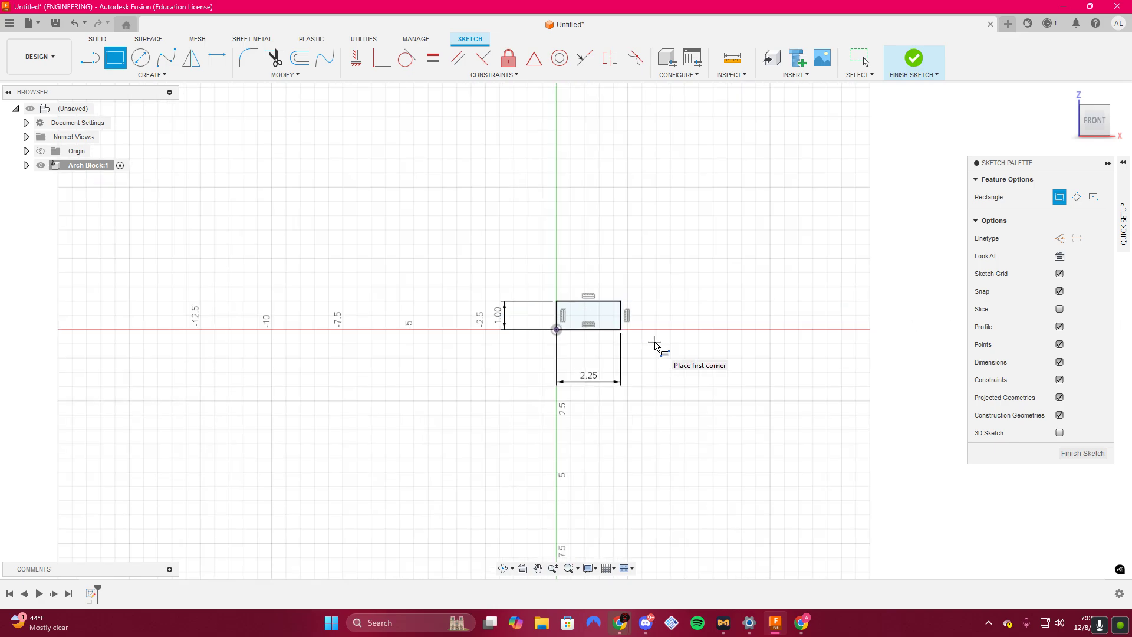
pyautogui.scroll(6, 651, 336)
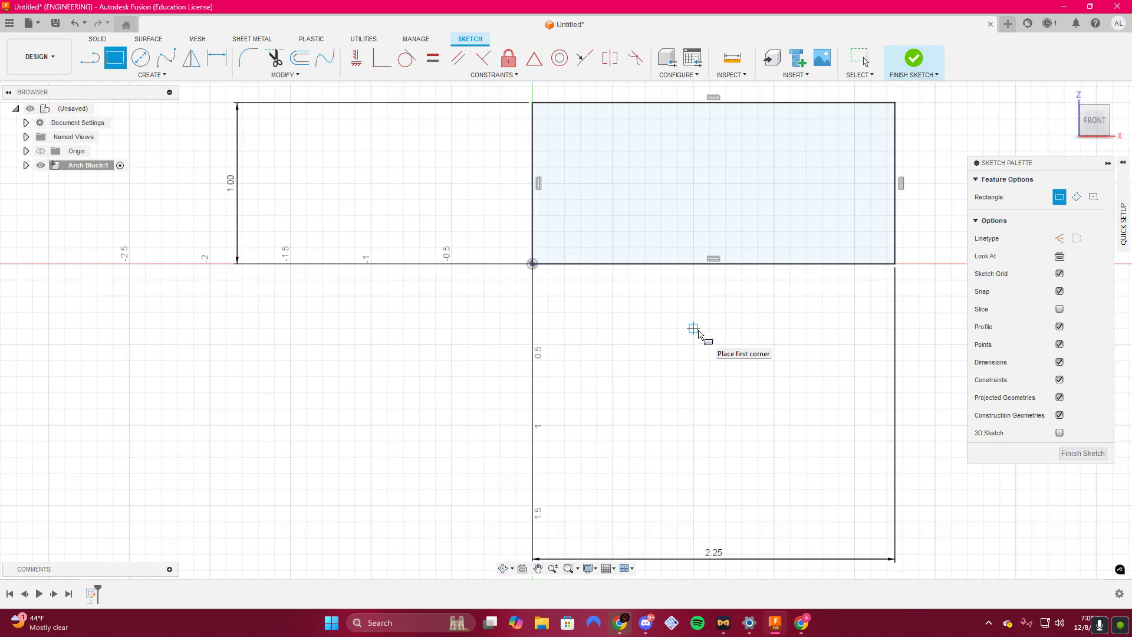
pyautogui.moveTo(698, 333); pyautogui.dragTo(538, 432, button='middle')
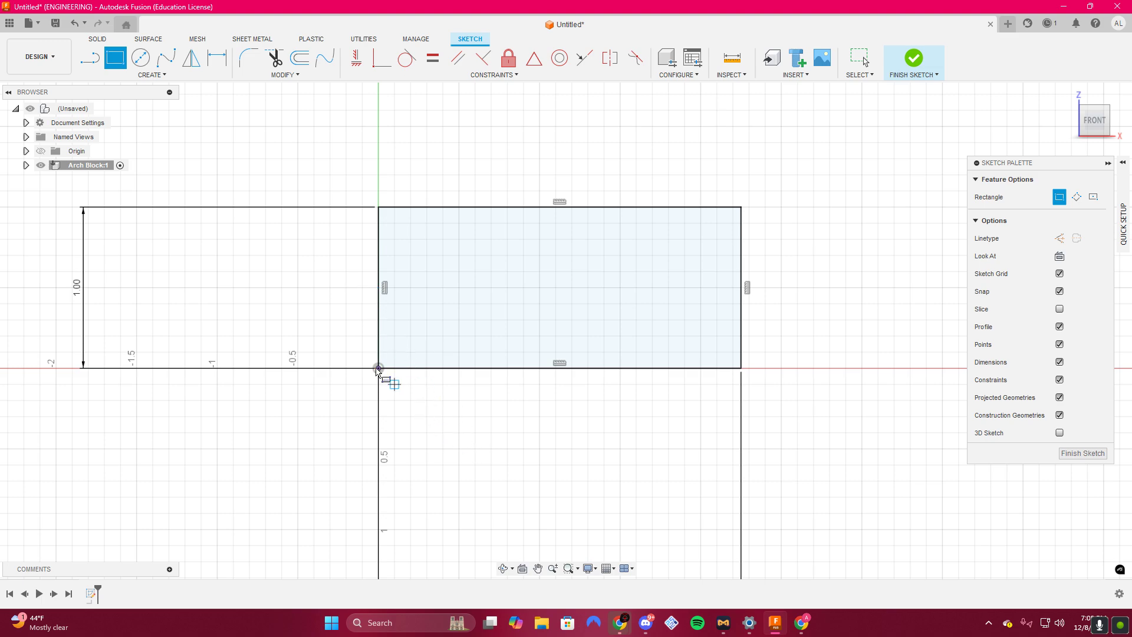
pyautogui.scroll(1, 336, 317)
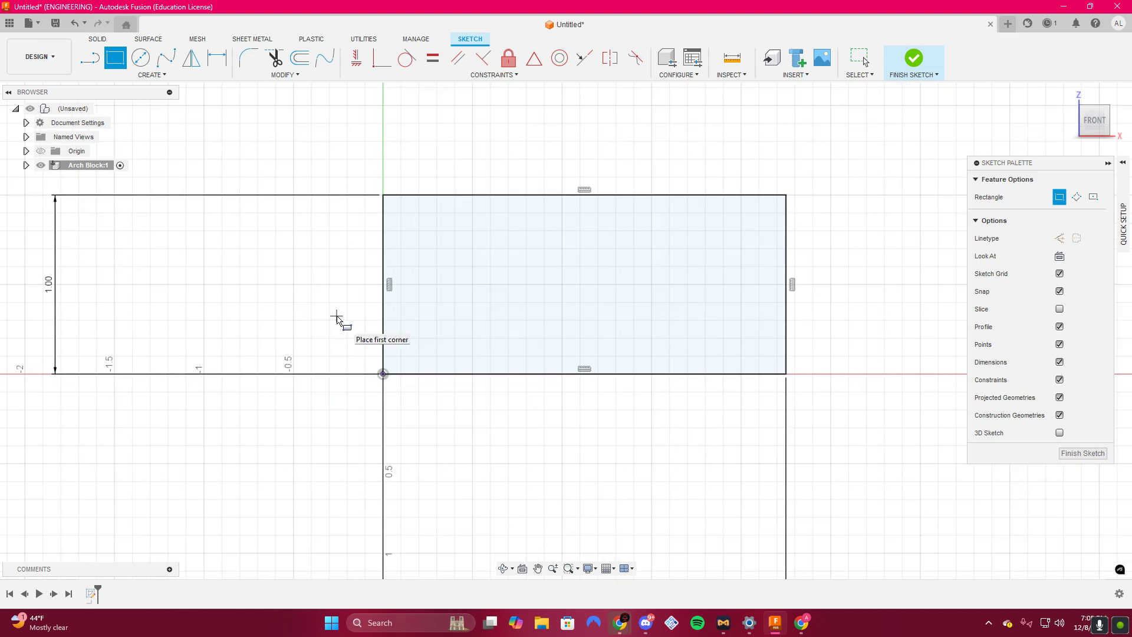
pyautogui.click(142, 63)
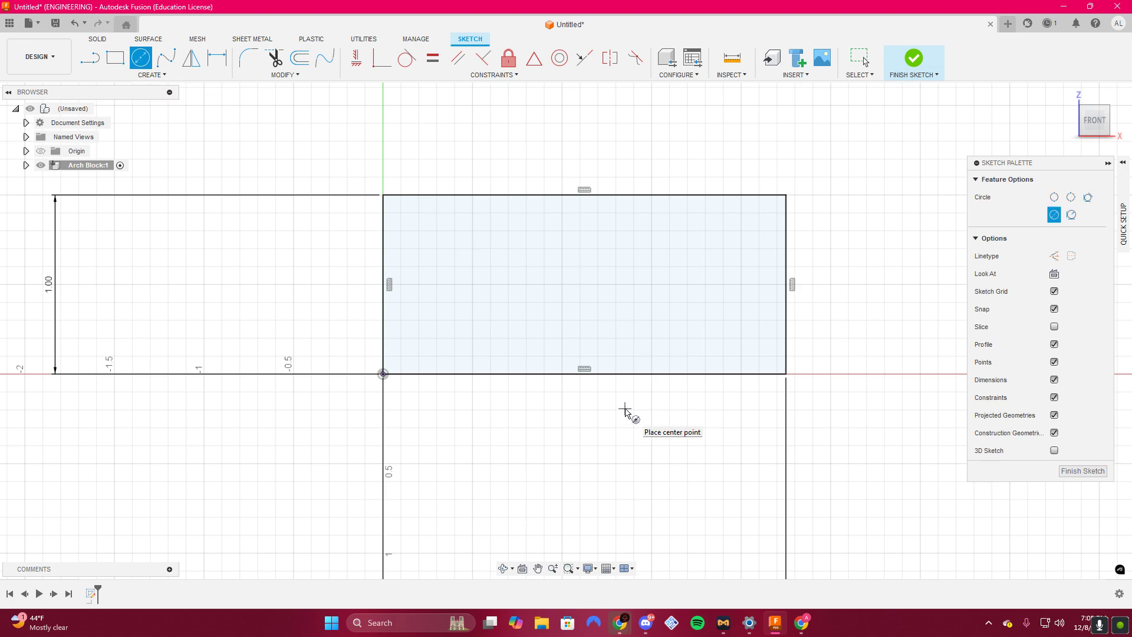
pyautogui.click(585, 373)
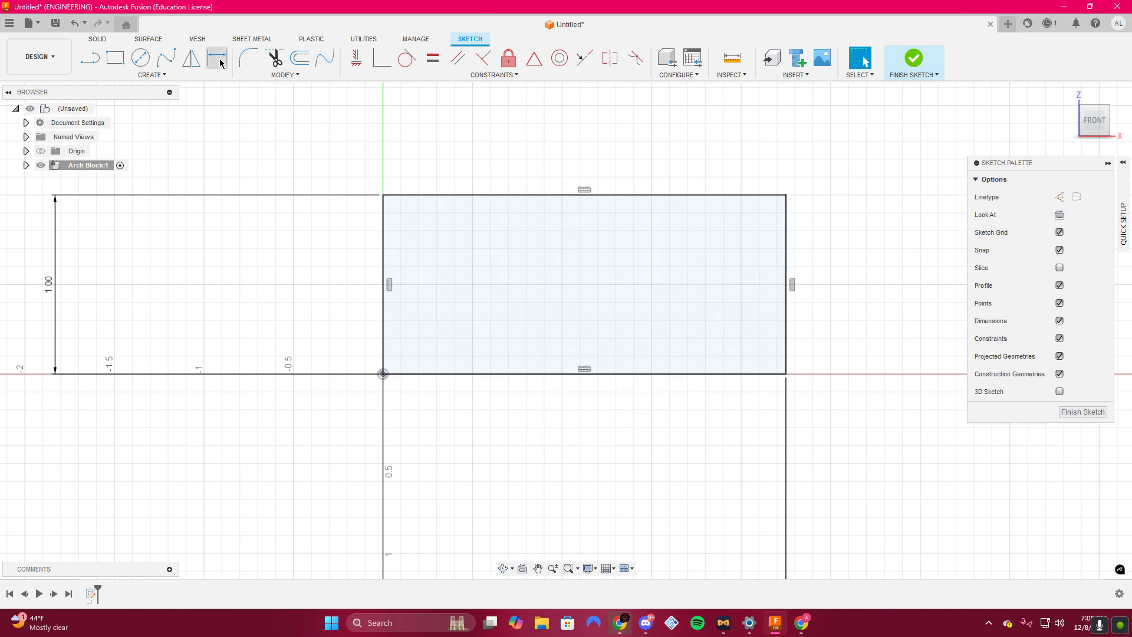
pyautogui.press('c')
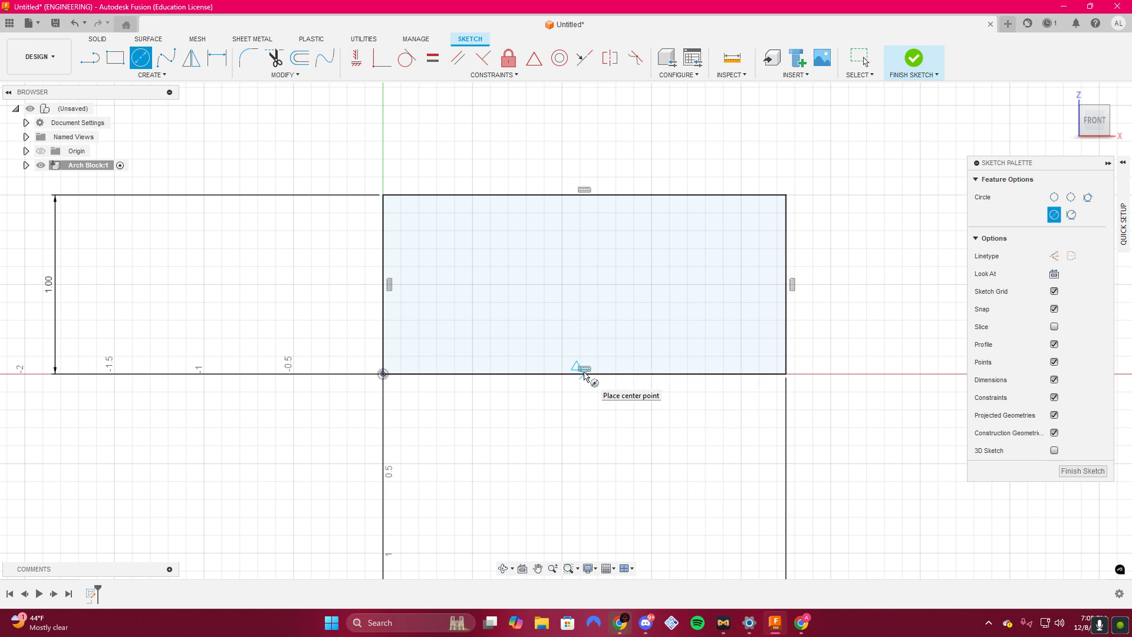
pyautogui.click(584, 373)
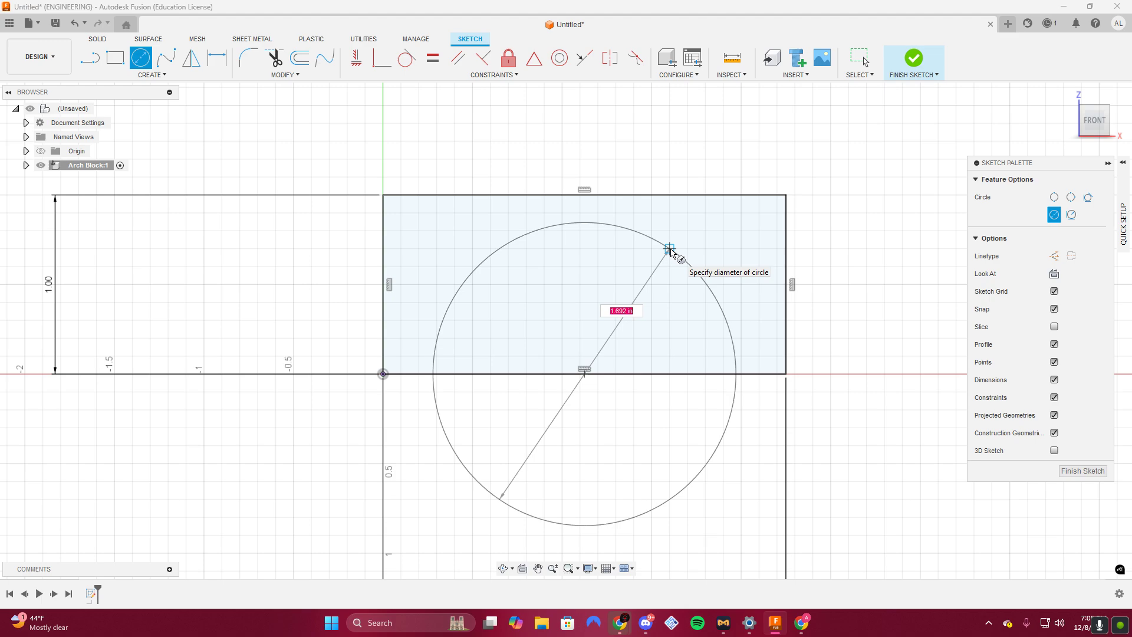
pyautogui.write('1.5')
pyautogui.press('Tab')
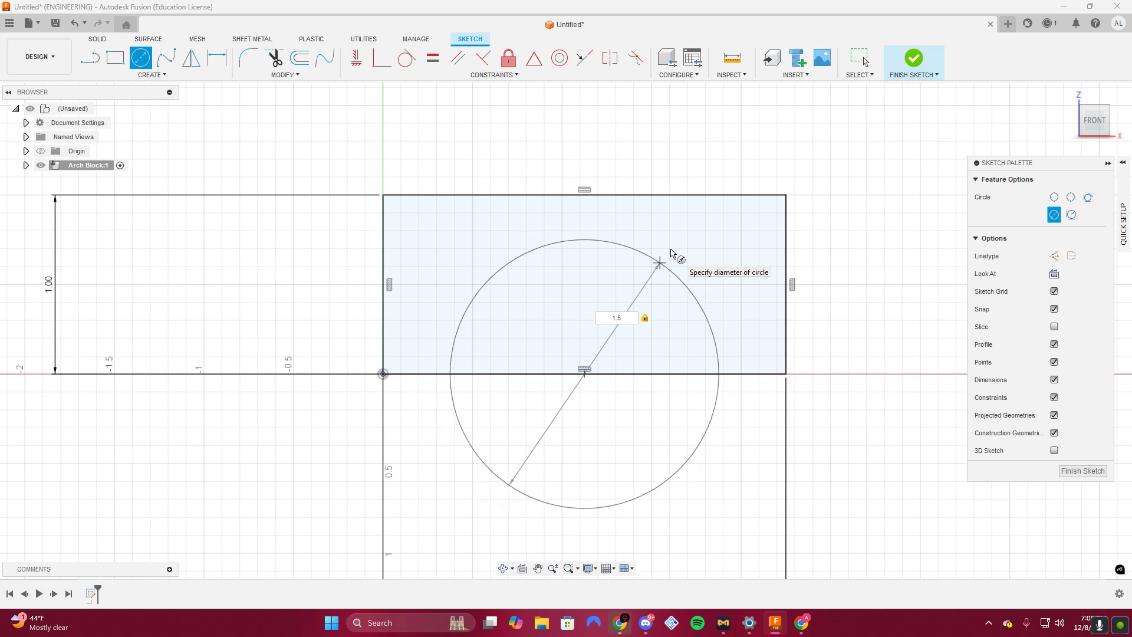
pyautogui.press('Return')
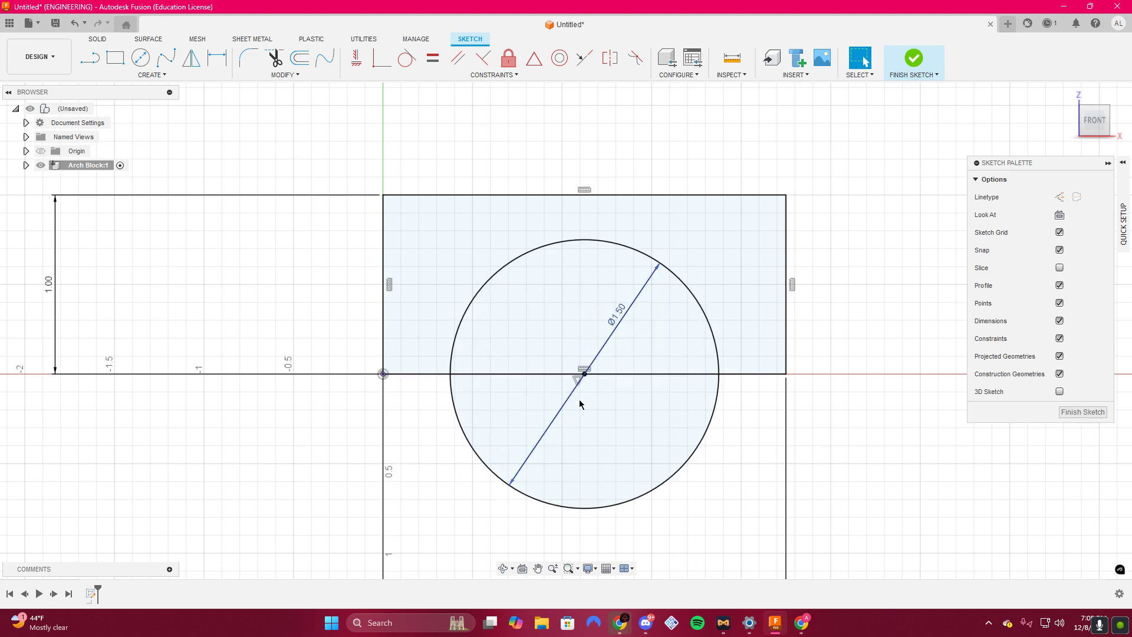
# Trim the circle's lower half and the bottom edge segment inside it, finish the arch sketch and return to the home view.
pyautogui.press('t')
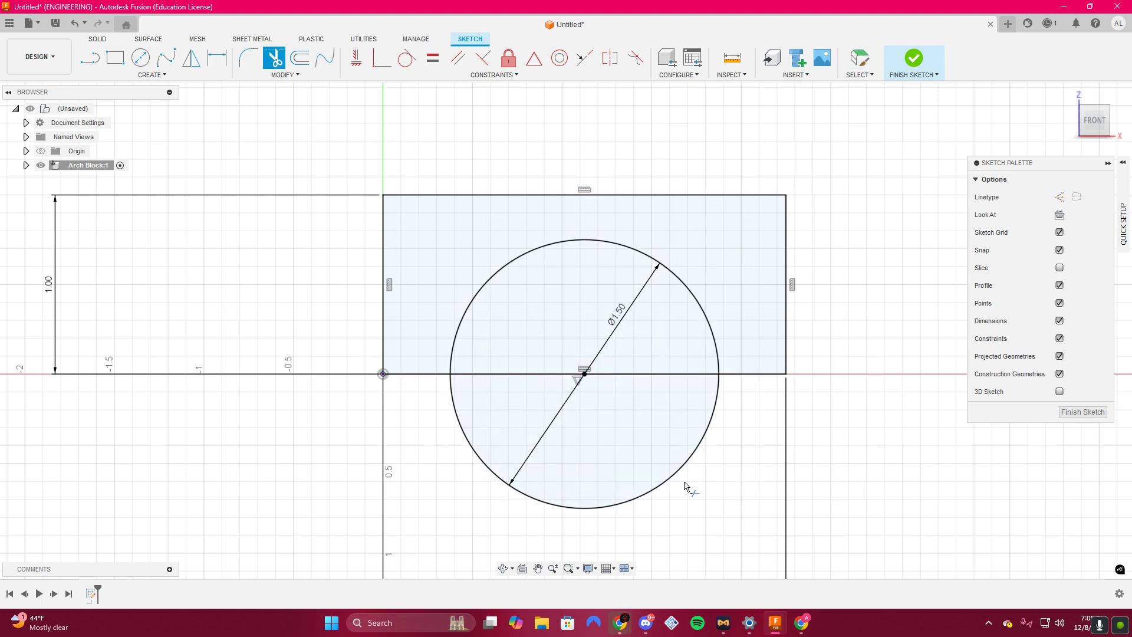
pyautogui.click(683, 481)
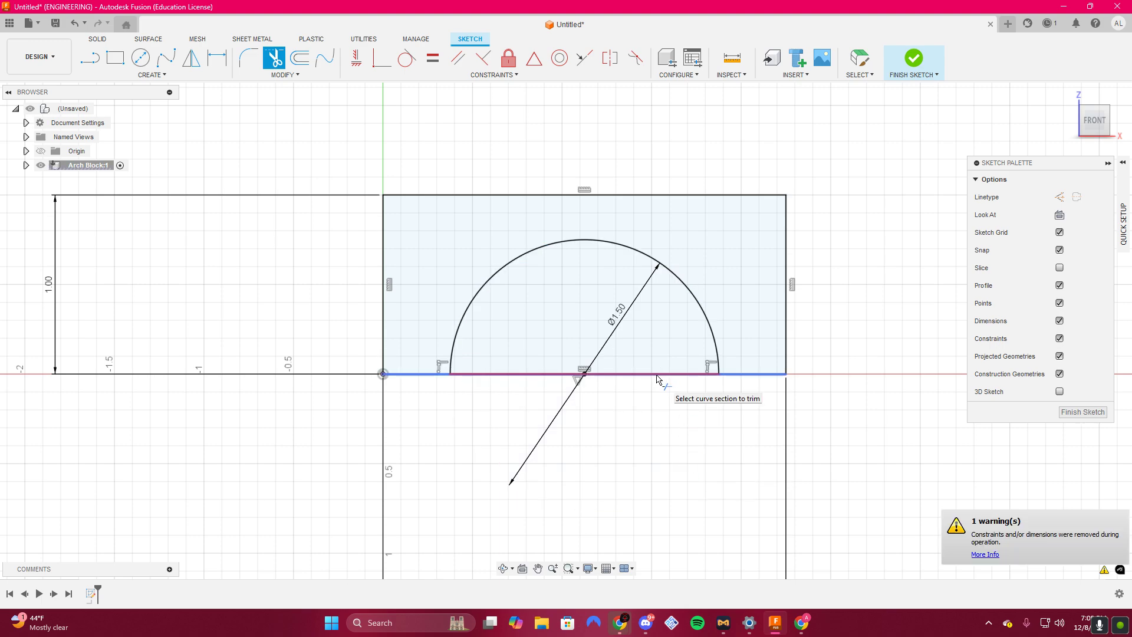
pyautogui.click(657, 379)
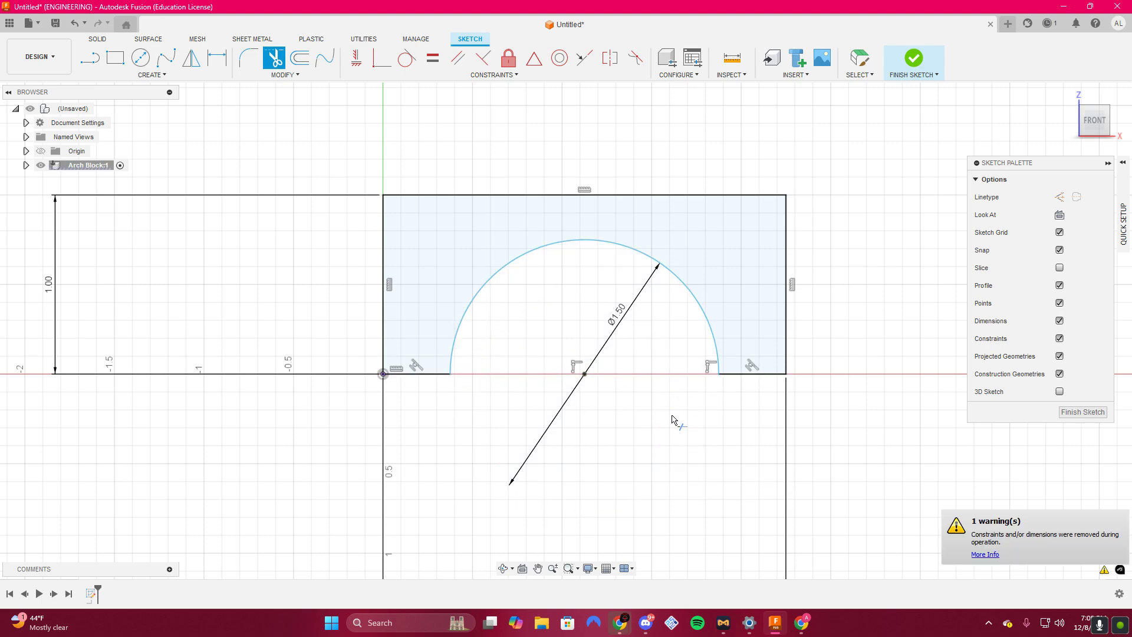
pyautogui.click(913, 59)
pyautogui.click(1069, 94)
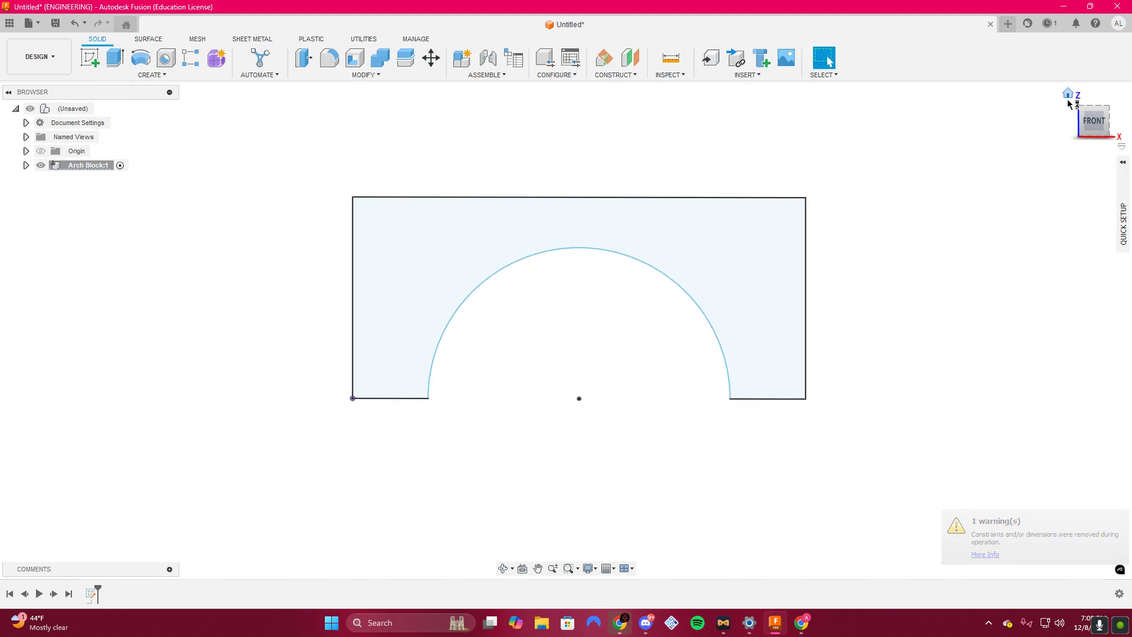
# Extrude the arch profile 1 in as a new body and return to the home view.
pyautogui.click(117, 59)
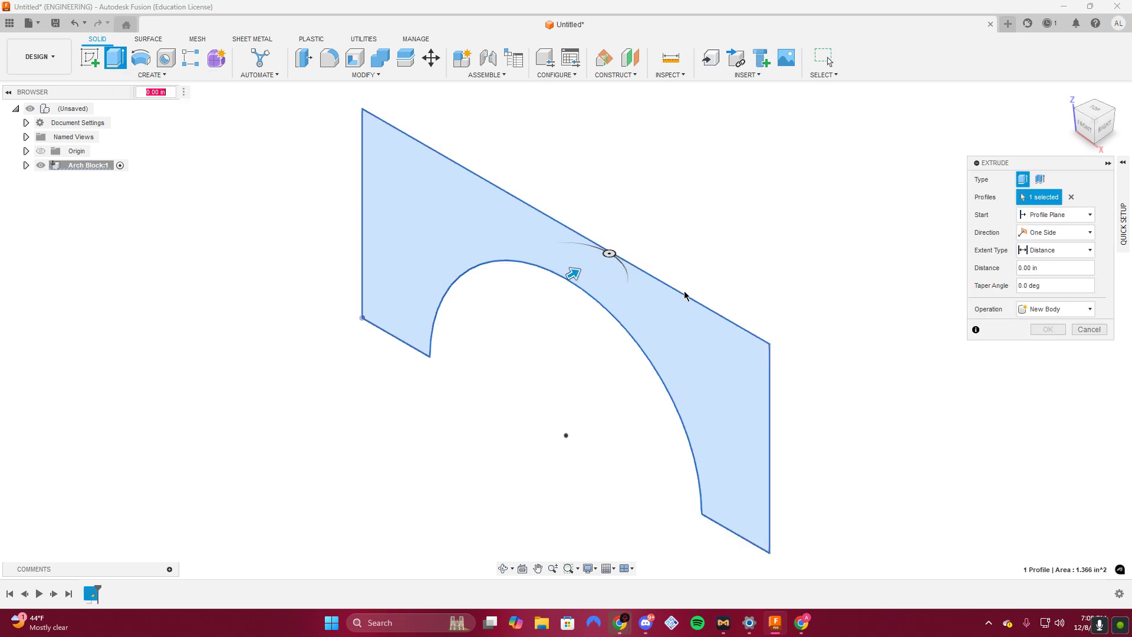
pyautogui.write('1')
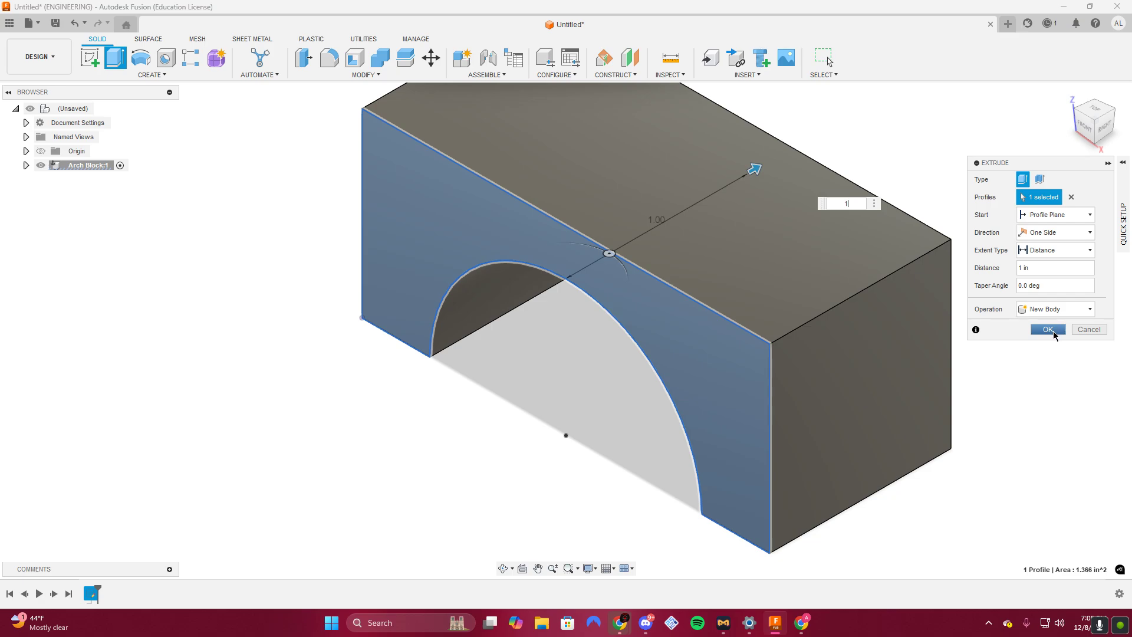
pyautogui.click(1048, 329)
pyautogui.click(1066, 94)
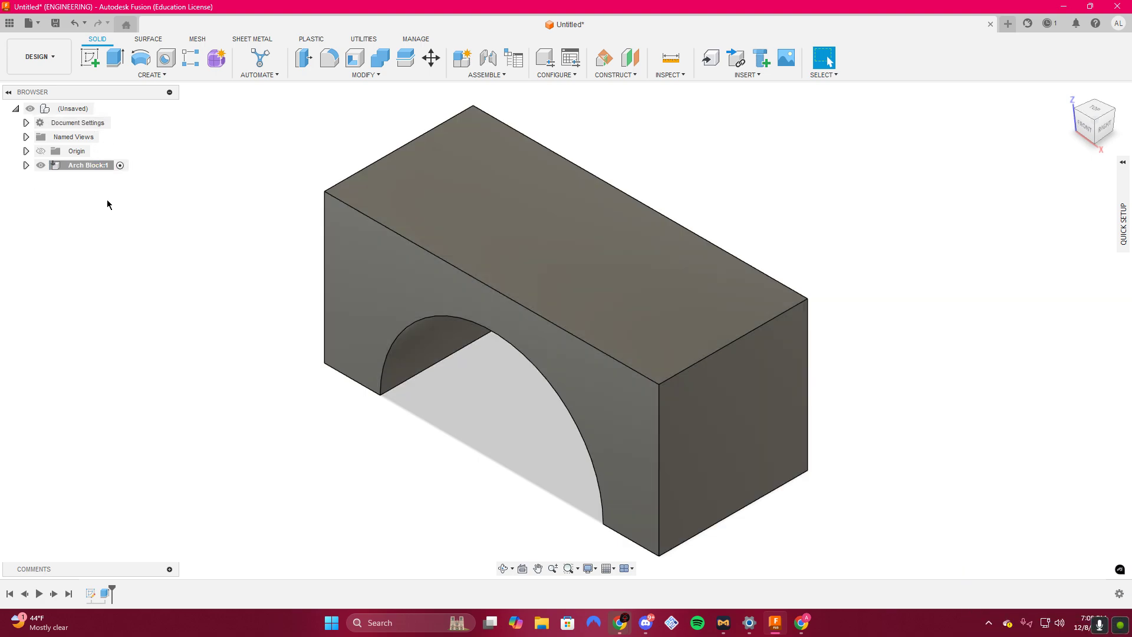
# Activate the top-level unsaved design and create an internal standard component named Triangle Block under it.
pyautogui.click(117, 164)
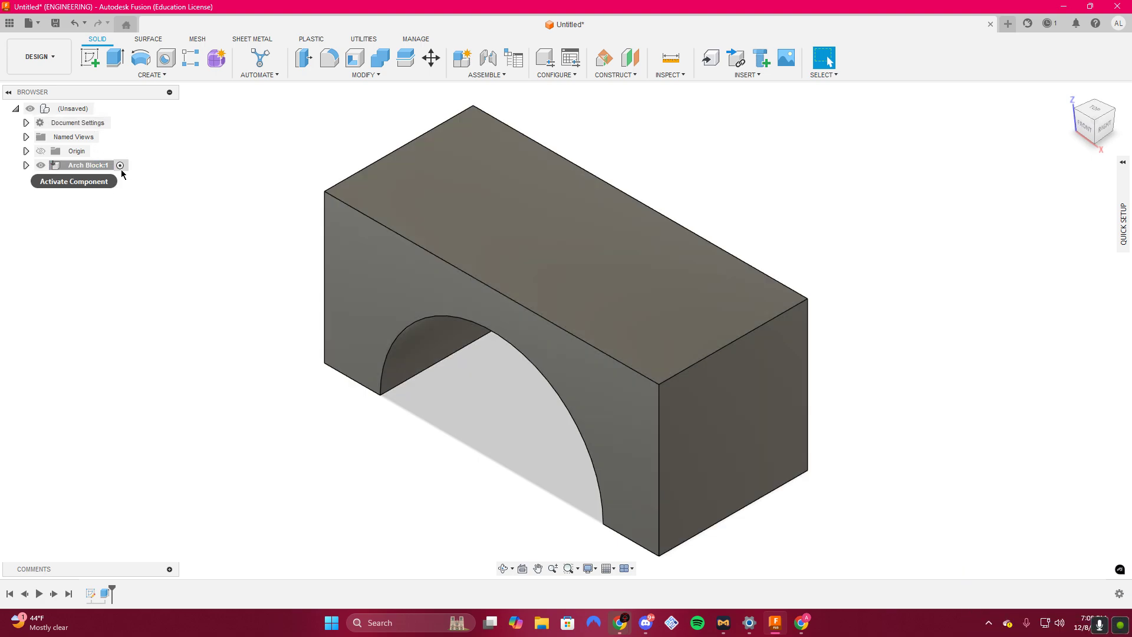
pyautogui.click(124, 166)
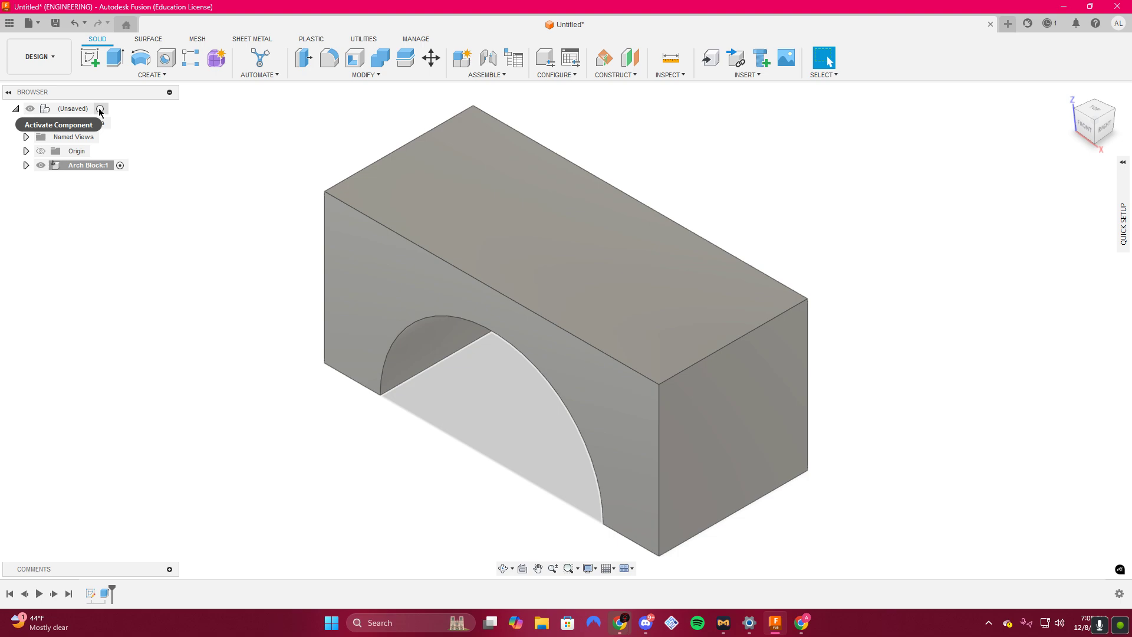
pyautogui.click(100, 109)
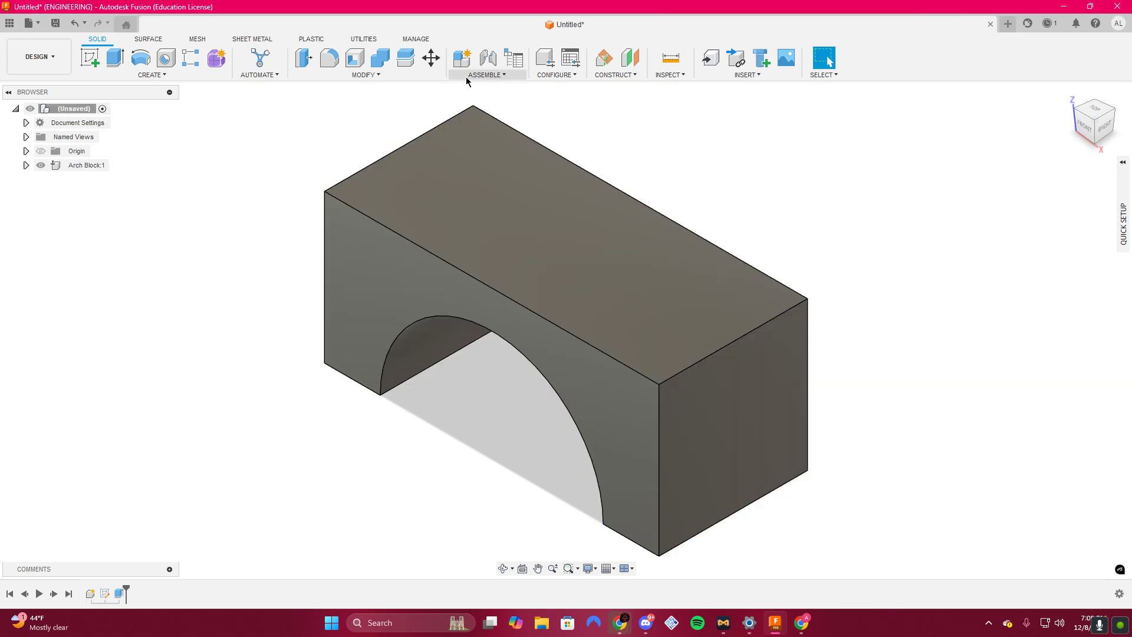
pyautogui.click(463, 59)
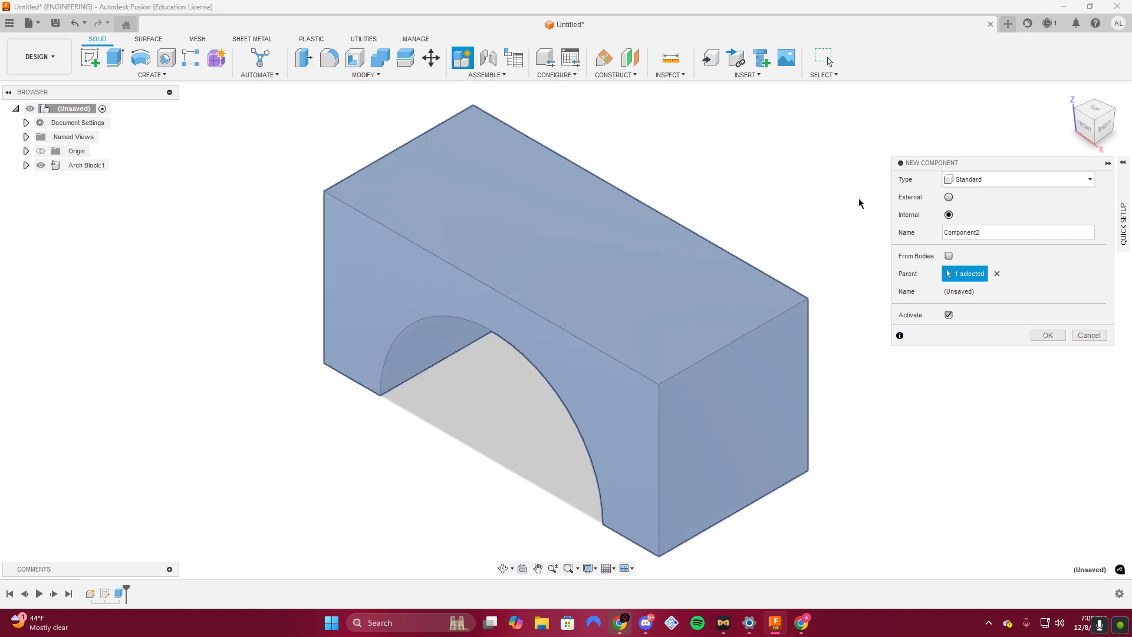
pyautogui.moveTo(996, 234); pyautogui.dragTo(794, 231)
pyautogui.write('Triangle Block')
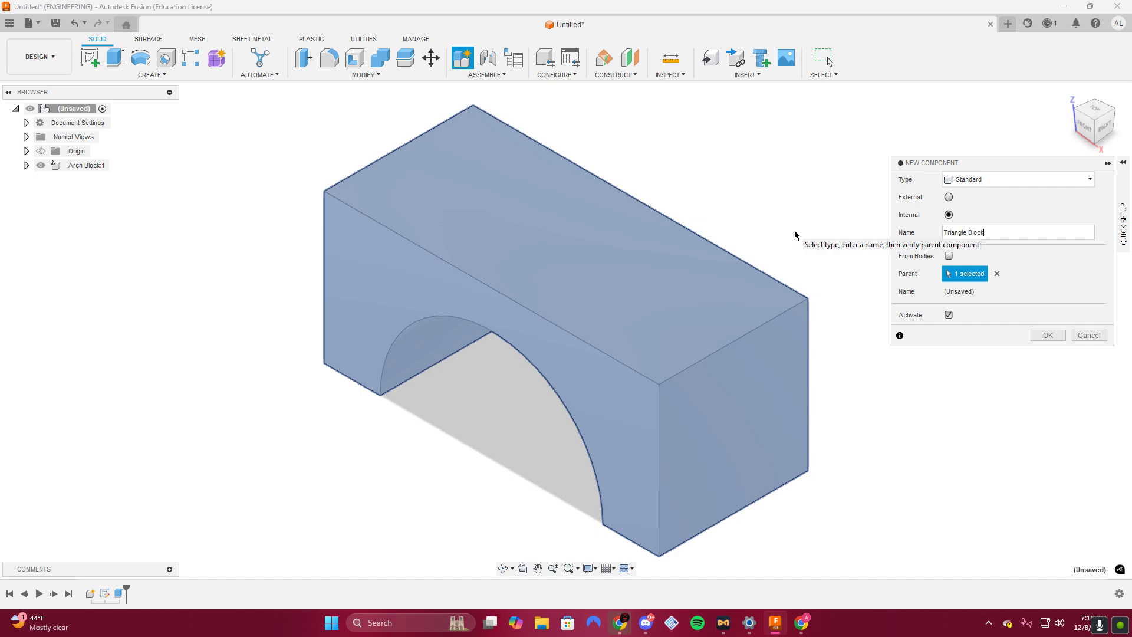
pyautogui.click(1047, 336)
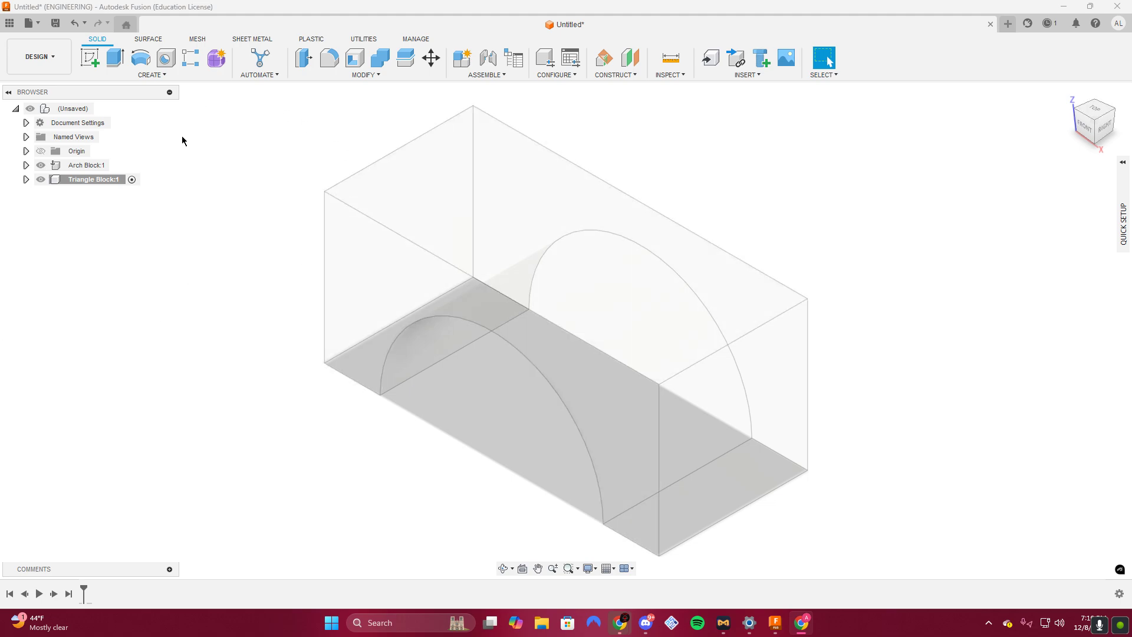
# Sketch on the arch block's front face a right triangle standing on its top edge from the left corner, with a hypotenuse about 1.14 in long.
pyautogui.click(90, 57)
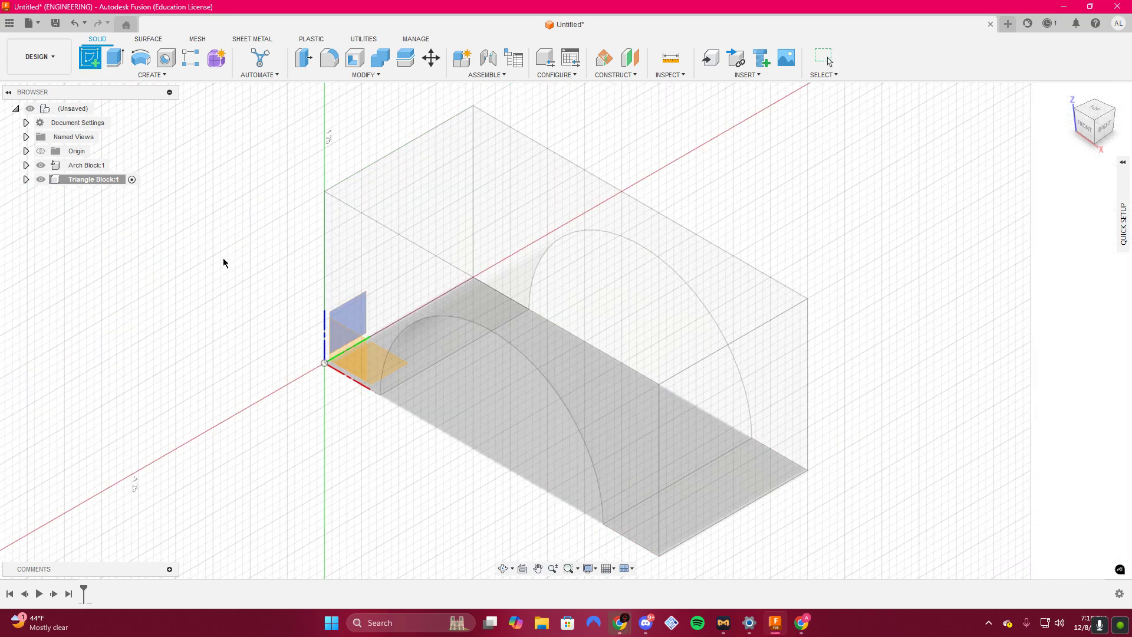
pyautogui.click(380, 242)
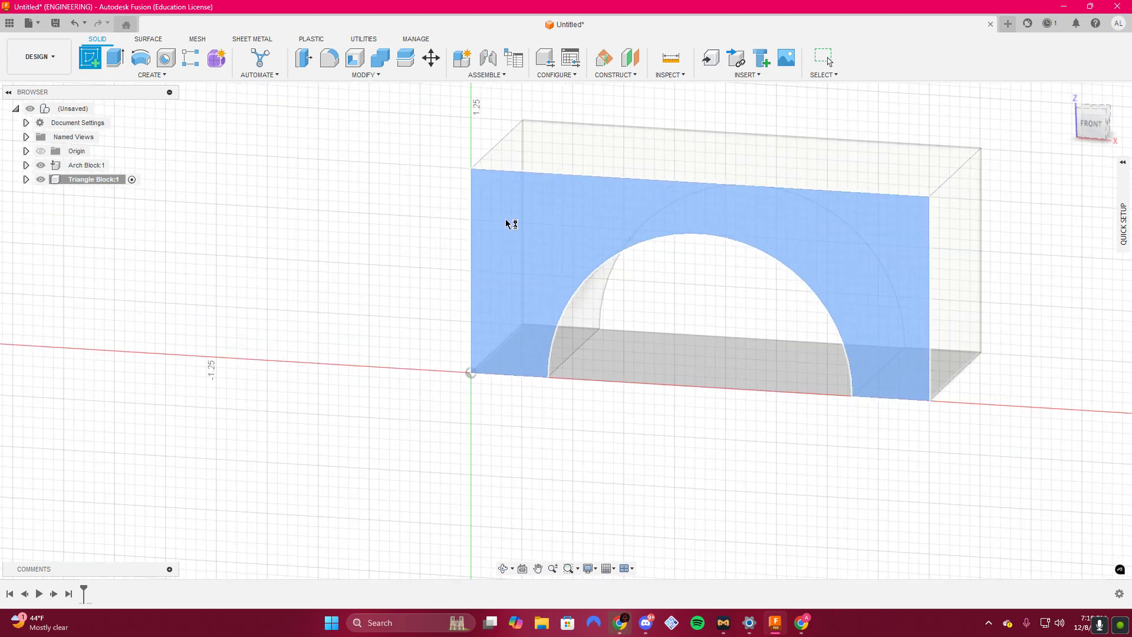
pyautogui.moveTo(550, 224)
pyautogui.mouseDown(button='middle')
pyautogui.moveTo(398, 382)
pyautogui.moveTo(234, 429)
pyautogui.mouseUp(button='middle')
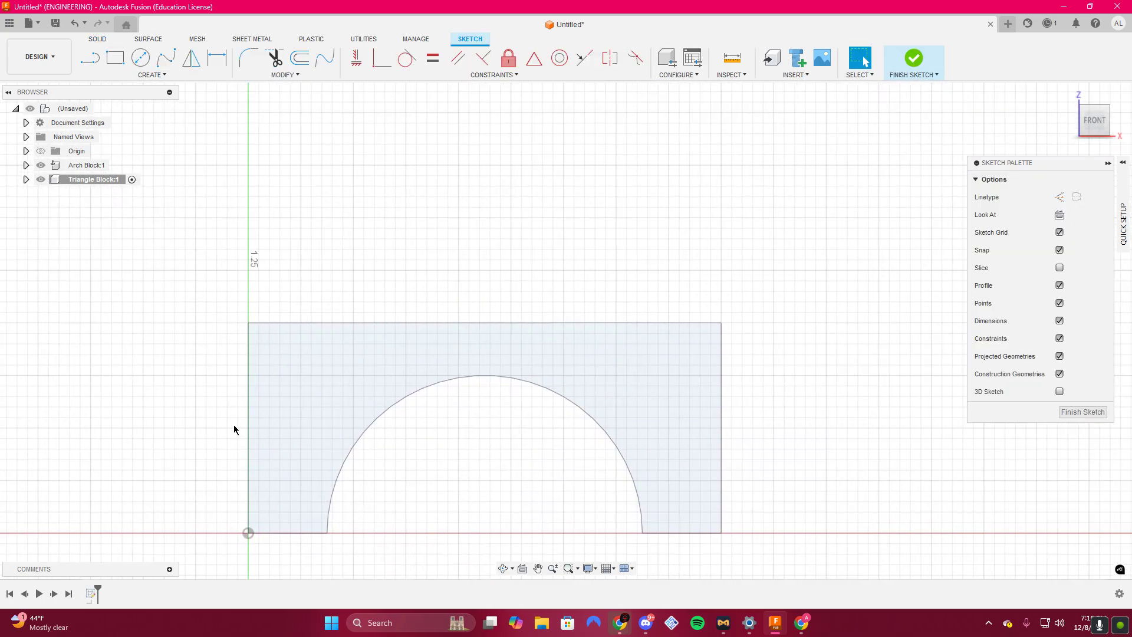
pyautogui.click(92, 56)
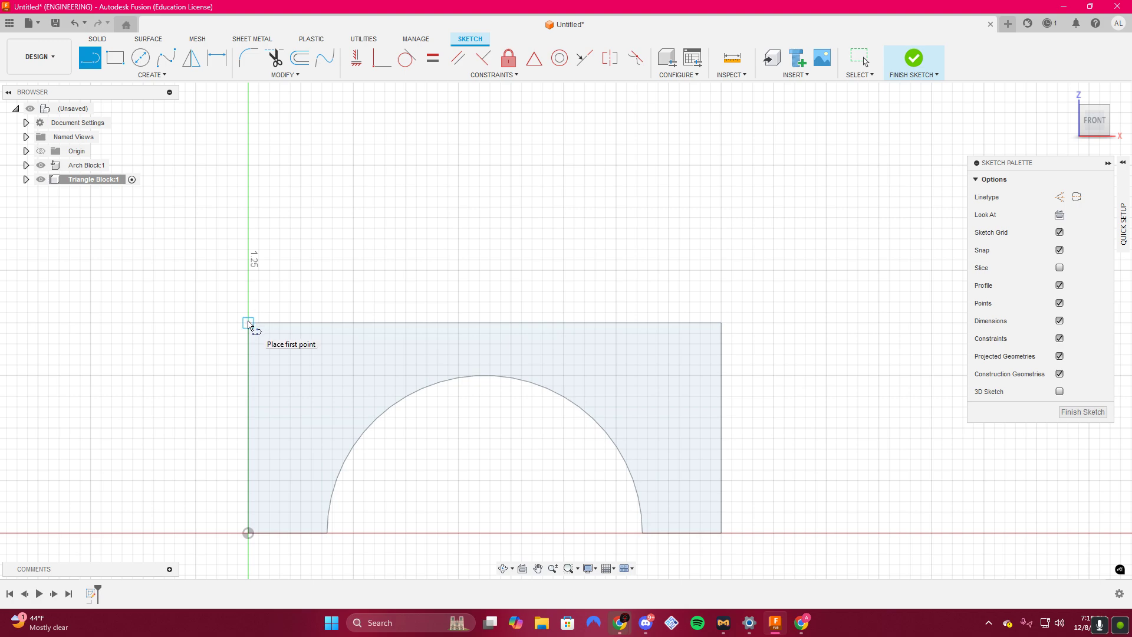
pyautogui.click(248, 324)
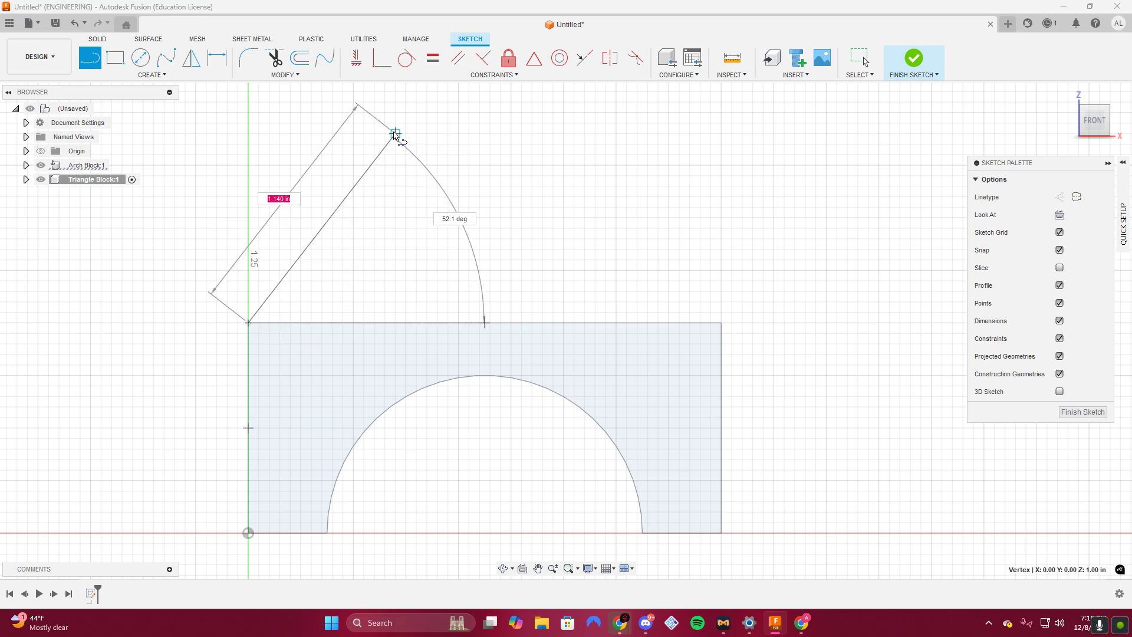
pyautogui.click(395, 134)
pyautogui.click(395, 322)
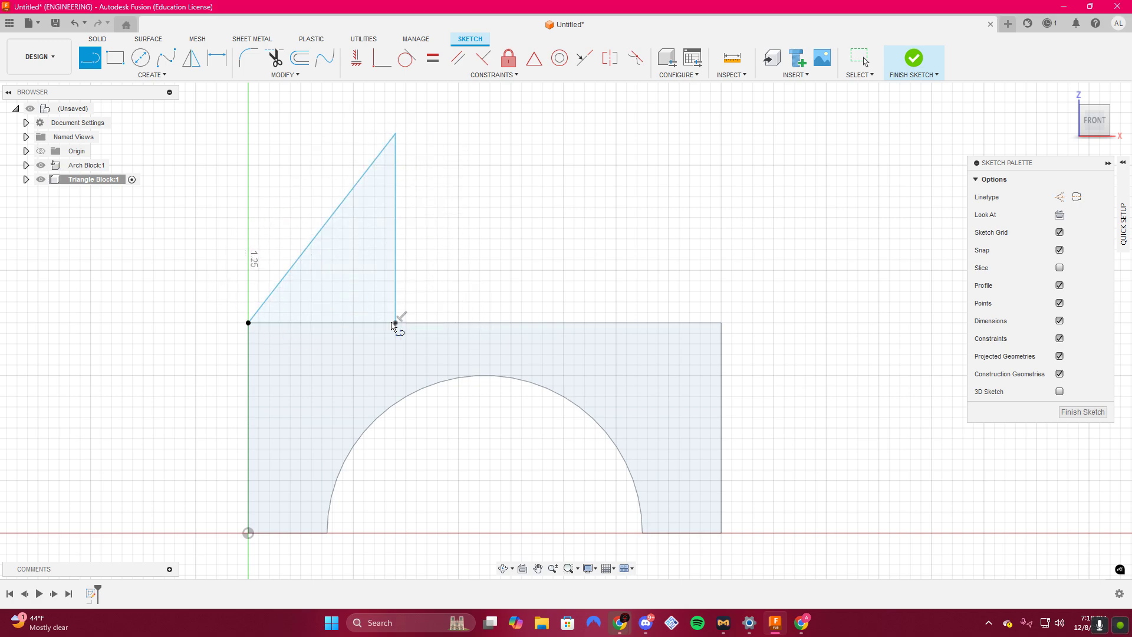
pyautogui.click(248, 323)
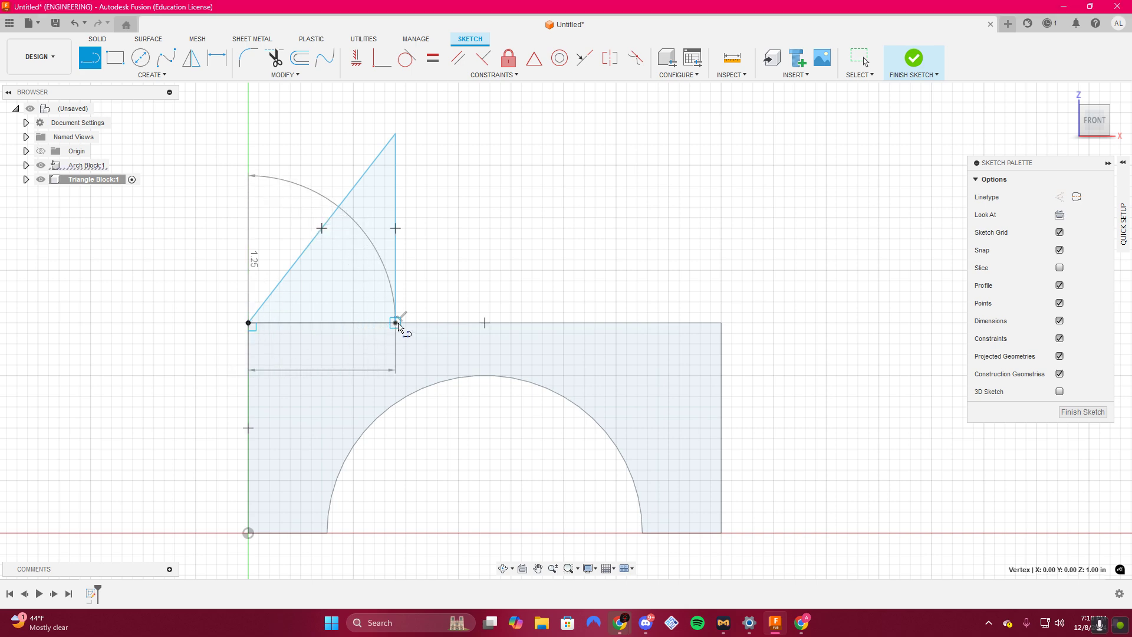
pyautogui.click(398, 323)
pyautogui.press('Escape')
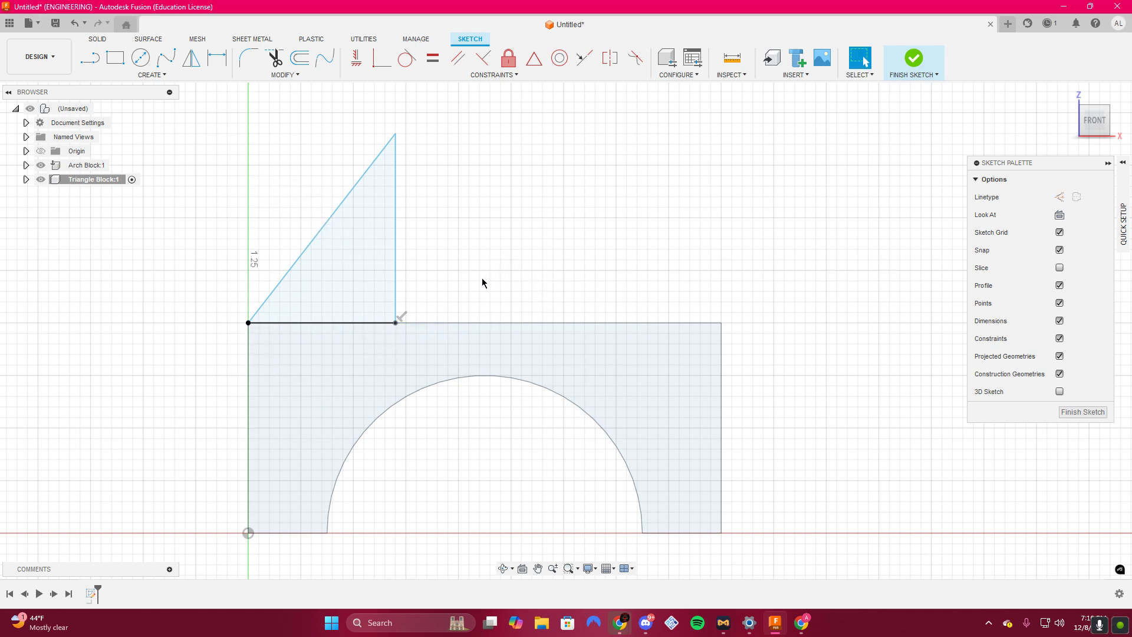
# Dimension the triangle's base to 1.125 in and its vertical side to 2.25 in.
pyautogui.press('d')
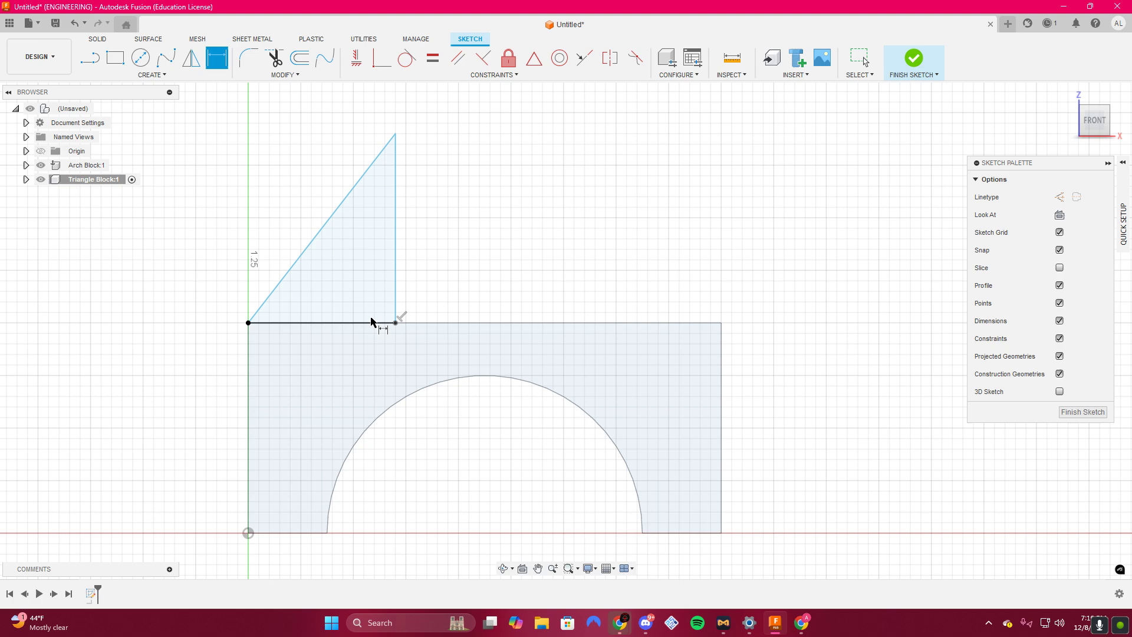
pyautogui.click(354, 322)
pyautogui.click(363, 350)
pyautogui.write('1')
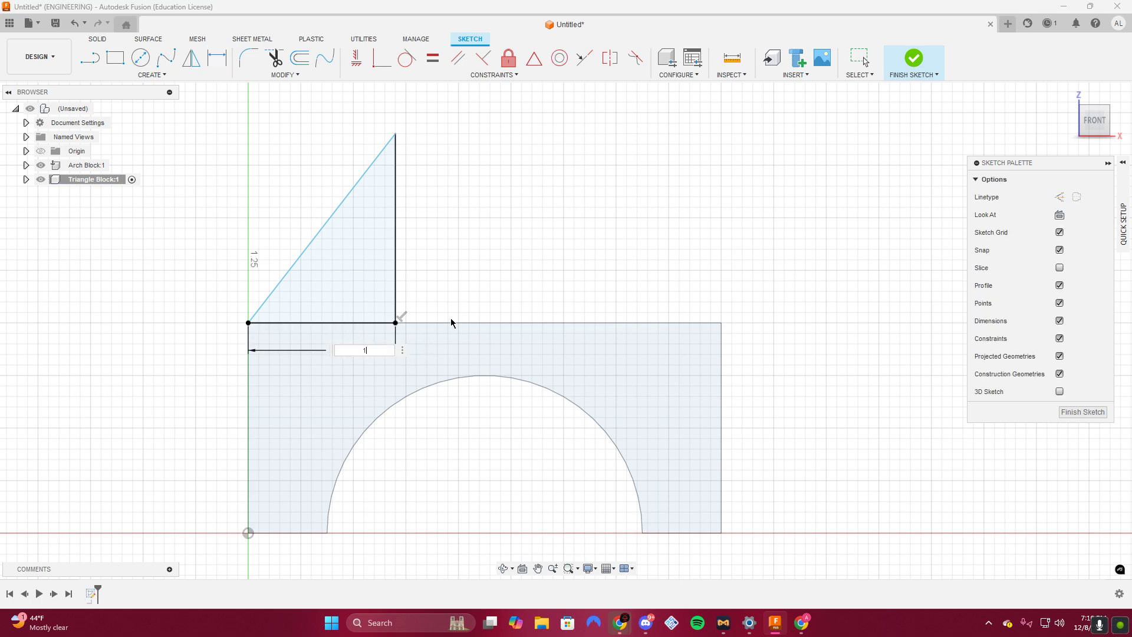
pyautogui.write('.125')
pyautogui.press('Return')
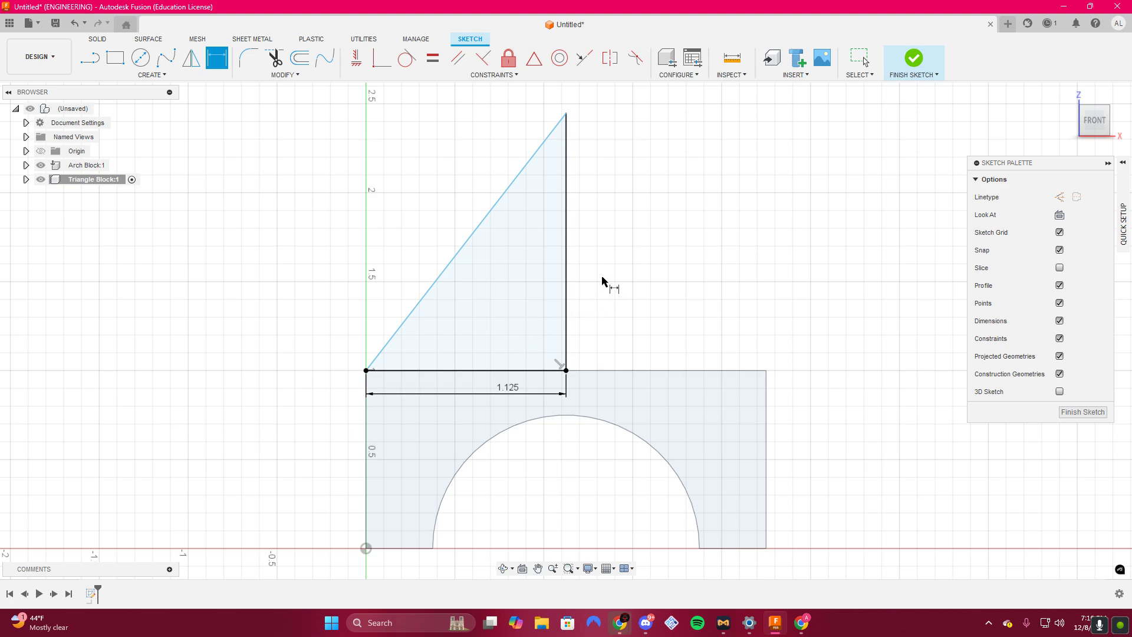
pyautogui.click(567, 270)
pyautogui.click(619, 270)
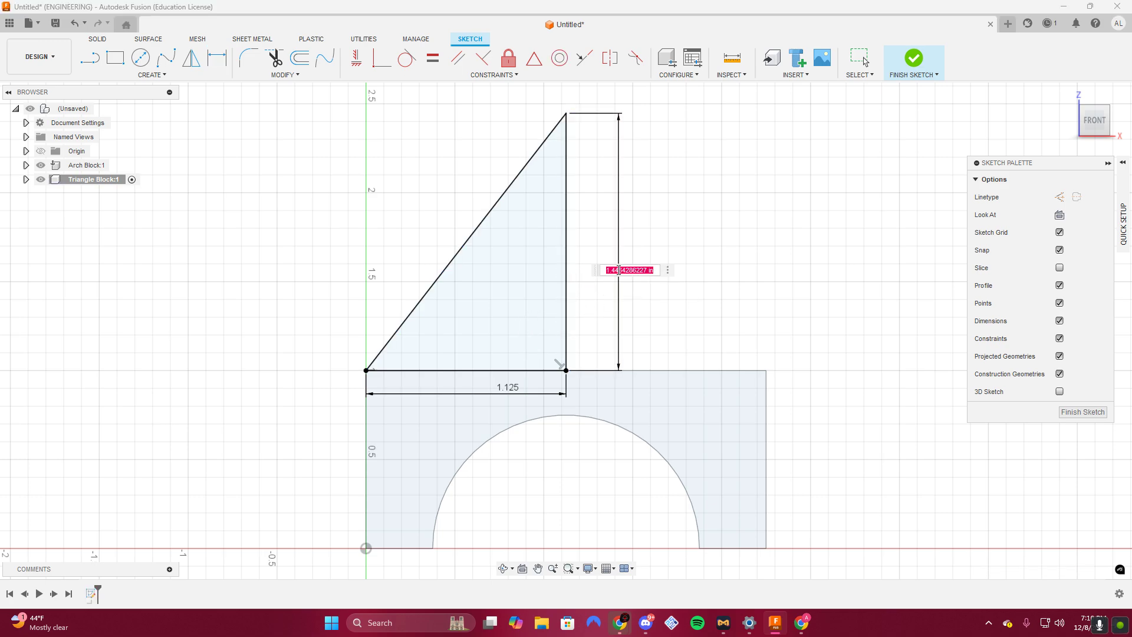
pyautogui.write('2.25')
pyautogui.press('Return')
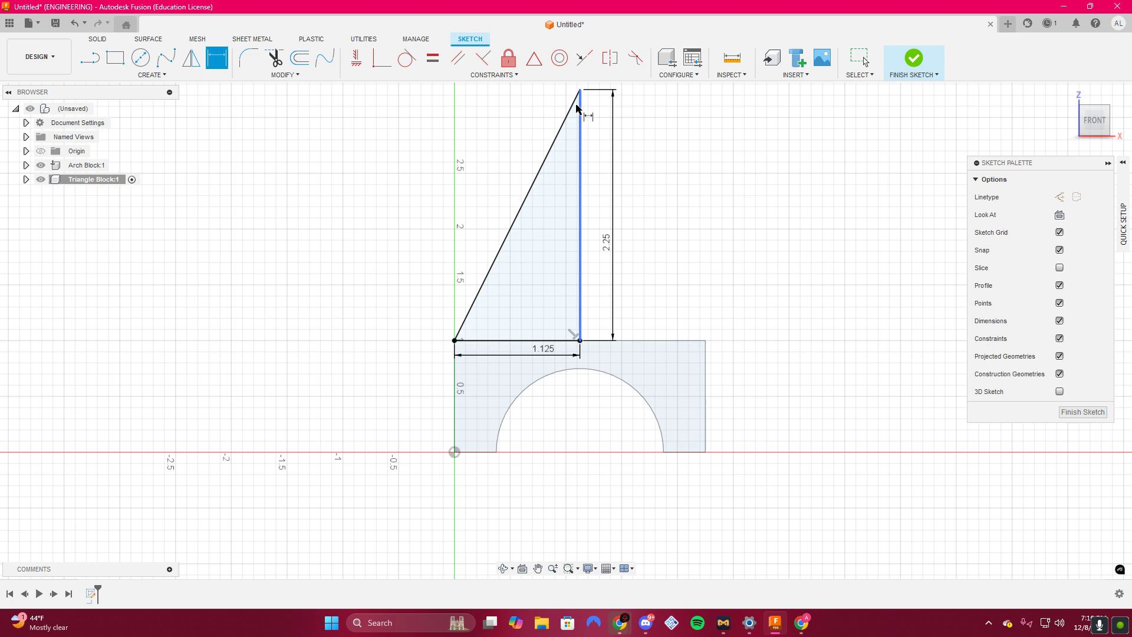
# Try to dimension the triangle's sloping side.
pyautogui.click(524, 201)
pyautogui.click(491, 182)
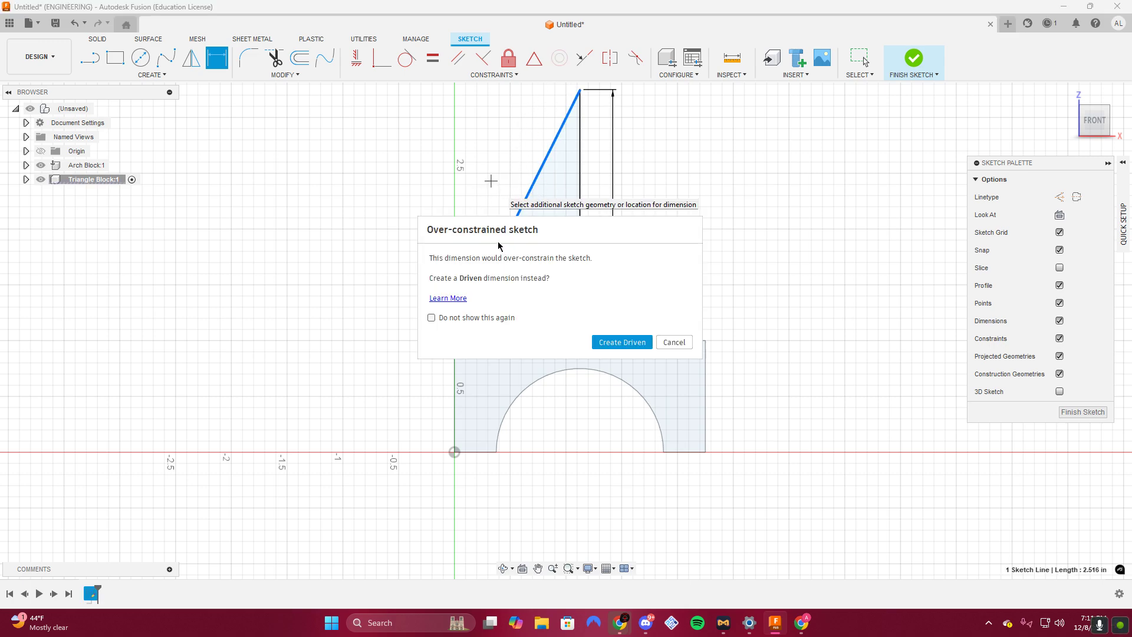
pyautogui.click(674, 343)
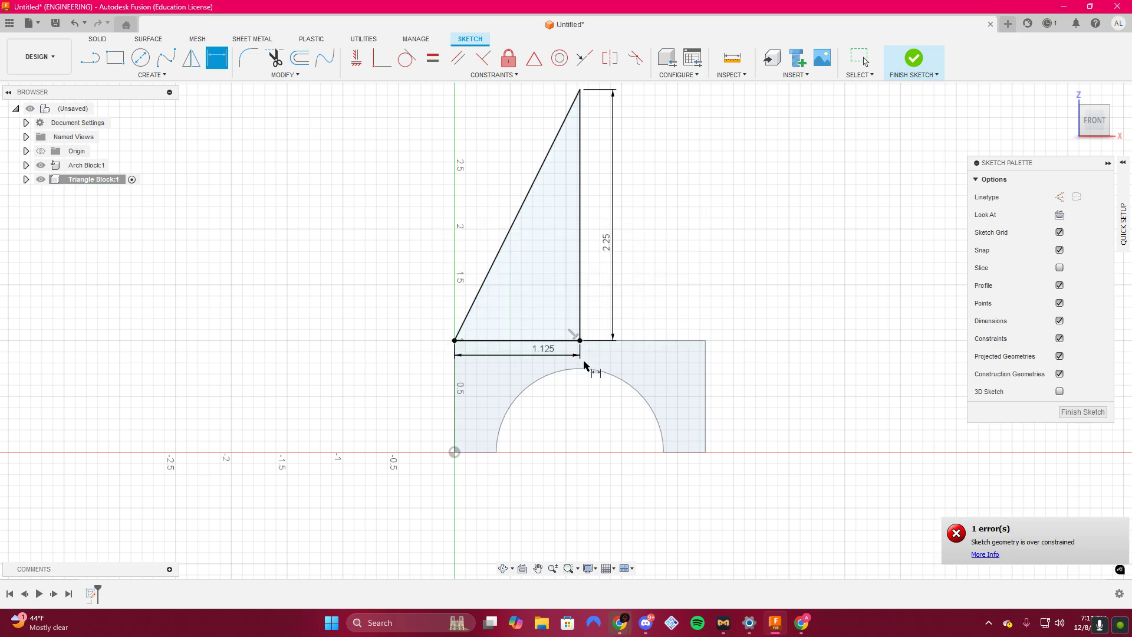
# Finish the sketch and extrude the triangle profile -1 in as a new body, back over the arch block.
pyautogui.click(914, 59)
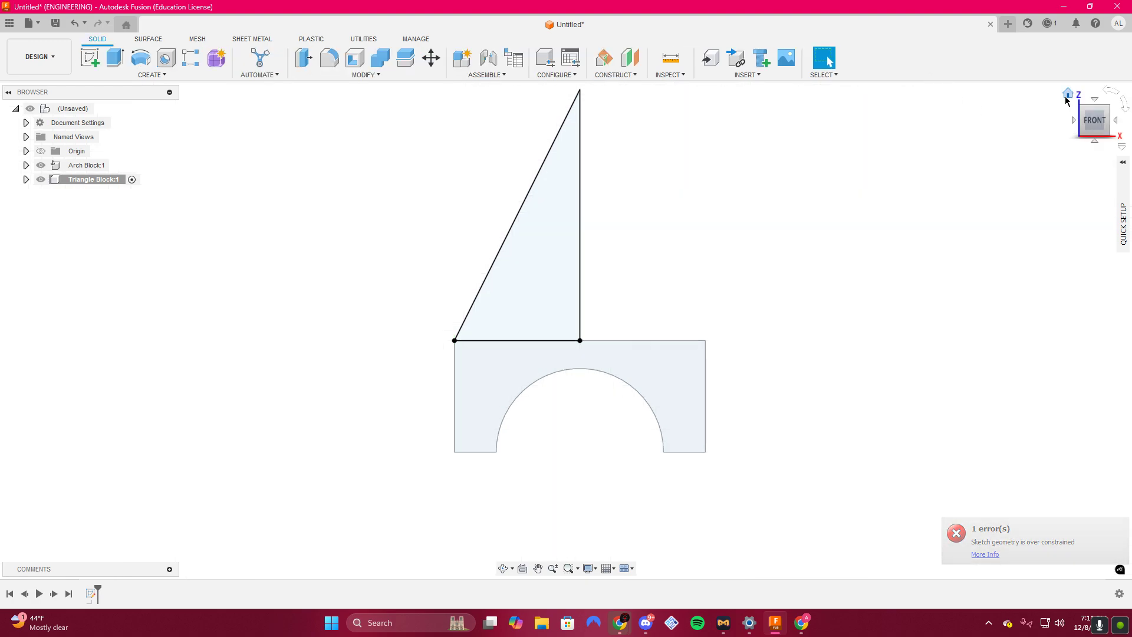
pyautogui.click(1067, 95)
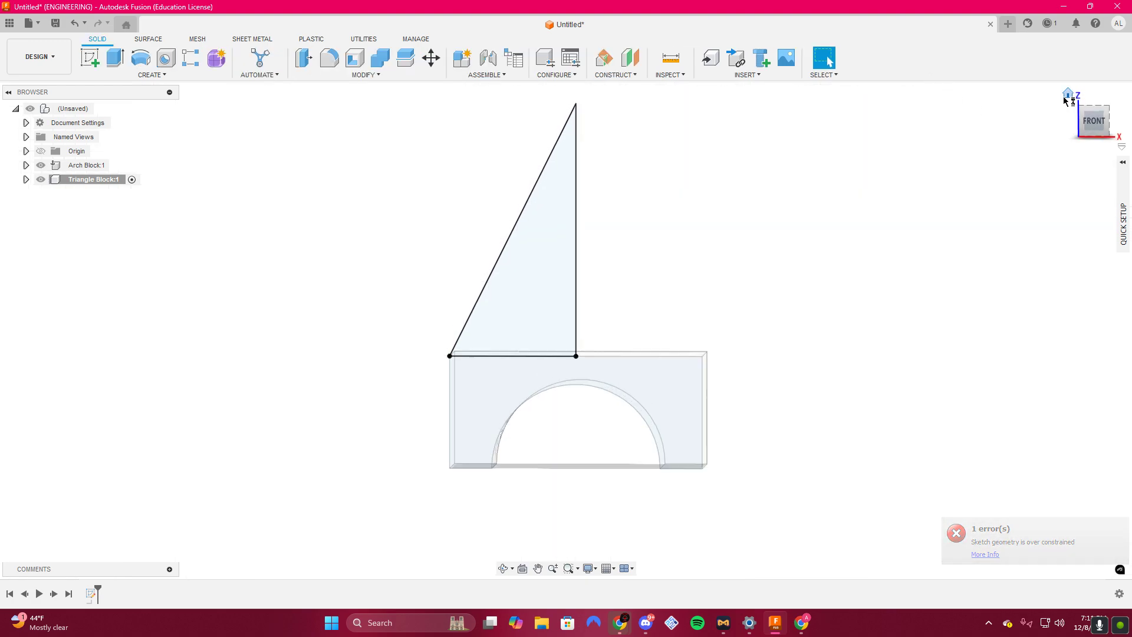
pyautogui.click(116, 58)
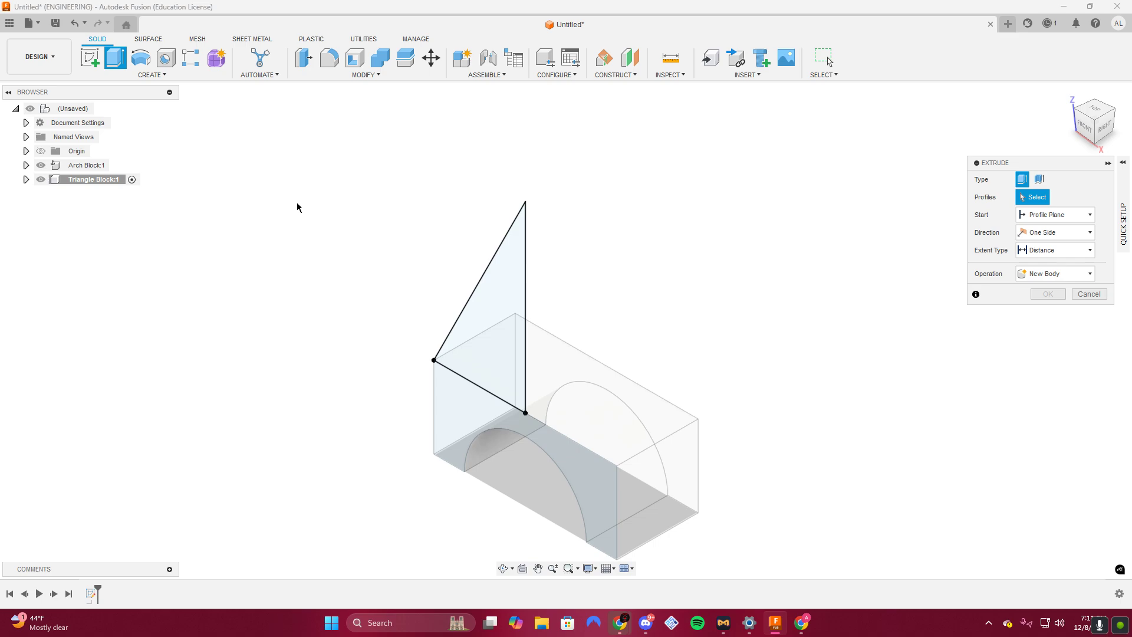
pyautogui.click(517, 309)
pyautogui.moveTo(471, 287); pyautogui.dragTo(561, 254)
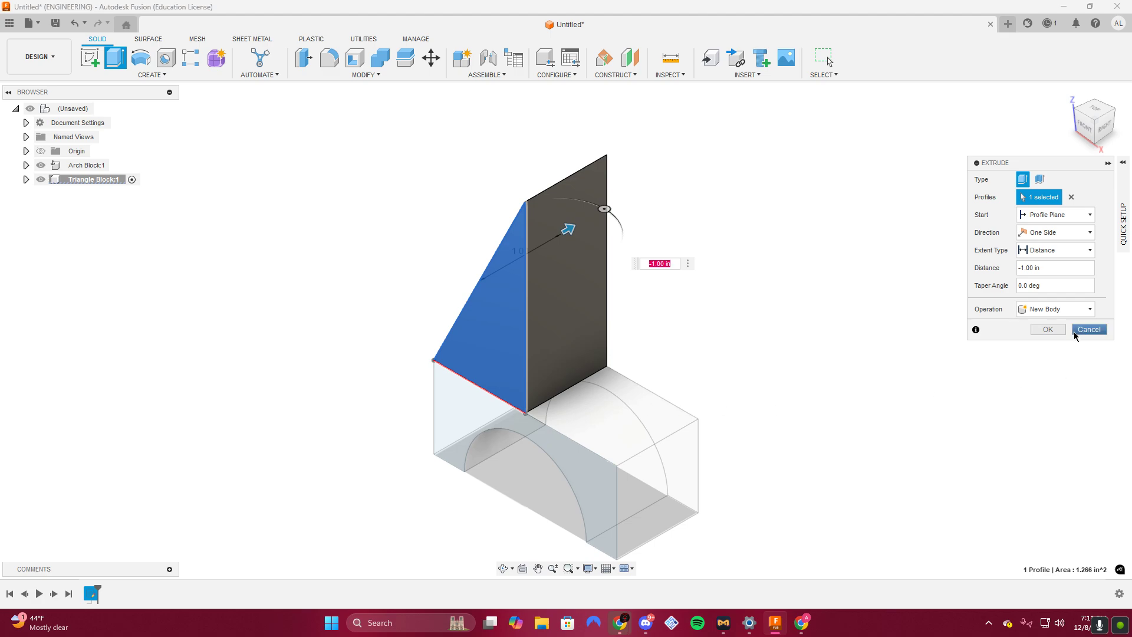
pyautogui.click(1049, 330)
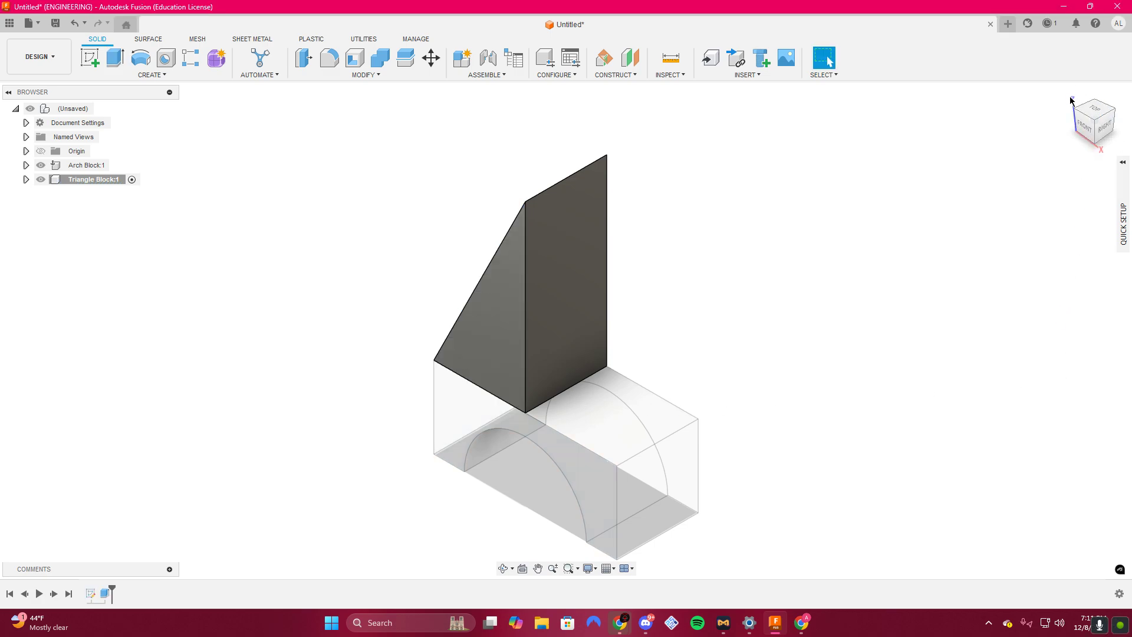
# Activate the top-level unsaved design and create an internal standard component named Tall Block under it.
pyautogui.click(100, 110)
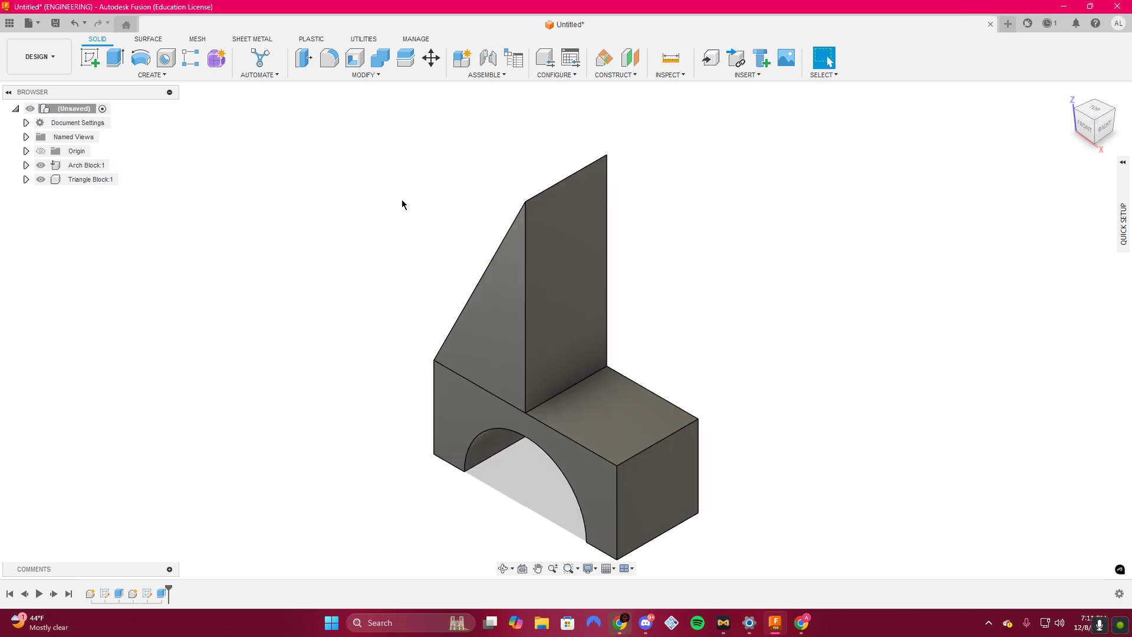
pyautogui.click(463, 59)
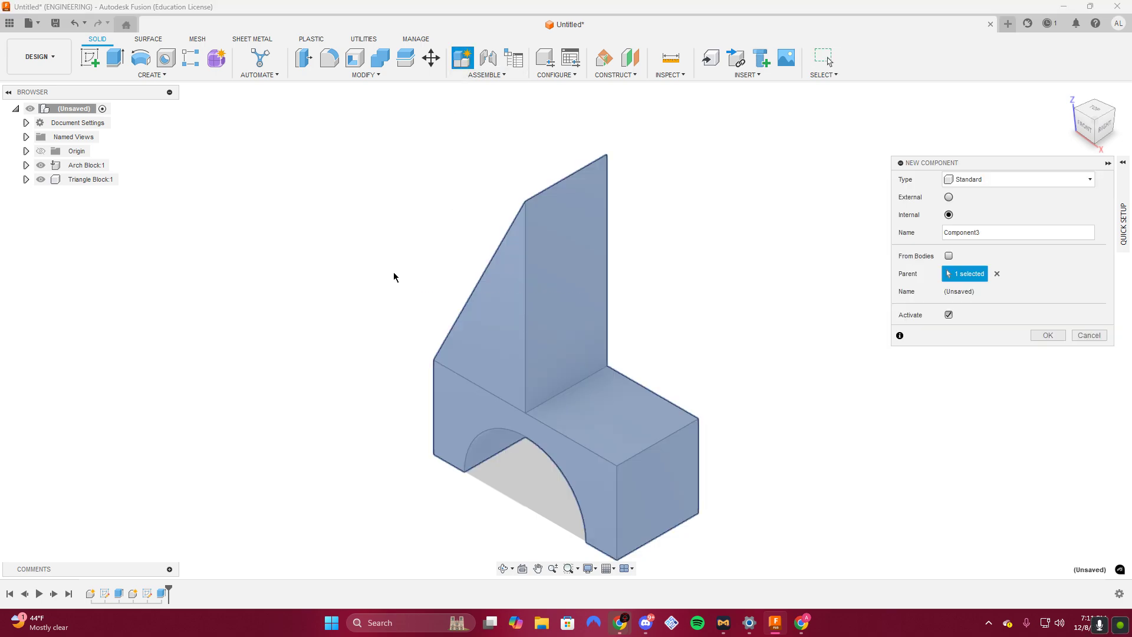
pyautogui.doubleClick(1007, 230)
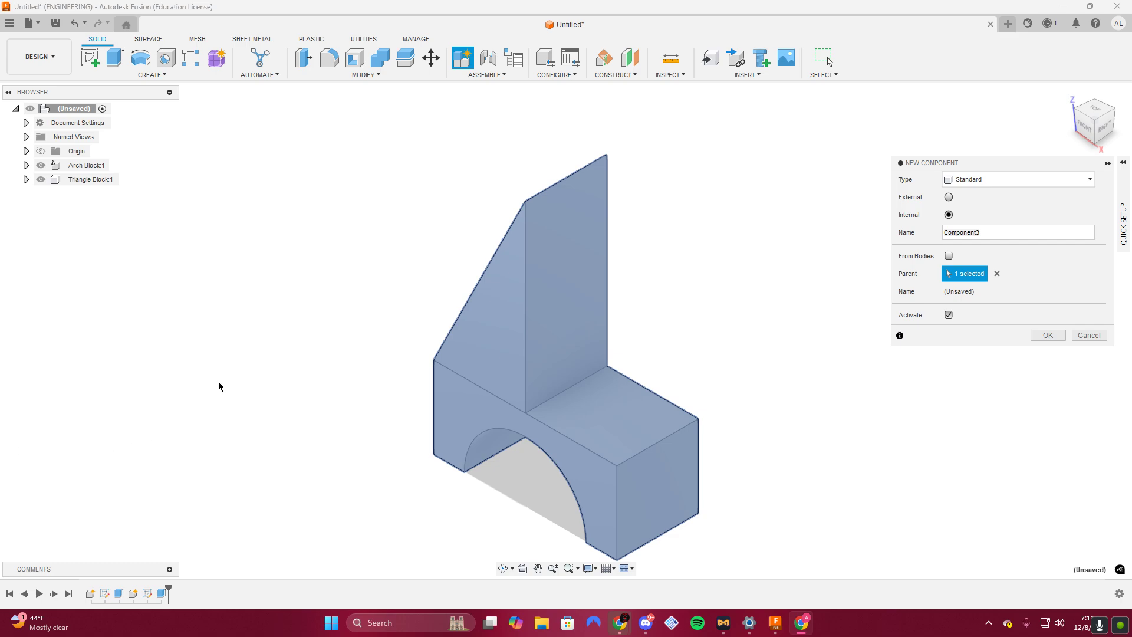
pyautogui.doubleClick(991, 233)
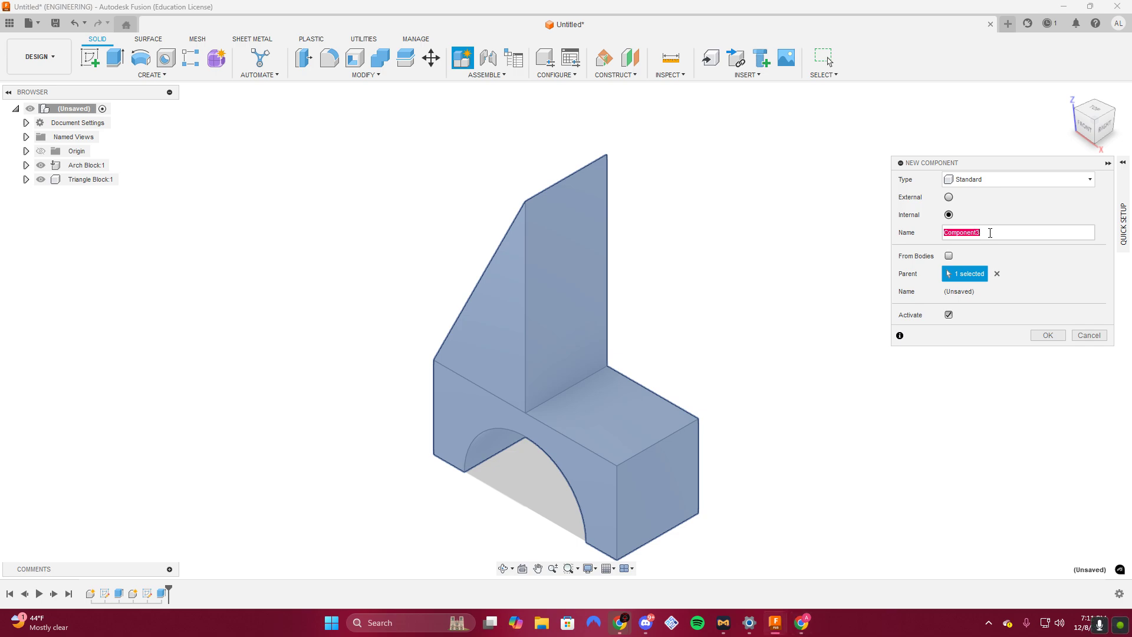
pyautogui.doubleClick(993, 227)
pyautogui.write('Tall Block')
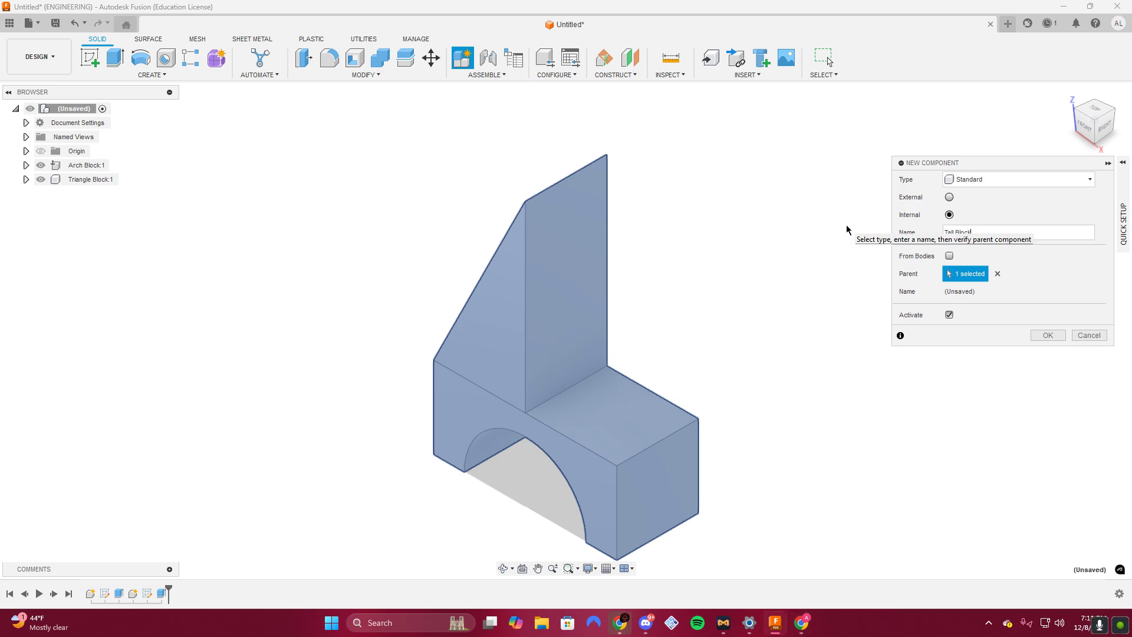
pyautogui.click(1047, 335)
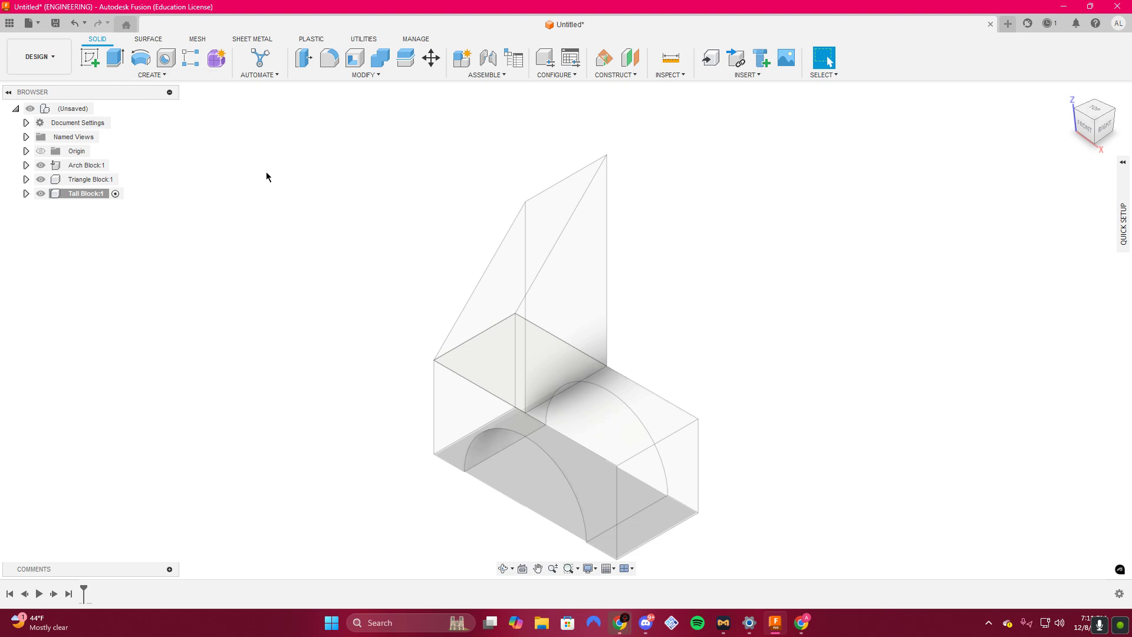
# Start a sketch on the arch block's back face and draw a rectangle about 0.575 in wide upward from the triangle block's inner base corner.
pyautogui.moveTo(1100, 125)
pyautogui.mouseDown()
pyautogui.moveTo(1059, 131)
pyautogui.moveTo(1096, 121)
pyautogui.mouseUp()
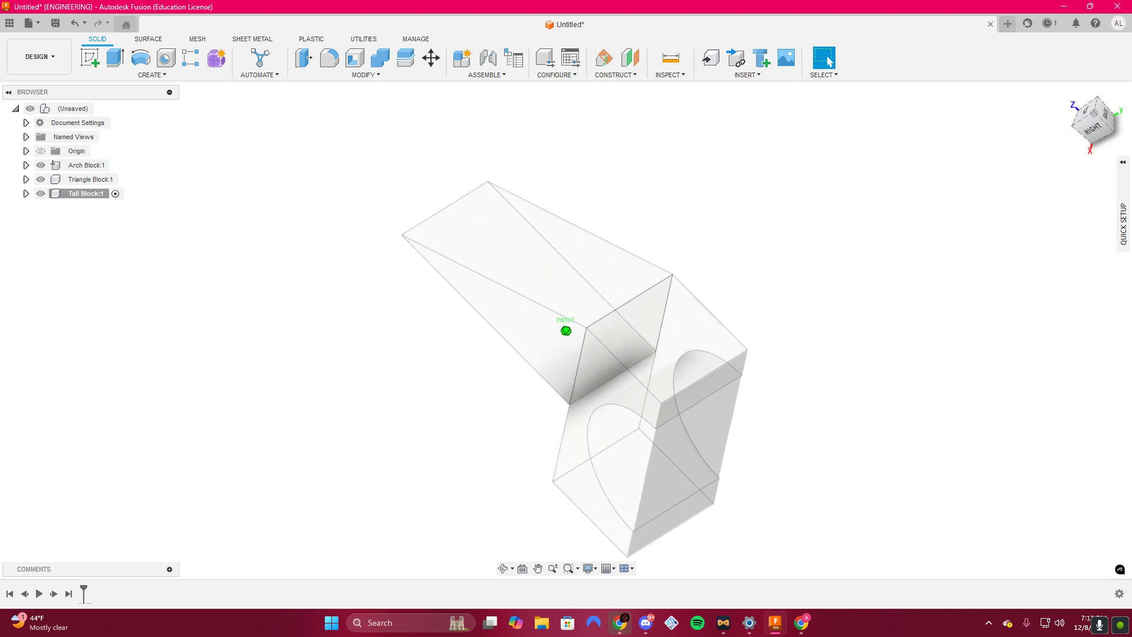
pyautogui.click(663, 373)
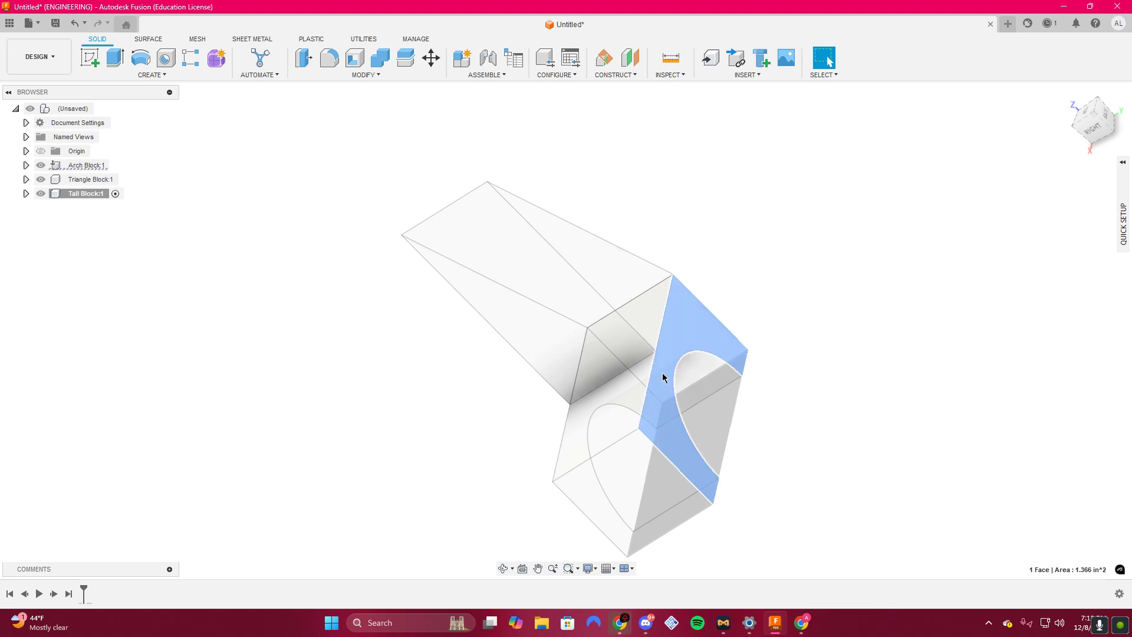
pyautogui.click(89, 57)
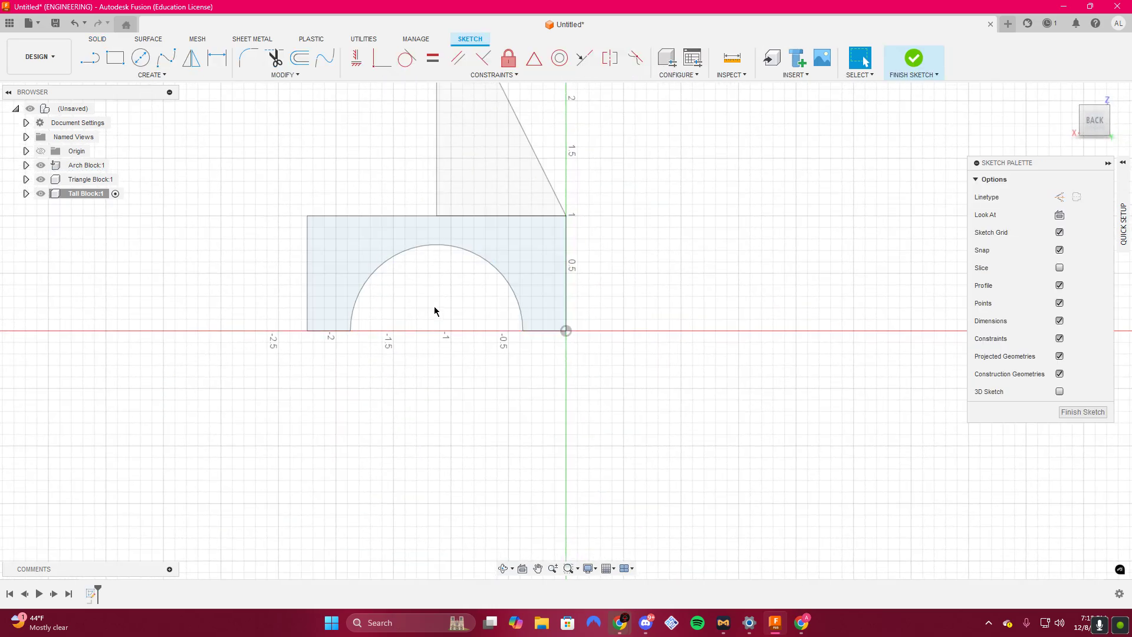
pyautogui.moveTo(444, 289); pyautogui.dragTo(635, 474, button='middle')
pyautogui.click(118, 69)
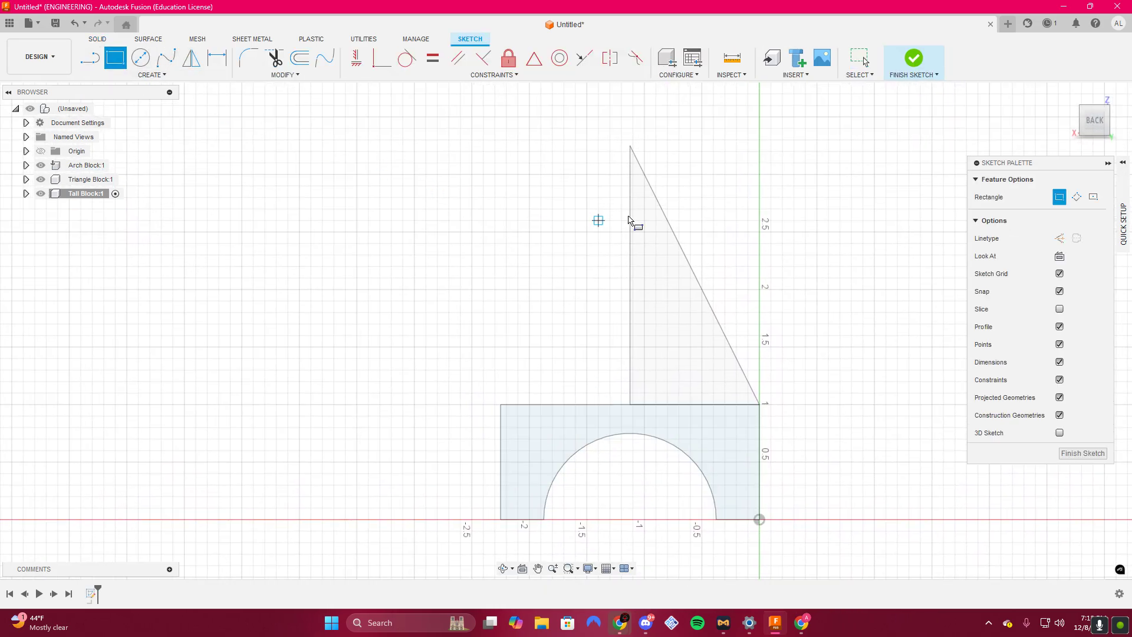
pyautogui.click(630, 404)
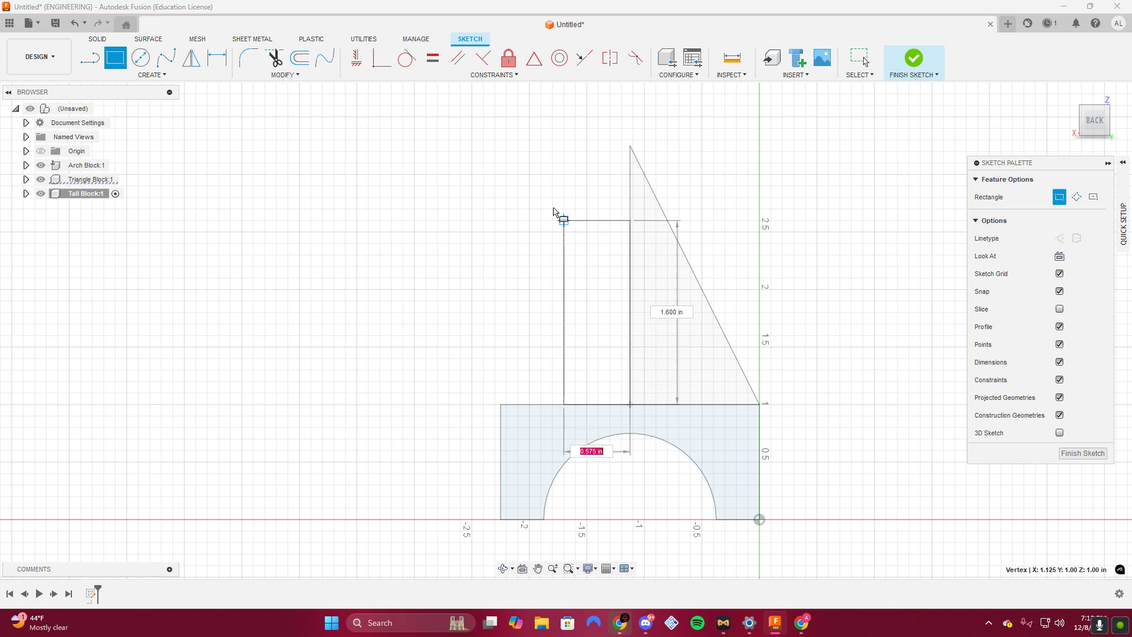
pyautogui.click(564, 94)
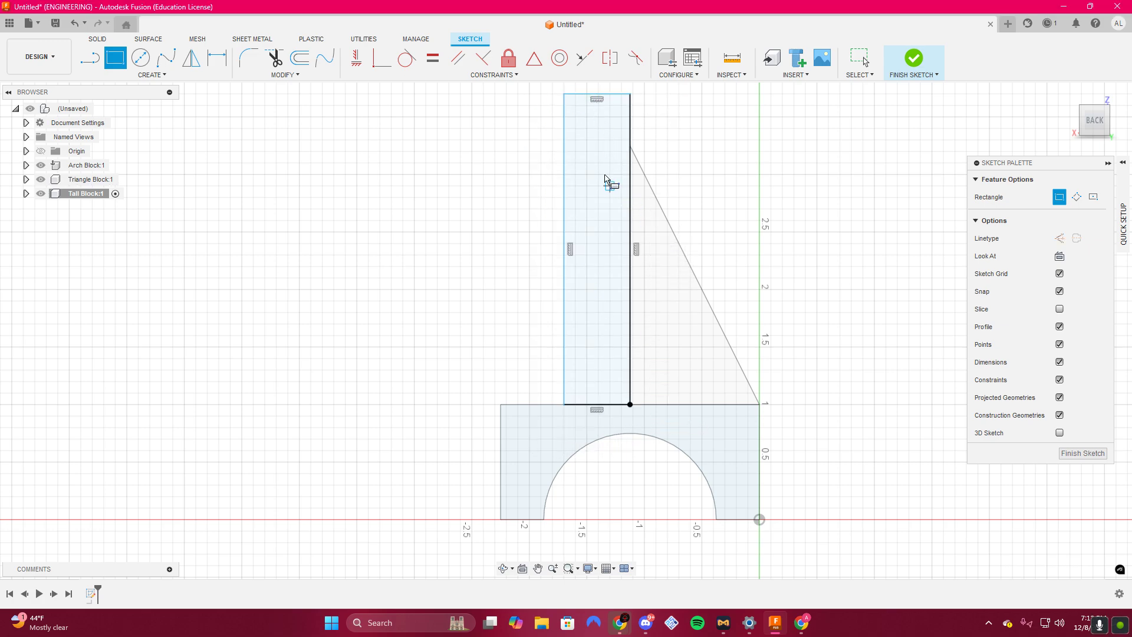
# Dimension the rectangle's height to 3.5 in and its width to 1.125 in.
pyautogui.press('d')
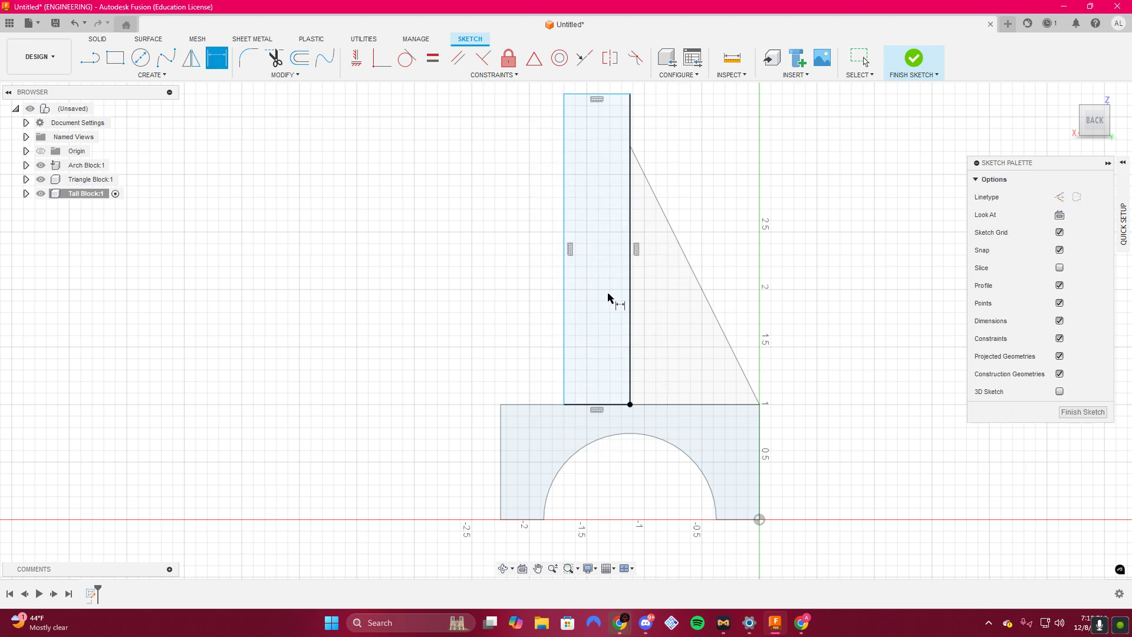
pyautogui.click(565, 227)
pyautogui.click(499, 228)
pyautogui.write('3')
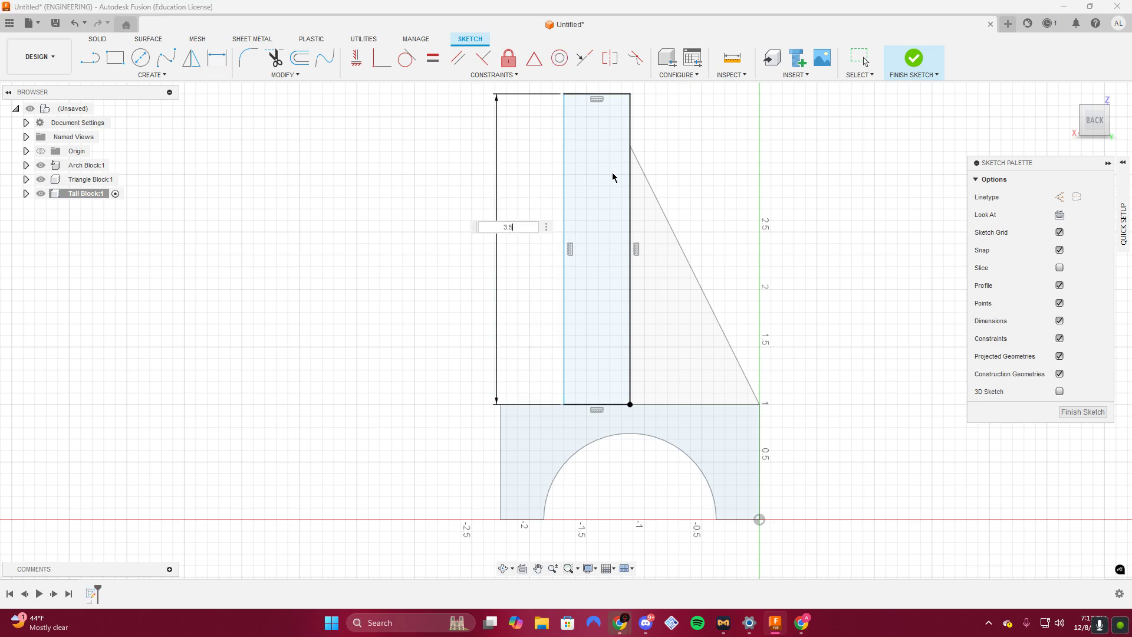
pyautogui.write('.5')
pyautogui.press('Return')
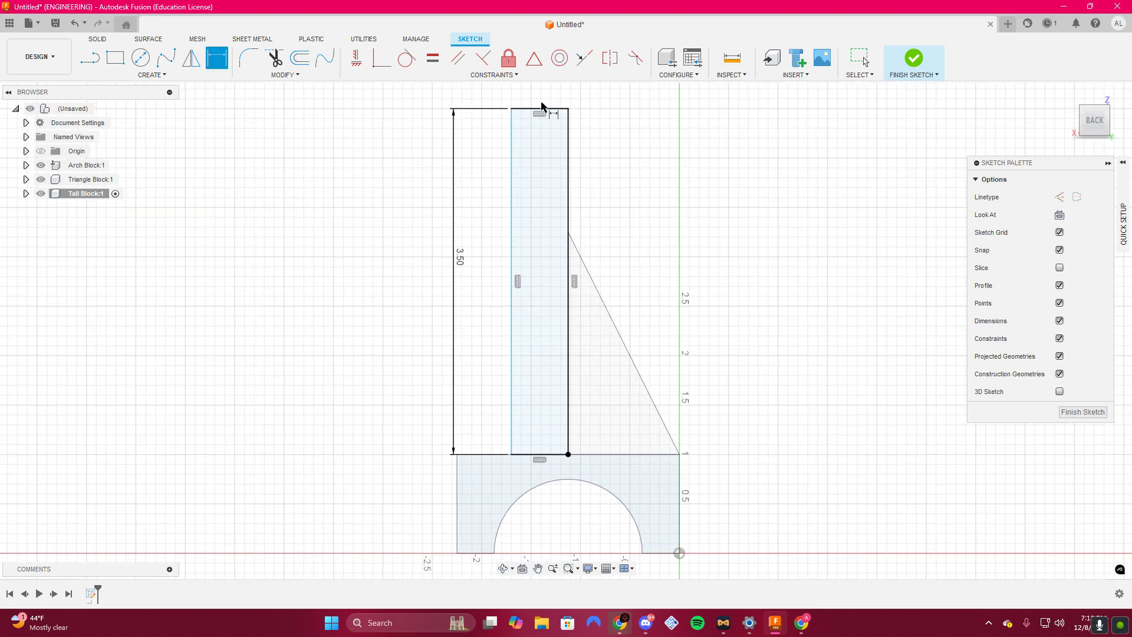
pyautogui.click(549, 109)
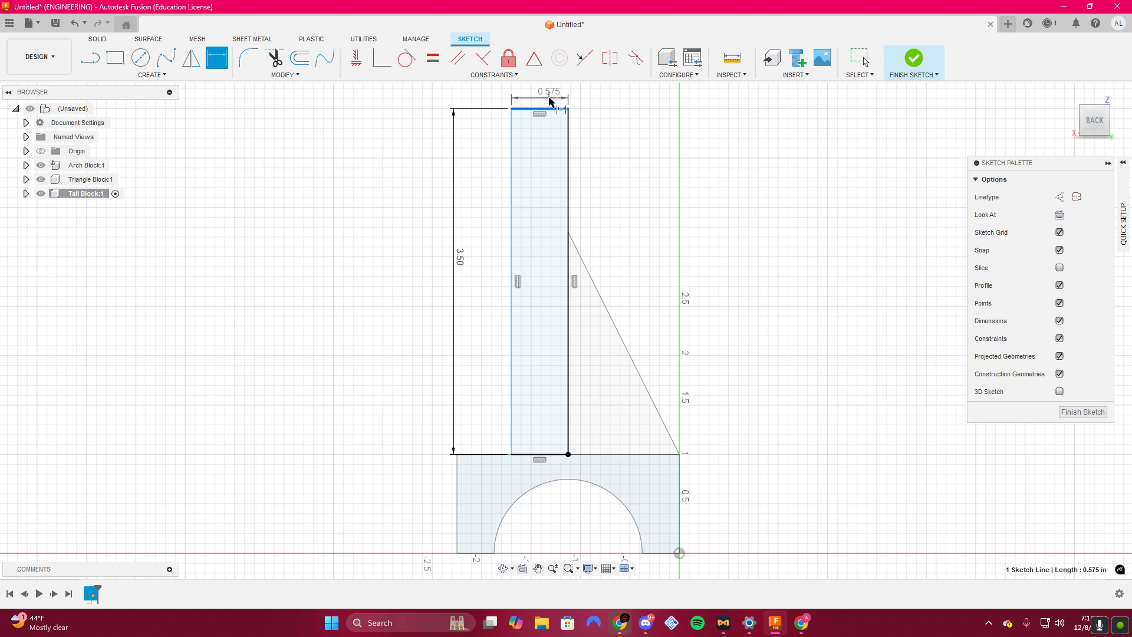
pyautogui.click(549, 100)
pyautogui.write('1.125')
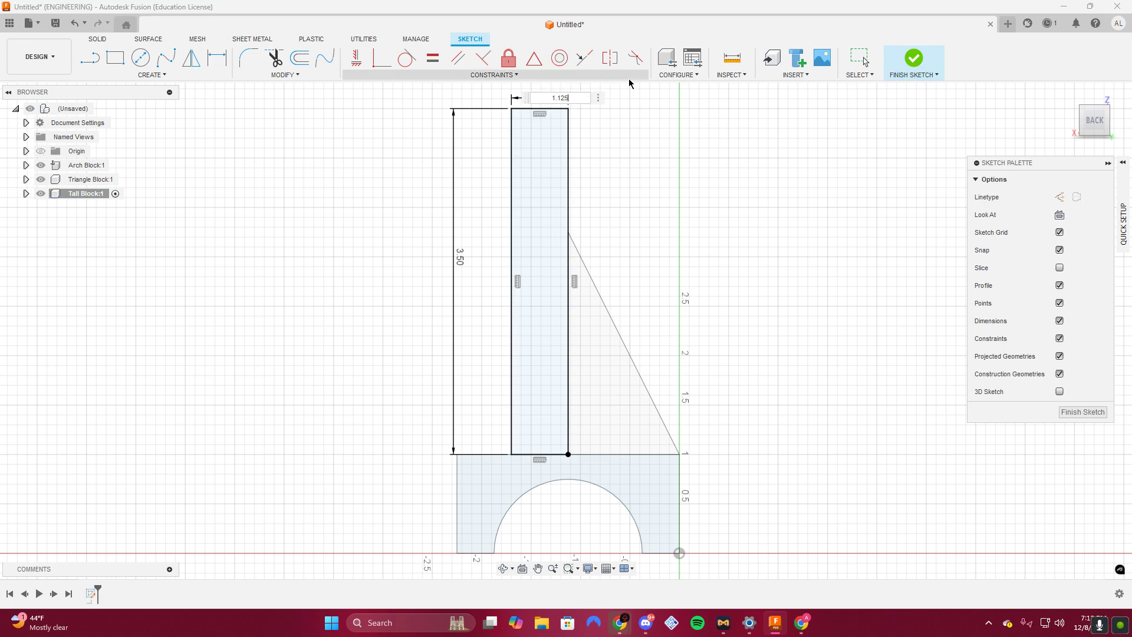
pyautogui.press('Return')
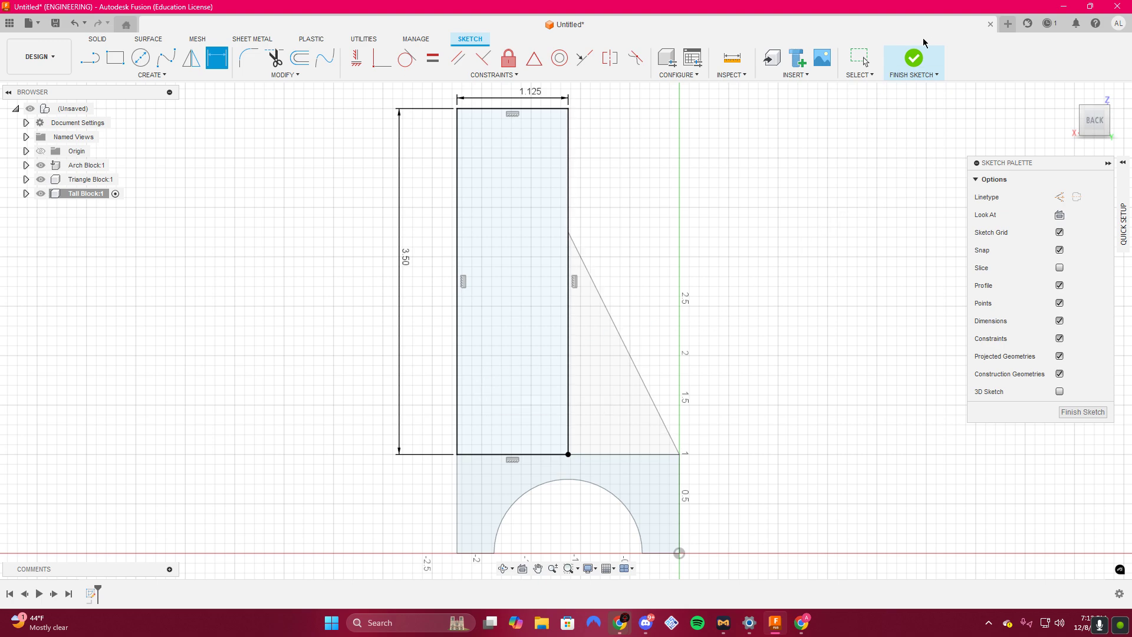
# Finish the sketch and begin extruding the tall rectangle toward the front, with its start offset -0.5 in from the profile plane.
pyautogui.click(915, 57)
pyautogui.click(1068, 94)
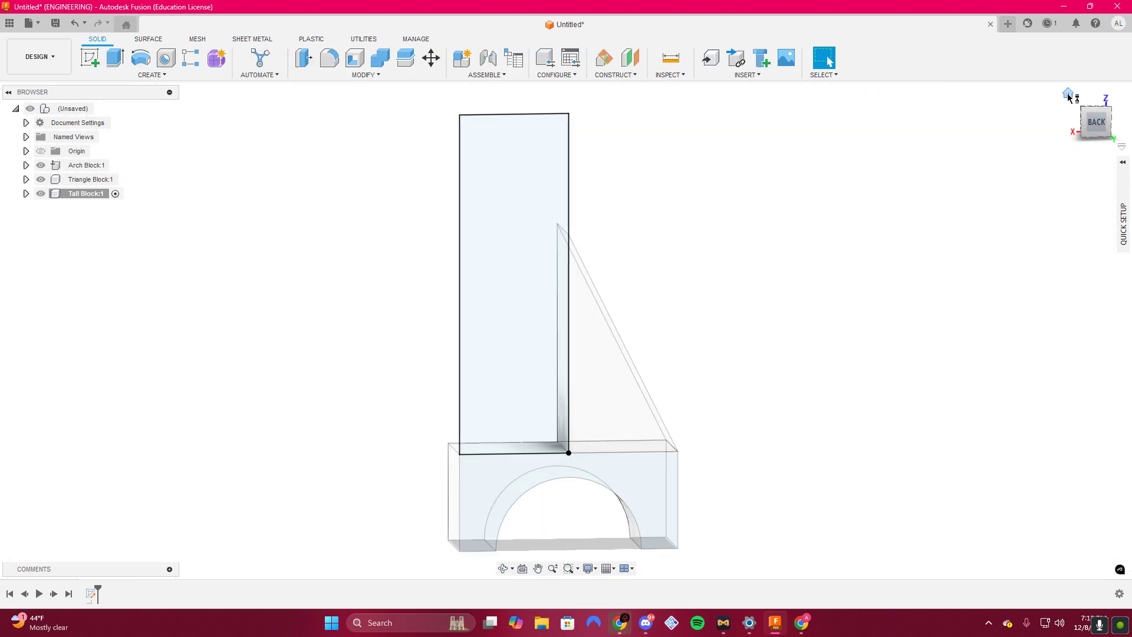
pyautogui.click(111, 58)
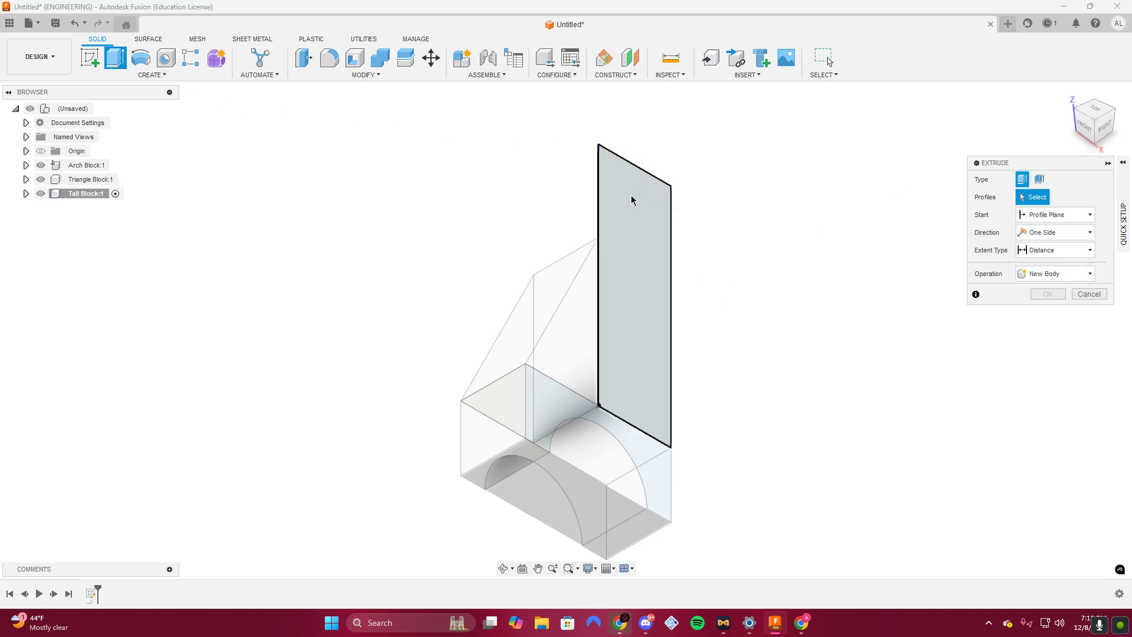
pyautogui.click(629, 214)
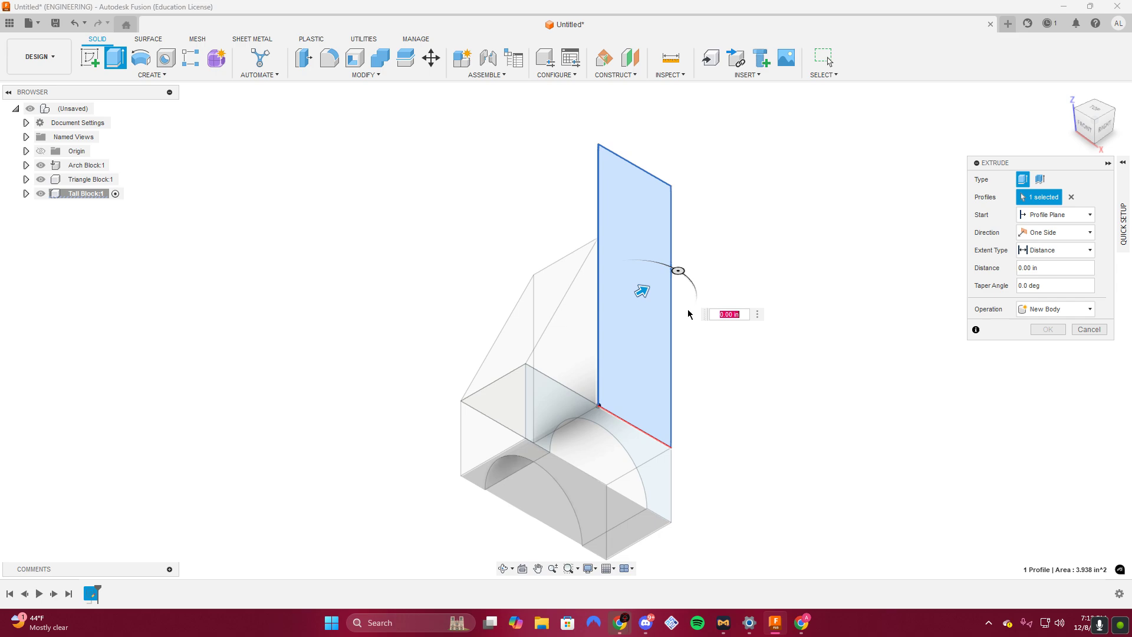
pyautogui.click(1066, 216)
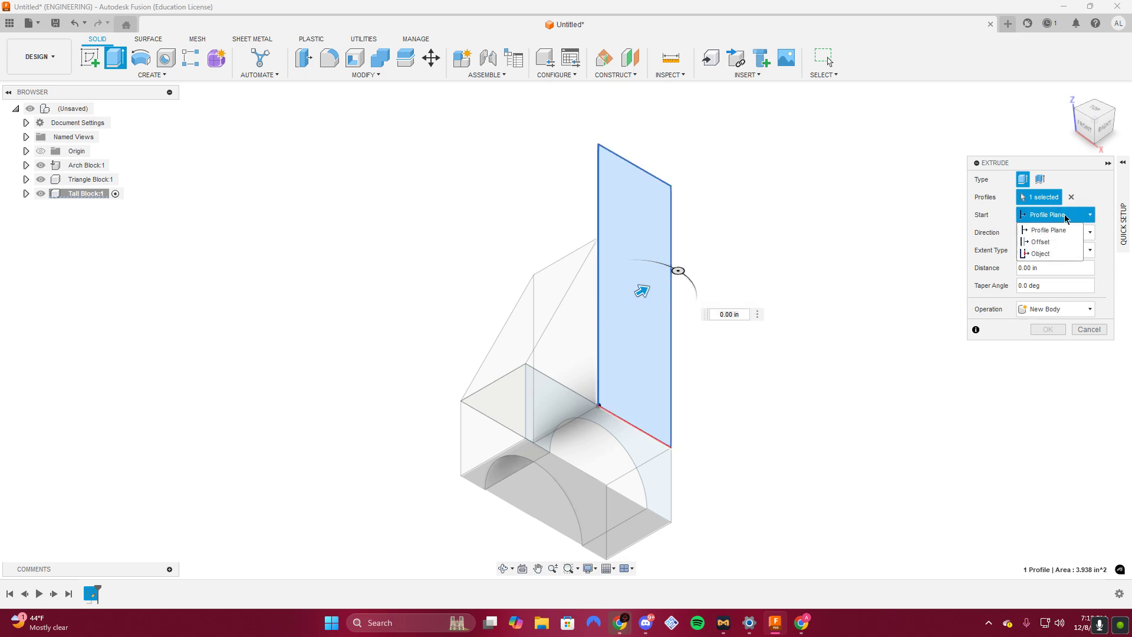
pyautogui.click(1061, 245)
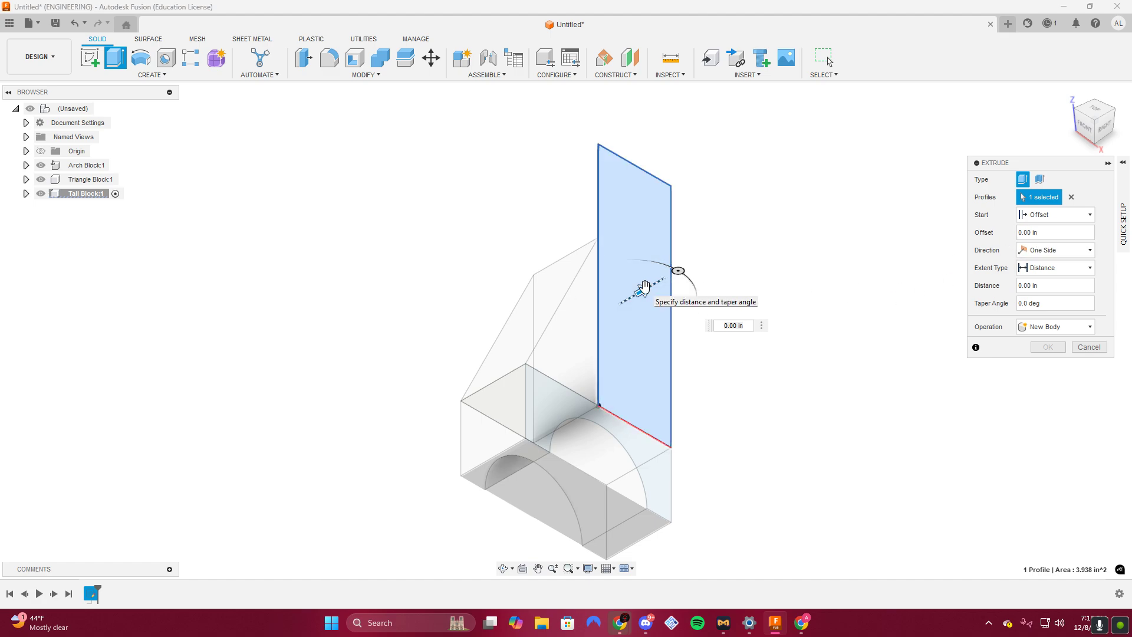
pyautogui.moveTo(644, 287); pyautogui.dragTo(658, 336)
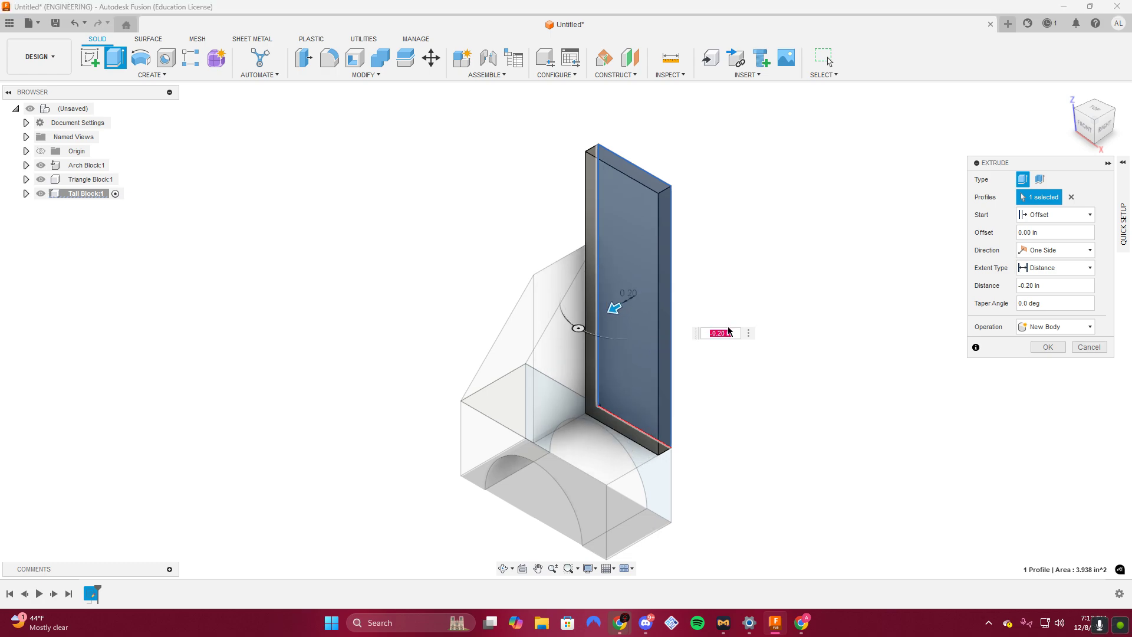
pyautogui.moveTo(1047, 231); pyautogui.dragTo(980, 234)
pyautogui.write('-0.5')
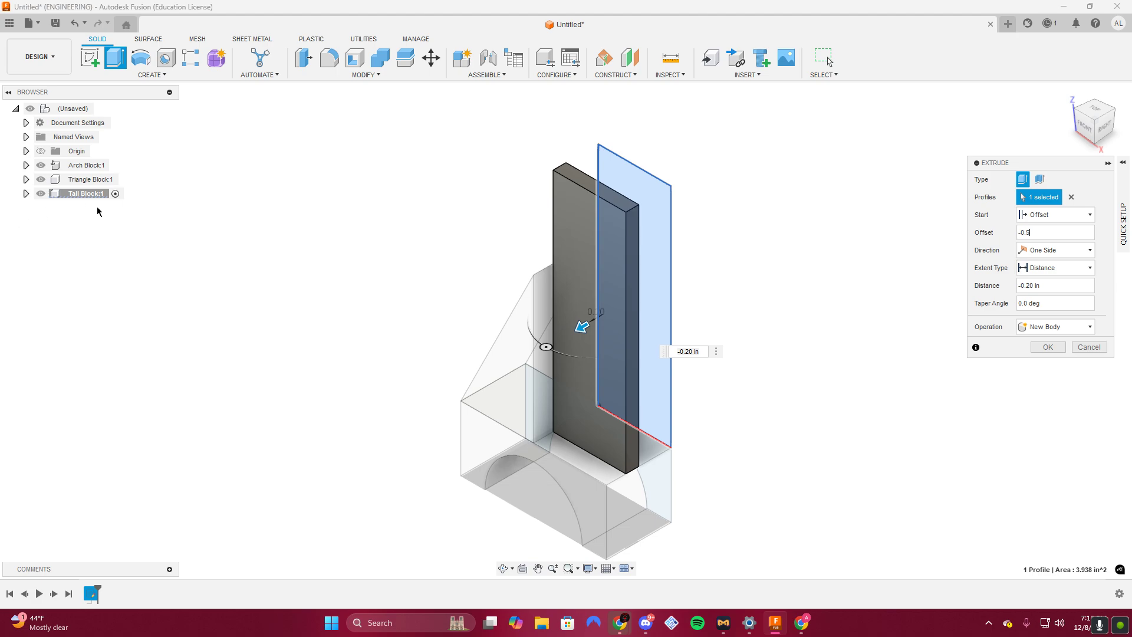
# Set the extrusion distance to -0.5 in and complete the tall block as a new body.
pyautogui.click(668, 353)
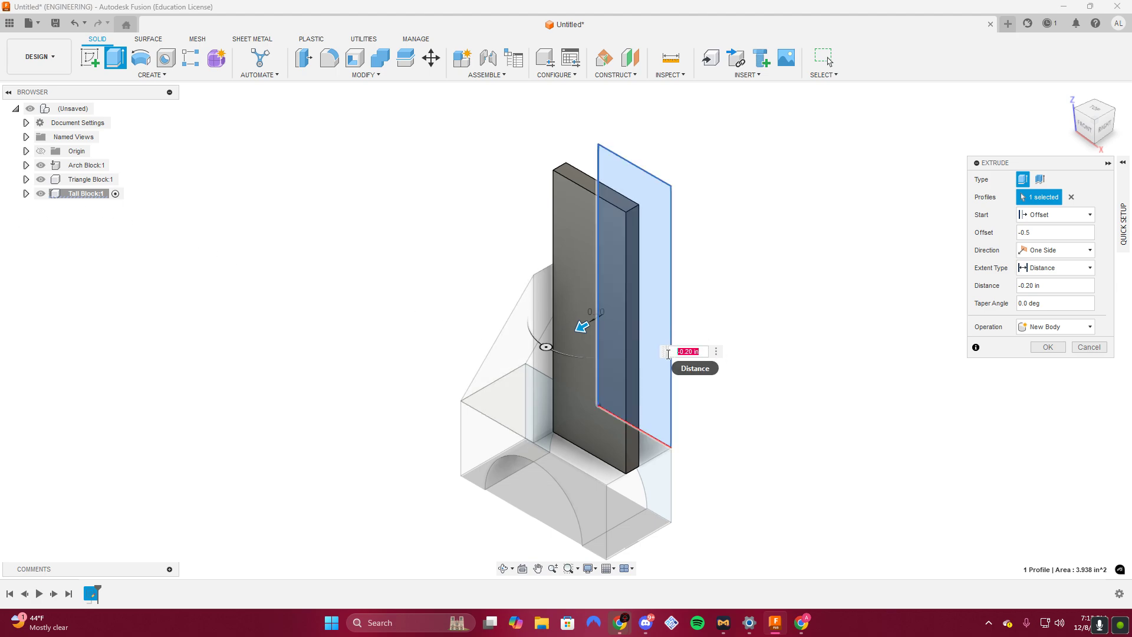
pyautogui.write('-0')
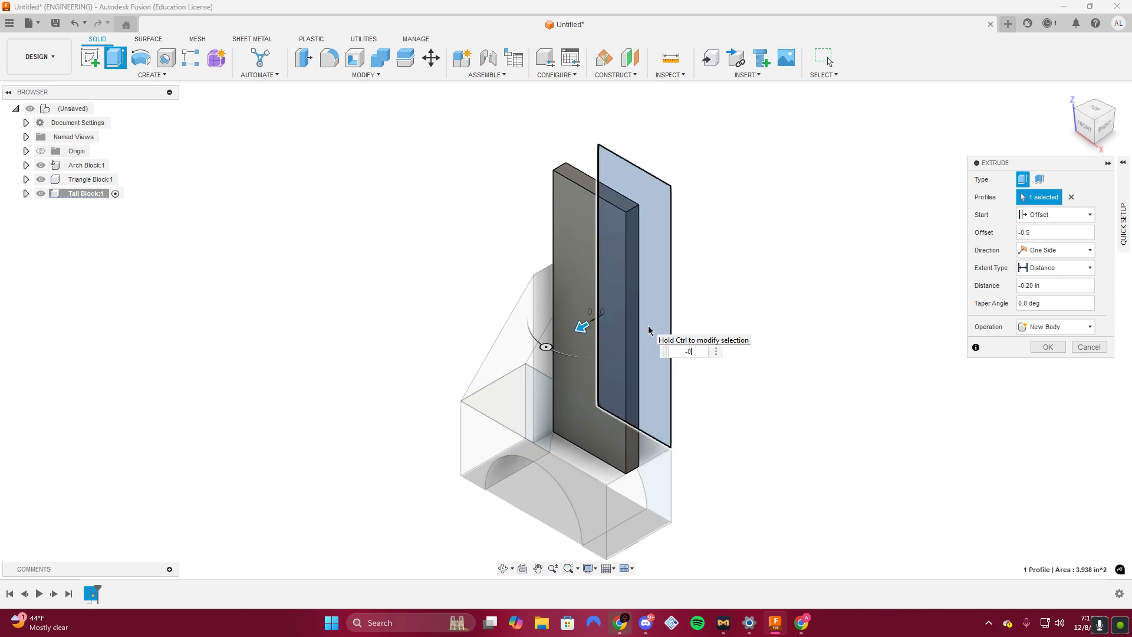
pyautogui.write('.5')
pyautogui.press('Return')
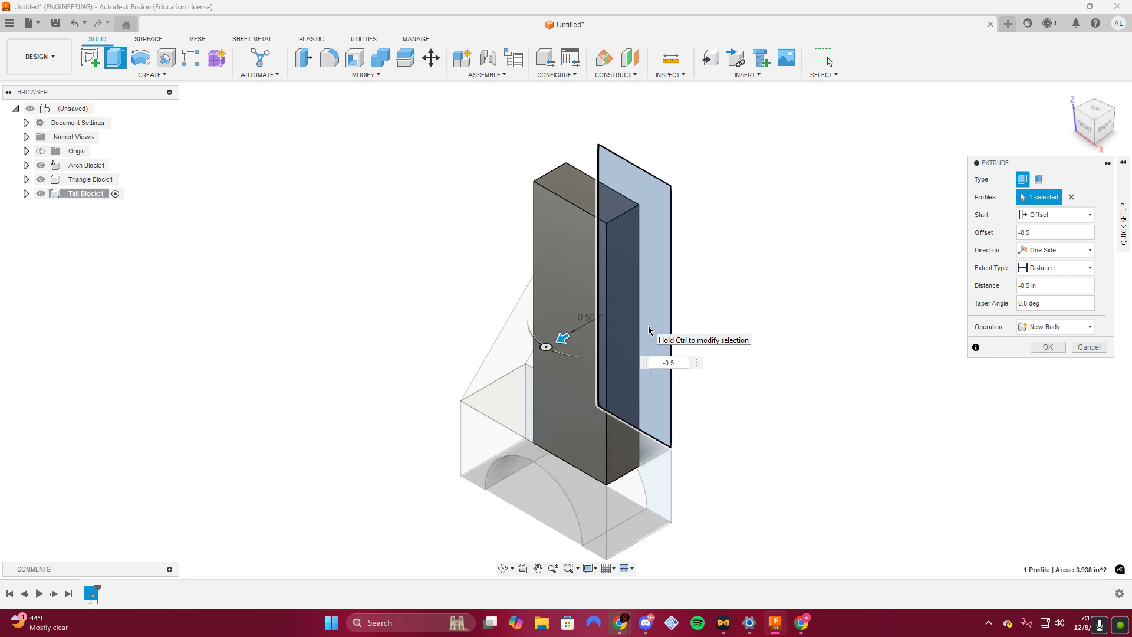
pyautogui.click(1041, 348)
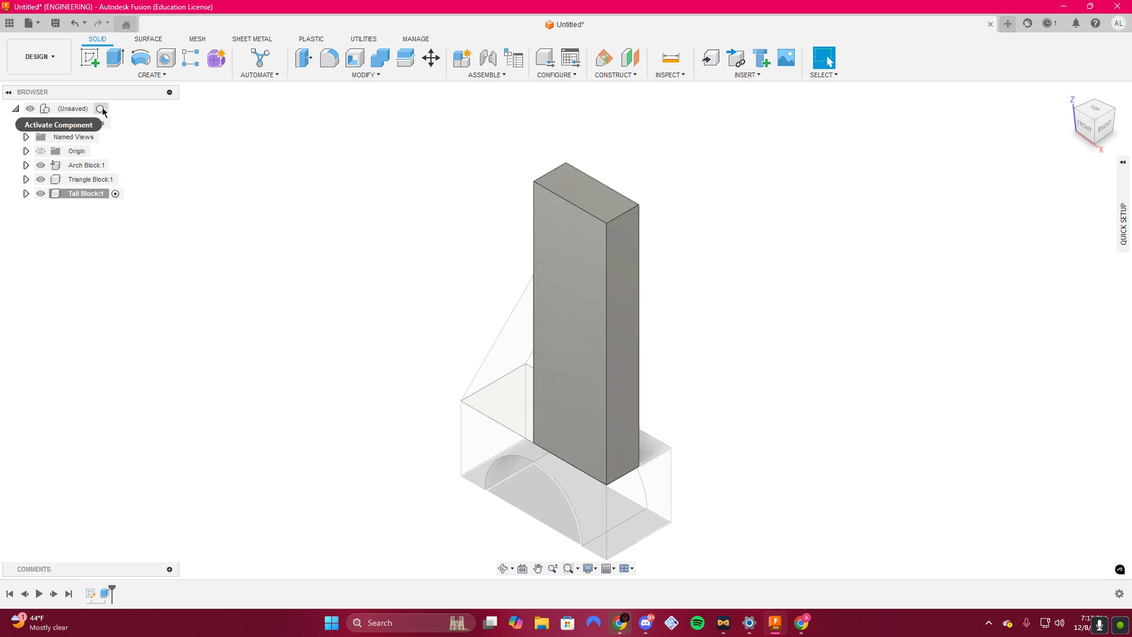
# Activate the top-level unsaved design.
pyautogui.click(101, 109)
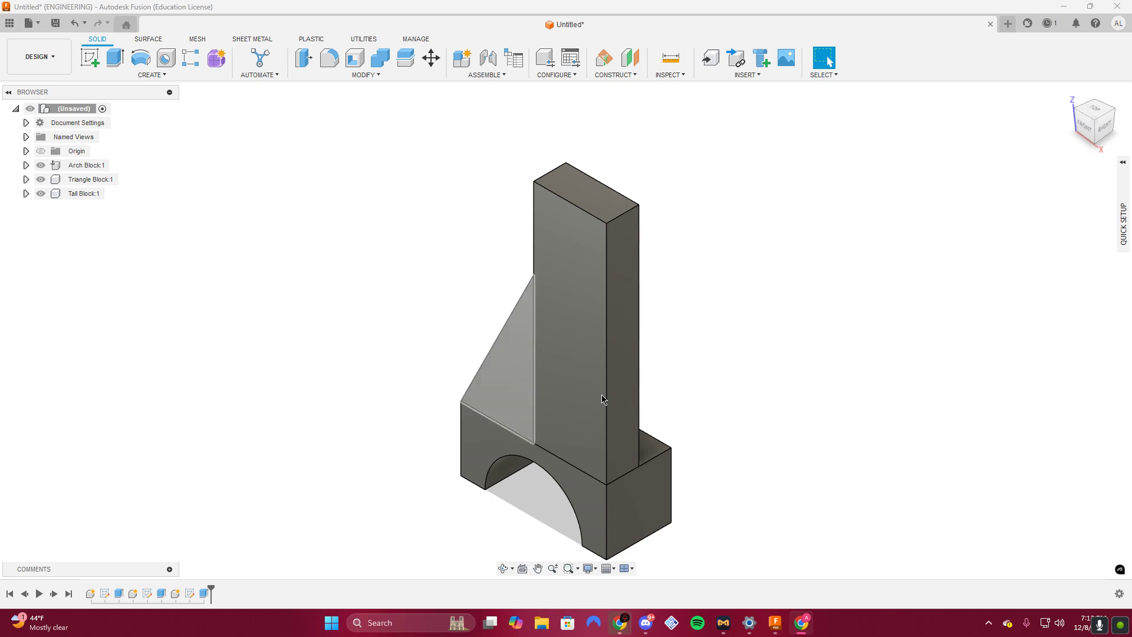
pyautogui.scroll(10, 620, 499)
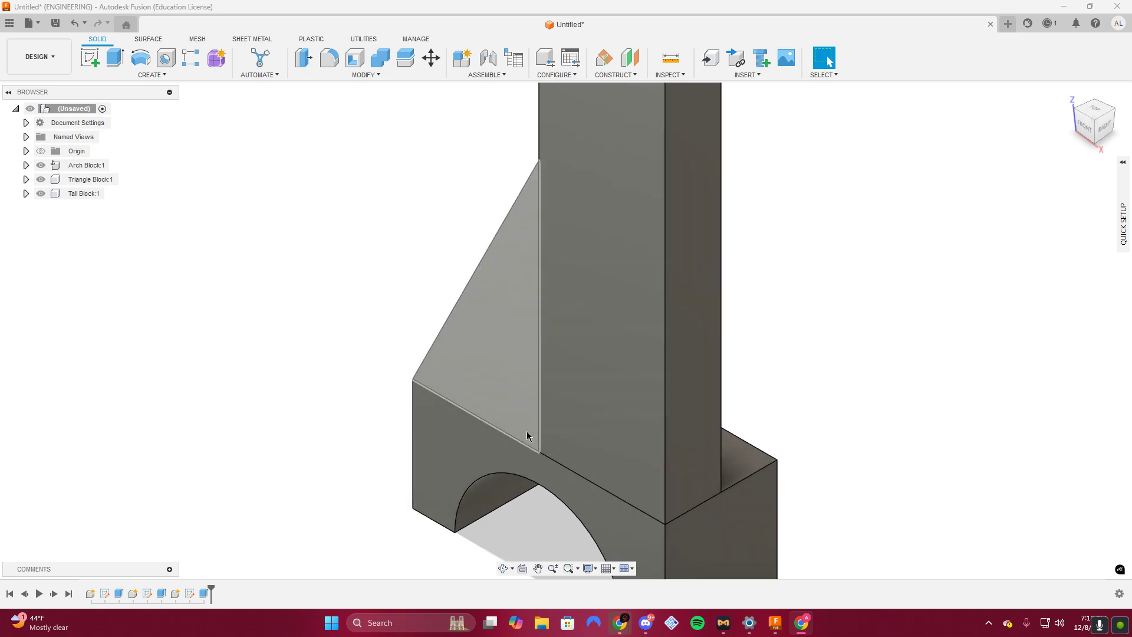
pyautogui.press('F6')
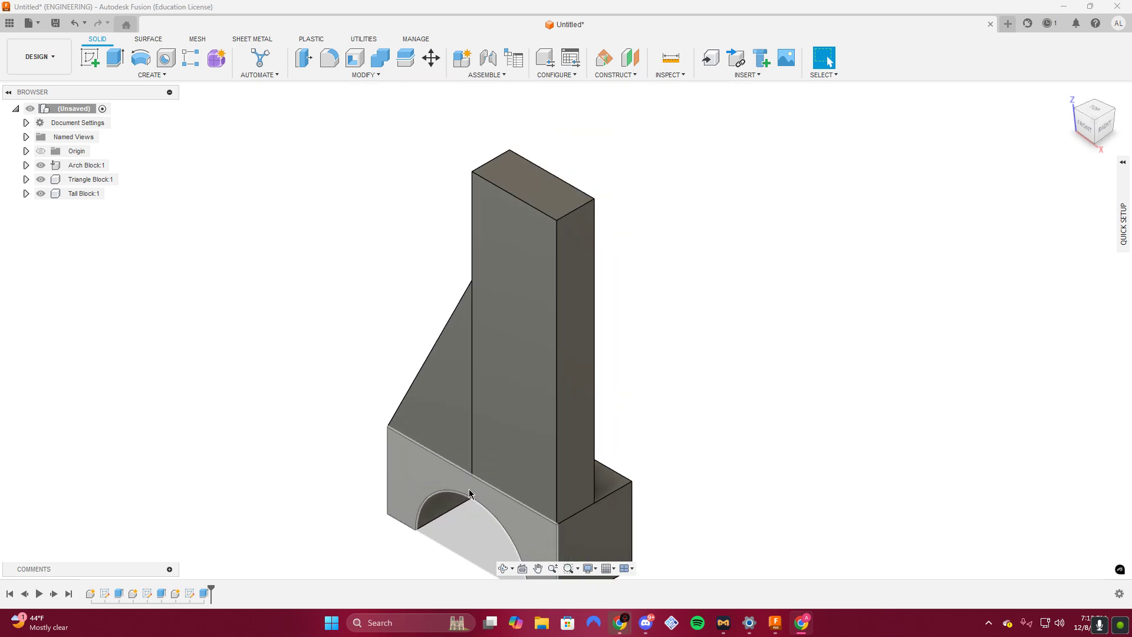
pyautogui.click(1068, 94)
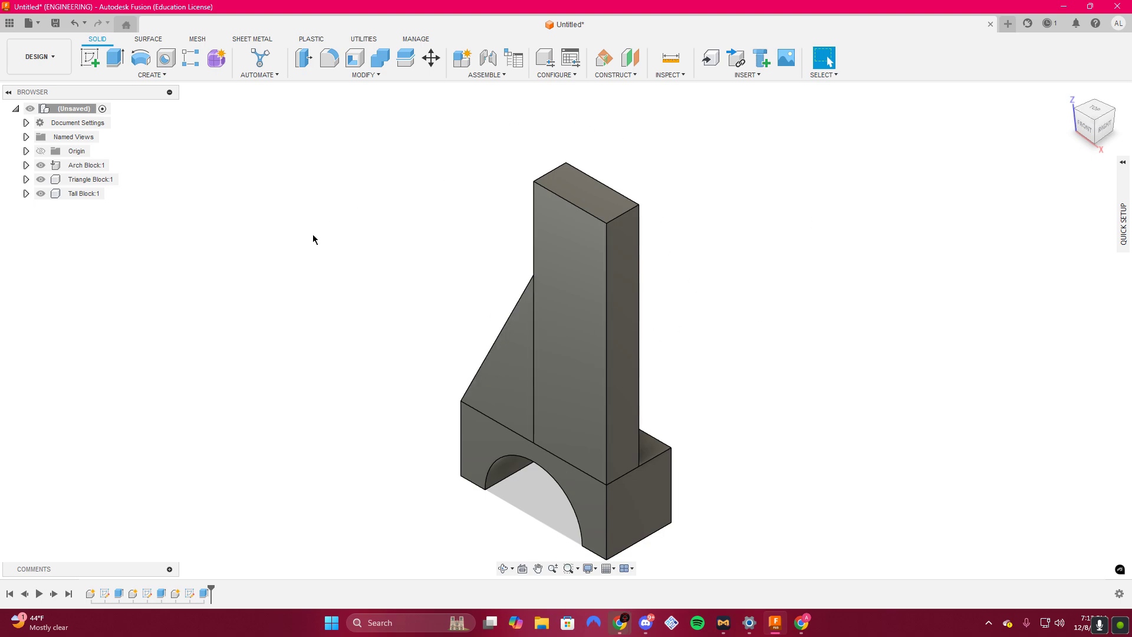
# Examine the folders inside the Arch Block, Triangle Block and Tall Block components.
pyautogui.click(26, 165)
pyautogui.click(26, 221)
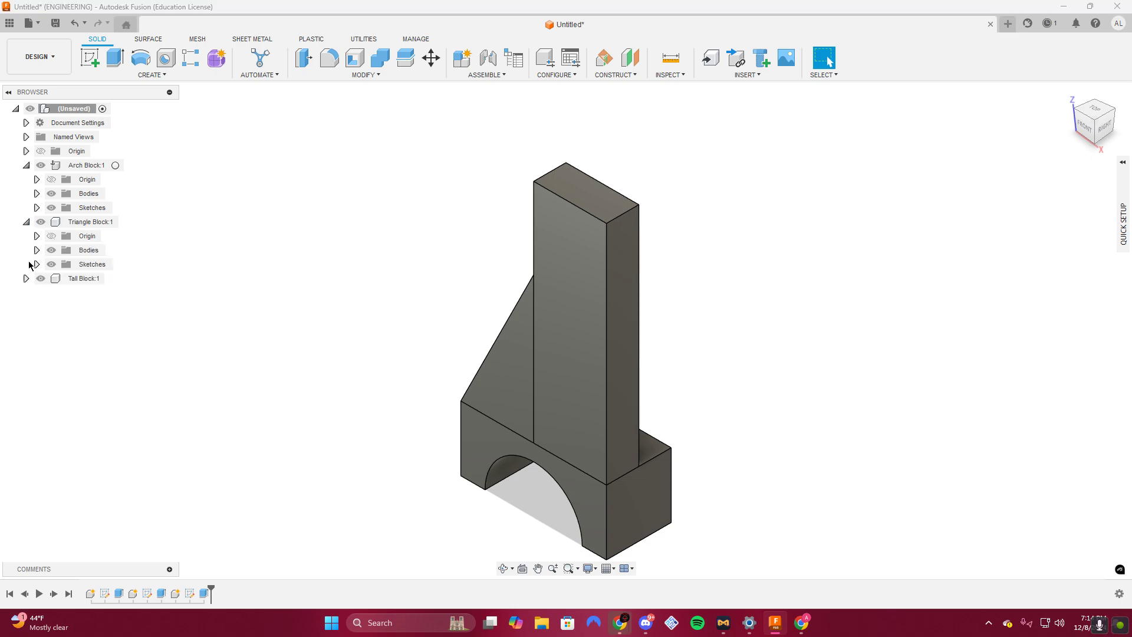
pyautogui.click(25, 278)
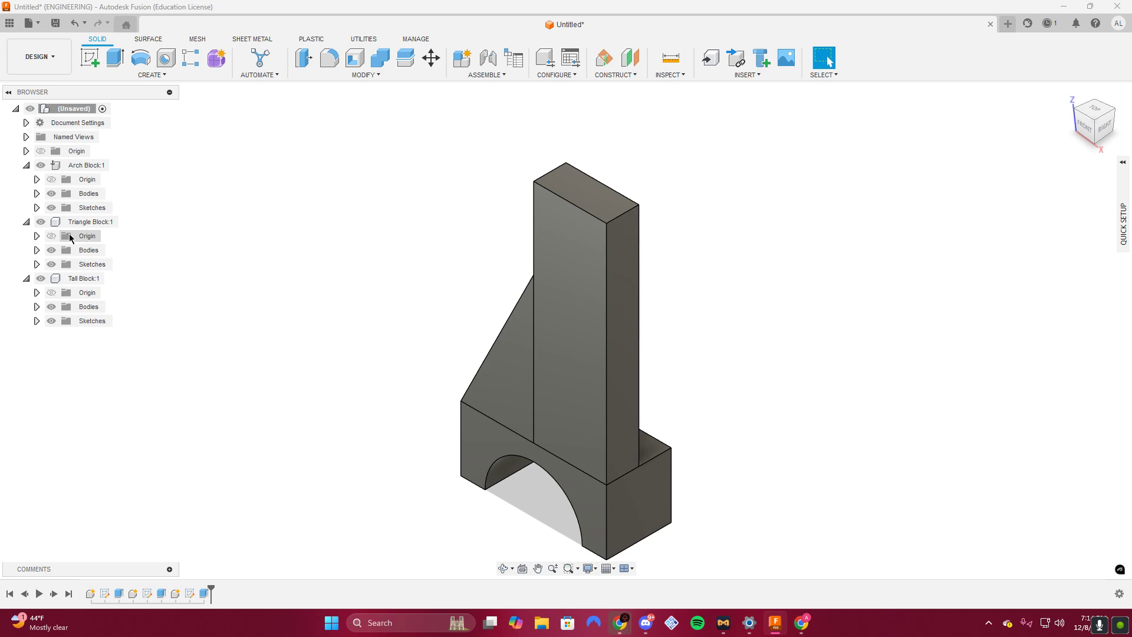
pyautogui.click(109, 220)
pyautogui.click(26, 278)
pyautogui.click(26, 222)
pyautogui.click(26, 165)
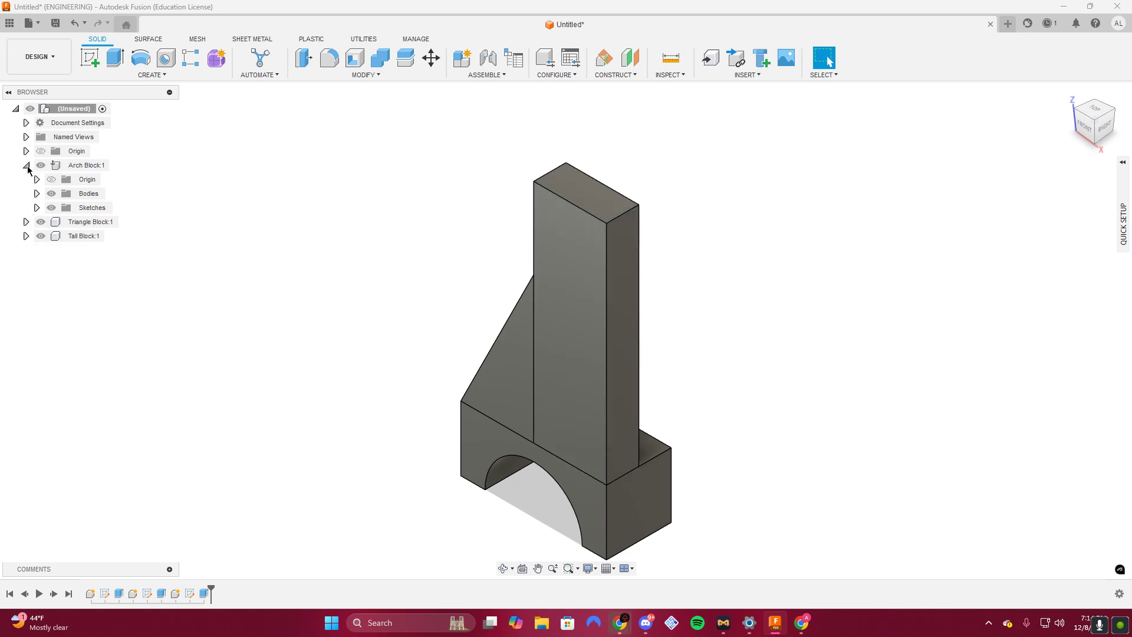
pyautogui.rightClick(96, 166)
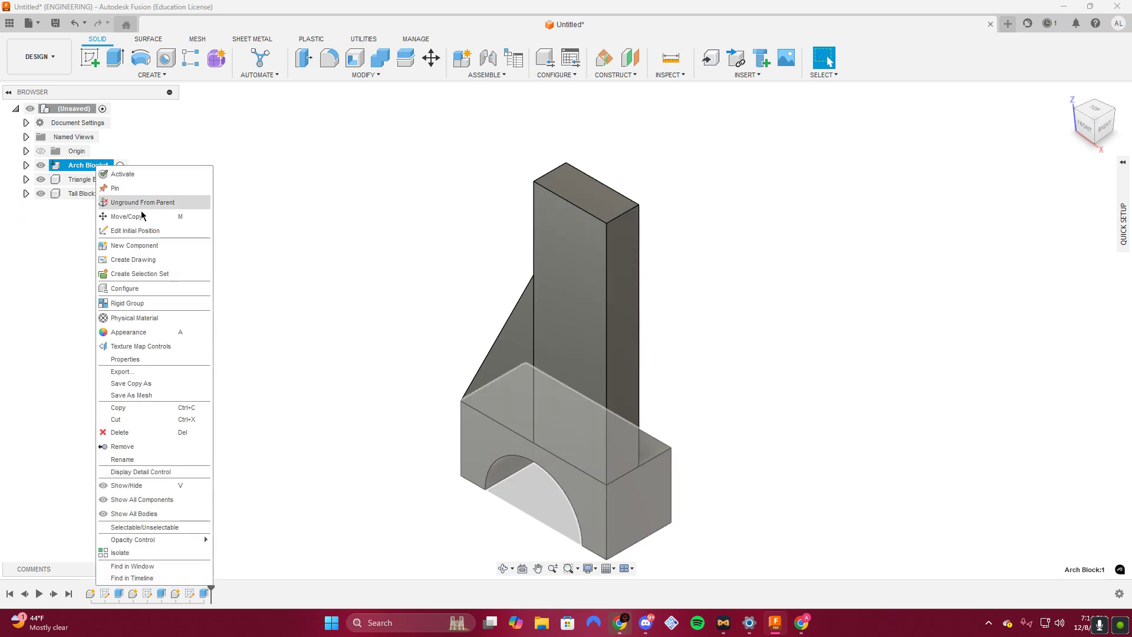
pyautogui.click(167, 317)
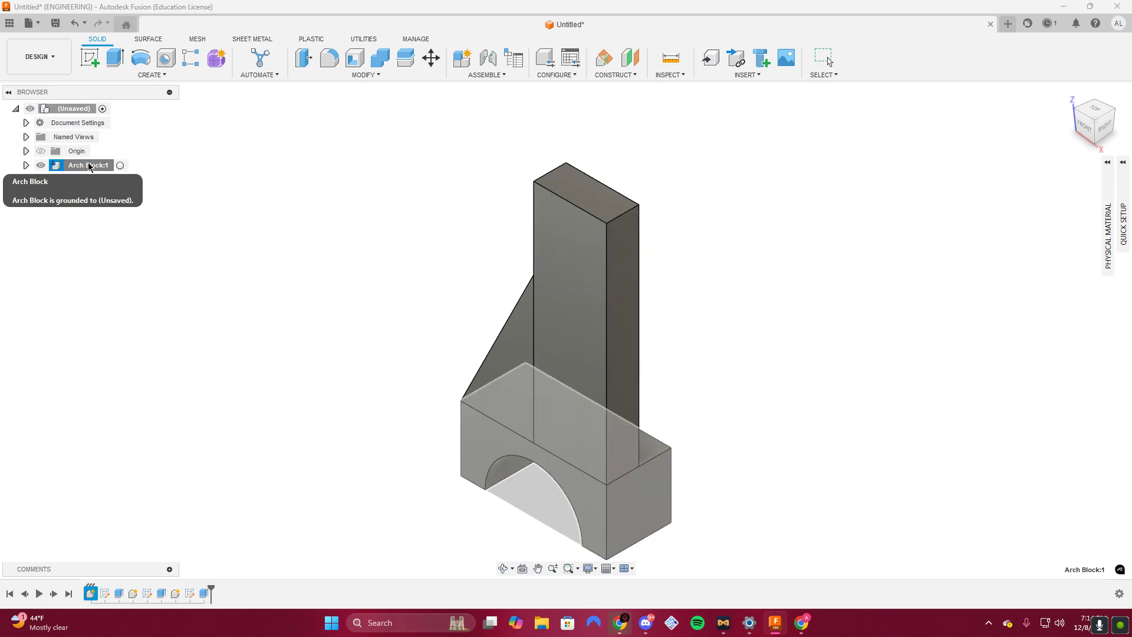
pyautogui.click(1108, 166)
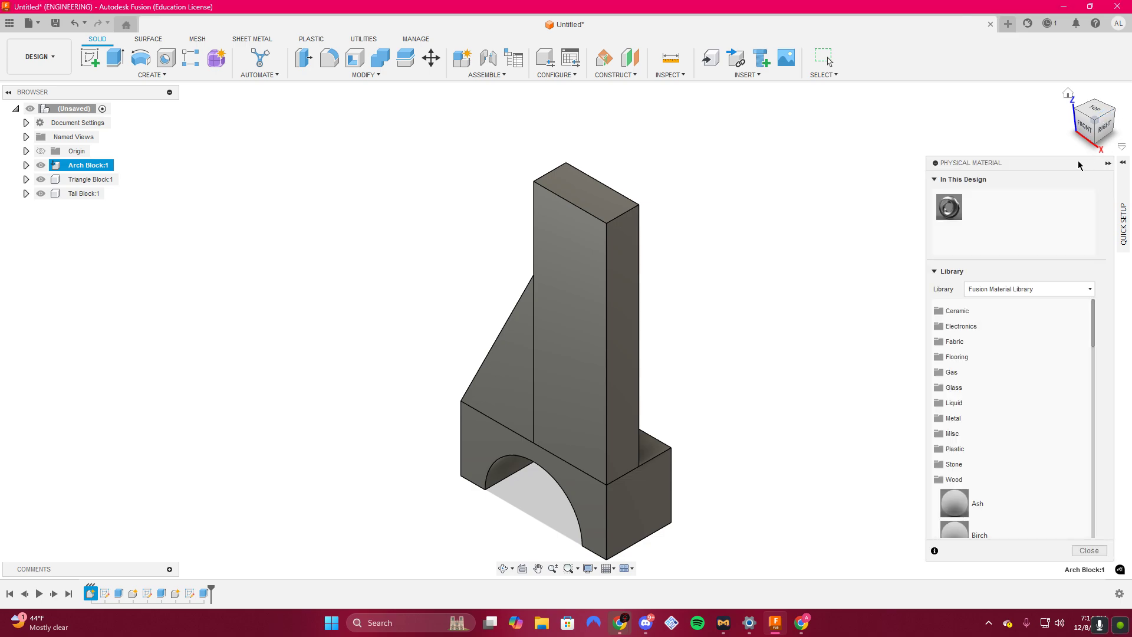
pyautogui.moveTo(1040, 164); pyautogui.dragTo(980, 106)
pyautogui.scroll(-5, 936, 330)
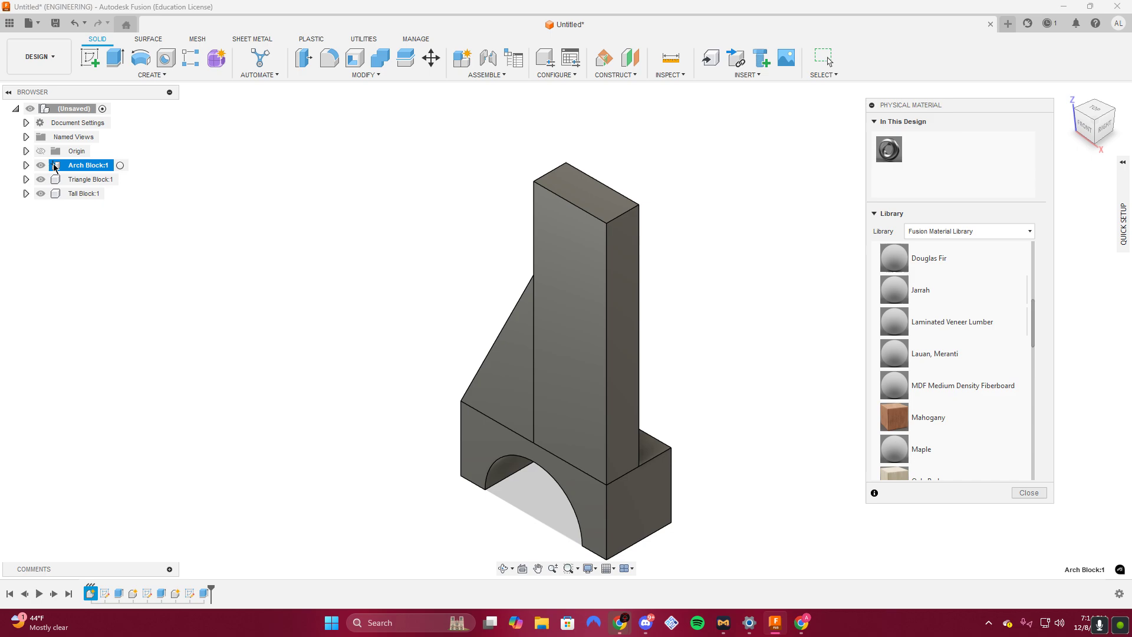
pyautogui.keyDown('ctrl'); pyautogui.click(101, 178); pyautogui.keyUp('ctrl')
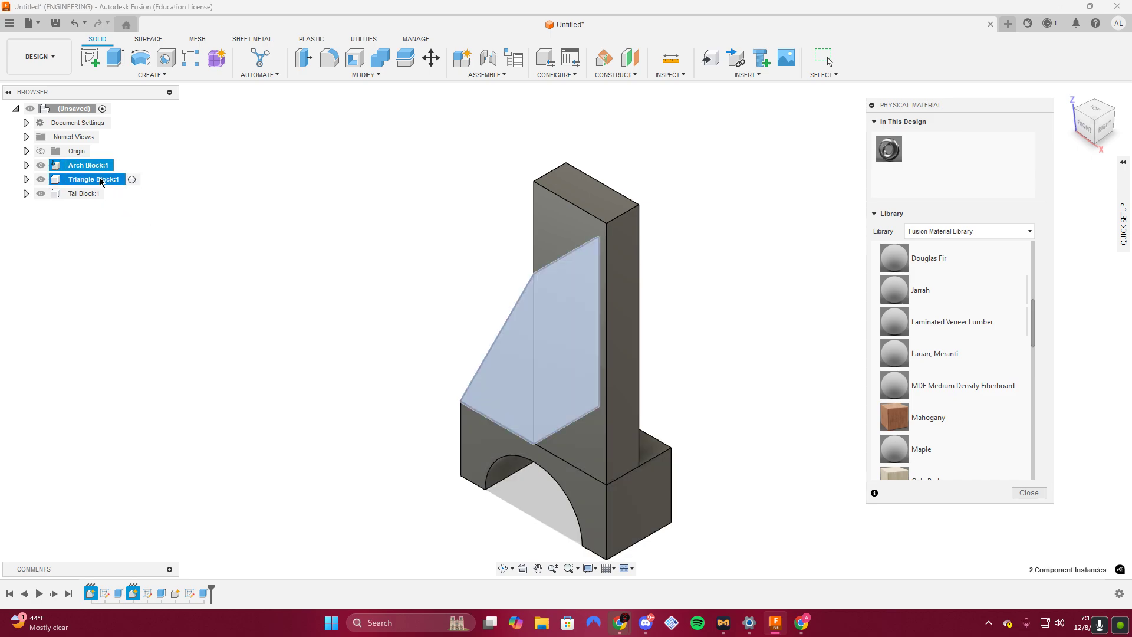
pyautogui.press('Escape')
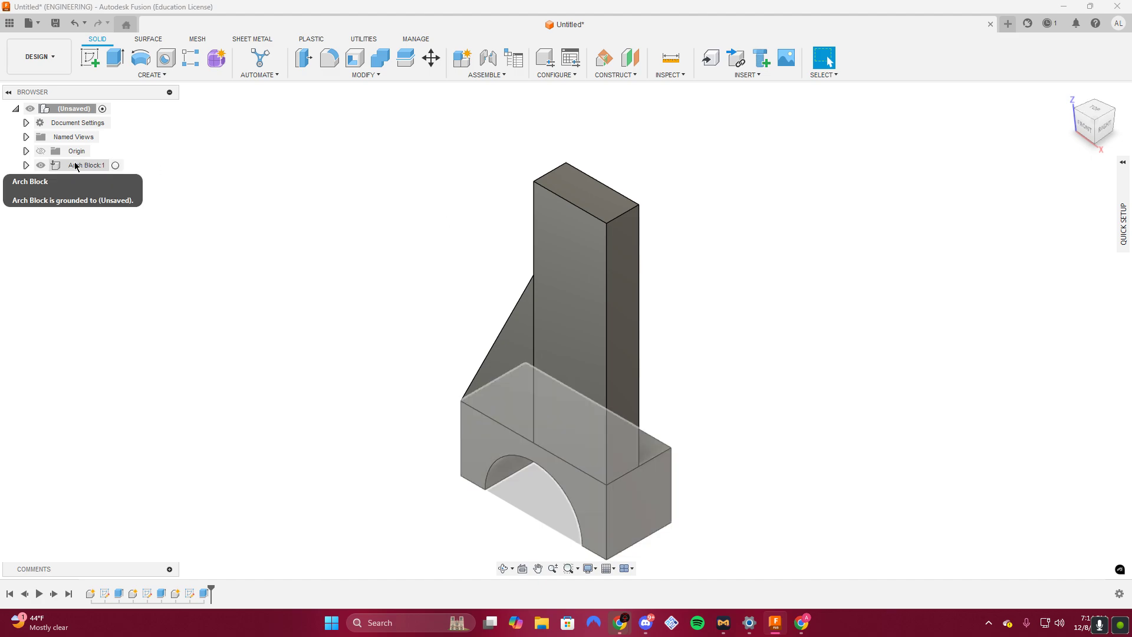
# Assign the Cherry wood physical material to the tall, arch and triangle blocks, and collapse the material dialog.
pyautogui.rightClick(75, 165)
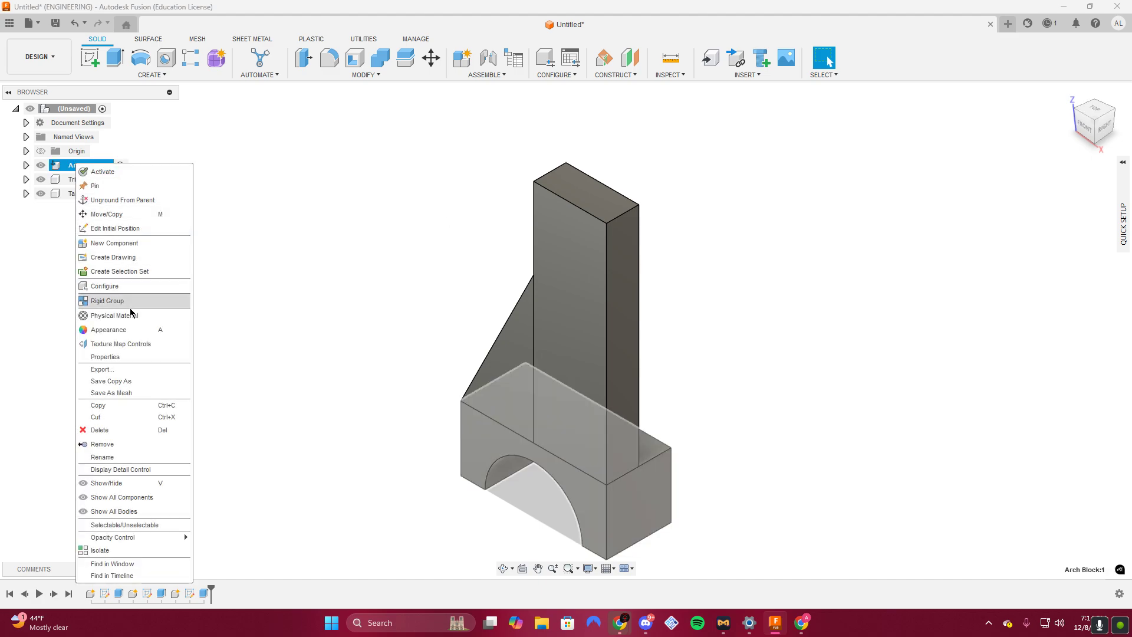
pyautogui.click(161, 314)
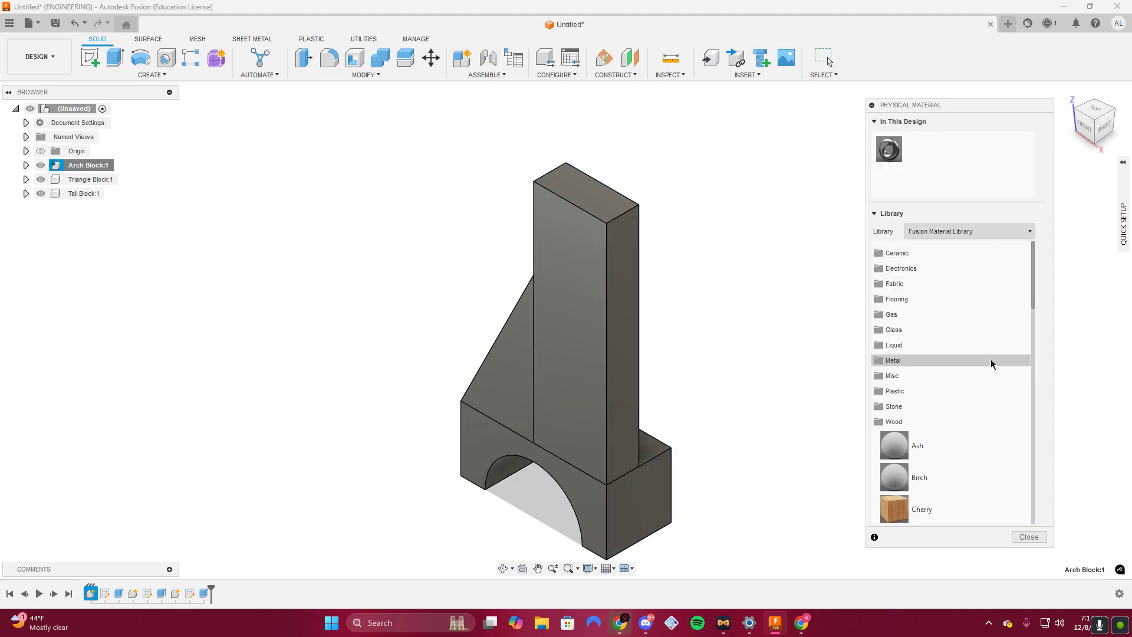
pyautogui.scroll(-3, 940, 391)
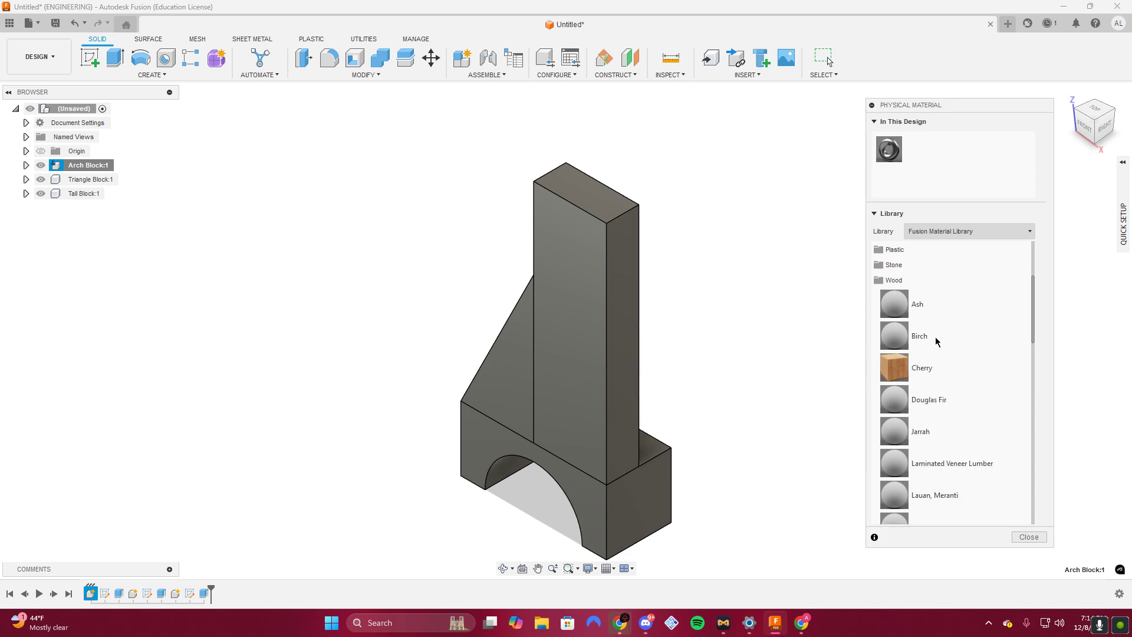
pyautogui.scroll(-1, 953, 407)
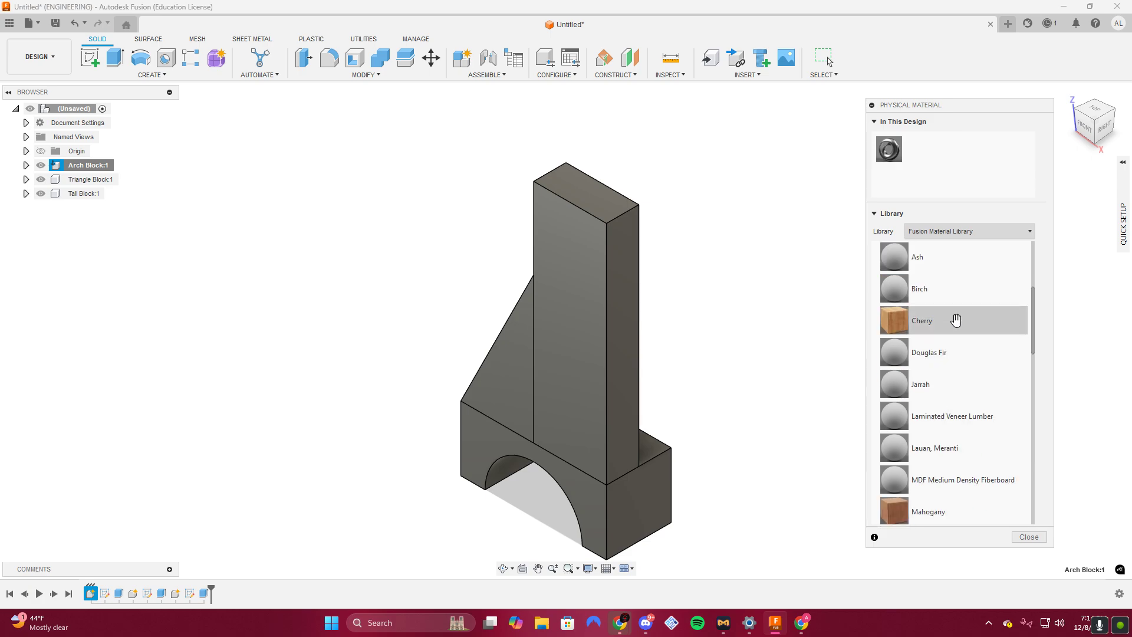
pyautogui.moveTo(956, 320); pyautogui.dragTo(613, 306)
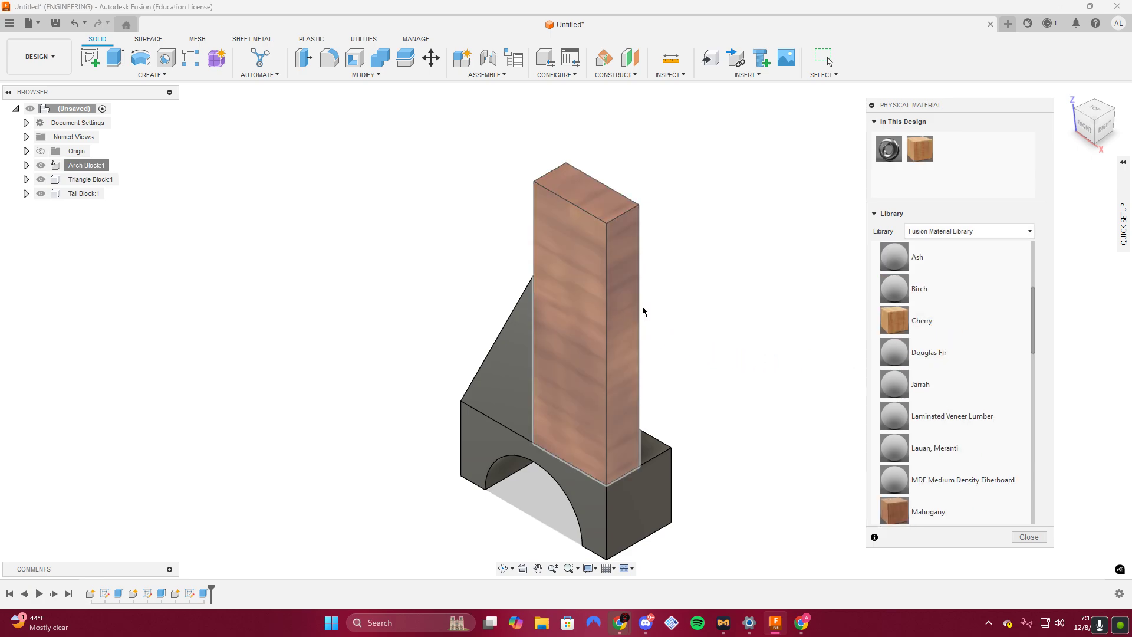
pyautogui.moveTo(888, 323); pyautogui.dragTo(650, 491)
pyautogui.moveTo(956, 105); pyautogui.dragTo(1001, 102)
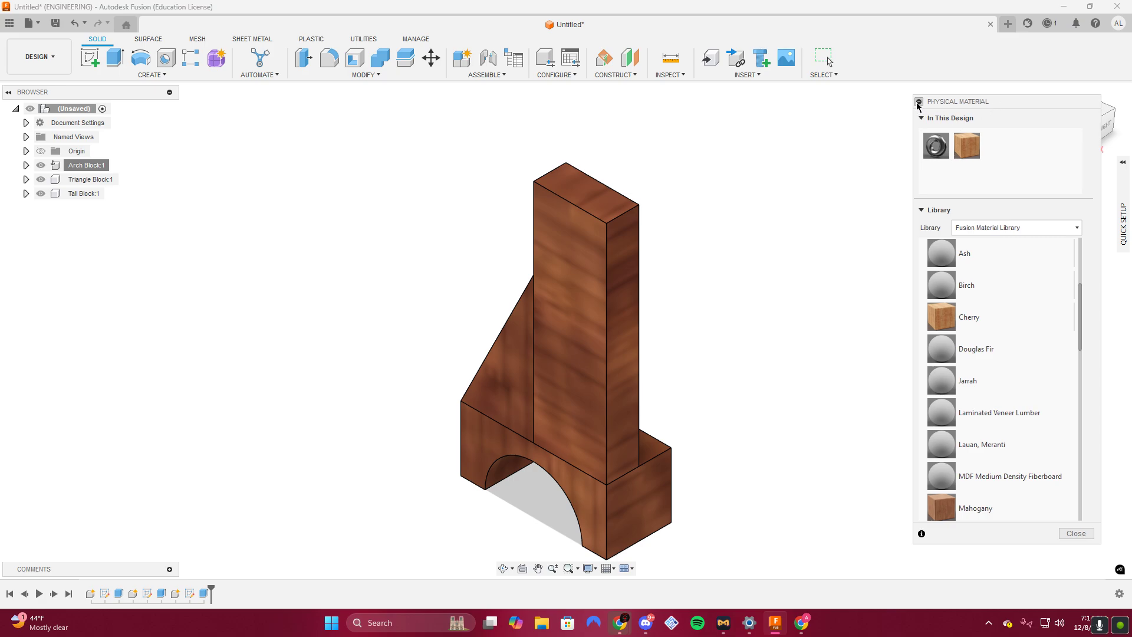
pyautogui.click(918, 103)
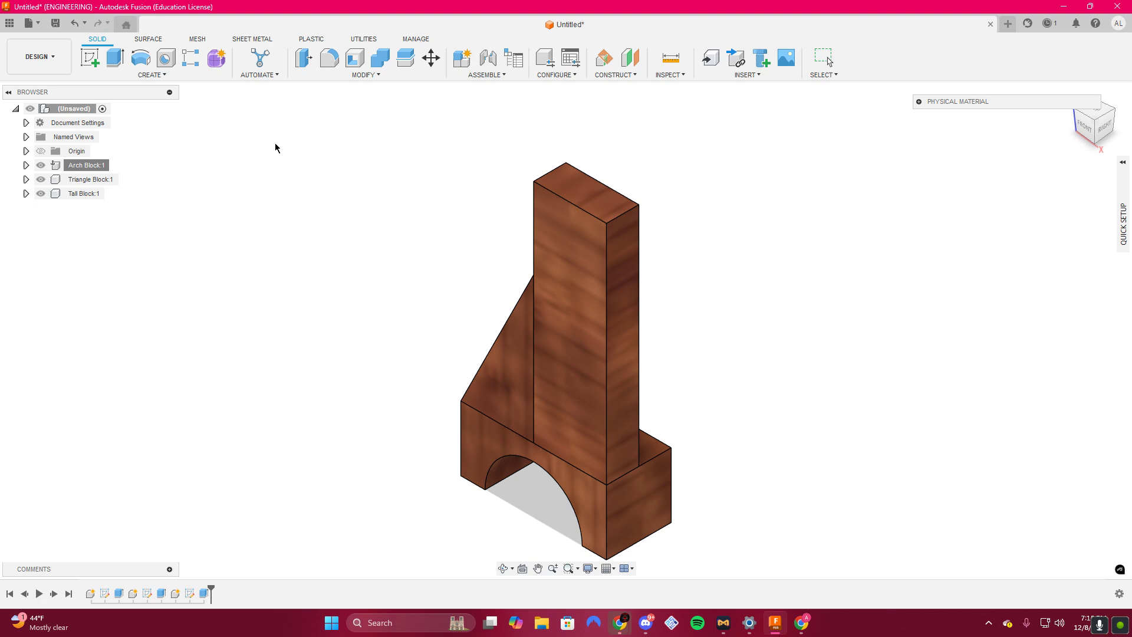
# In the Animation workspace, manually explode the tall block straight upward with a trail line, using a slightly reduced explosion scale.
pyautogui.click(51, 58)
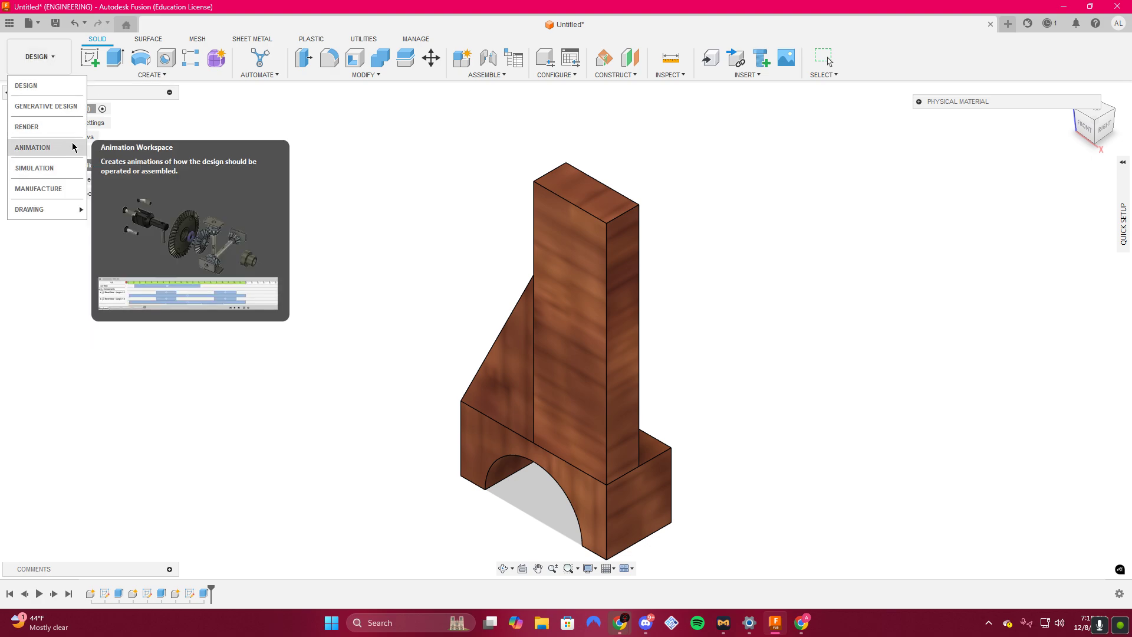
pyautogui.click(33, 148)
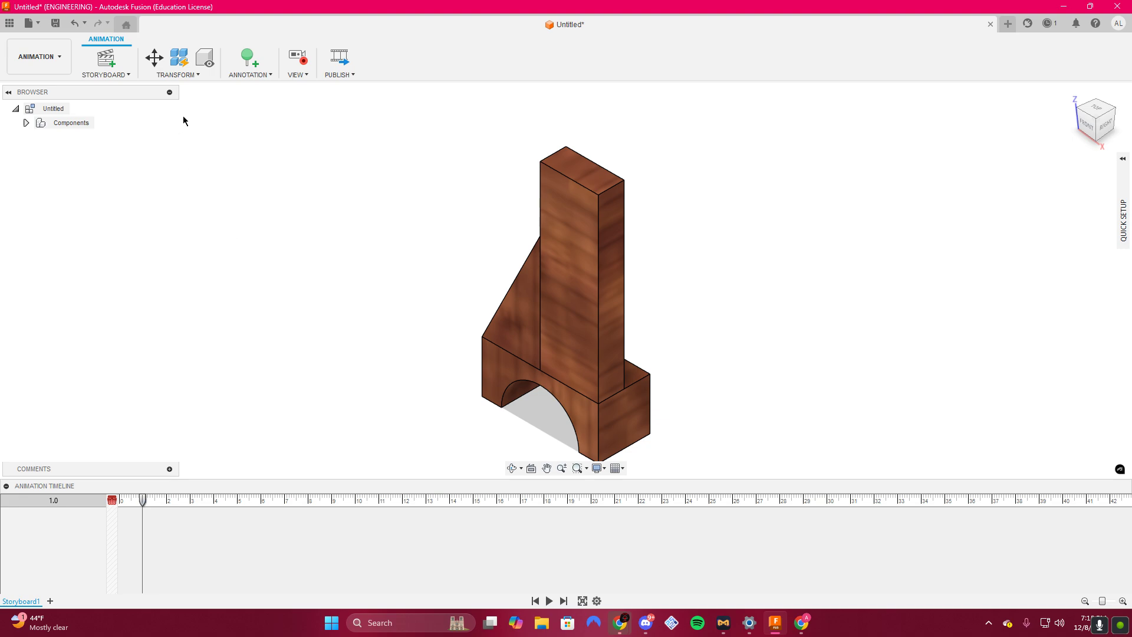
pyautogui.click(194, 76)
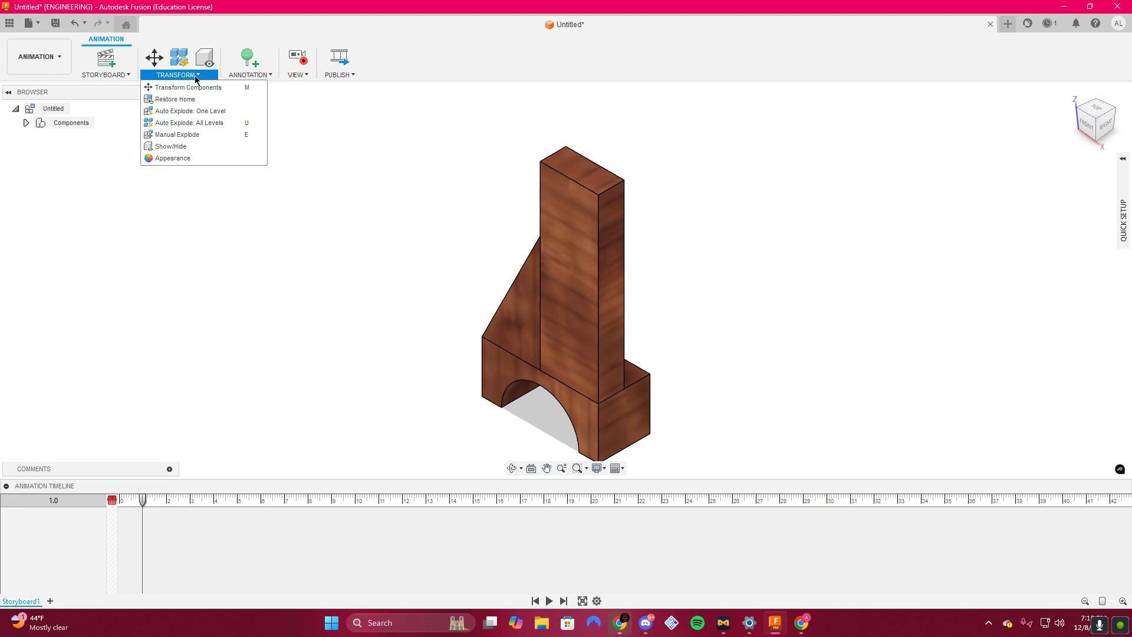
pyautogui.click(209, 135)
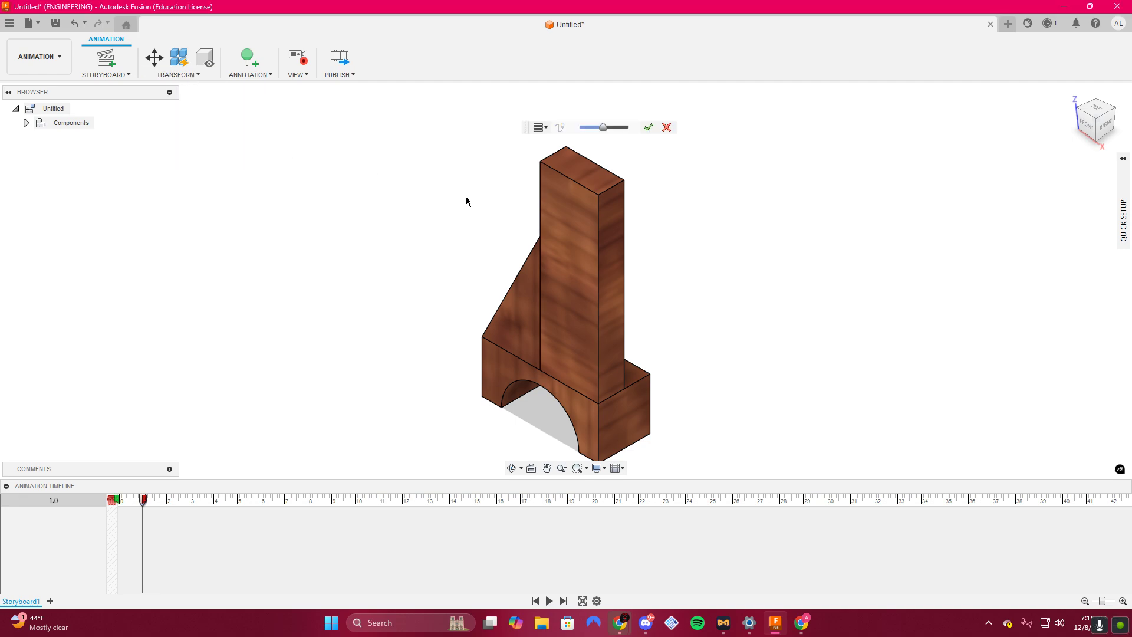
pyautogui.click(588, 230)
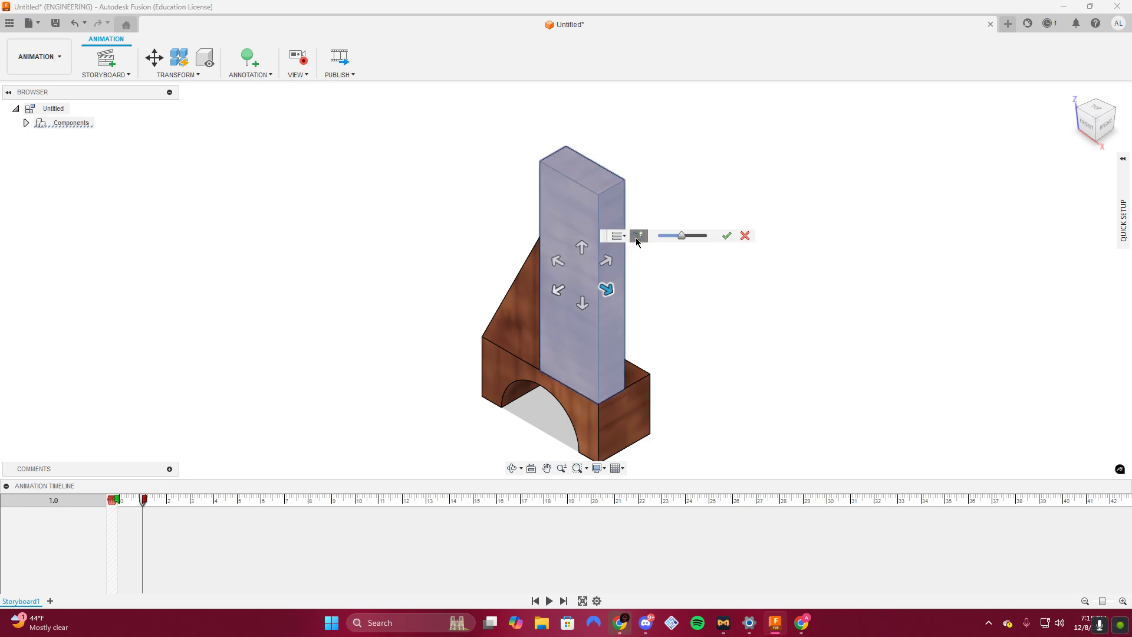
pyautogui.click(638, 237)
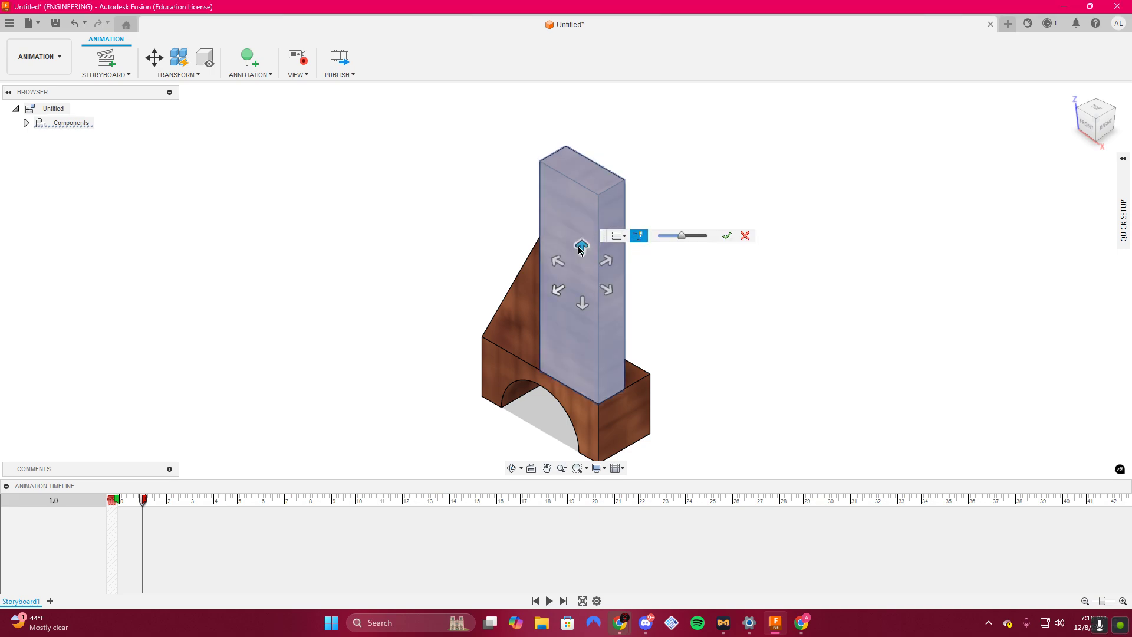
pyautogui.moveTo(681, 236); pyautogui.dragTo(674, 241)
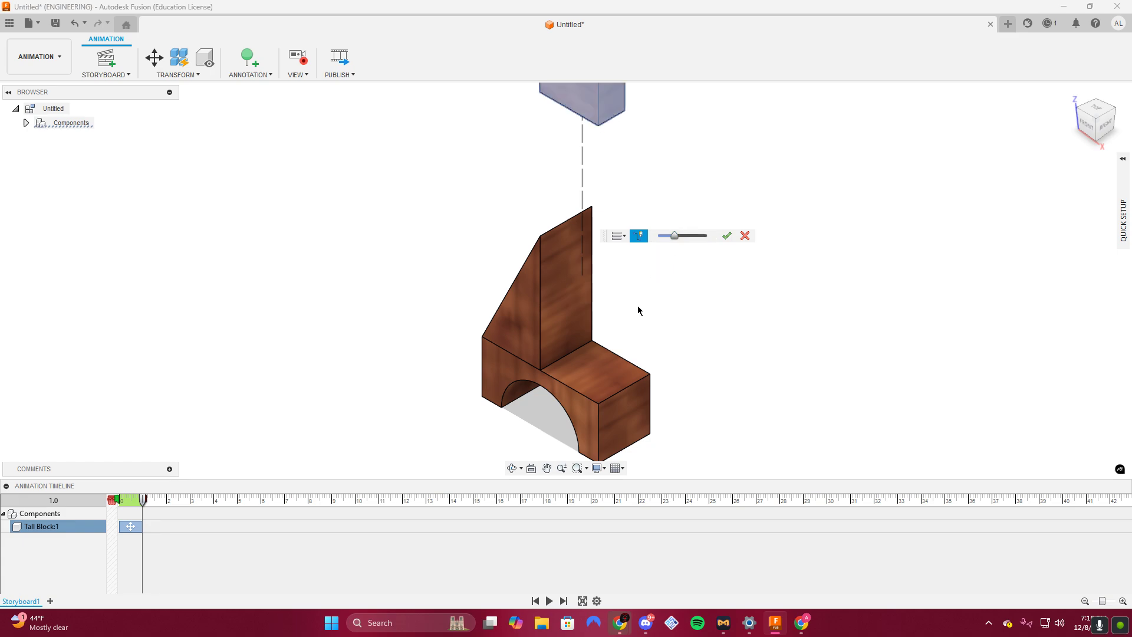
pyautogui.scroll(4, 638, 311)
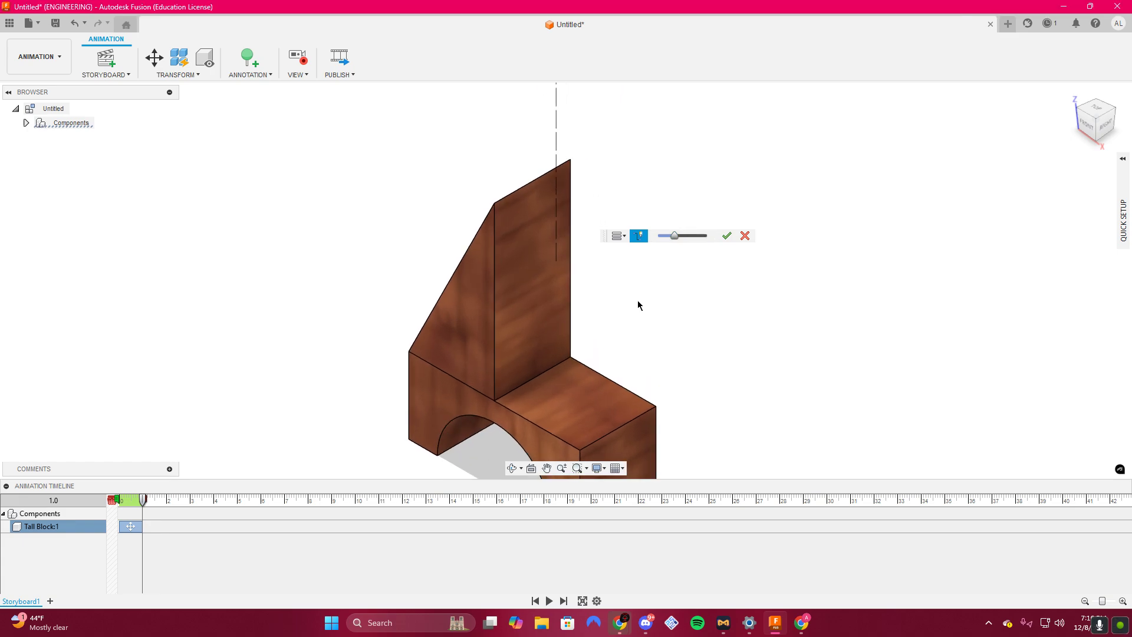
pyautogui.scroll(-4, 637, 302)
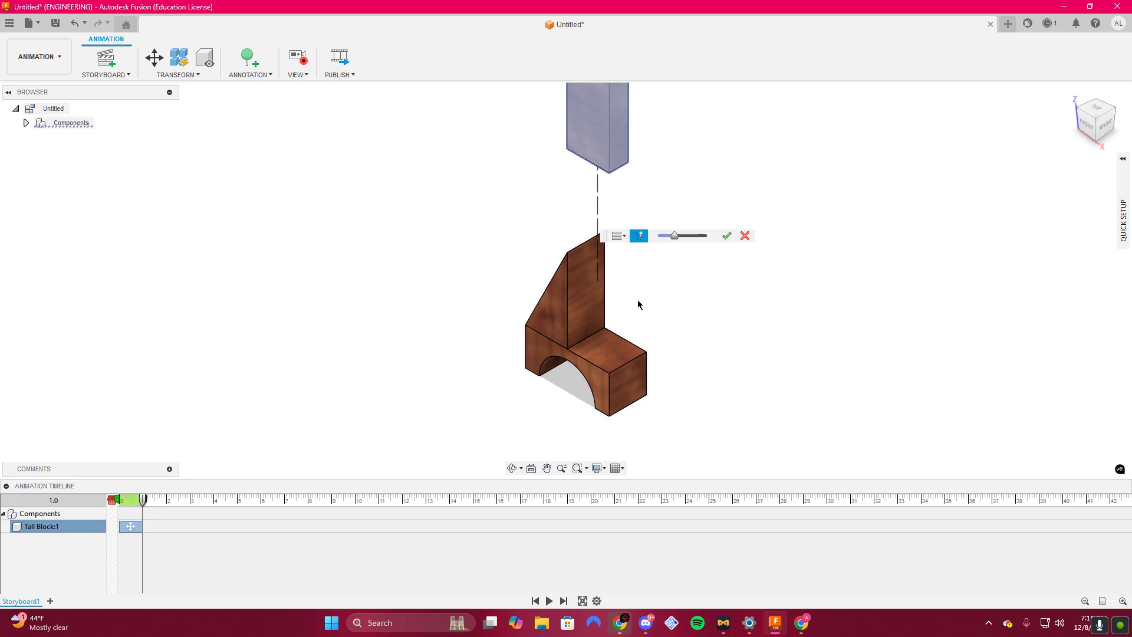
pyautogui.scroll(-3, 642, 277)
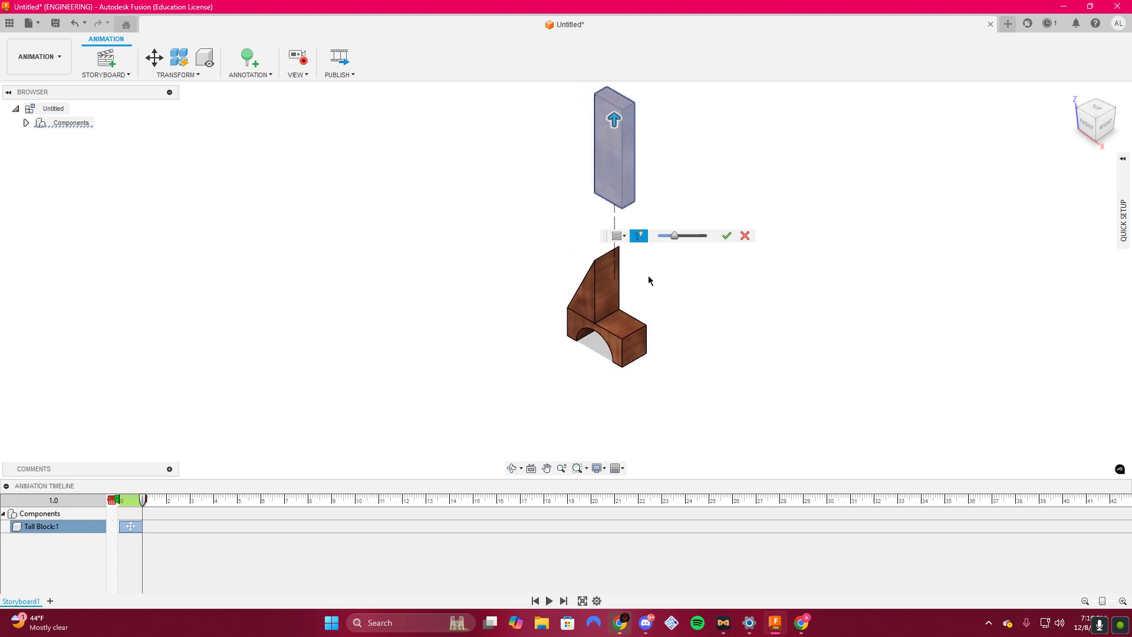
pyautogui.scroll(1, 650, 263)
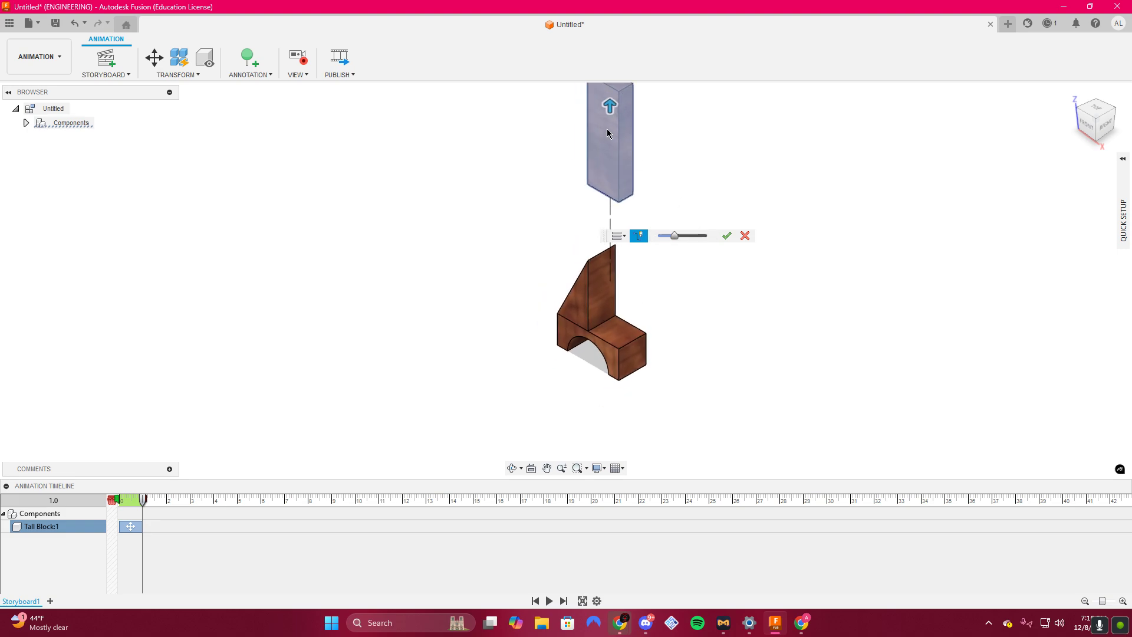
pyautogui.click(727, 236)
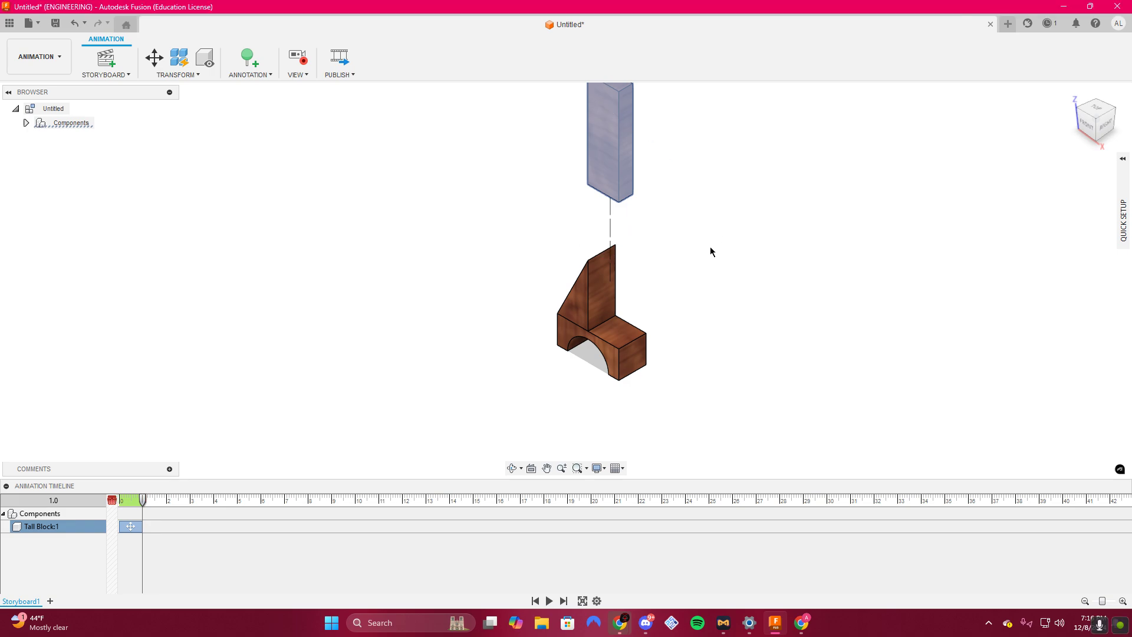
pyautogui.click(178, 74)
pyautogui.click(177, 133)
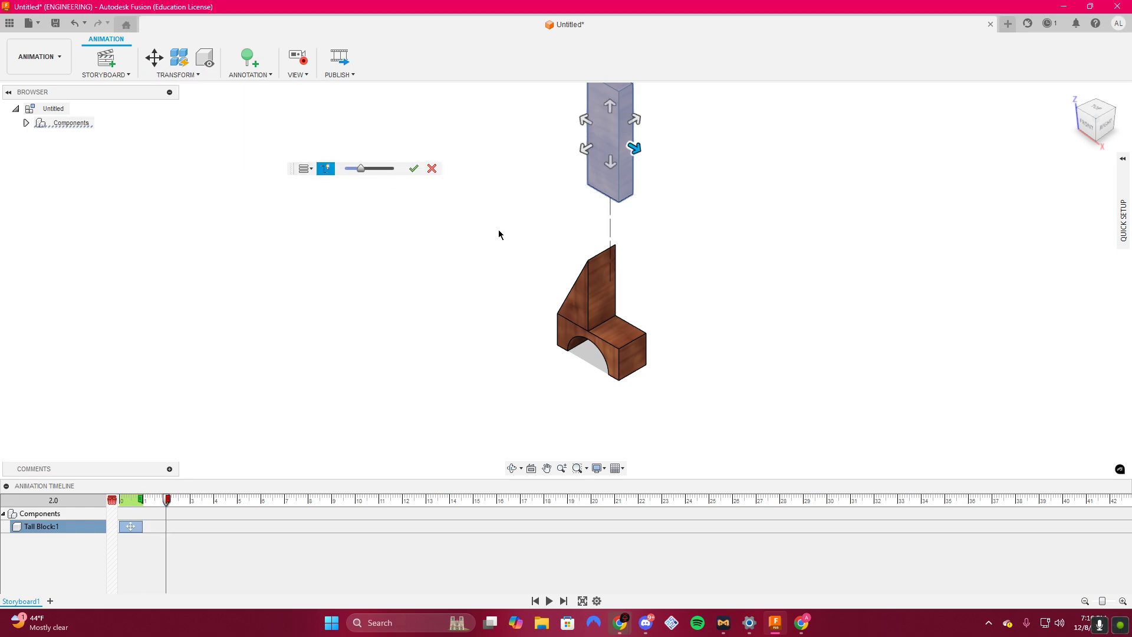
pyautogui.click(597, 292)
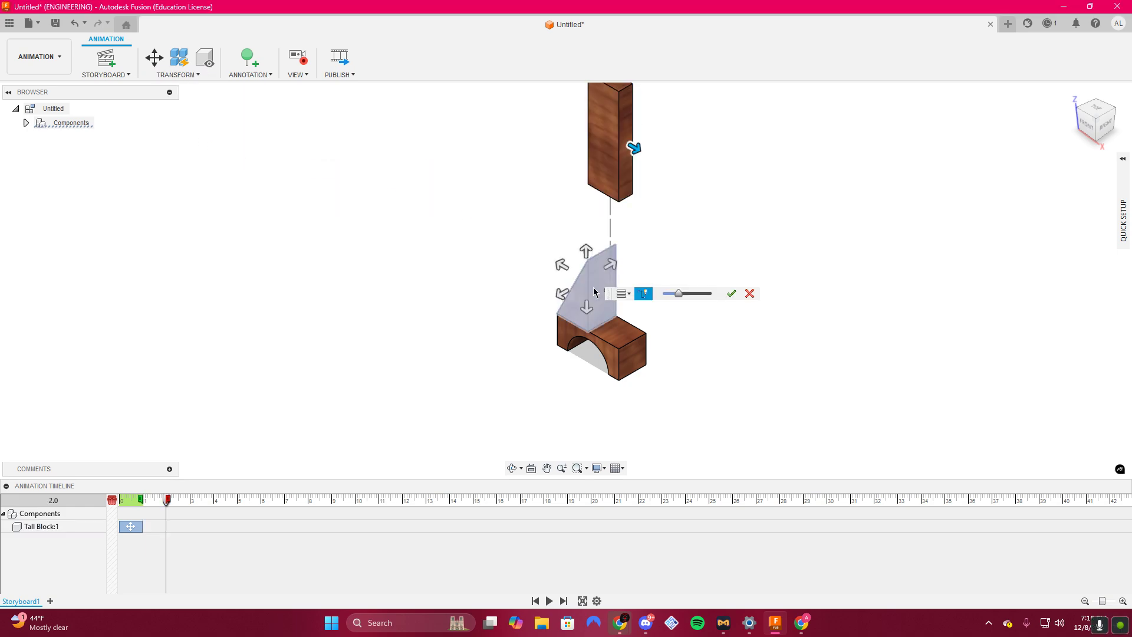
pyautogui.click(561, 264)
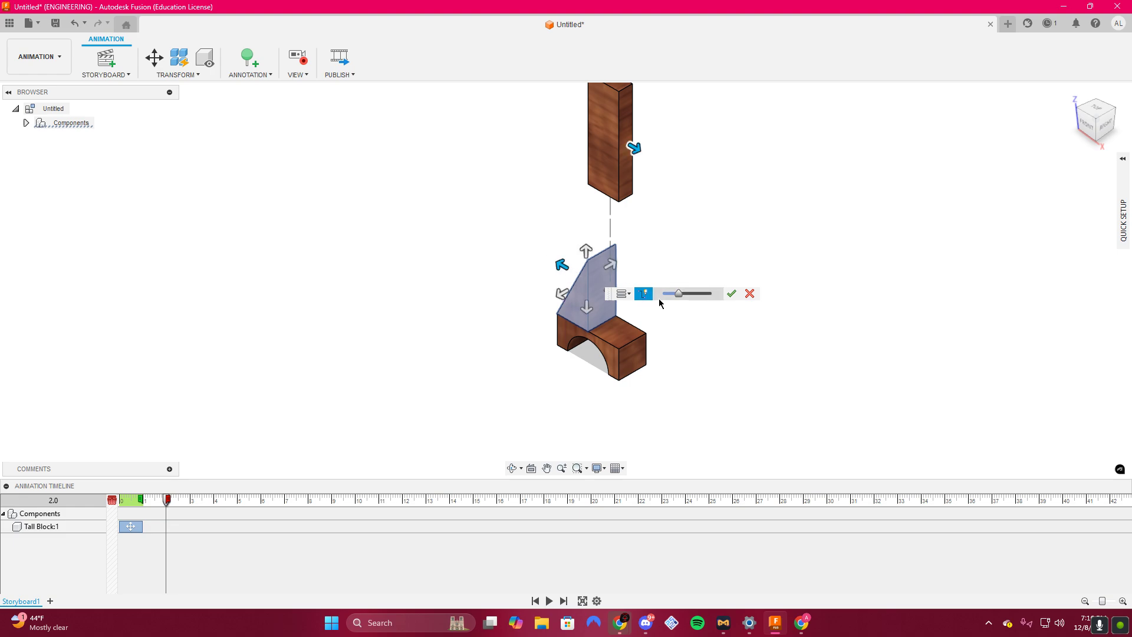
pyautogui.moveTo(687, 294); pyautogui.dragTo(673, 300)
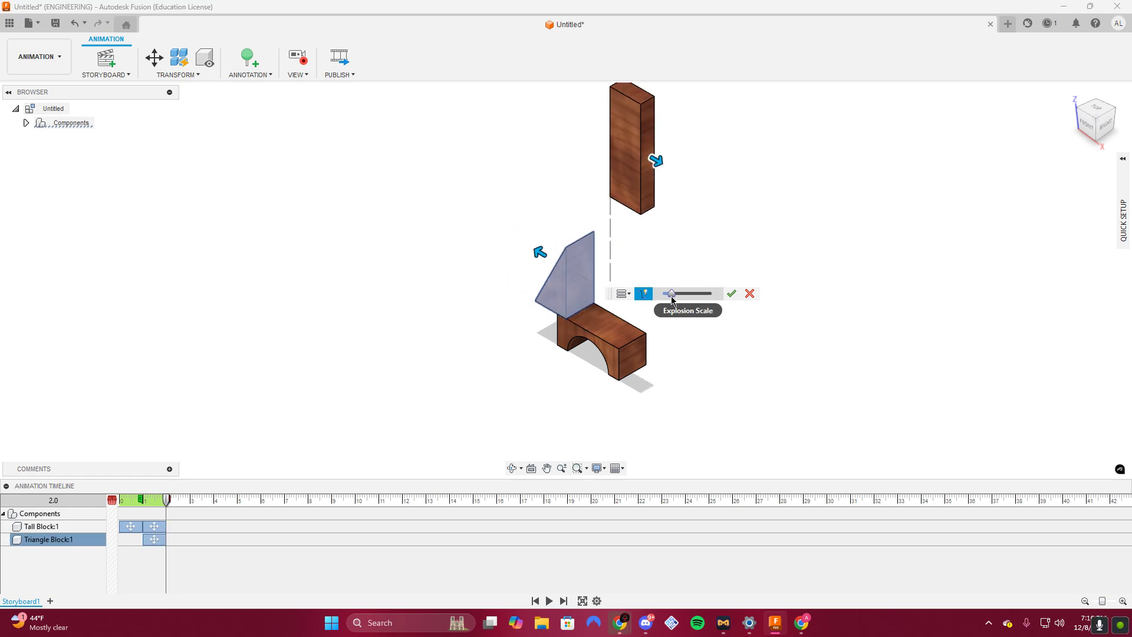
pyautogui.click(750, 294)
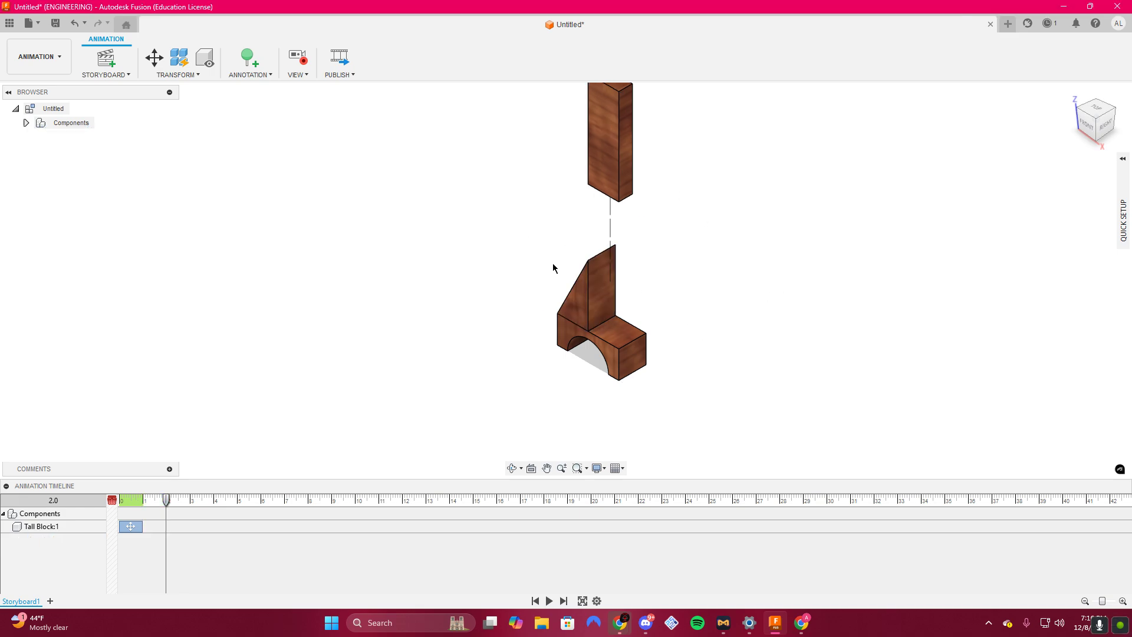
# Manually explode the triangle block horizontally away from the tall block with a trail line, using an increased explosion scale.
pyautogui.click(189, 77)
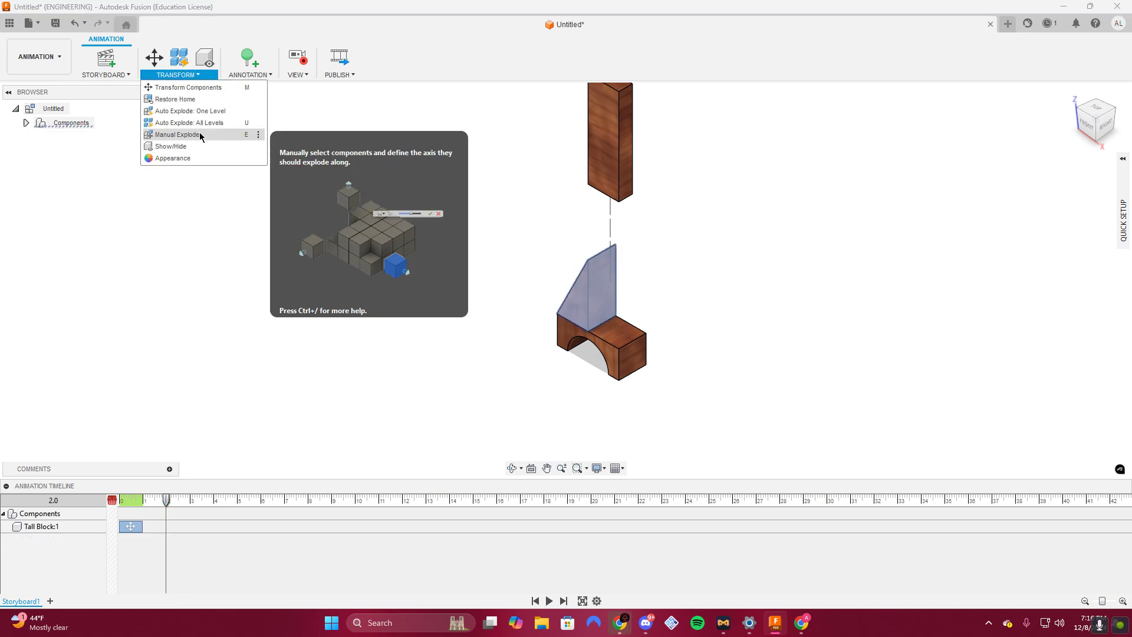
pyautogui.click(203, 134)
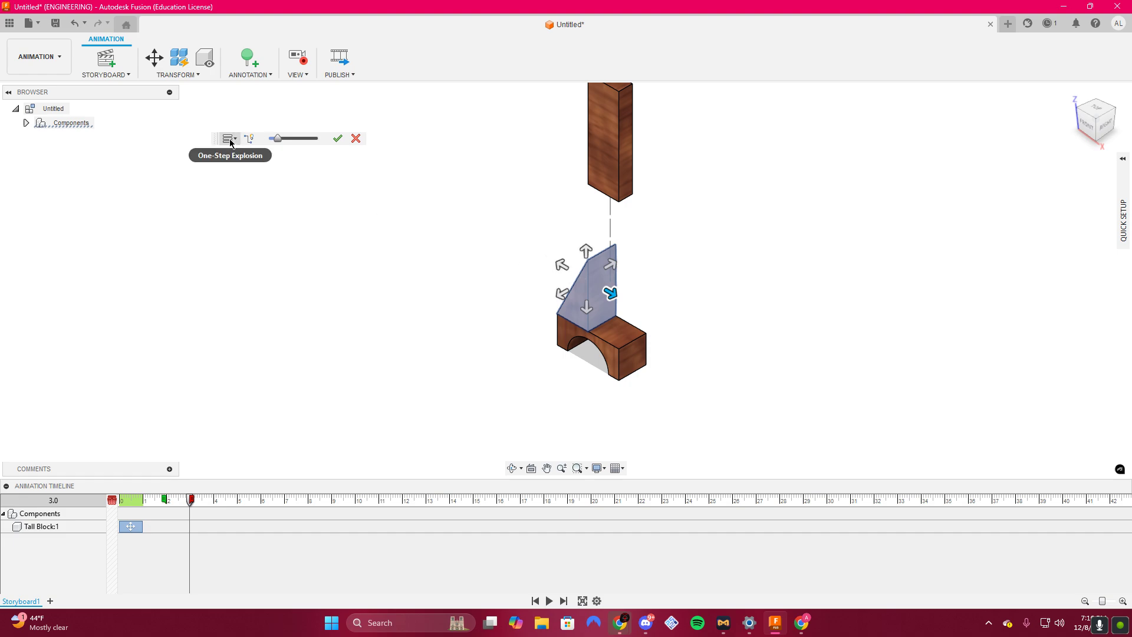
pyautogui.click(250, 139)
pyautogui.moveTo(216, 145); pyautogui.dragTo(314, 286)
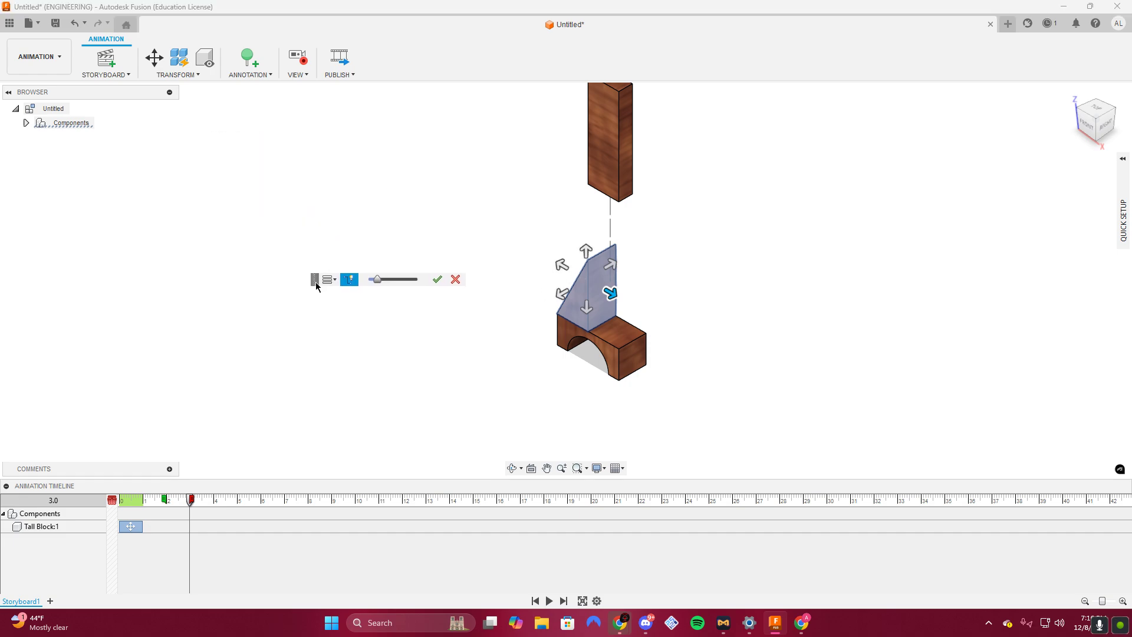
pyautogui.click(561, 265)
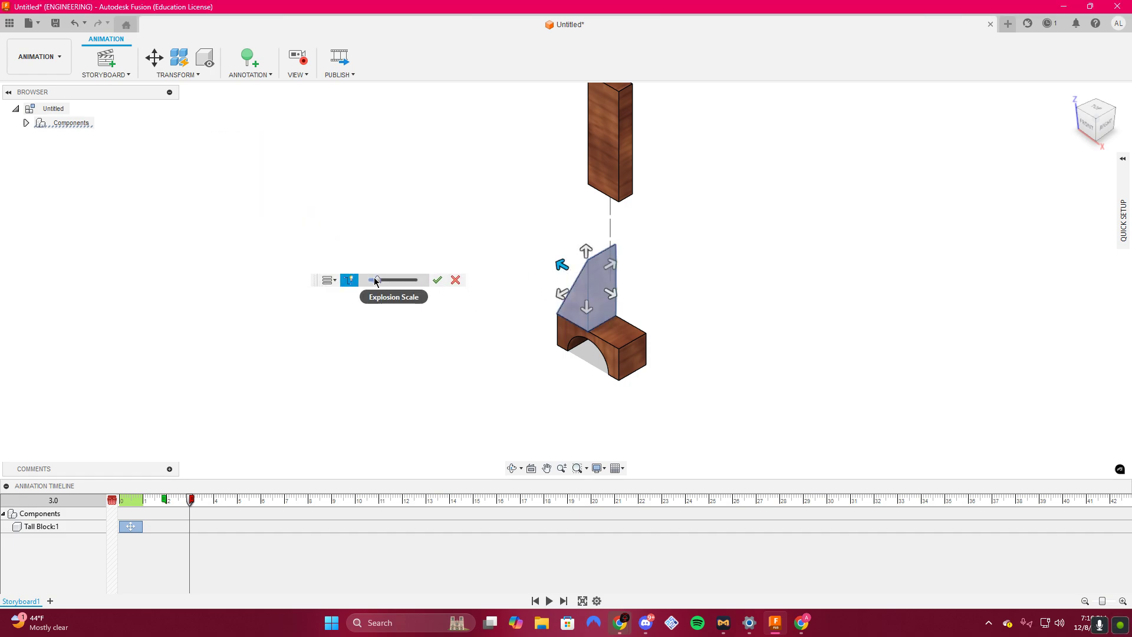
pyautogui.moveTo(376, 279); pyautogui.dragTo(399, 280)
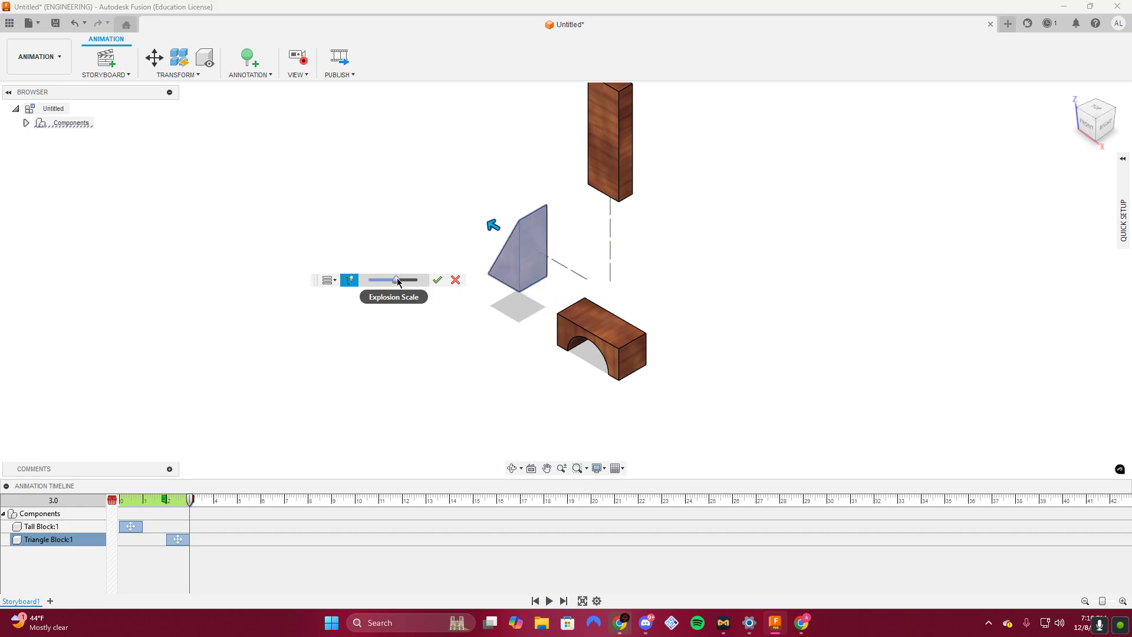
pyautogui.click(437, 280)
# Manually explode the triangle block straight upward with a trail line as a second move on its timeline.
pyautogui.click(175, 74)
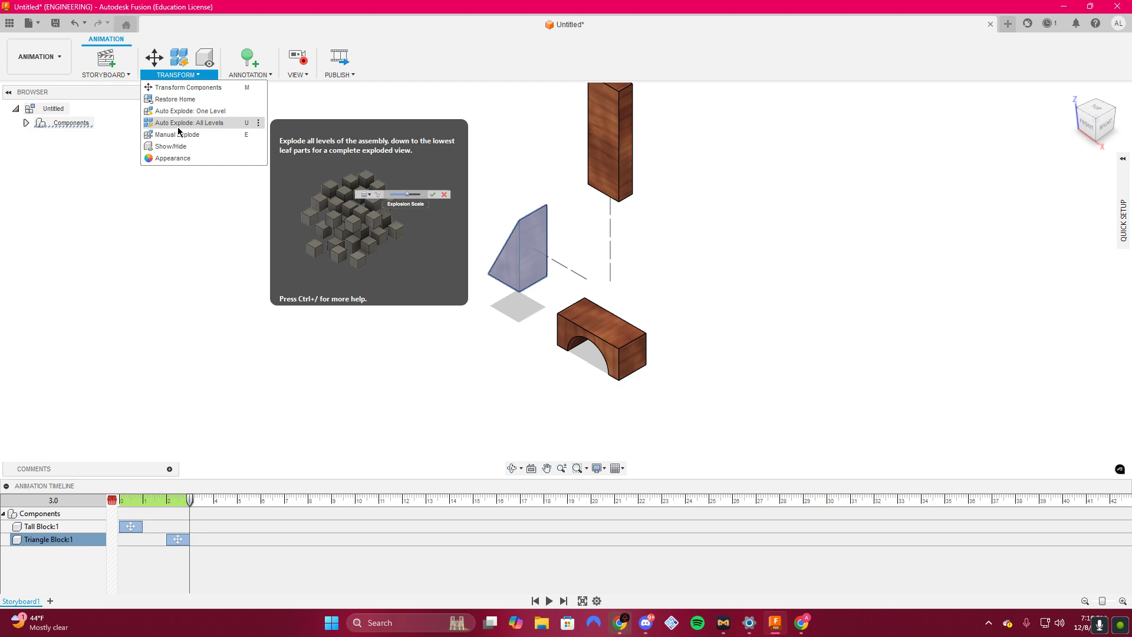
pyautogui.click(180, 134)
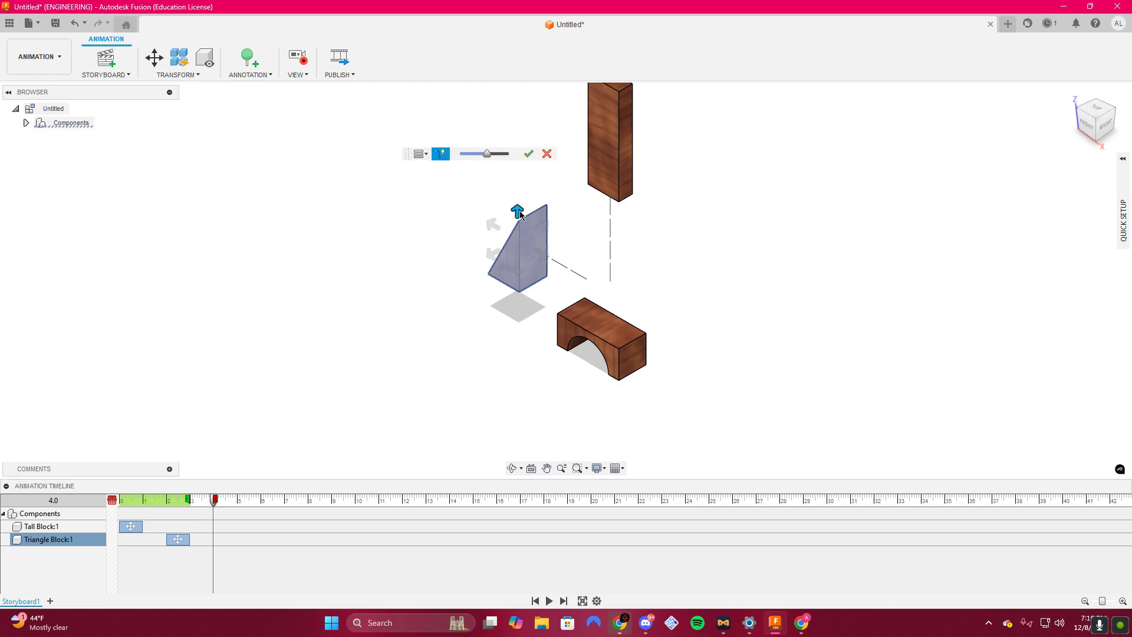
pyautogui.moveTo(487, 155); pyautogui.dragTo(484, 160)
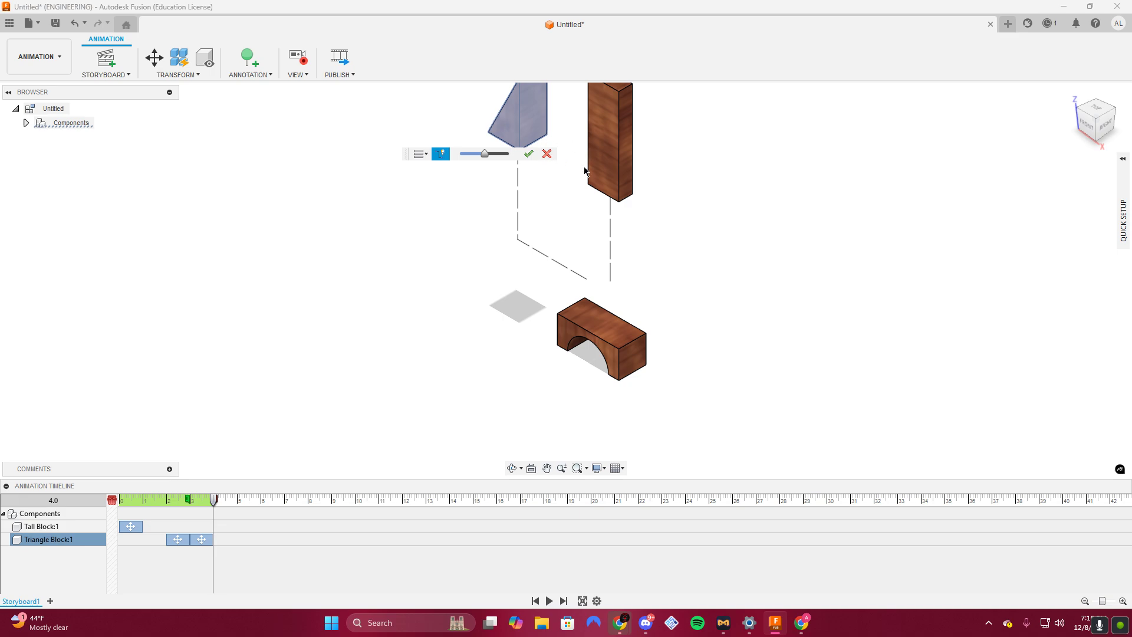
pyautogui.click(551, 155)
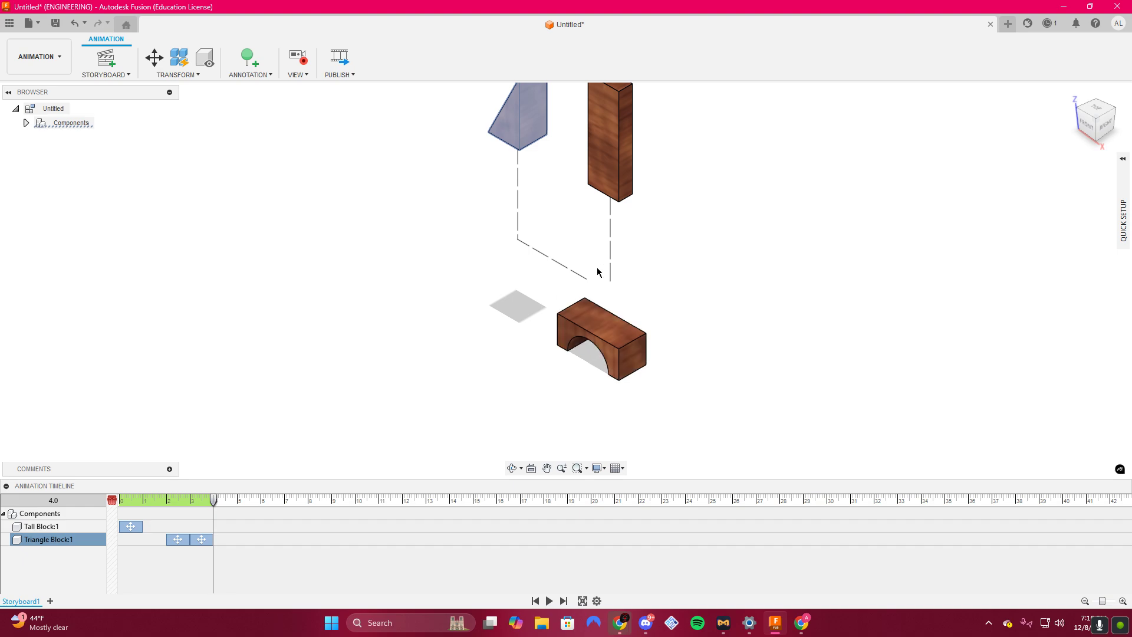
# Reset the camera to the home view to frame the exploded blocks, and play the storyboard from its beginning.
pyautogui.click(1072, 94)
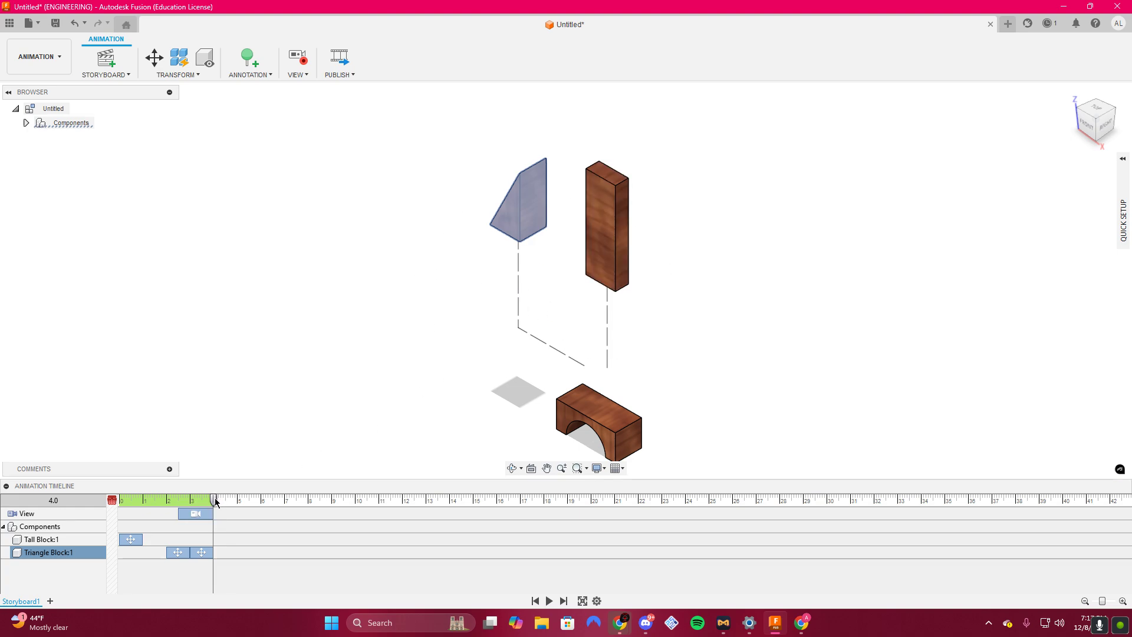
pyautogui.moveTo(215, 499); pyautogui.dragTo(122, 505)
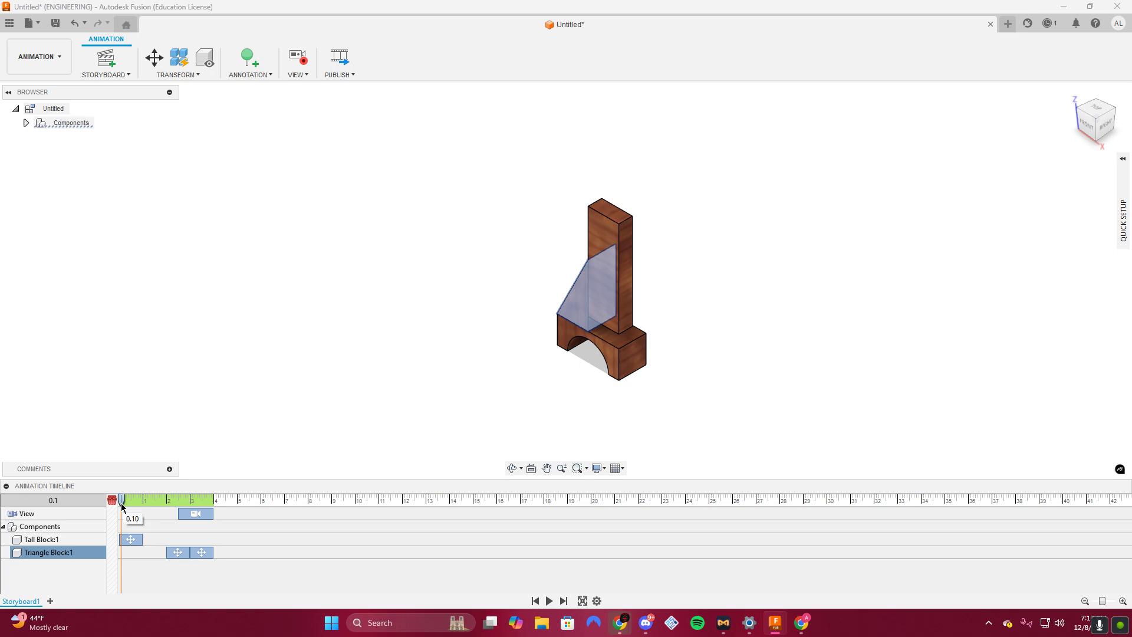
pyautogui.click(549, 600)
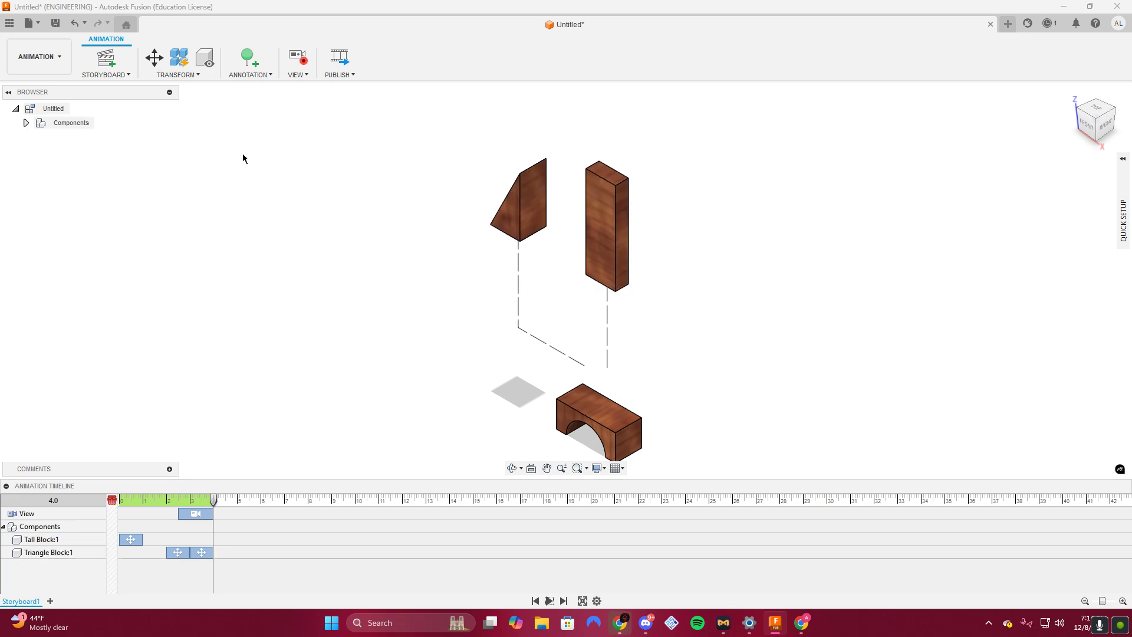
# Start a drawing from the animation and save the design as Block Assembly in the Construction Block Assembly folder.
pyautogui.click(60, 64)
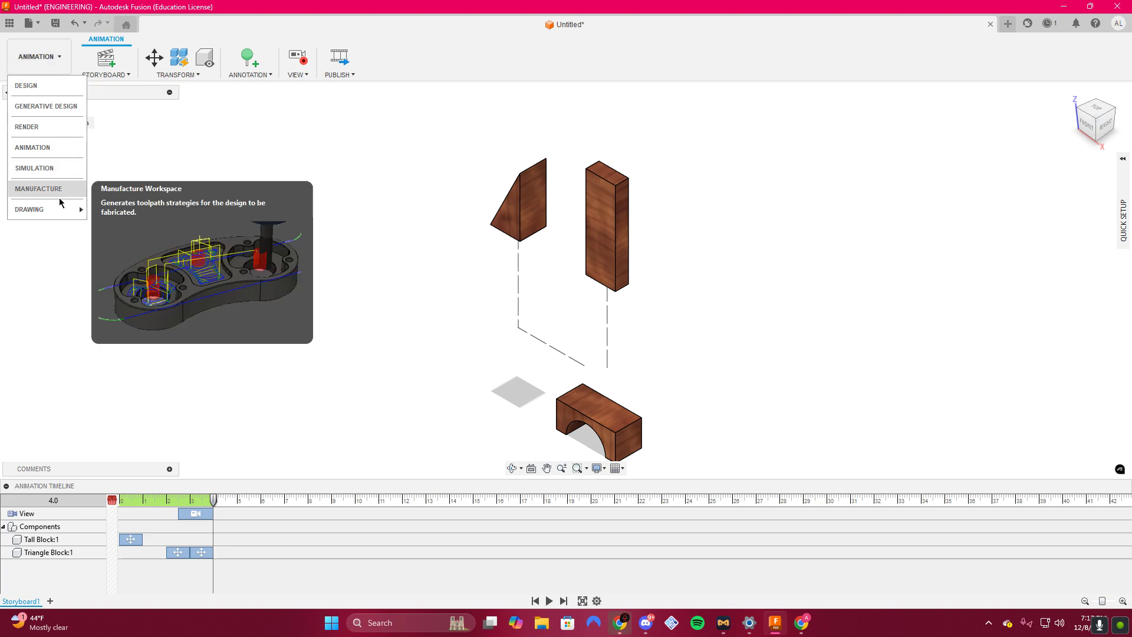
pyautogui.moveTo(73, 211)
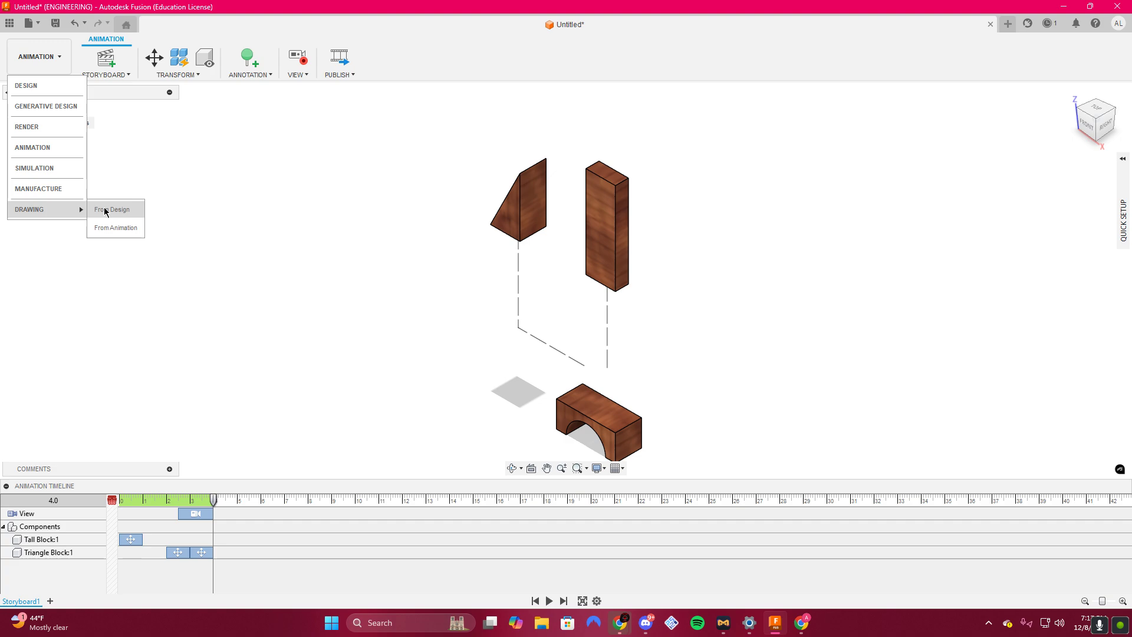
pyautogui.click(133, 229)
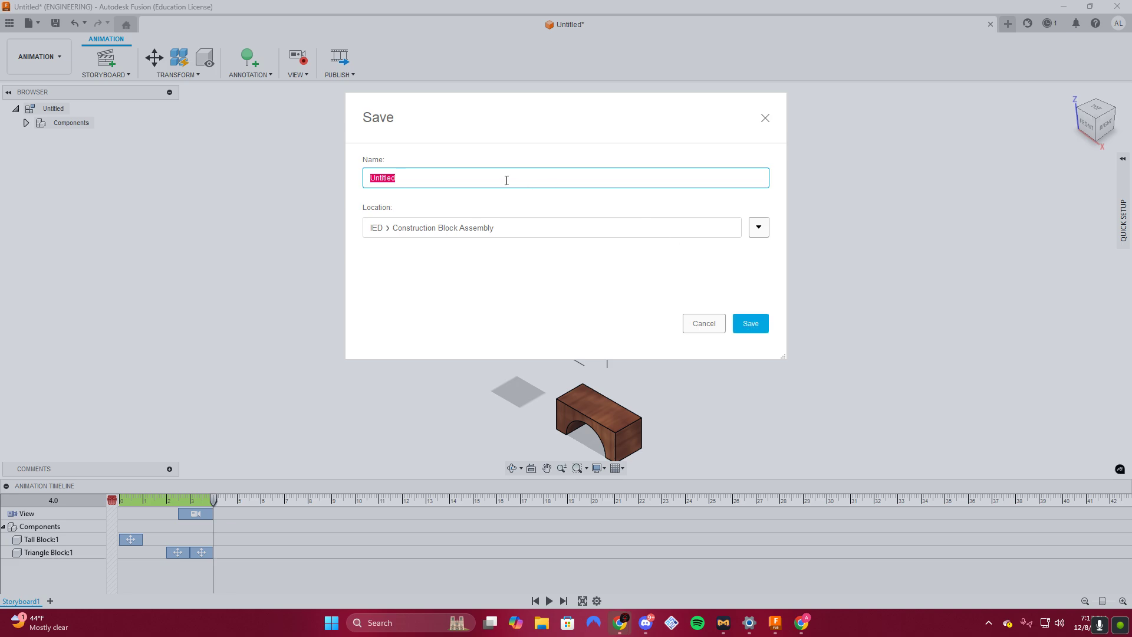
pyautogui.write('Block Assembly')
pyautogui.press('Return')
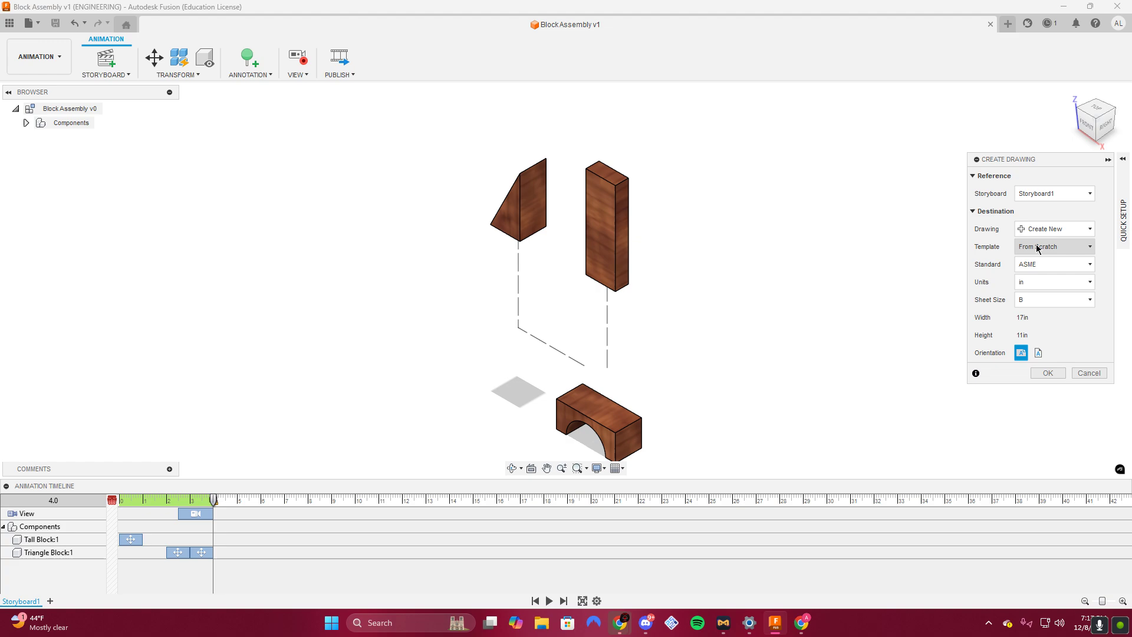
# Create a new drawing of Storyboard1 with the PLTW IED Title Block (ASME) template, placing the exploded view in the sheet's upper right at 1:2.
pyautogui.click(1037, 249)
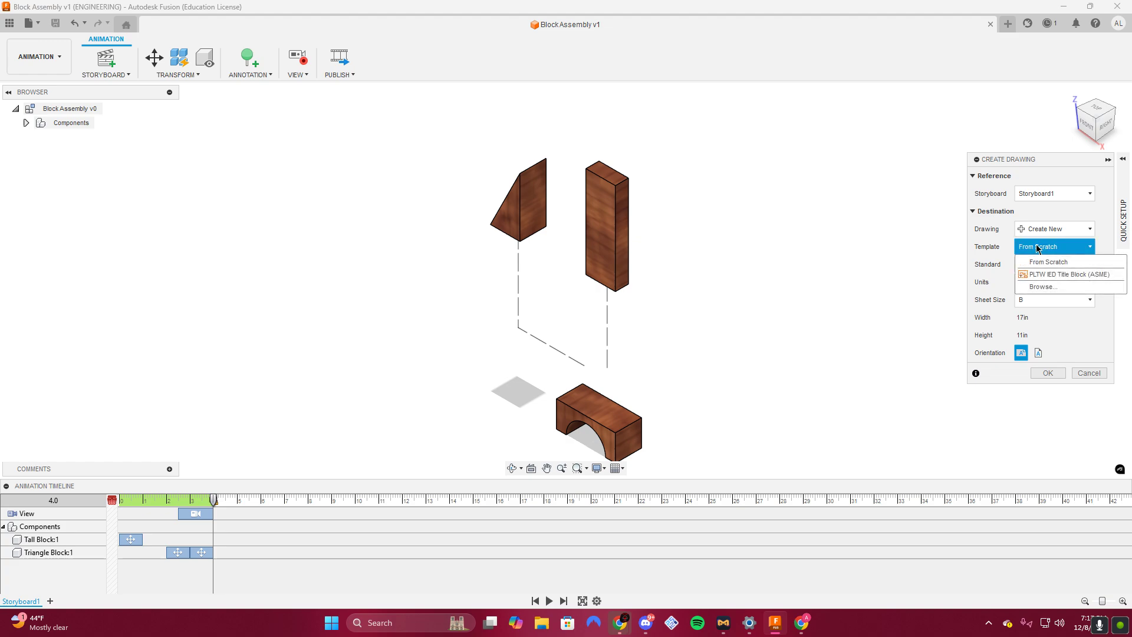
pyautogui.click(1065, 273)
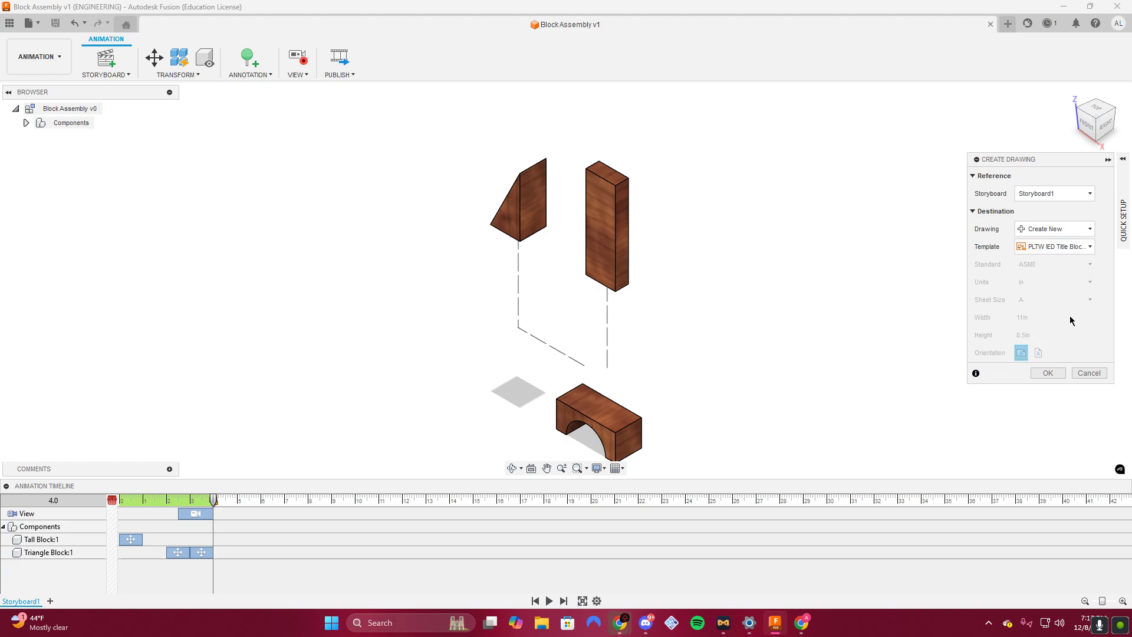
pyautogui.click(1047, 372)
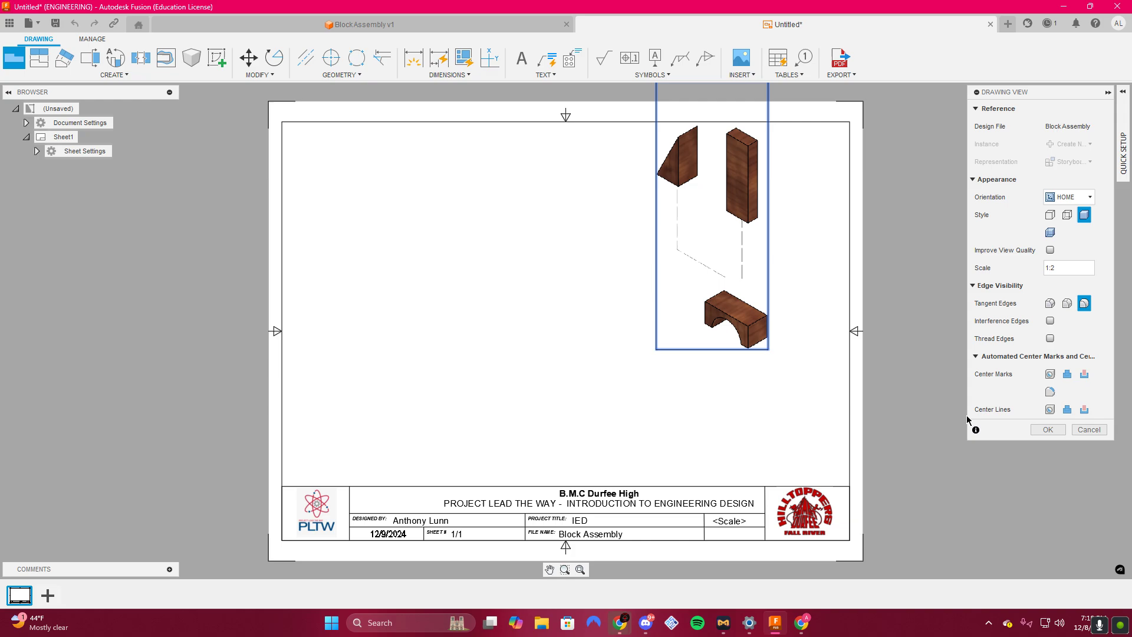
pyautogui.click(1048, 430)
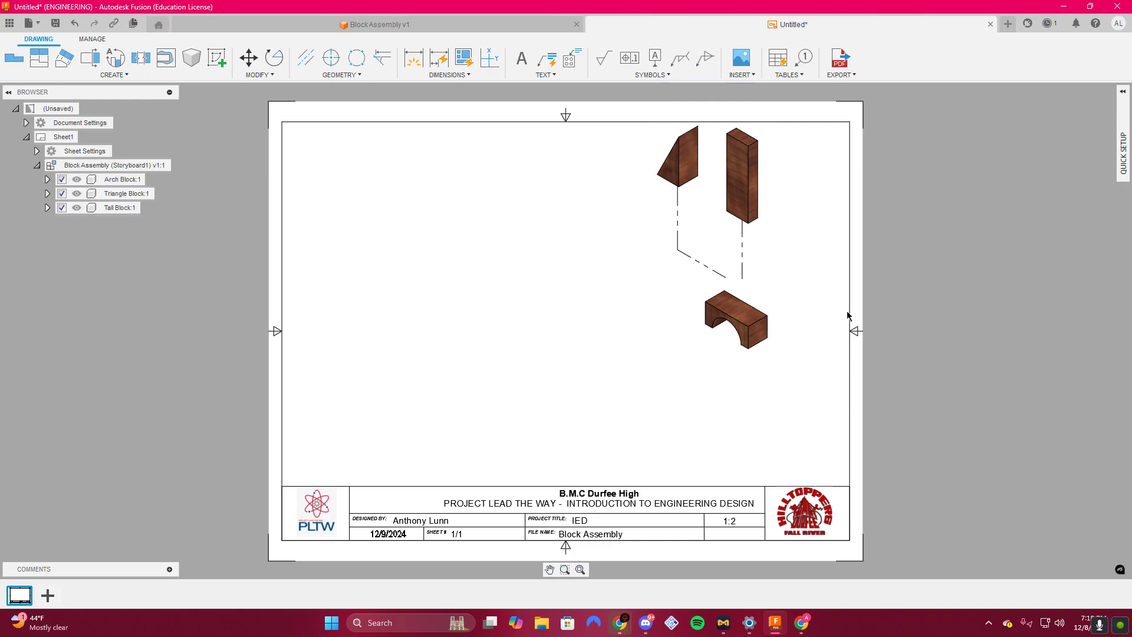
# Change the exploded view's style to unshaded visible edges and reposition the view within the upper-right area of the sheet.
pyautogui.doubleClick(724, 317)
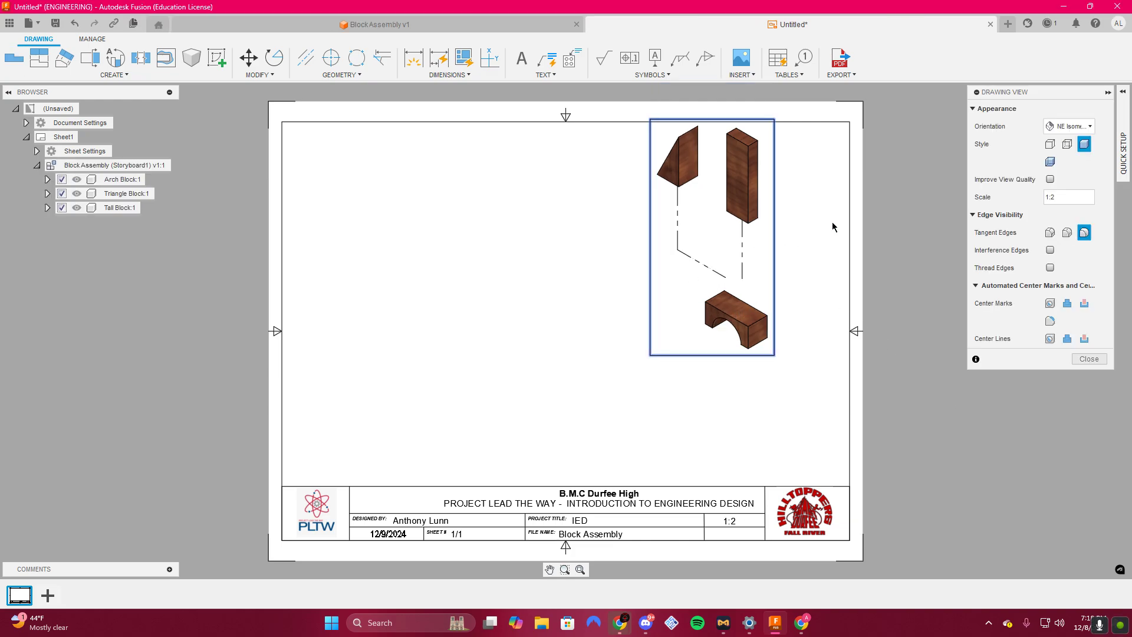
pyautogui.click(1050, 144)
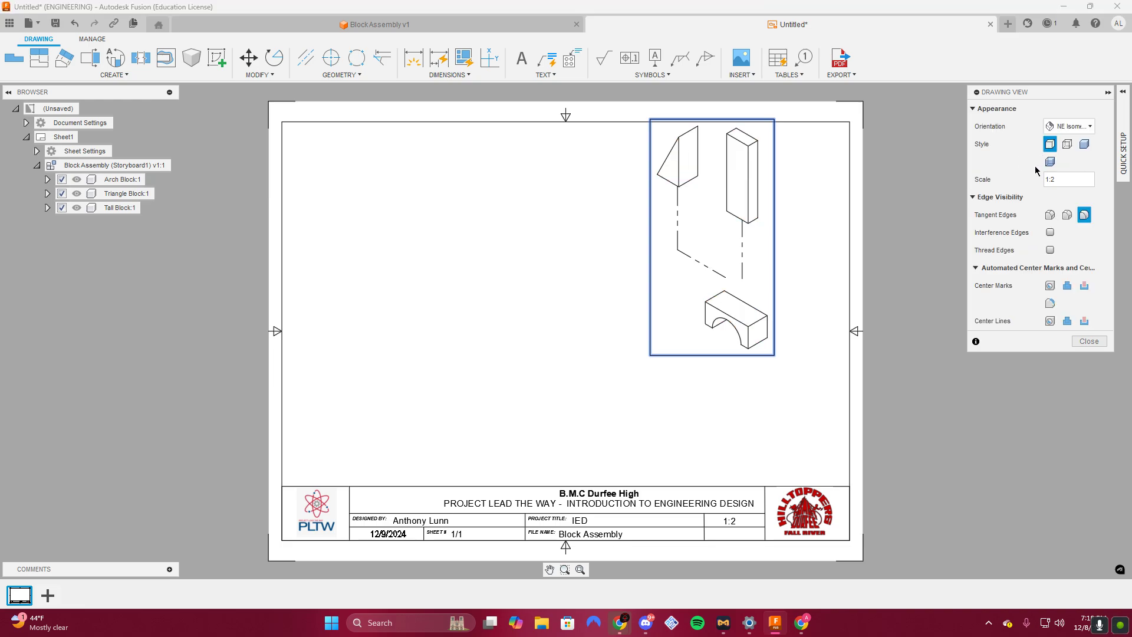
pyautogui.click(1089, 341)
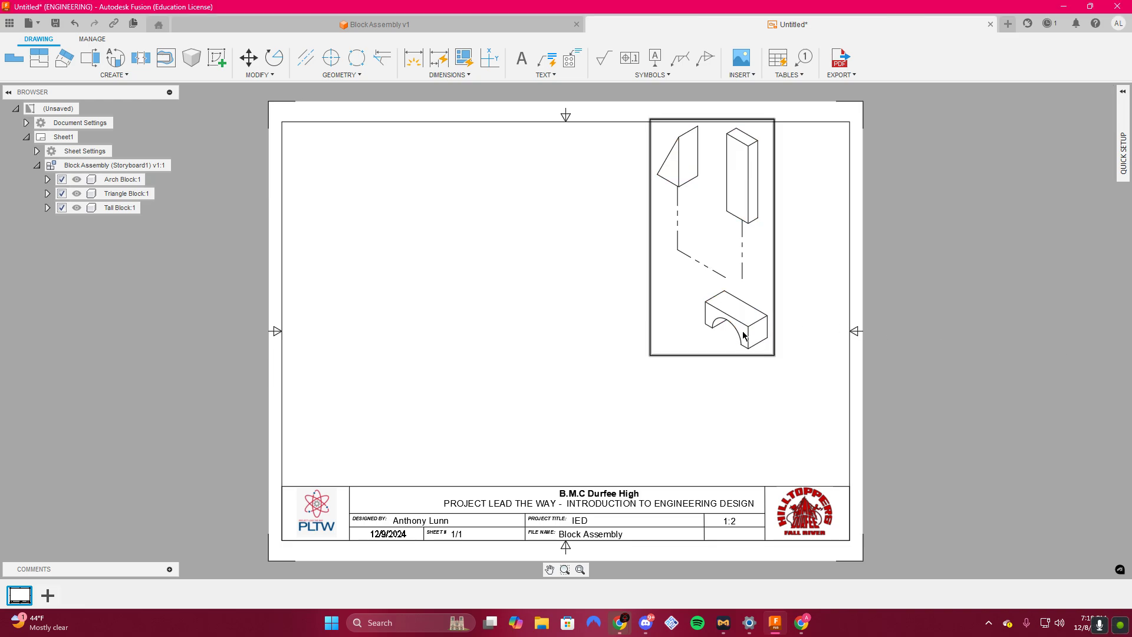
pyautogui.moveTo(746, 327)
pyautogui.mouseDown()
pyautogui.moveTo(781, 353)
pyautogui.moveTo(798, 350)
pyautogui.mouseUp()
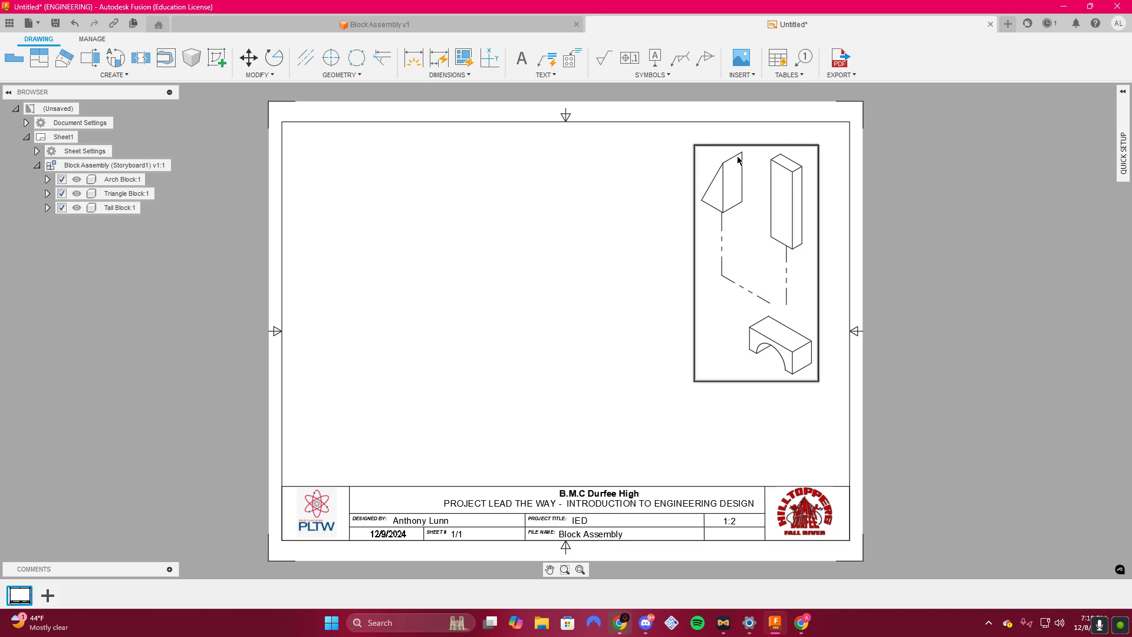
pyautogui.moveTo(788, 354); pyautogui.dragTo(756, 340)
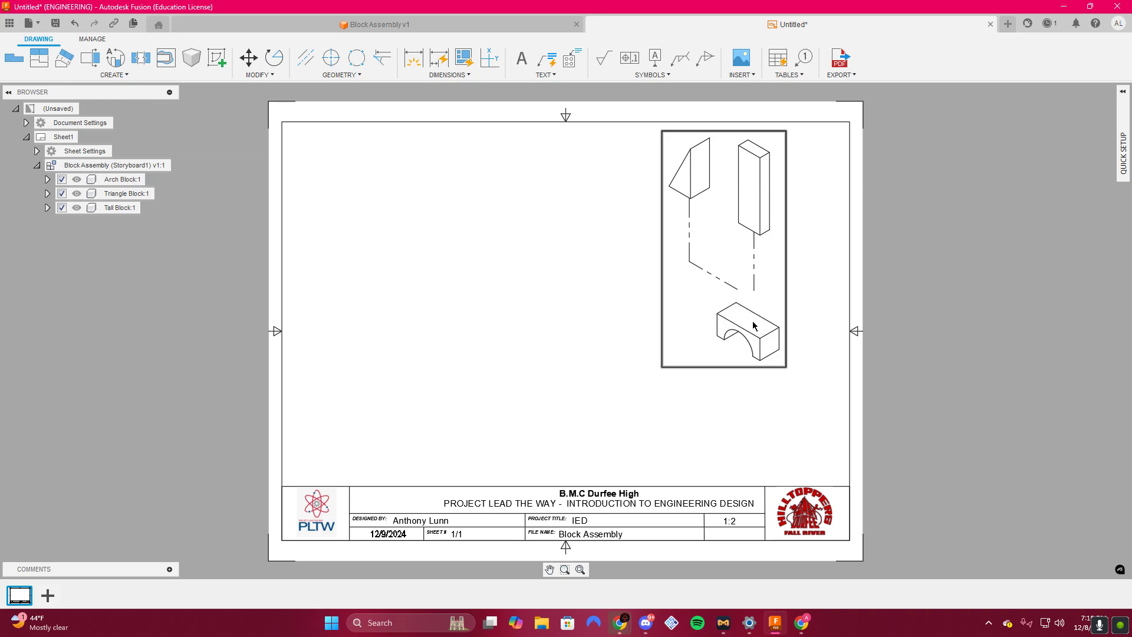
# Place a front base view of the assembled model at 1:2 scale with visible edges in the lower-left area of the sheet.
pyautogui.click(19, 59)
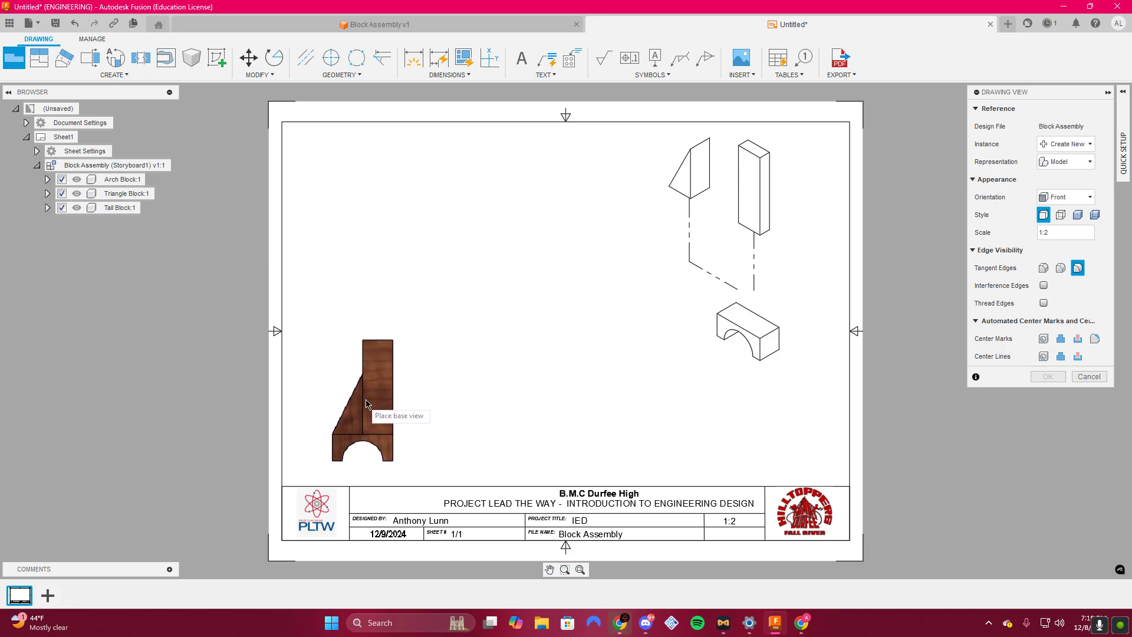
pyautogui.click(365, 391)
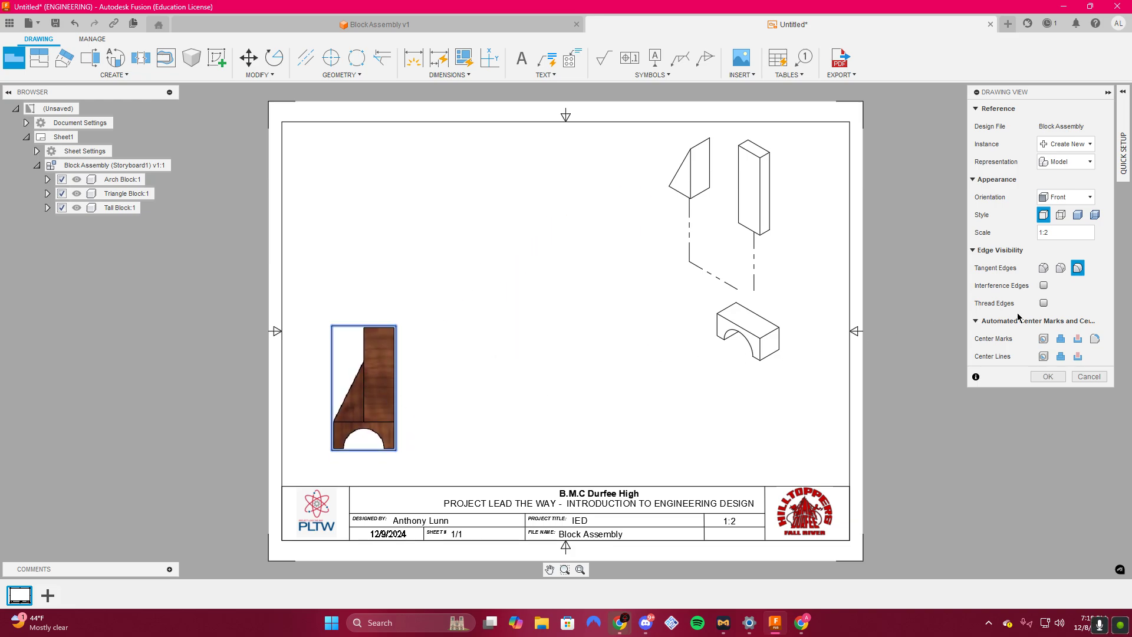
pyautogui.click(1048, 377)
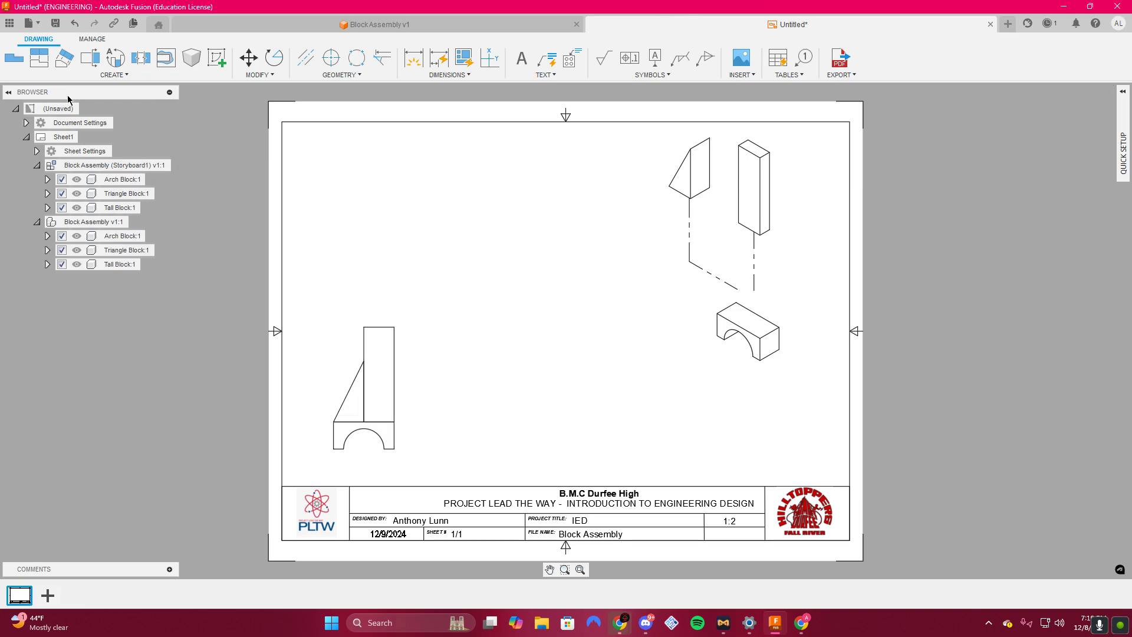
# Project top, right-side and isometric views from the front view, and shift the isometric view slightly up and to the right.
pyautogui.click(39, 57)
pyautogui.click(375, 413)
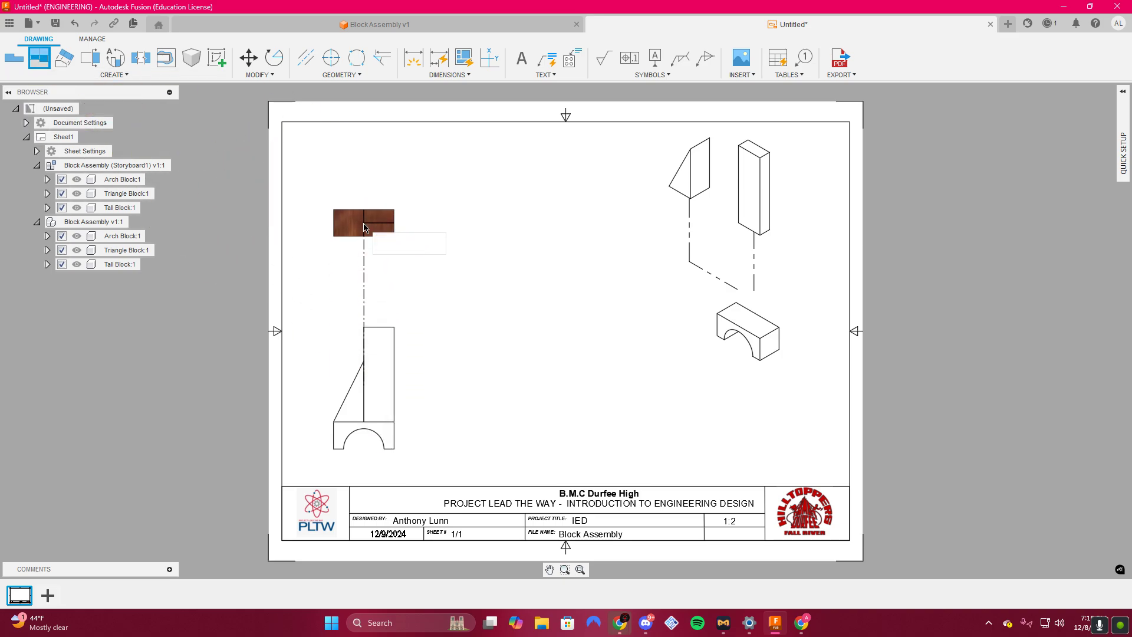
pyautogui.click(378, 239)
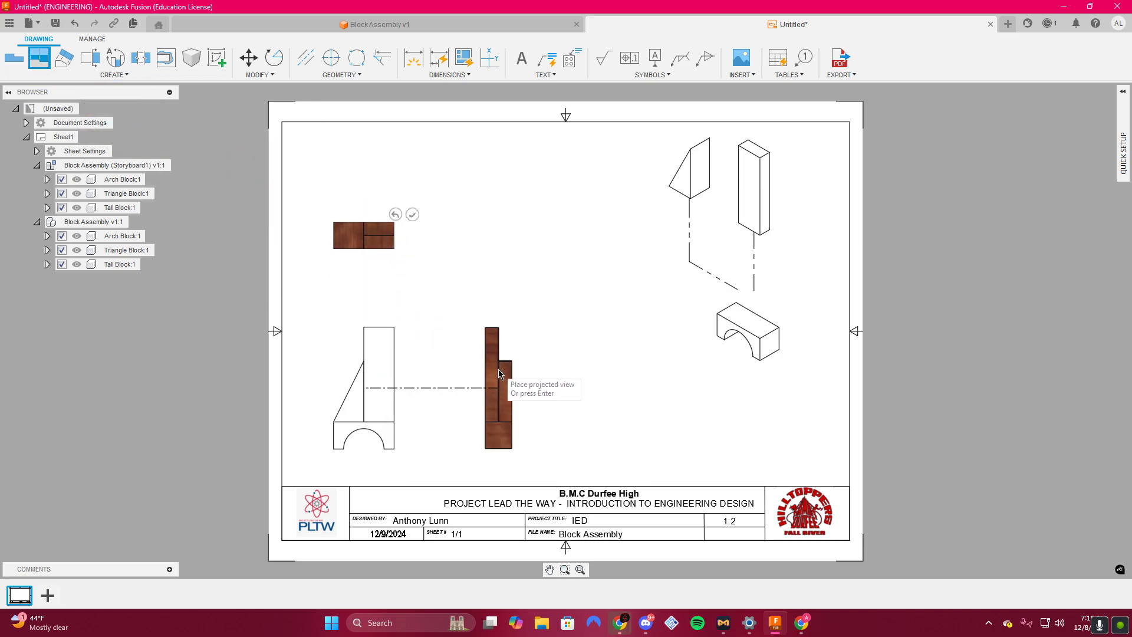
pyautogui.click(499, 369)
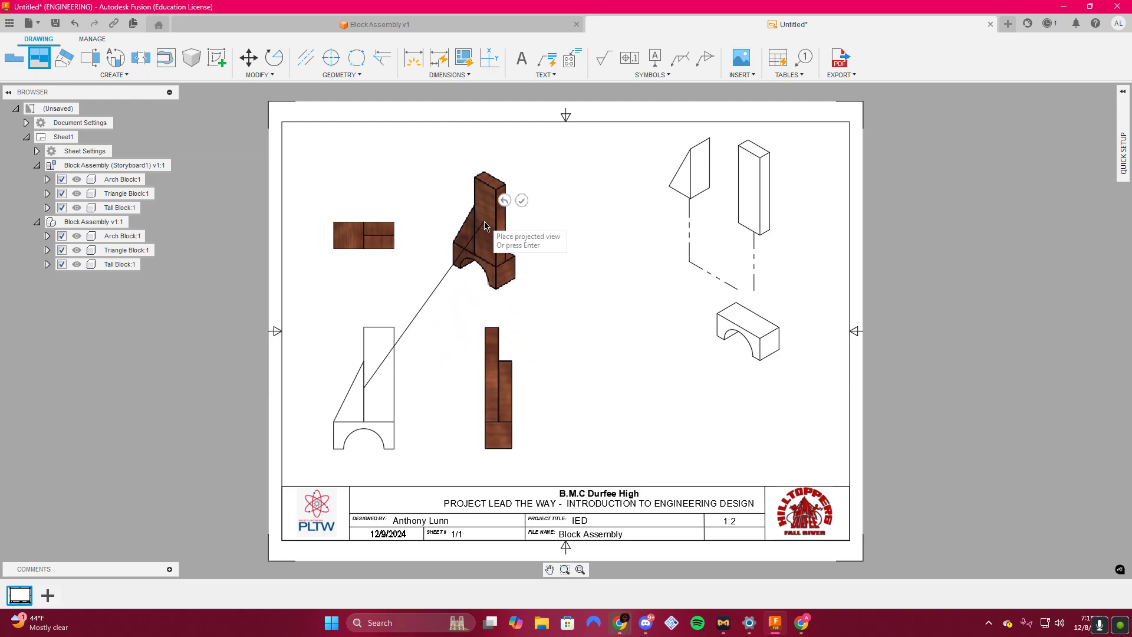
pyautogui.click(484, 226)
pyautogui.click(519, 202)
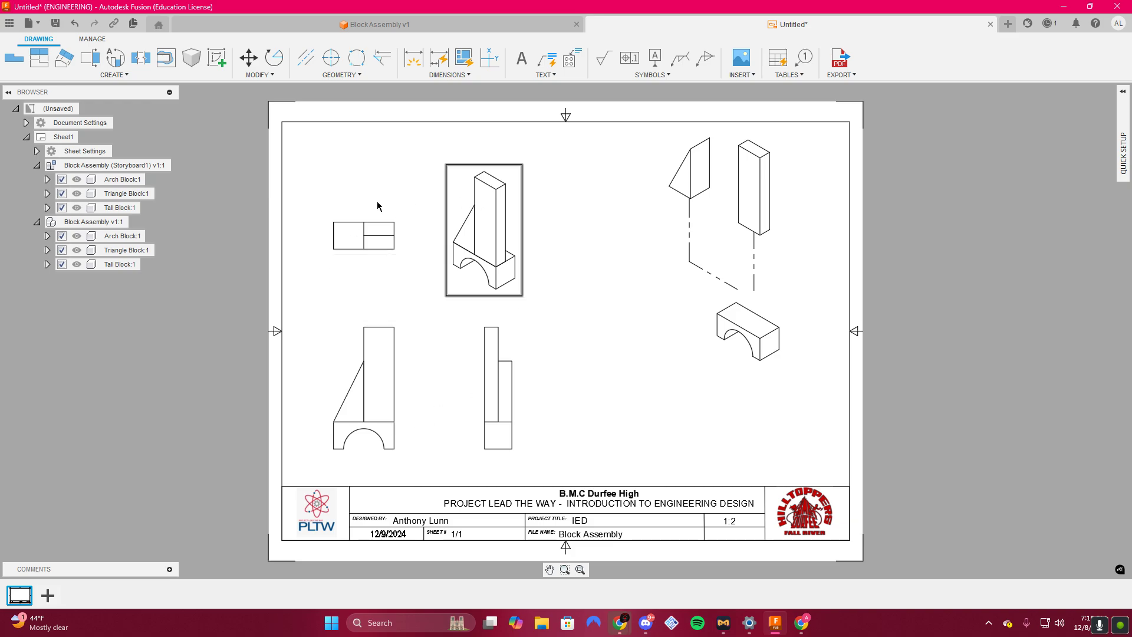
pyautogui.moveTo(500, 244); pyautogui.dragTo(510, 234)
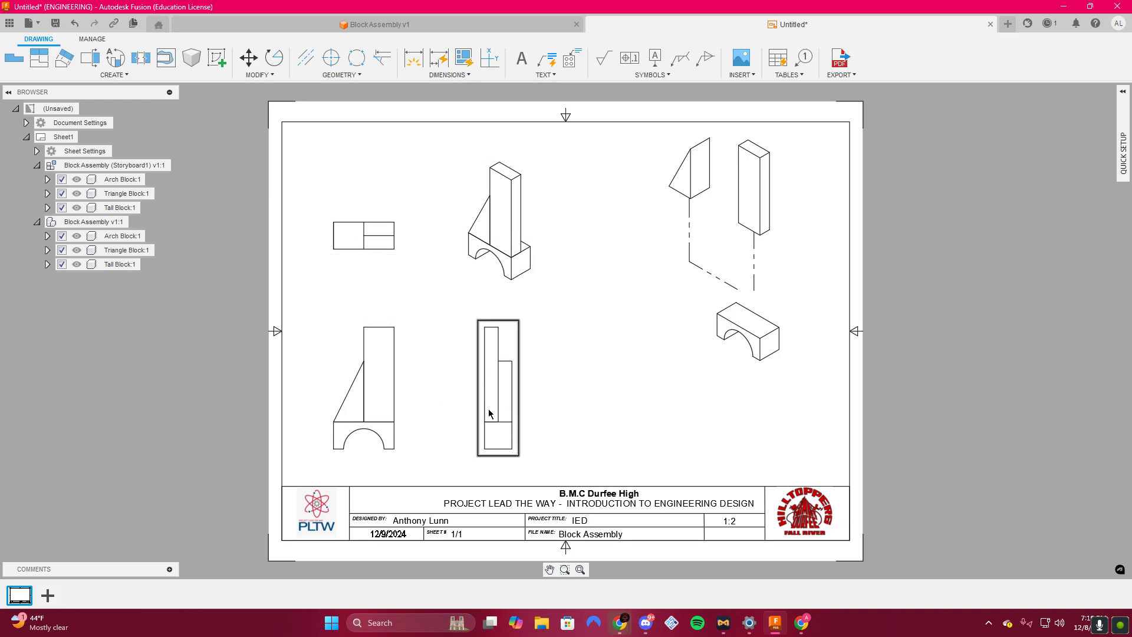
pyautogui.click(580, 374)
pyautogui.click(580, 374)
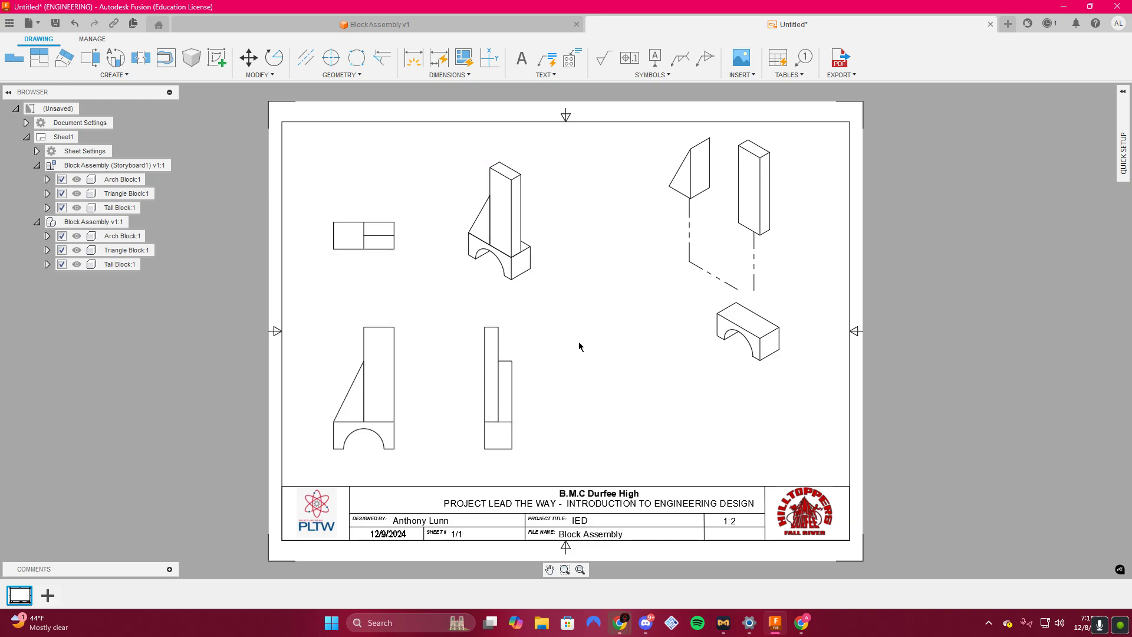
# Dimension the depth of the rear block along the right edge of the top view.
pyautogui.press('d')
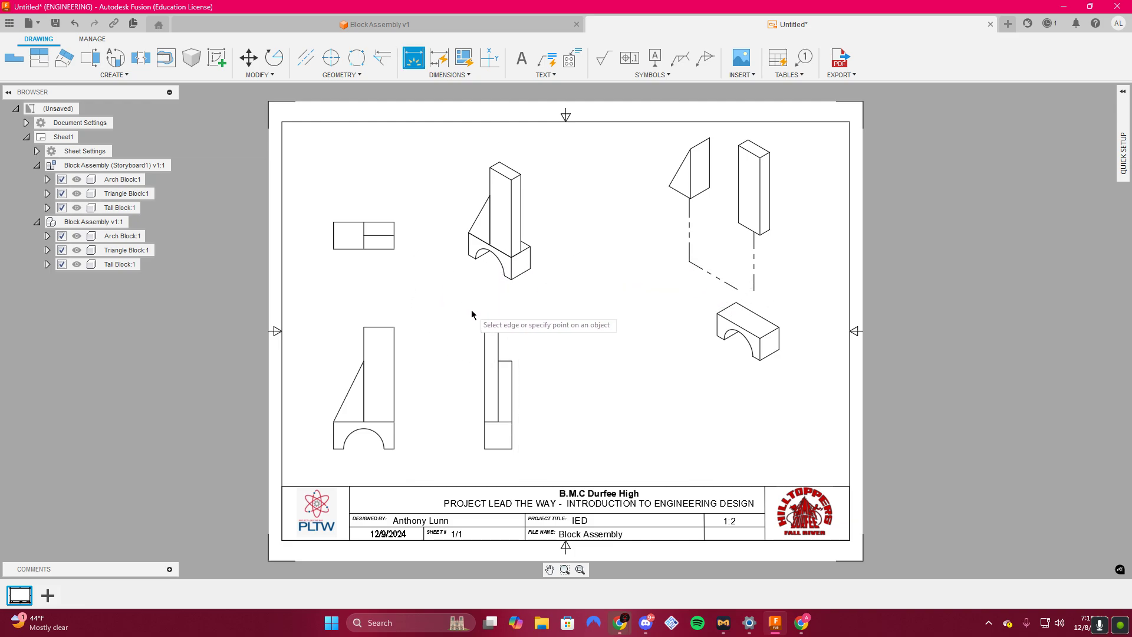
pyautogui.click(395, 236)
pyautogui.click(395, 222)
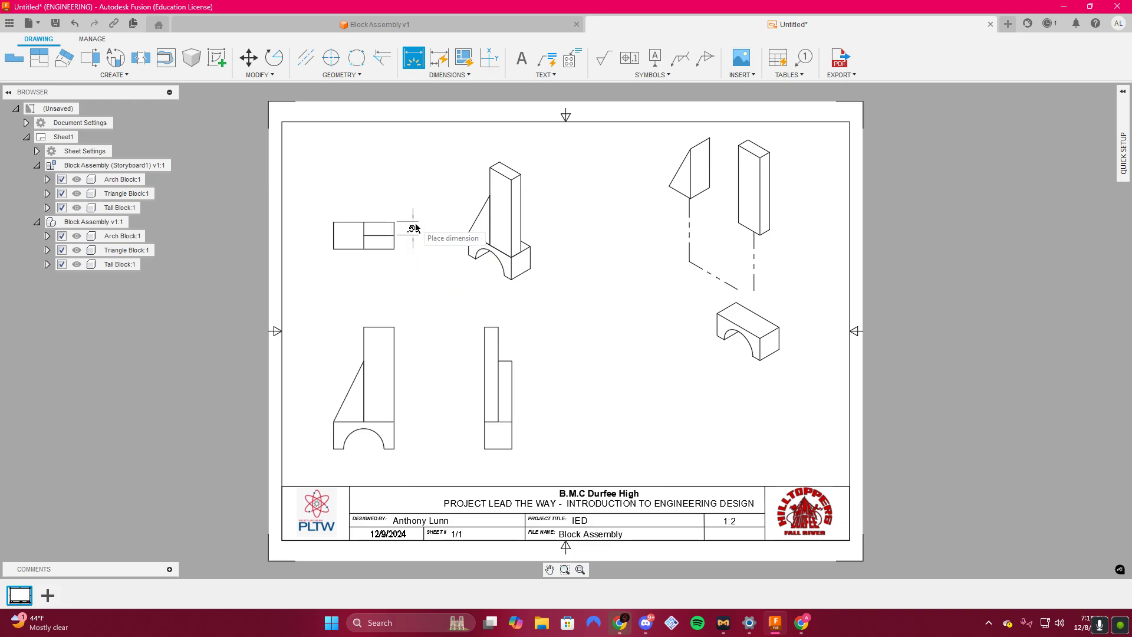
pyautogui.click(413, 229)
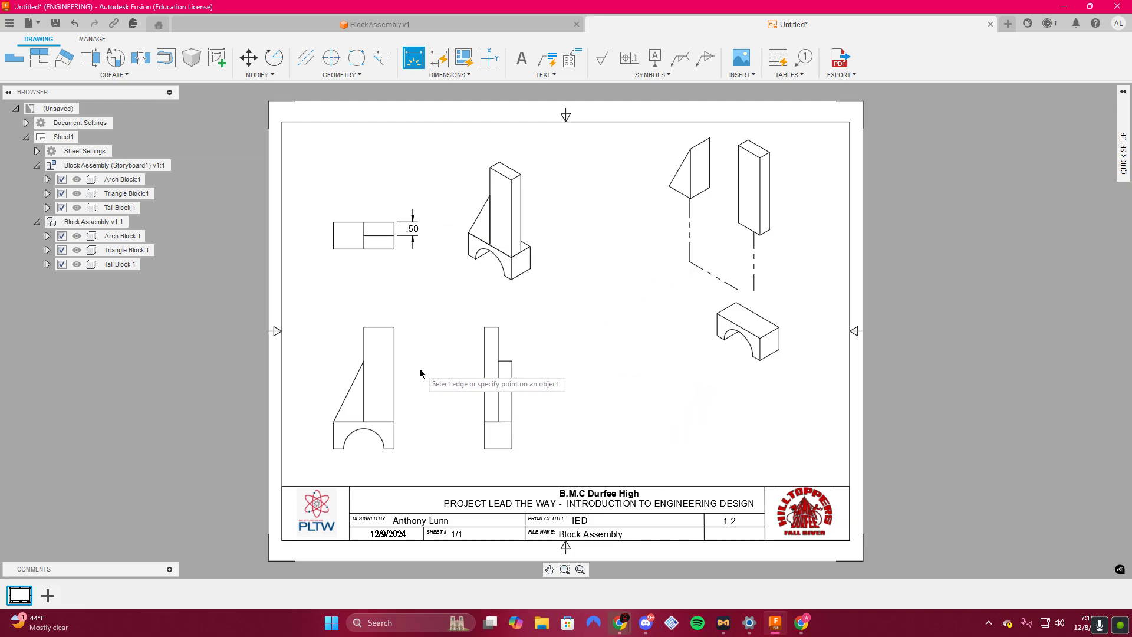
pyautogui.press('Escape')
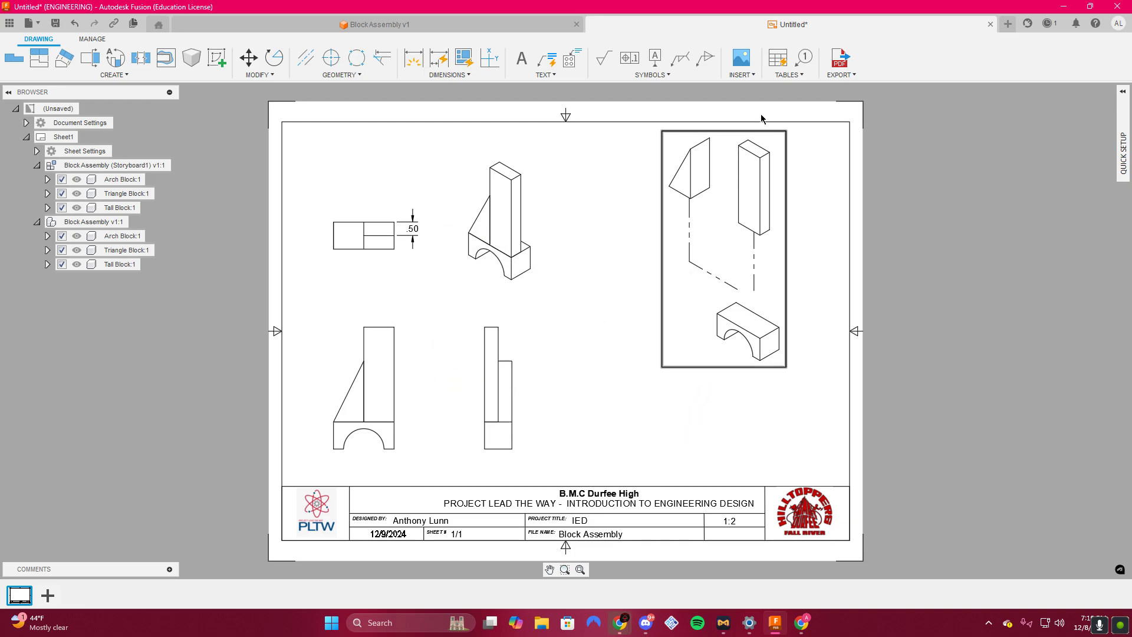
# Insert a parts list for the exploded view, anchored to the sheet border directly above the title block's right end.
pyautogui.click(790, 75)
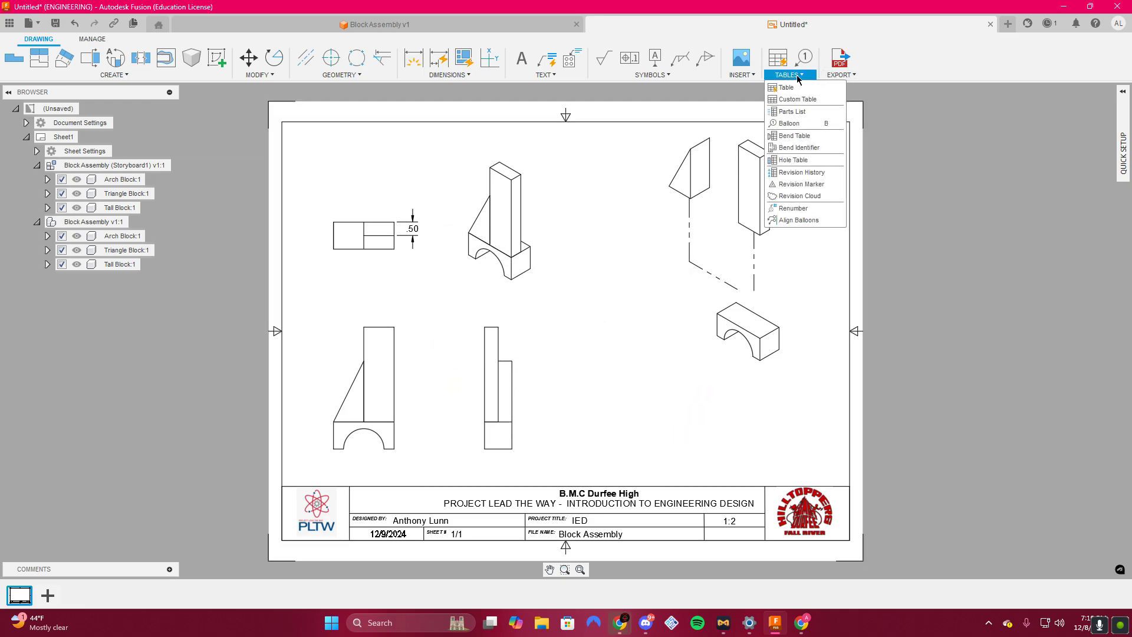
pyautogui.click(792, 112)
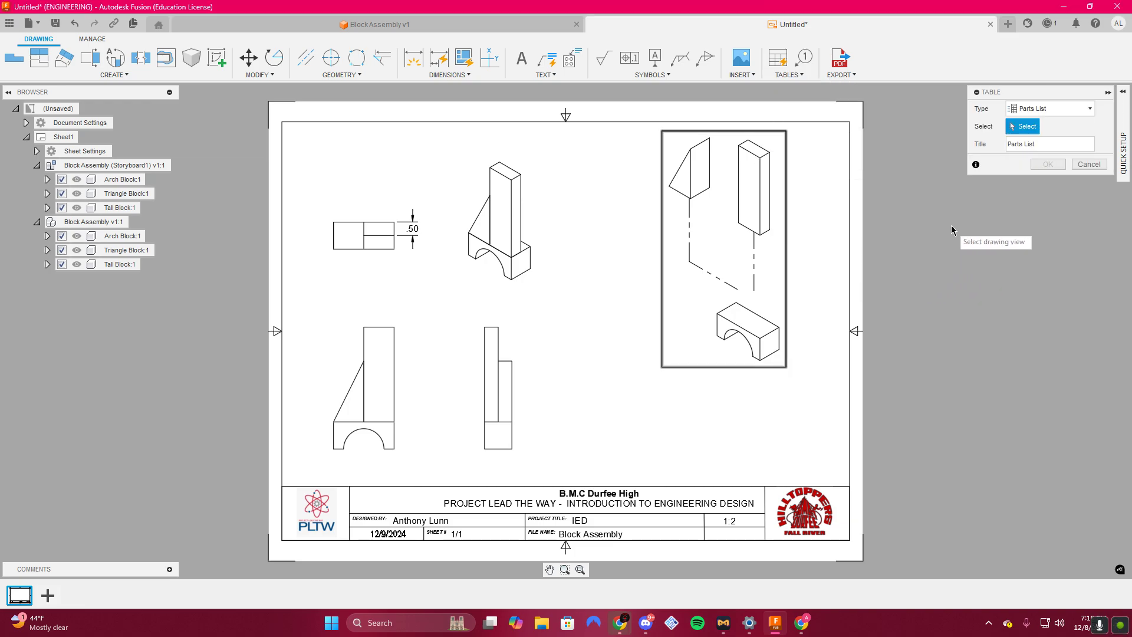
pyautogui.click(734, 235)
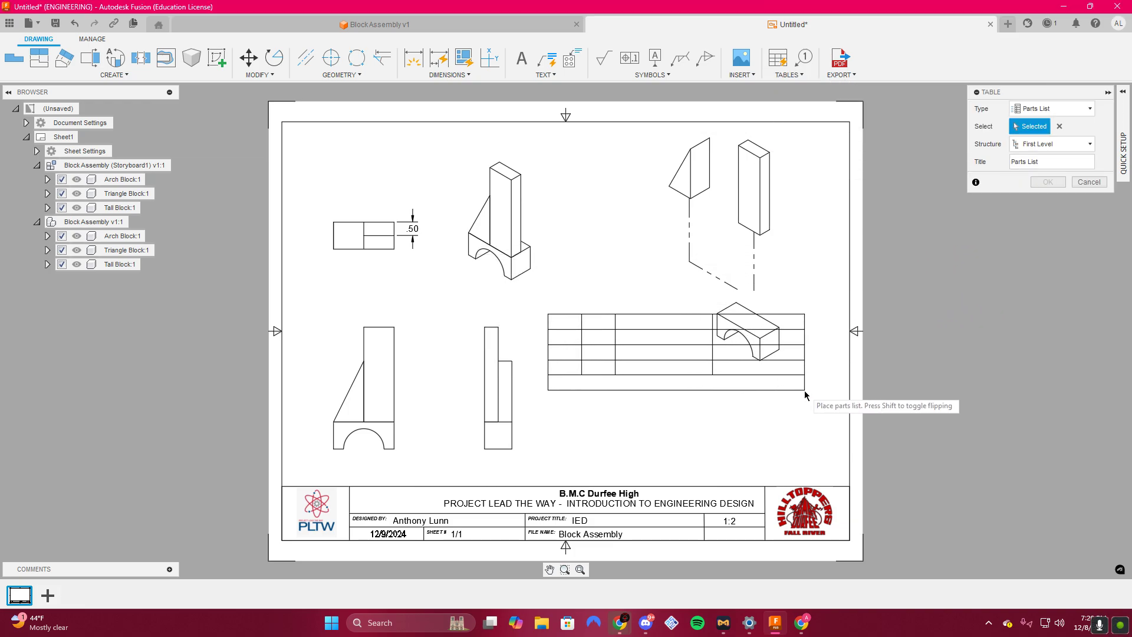
pyautogui.click(849, 487)
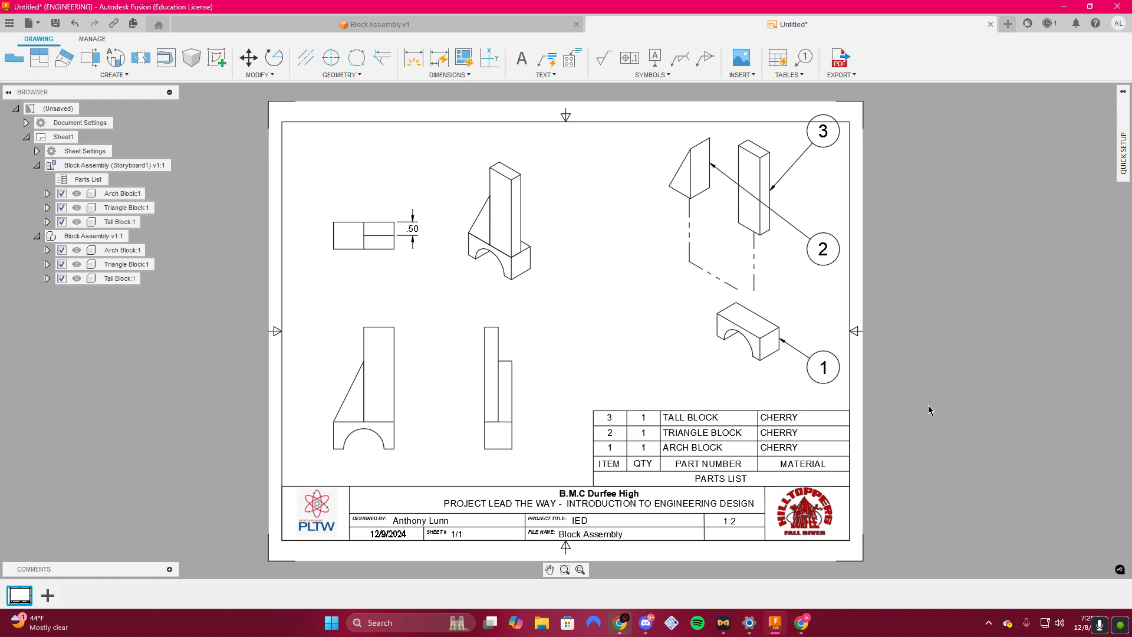
# Move balloon 2 above the triangle block and shift the exploded view slightly down and to the left.
pyautogui.click(823, 250)
pyautogui.click(824, 248)
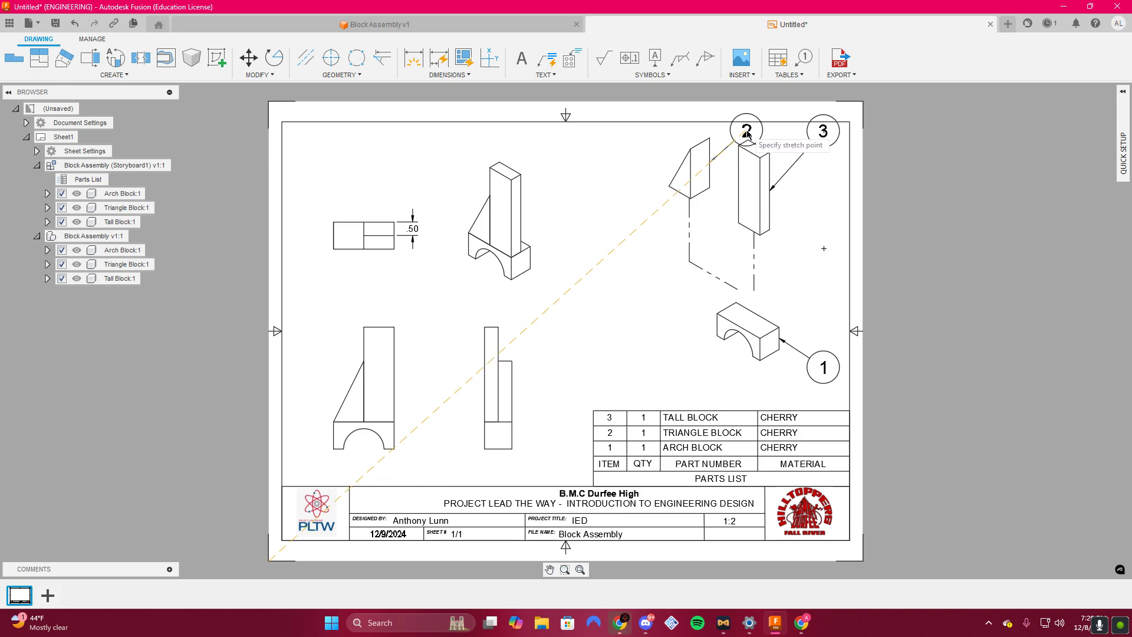
pyautogui.click(742, 113)
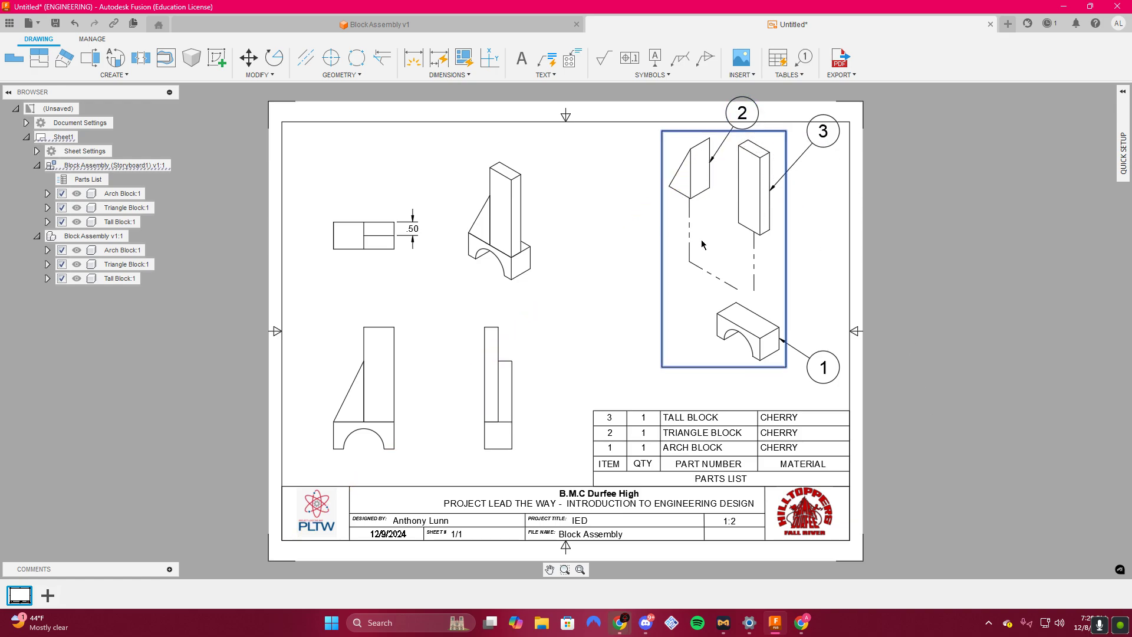
pyautogui.moveTo(702, 244); pyautogui.dragTo(695, 273)
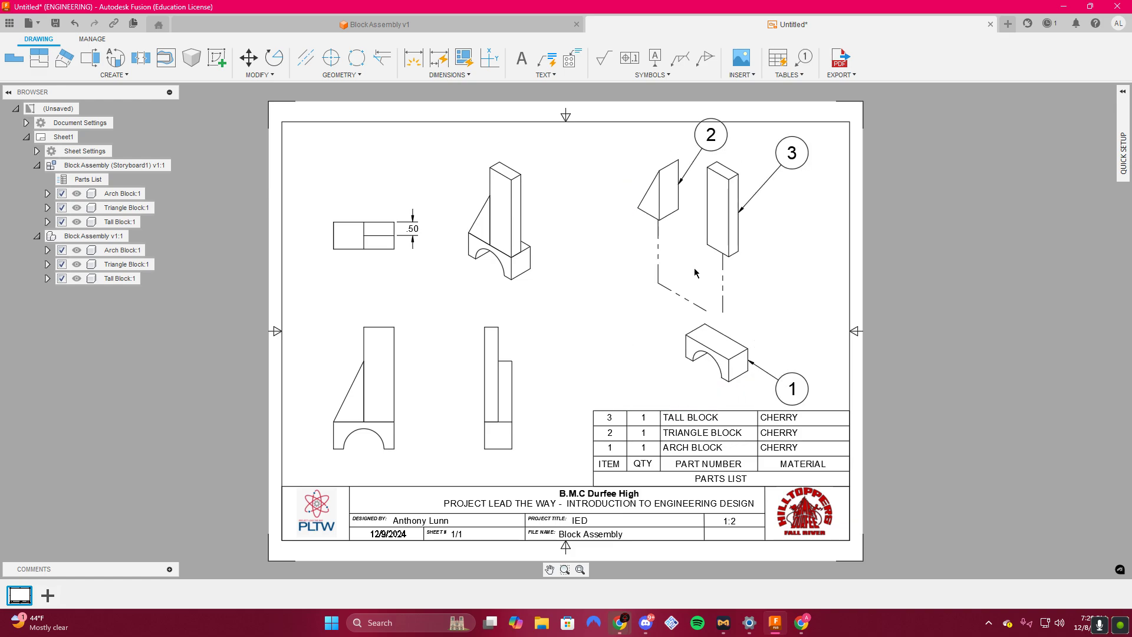
# Reposition the exploded view's balloons, lowering 2 and 3 closer to their blocks and raising 1 beside the arch block.
pyautogui.click(711, 134)
pyautogui.click(711, 135)
pyautogui.click(714, 145)
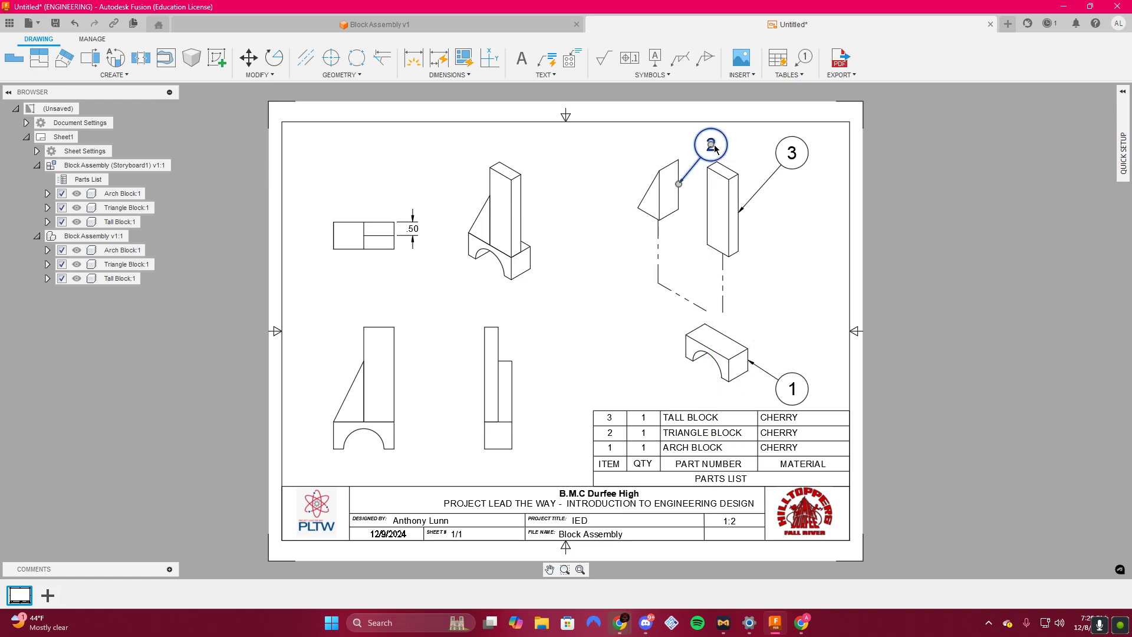
pyautogui.press('Escape')
pyautogui.click(790, 155)
pyautogui.click(792, 153)
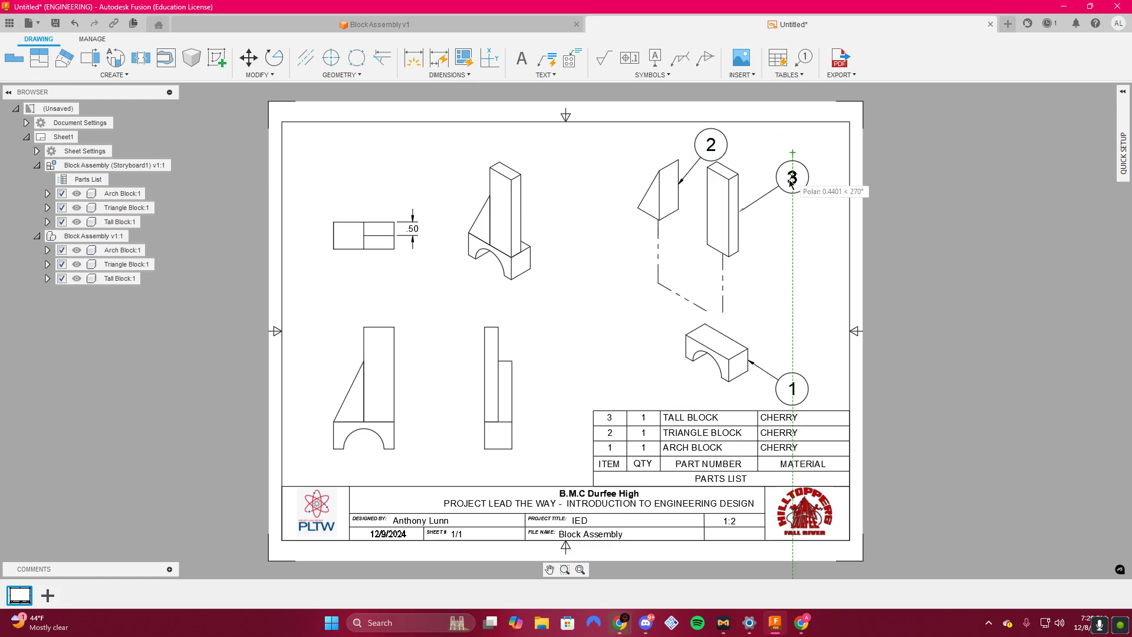
pyautogui.click(785, 189)
pyautogui.click(792, 389)
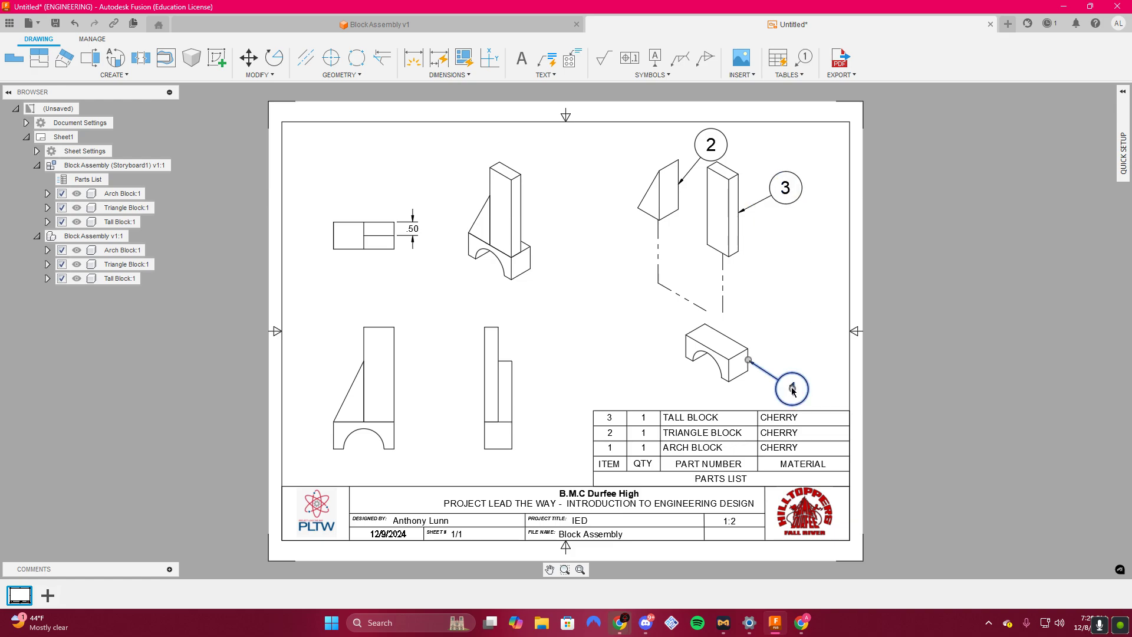
pyautogui.click(792, 389)
pyautogui.click(792, 341)
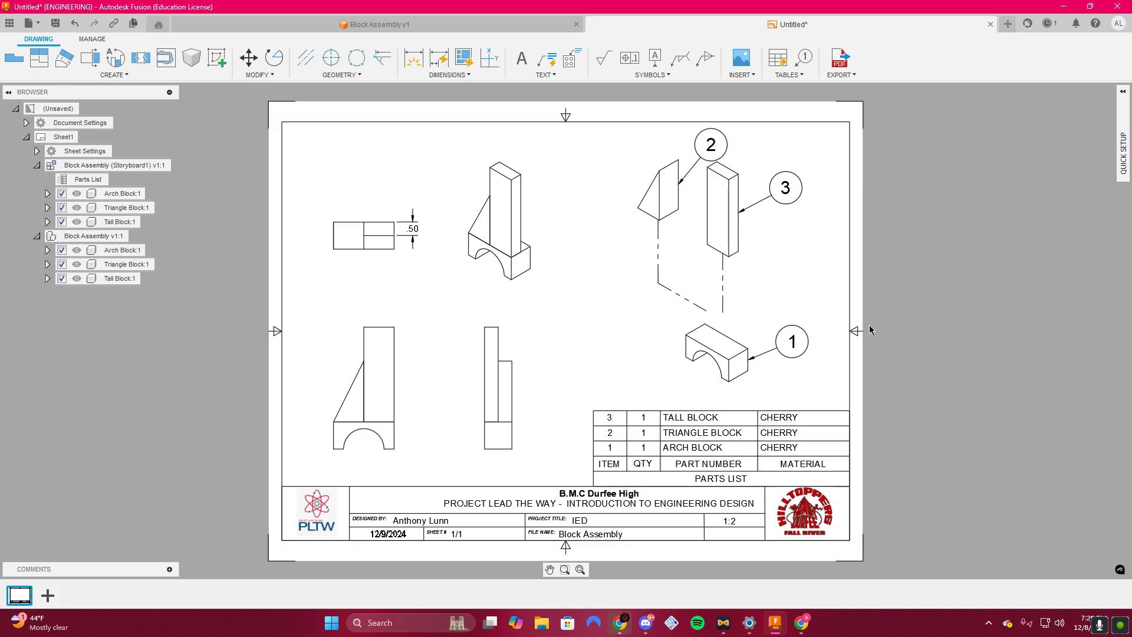
# Create a text note spanning the parts list's width just above it, reading "ALL TOLERANCES ARE 0.1".
pyautogui.click(521, 58)
pyautogui.click(592, 409)
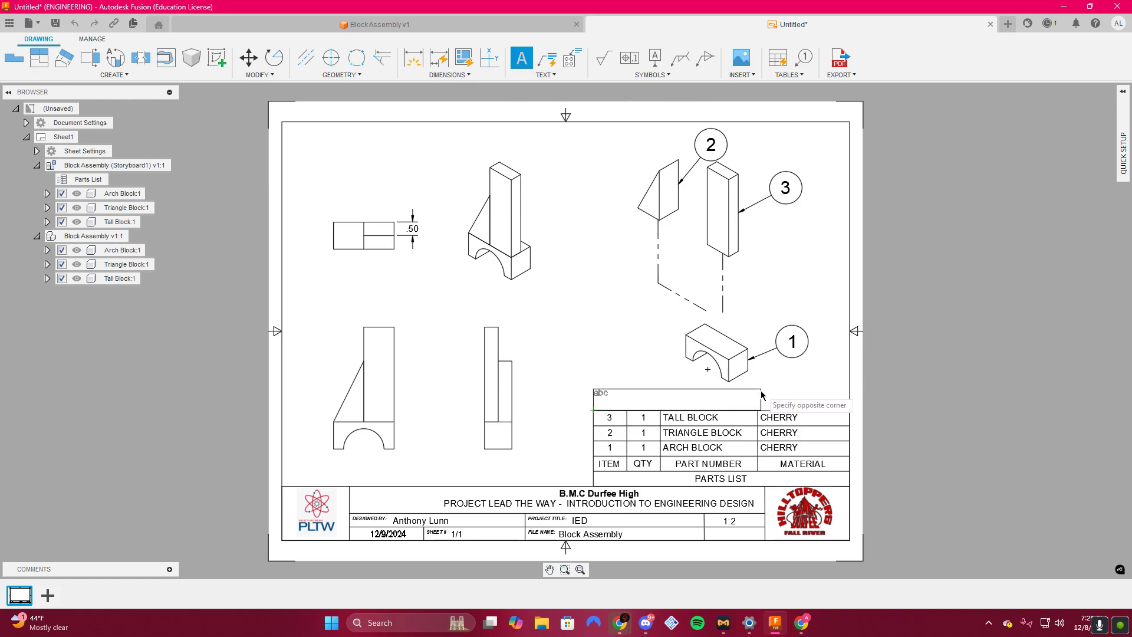
pyautogui.click(850, 384)
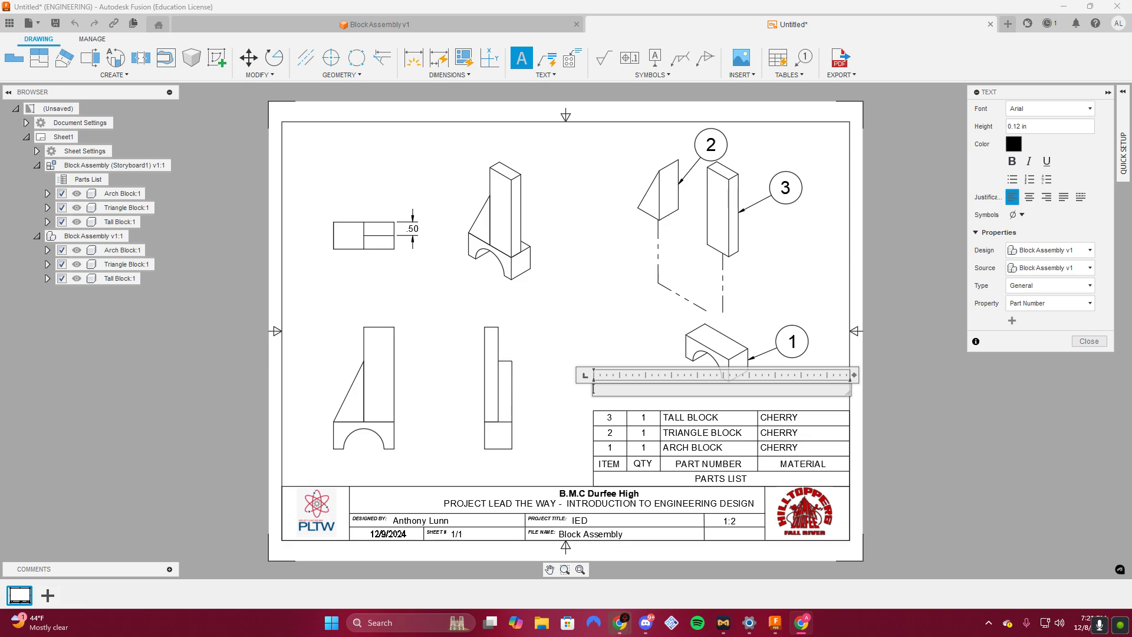
pyautogui.click(214, 313)
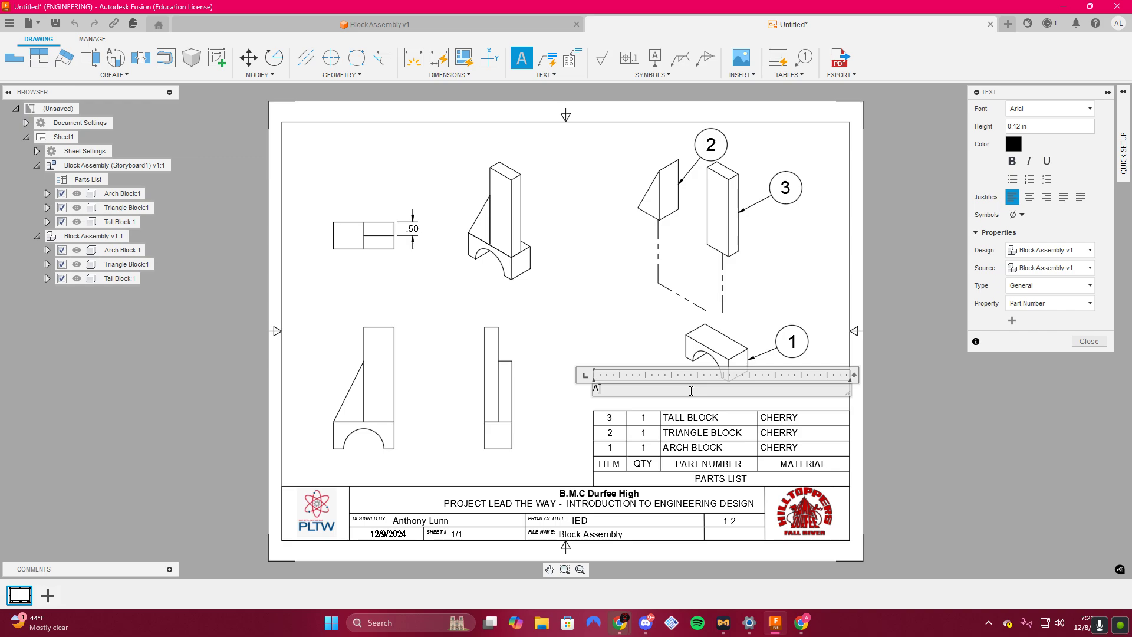
pyautogui.write('TOLERANCES')
pyautogui.write('ARE 0.1')
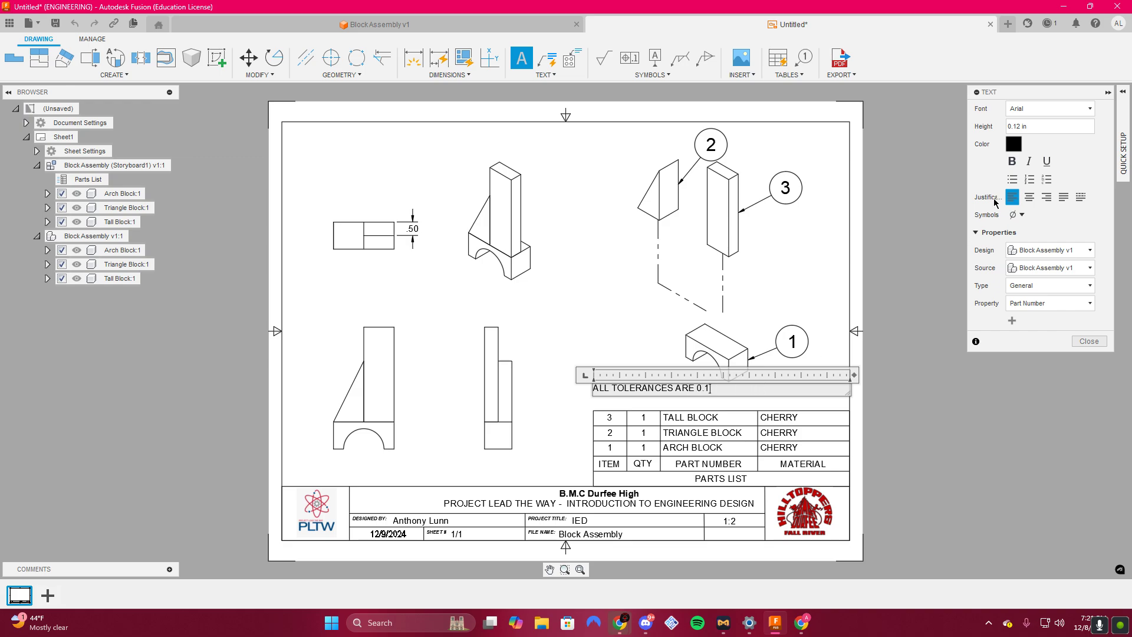
pyautogui.click(1014, 218)
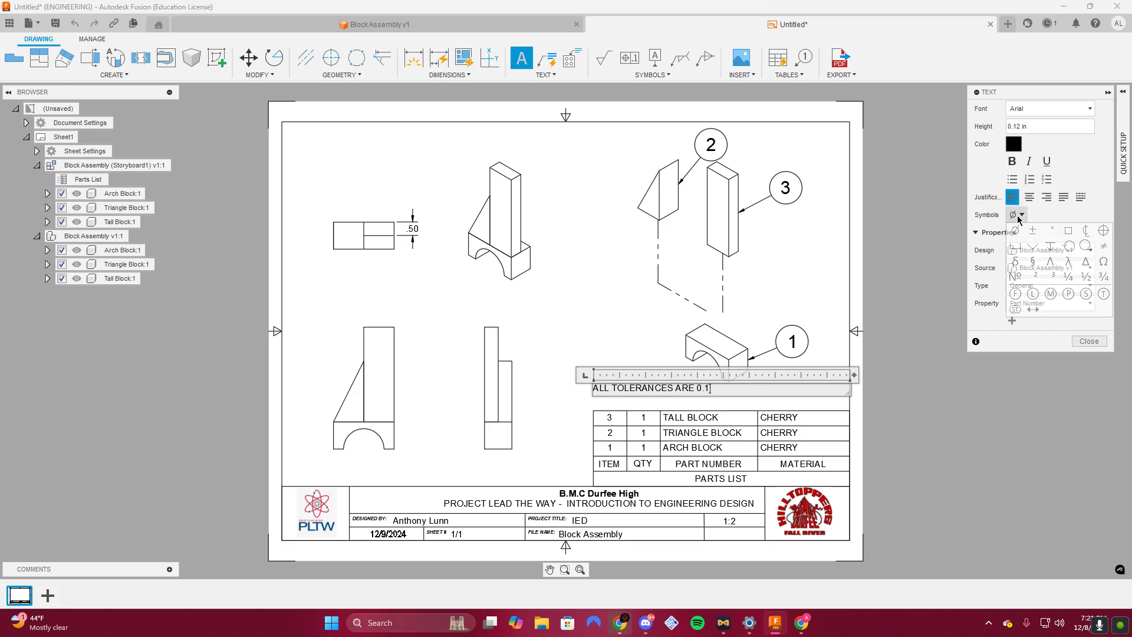
pyautogui.click(1033, 234)
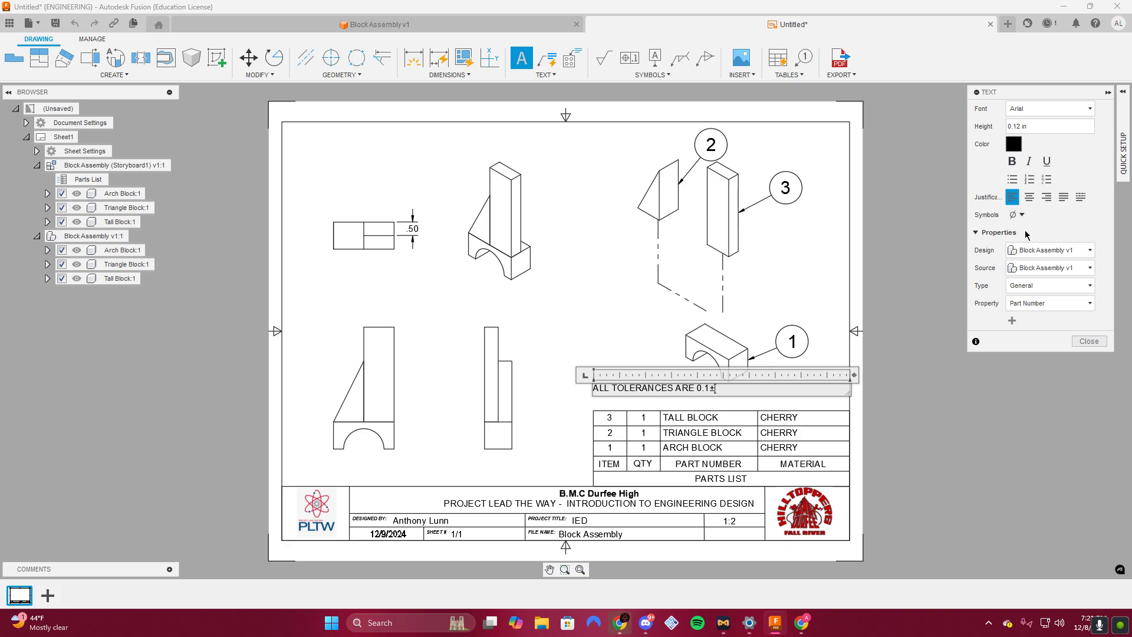
pyautogui.press('BackSpace')
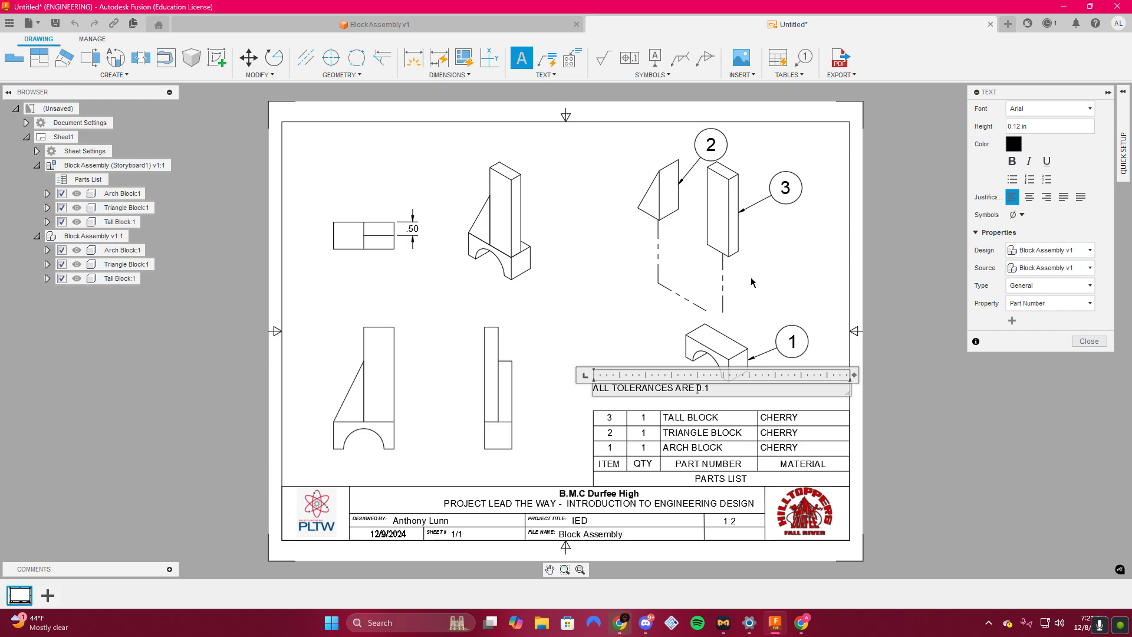
# Complete the note as "ALL TOLERANCES ARE ±0.1 INCHES" with a second line "PARTS ARE ADHERED WITH WOOD GLUE".
pyautogui.click(1015, 216)
pyautogui.click(1033, 235)
pyautogui.write('INCHES')
pyautogui.press('Return')
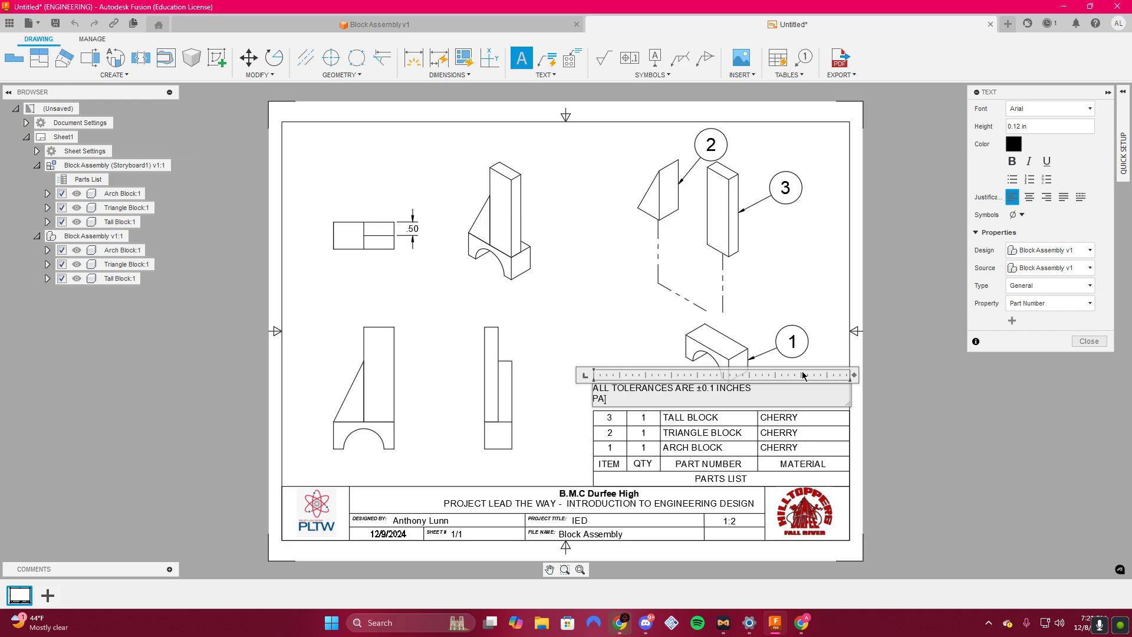
pyautogui.write('PARTS ARE ADHERED WITH WOOD GLUE')
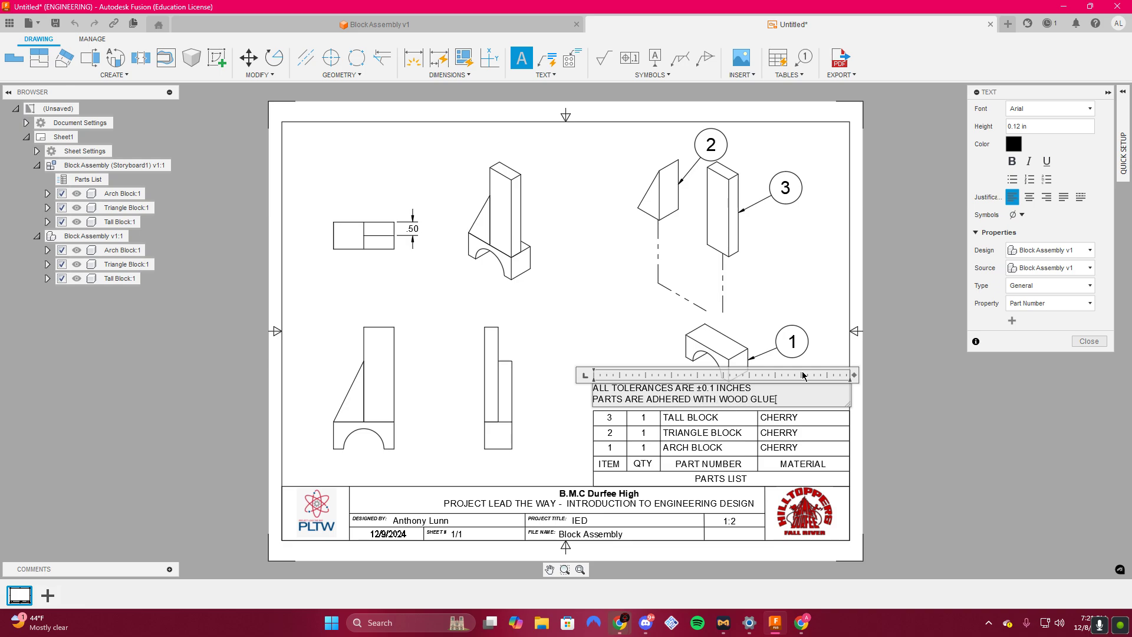
pyautogui.click(904, 343)
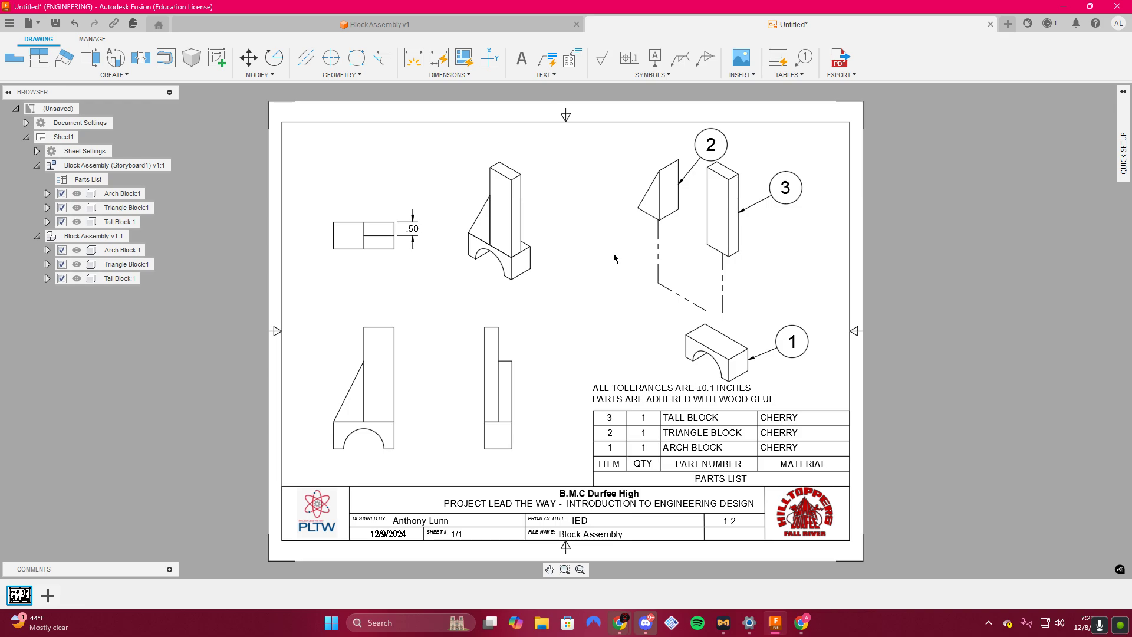
# Add a second sheet and place a front base view of the assembly at 1:1 scale in its left half.
pyautogui.click(47, 598)
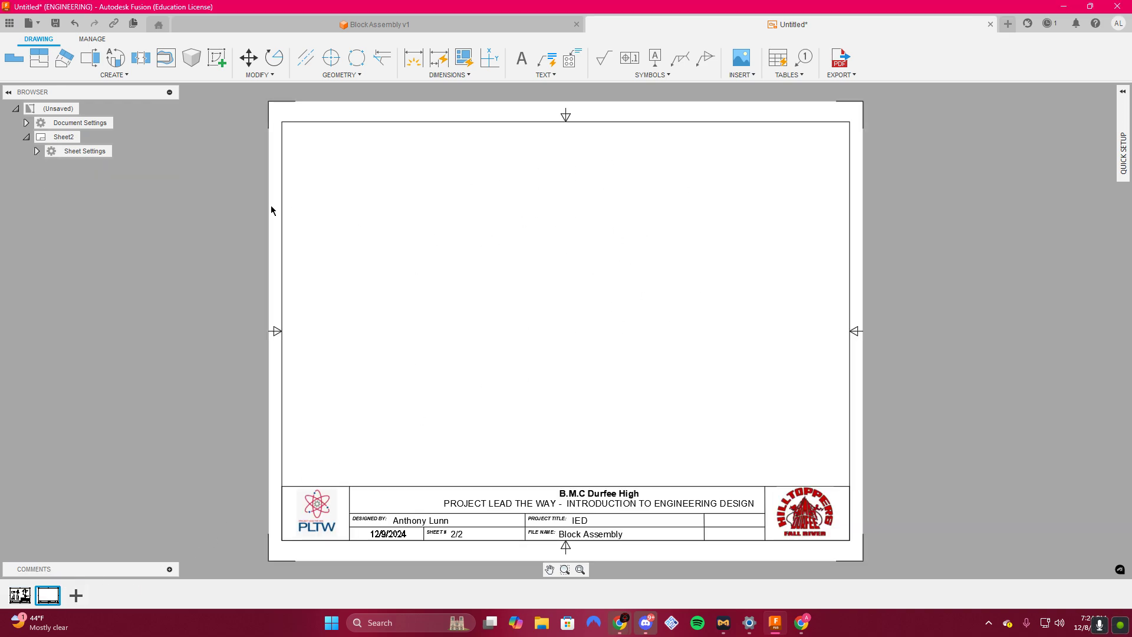
pyautogui.click(16, 60)
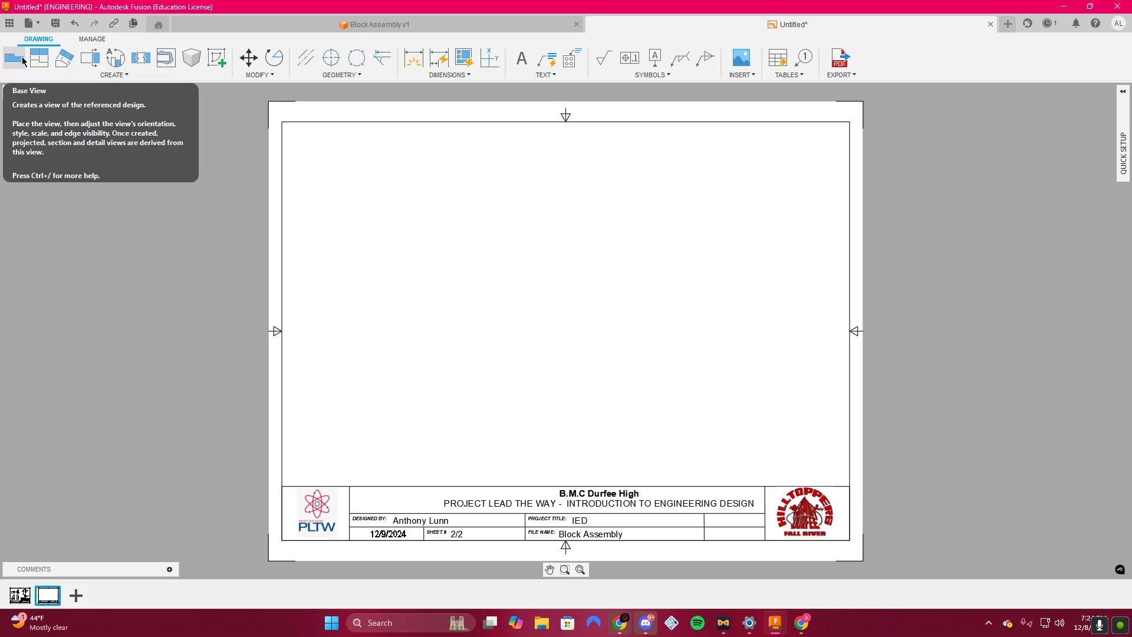
pyautogui.click(23, 60)
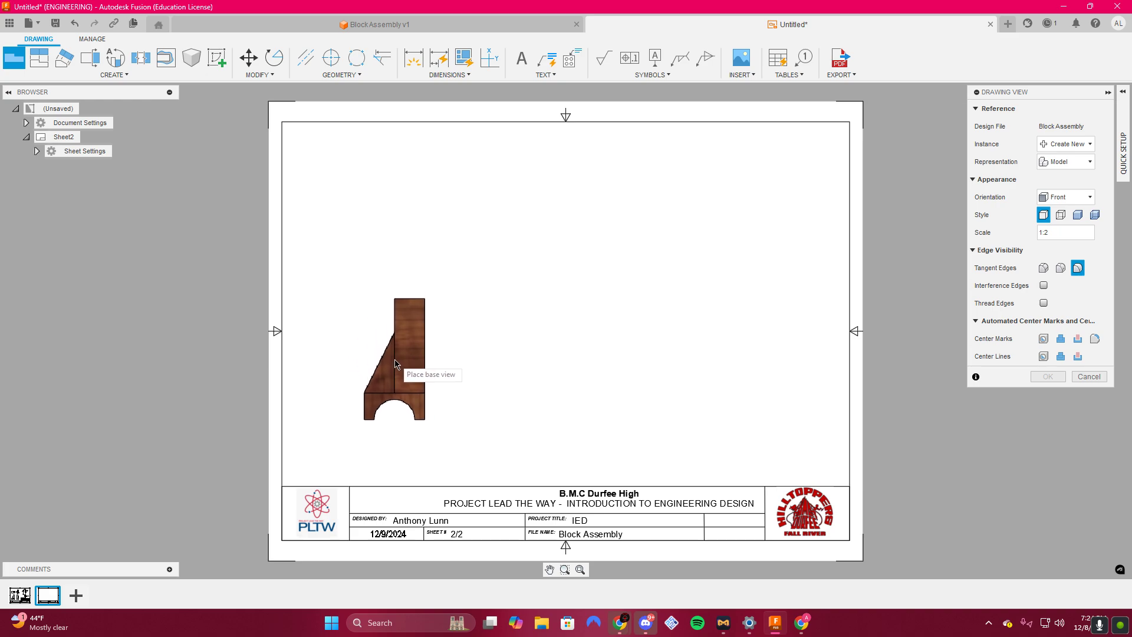
pyautogui.click(387, 370)
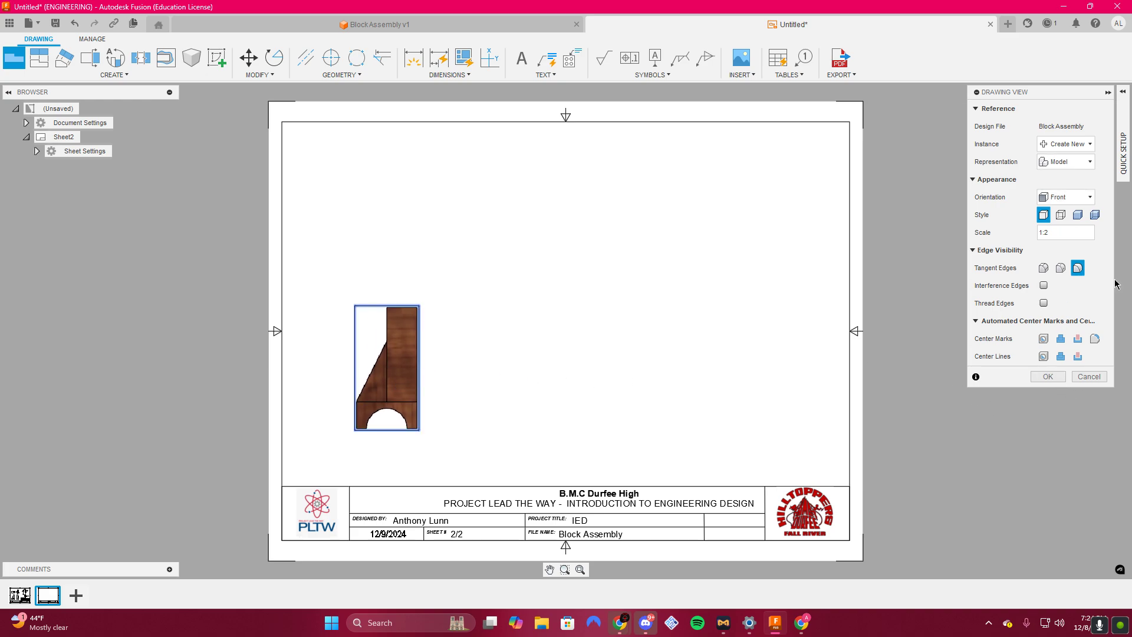
pyautogui.click(1066, 231)
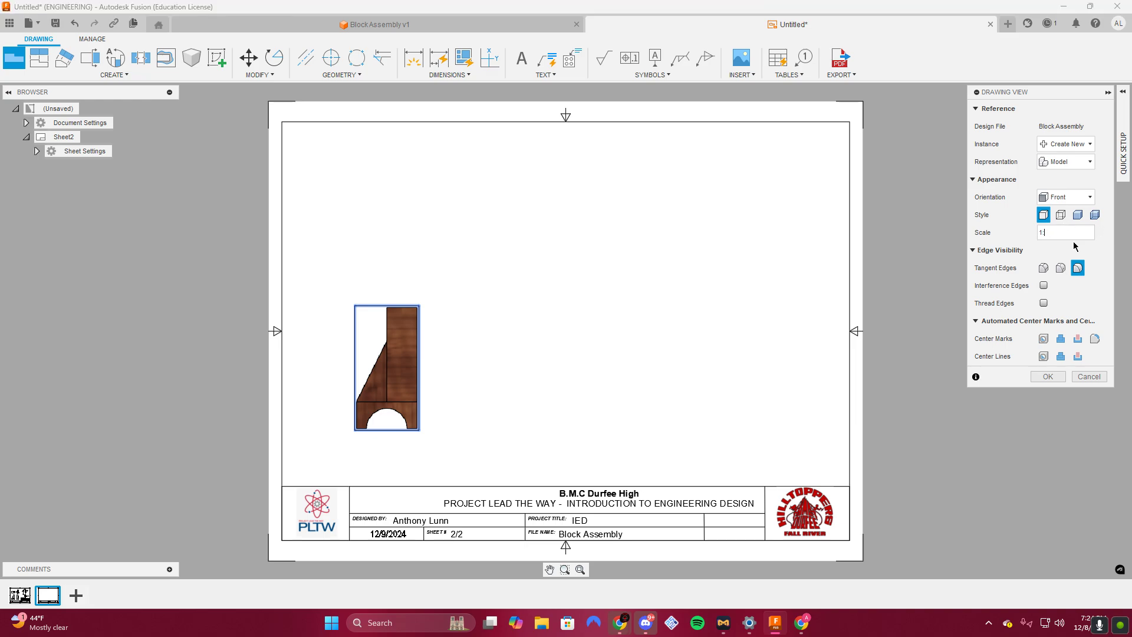
pyautogui.click(1048, 376)
pyautogui.moveTo(443, 392); pyautogui.dragTo(451, 334)
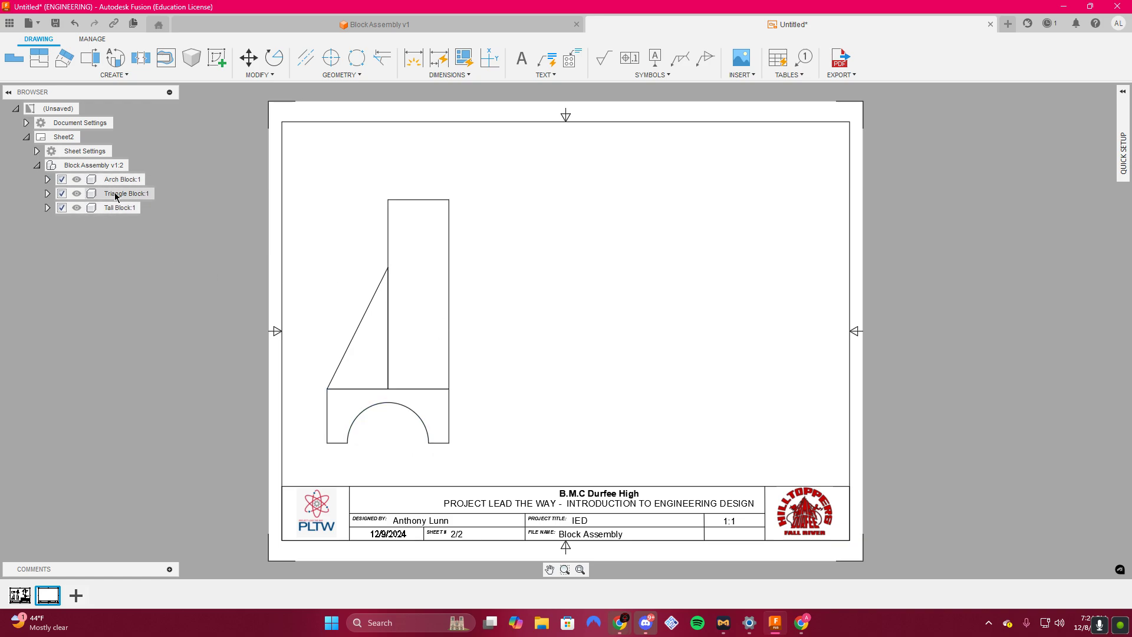
# Exclude the triangle and tall blocks from the base view and move the arch block view to the sheet's lower-left area.
pyautogui.click(62, 193)
pyautogui.click(62, 207)
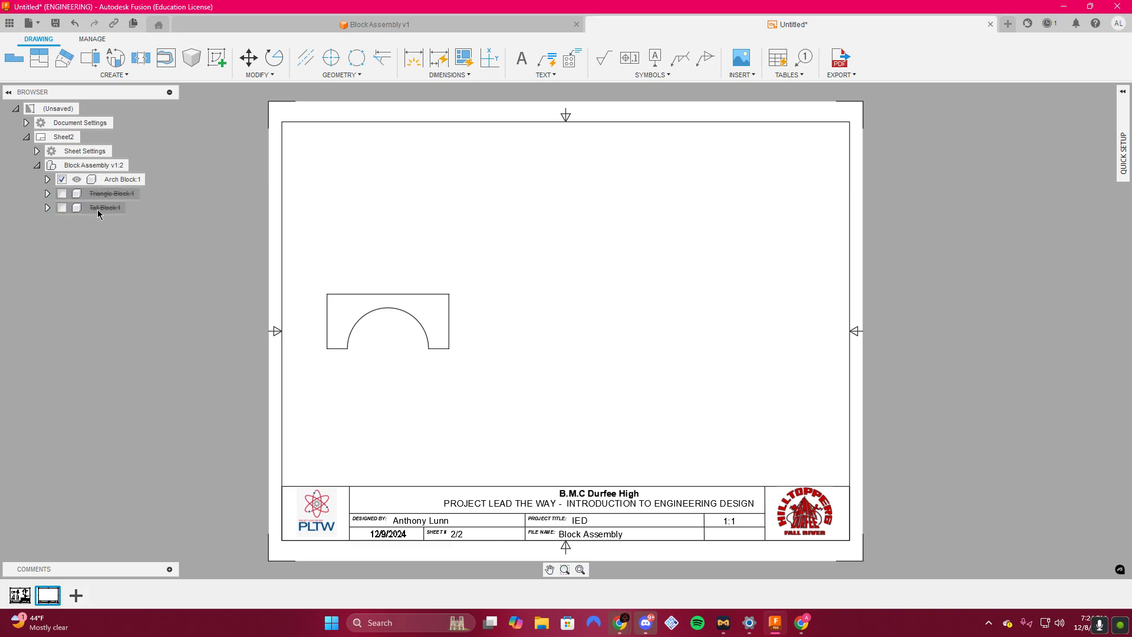
pyautogui.moveTo(430, 311); pyautogui.dragTo(426, 401)
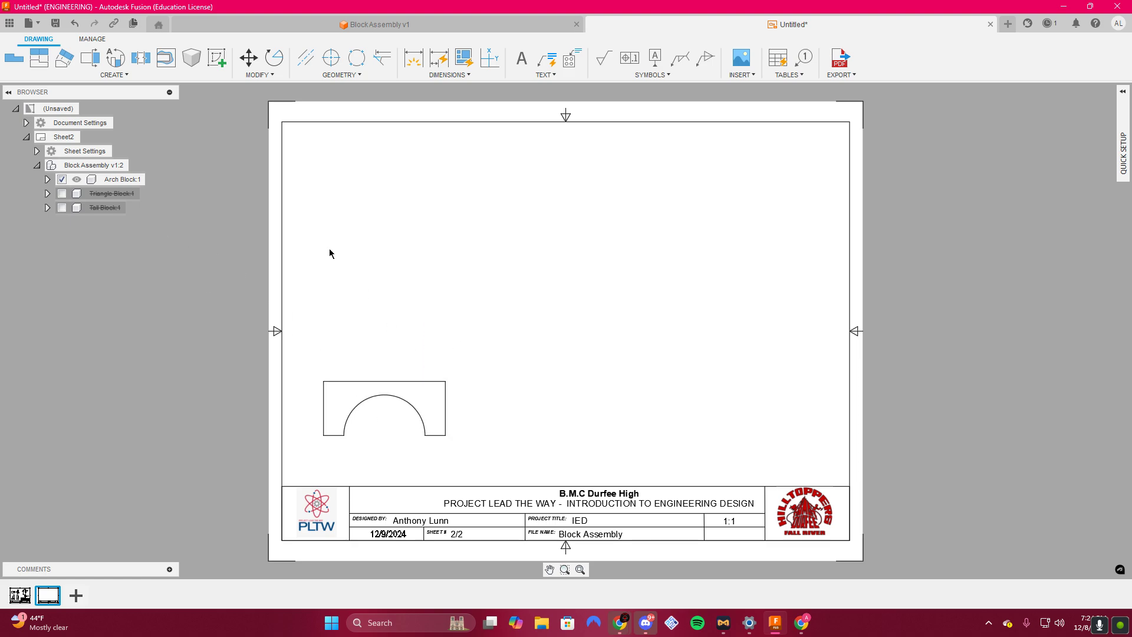
# Project top, right-side and isometric views from the arch block's front view, arranged above and to its right on the sheet.
pyautogui.click(39, 57)
pyautogui.click(394, 404)
pyautogui.click(408, 210)
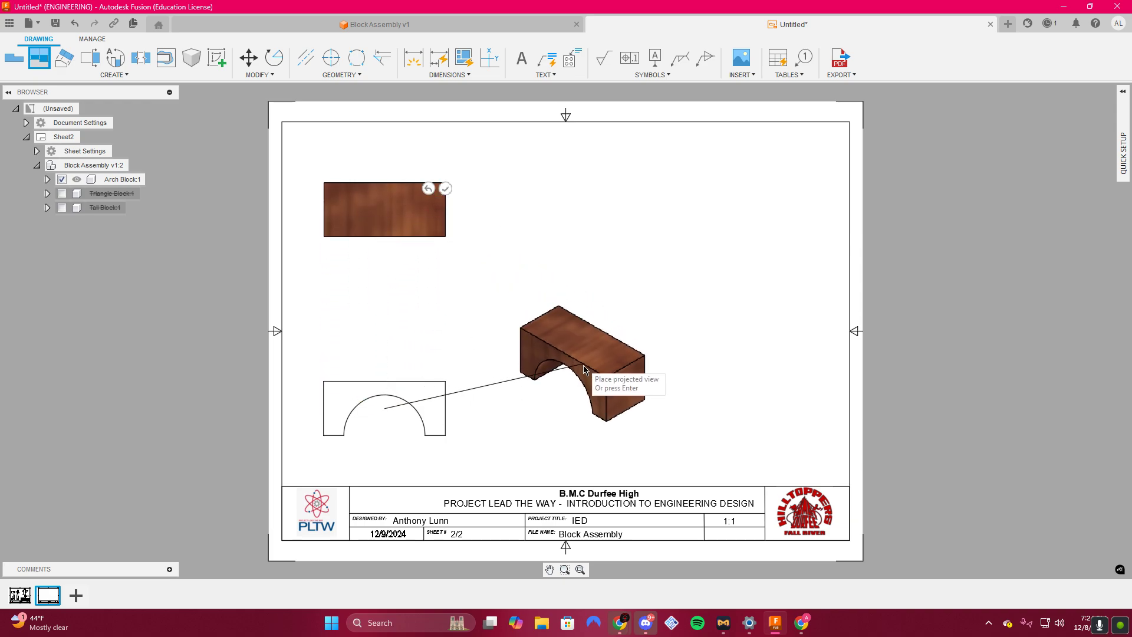
pyautogui.click(613, 398)
pyautogui.click(618, 231)
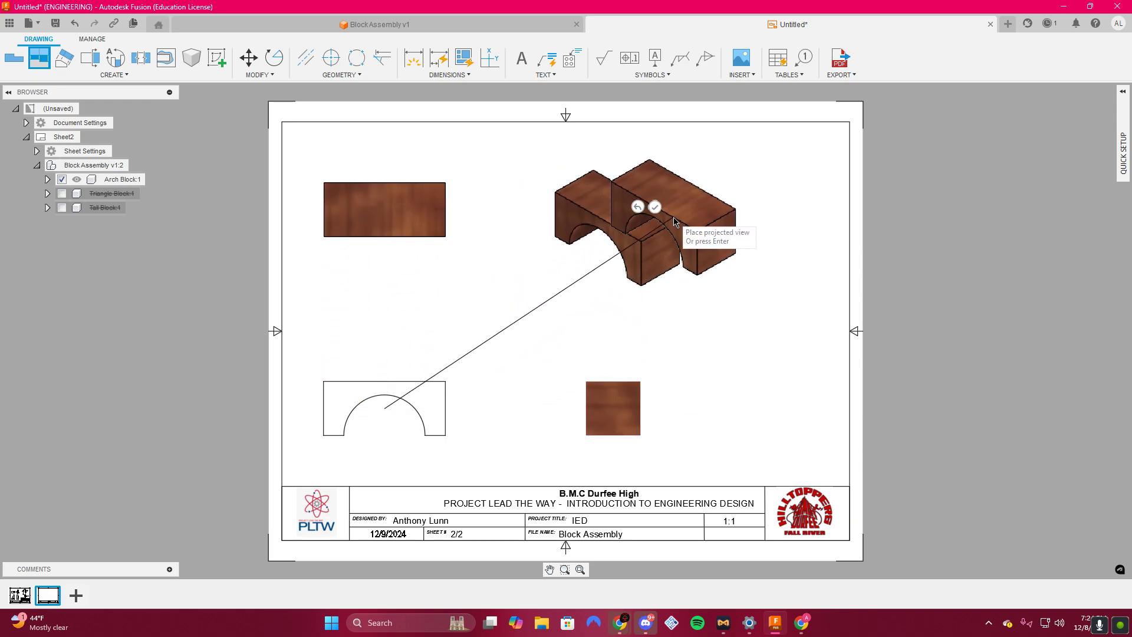
pyautogui.press('Return')
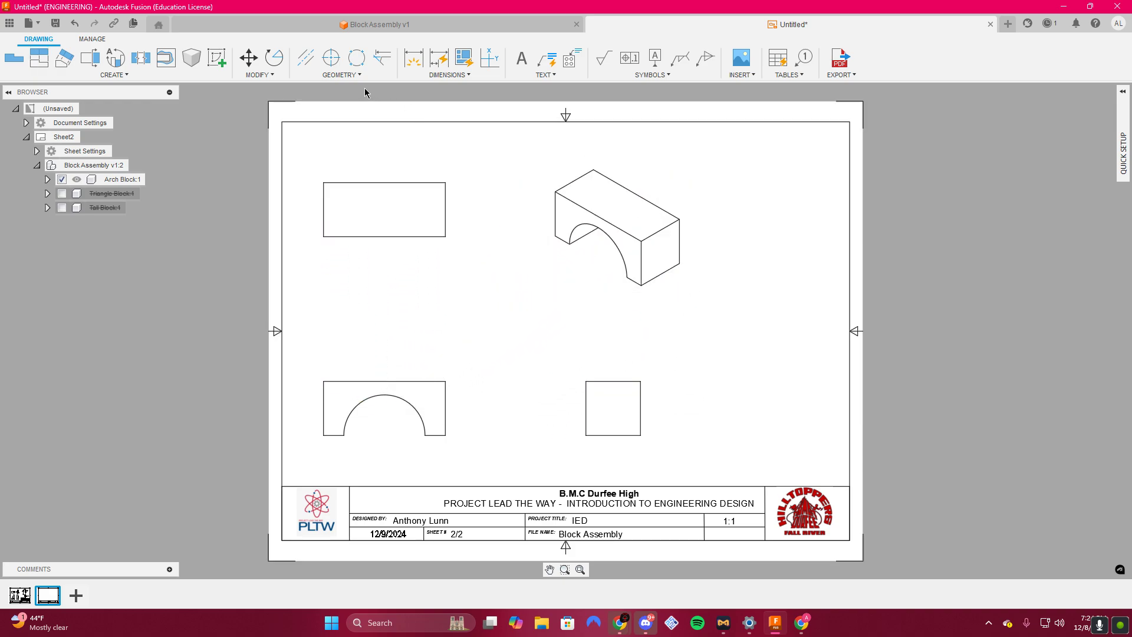
# Add a center mark to the arch in the front view and dimension the block's overall width and height there.
pyautogui.click(331, 57)
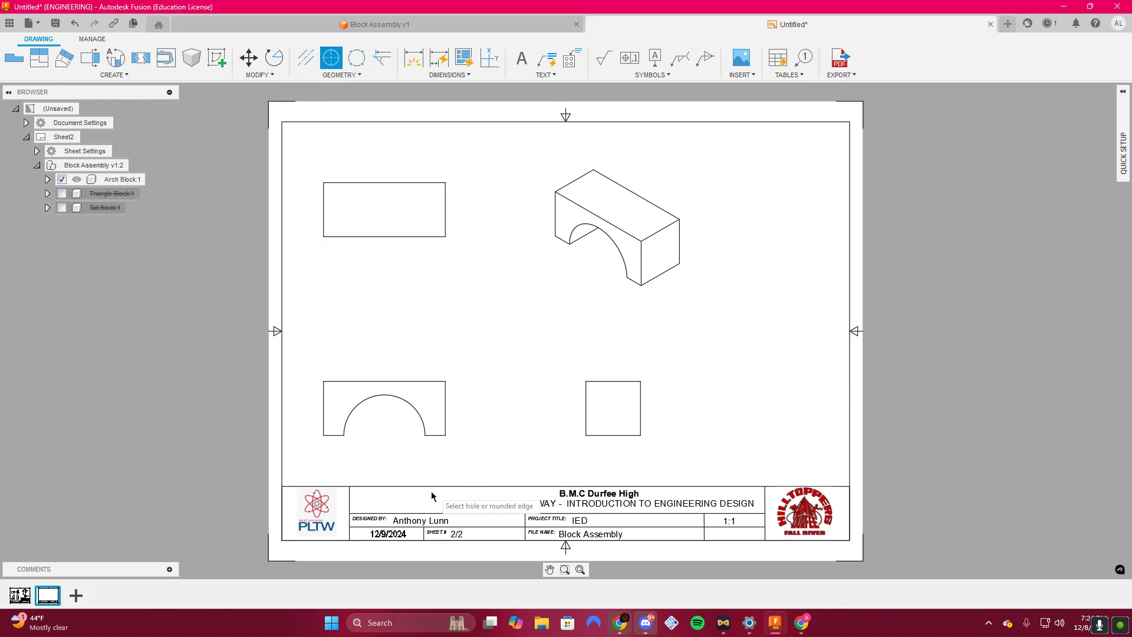
pyautogui.click(417, 411)
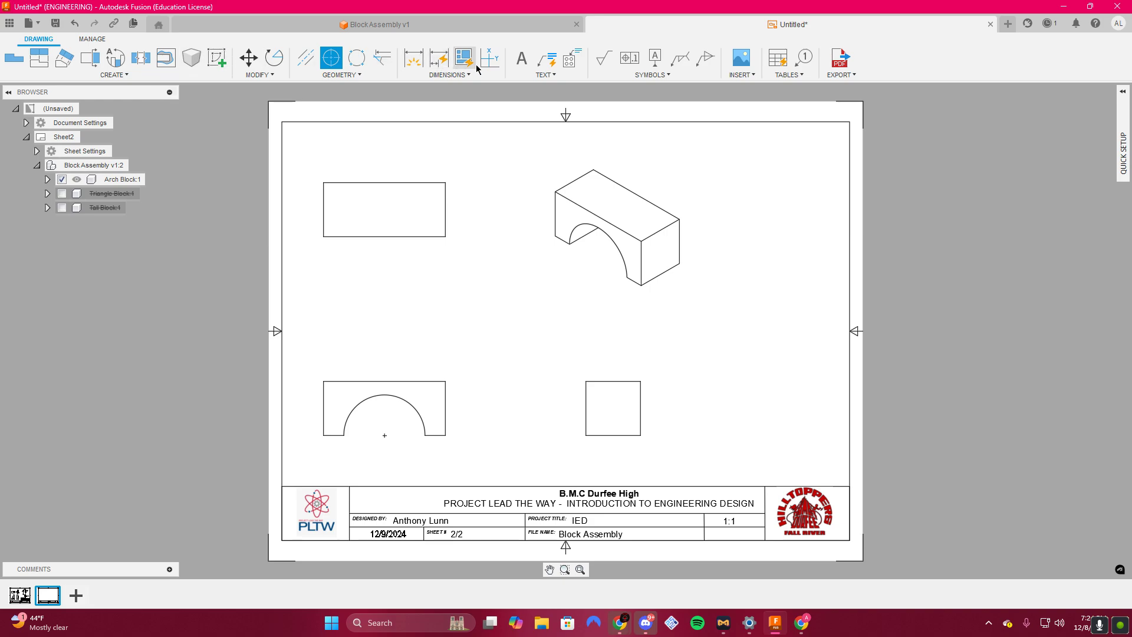
pyautogui.click(413, 58)
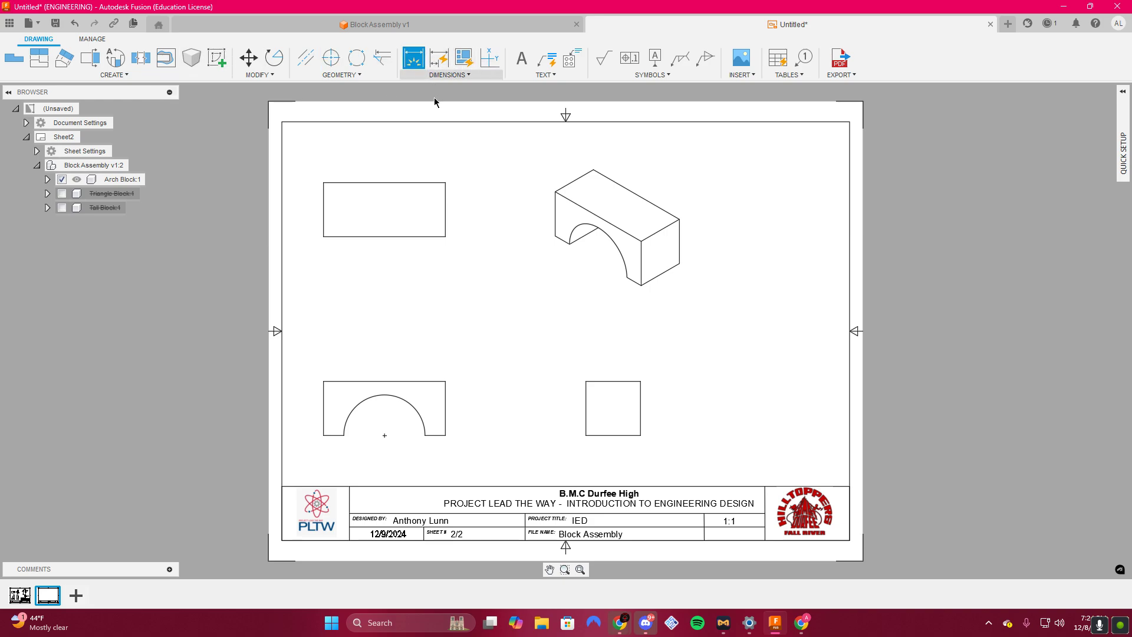
pyautogui.click(323, 381)
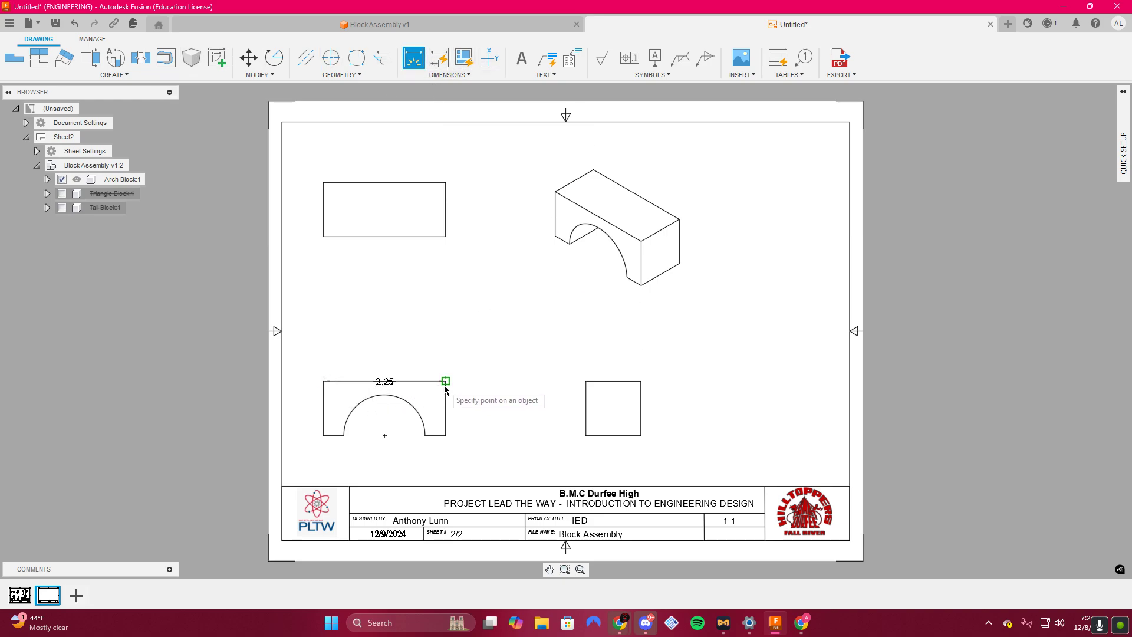
pyautogui.click(446, 381)
pyautogui.click(443, 361)
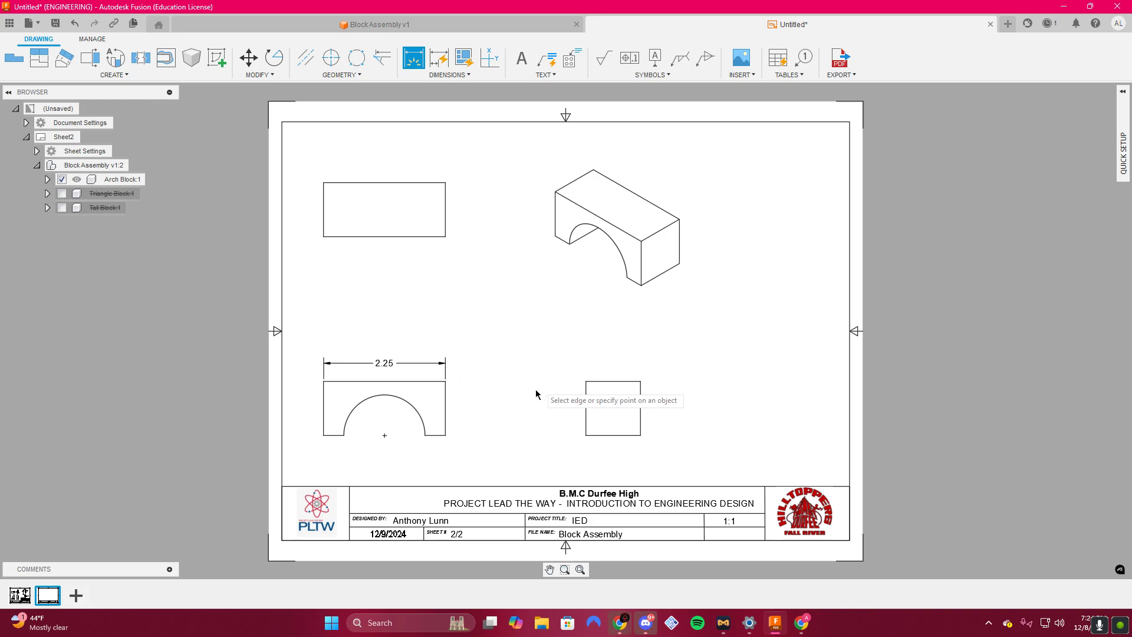
pyautogui.click(445, 435)
pyautogui.click(445, 381)
pyautogui.click(464, 389)
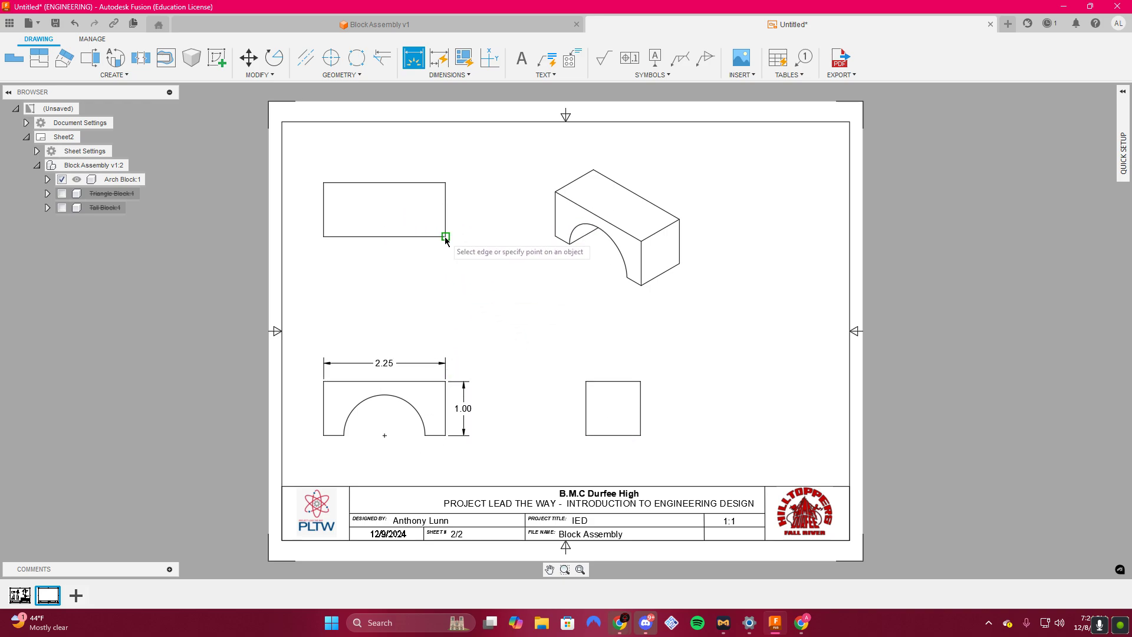
# Dimension the depth above the side view and the distance from the arch center to the block's right edge below the front view.
pyautogui.click(586, 381)
pyautogui.click(641, 381)
pyautogui.click(639, 374)
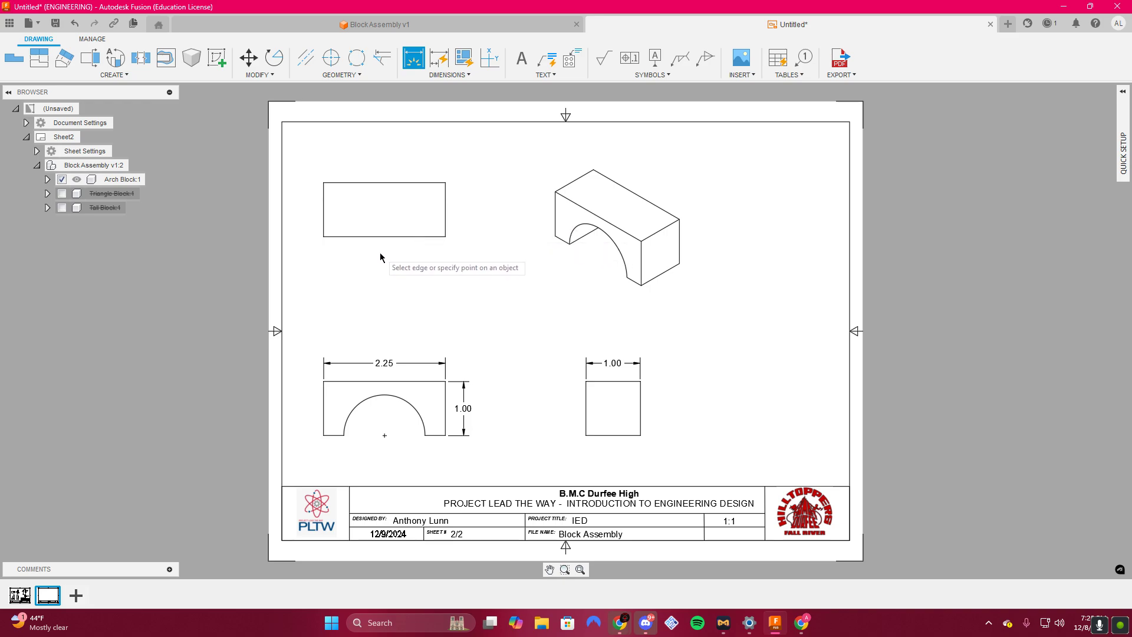
pyautogui.click(384, 435)
pyautogui.click(446, 435)
pyautogui.click(460, 454)
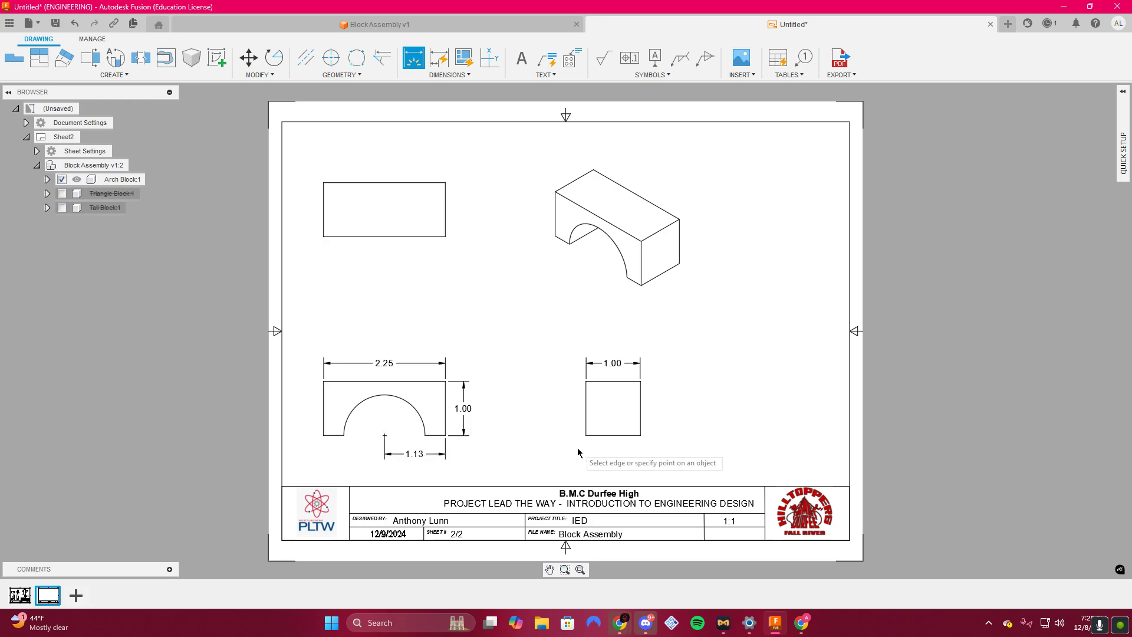
pyautogui.press('Escape')
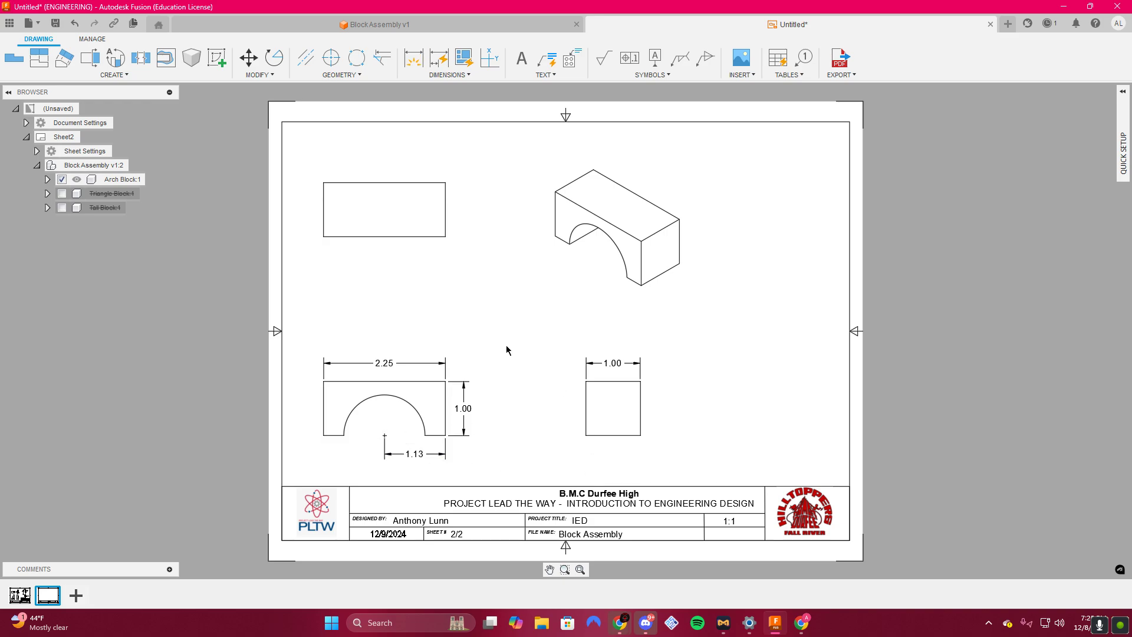
# Delete the overall width dimension above the arch block's front view and dimension that width below the top view instead.
pyautogui.click(399, 362)
pyautogui.press('Delete')
pyautogui.press('d')
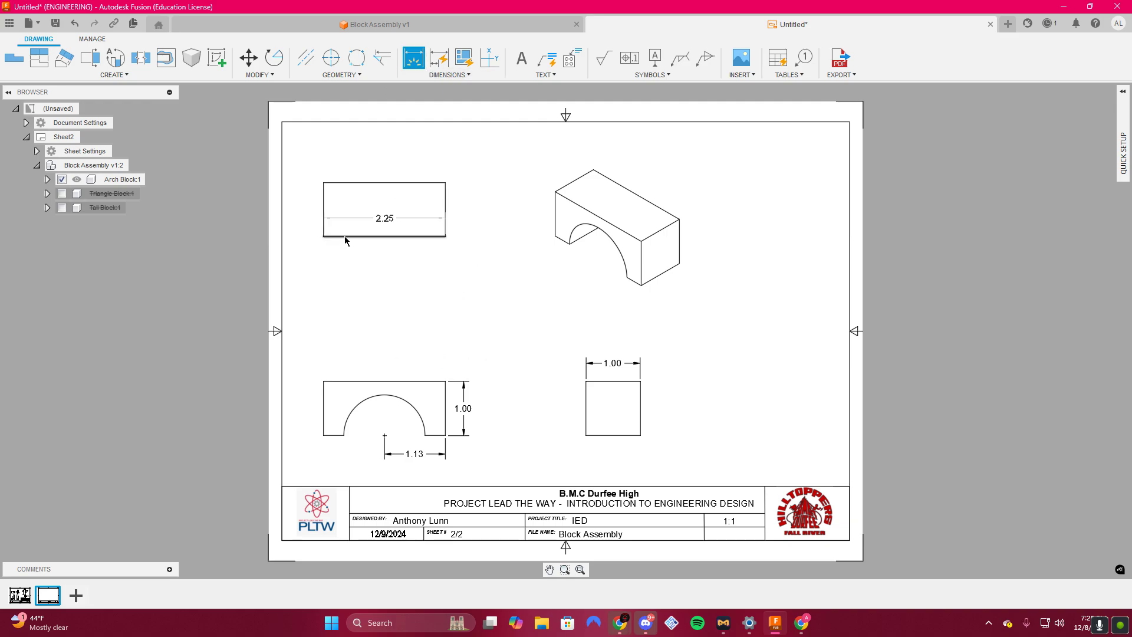
pyautogui.click(344, 236)
pyautogui.click(353, 258)
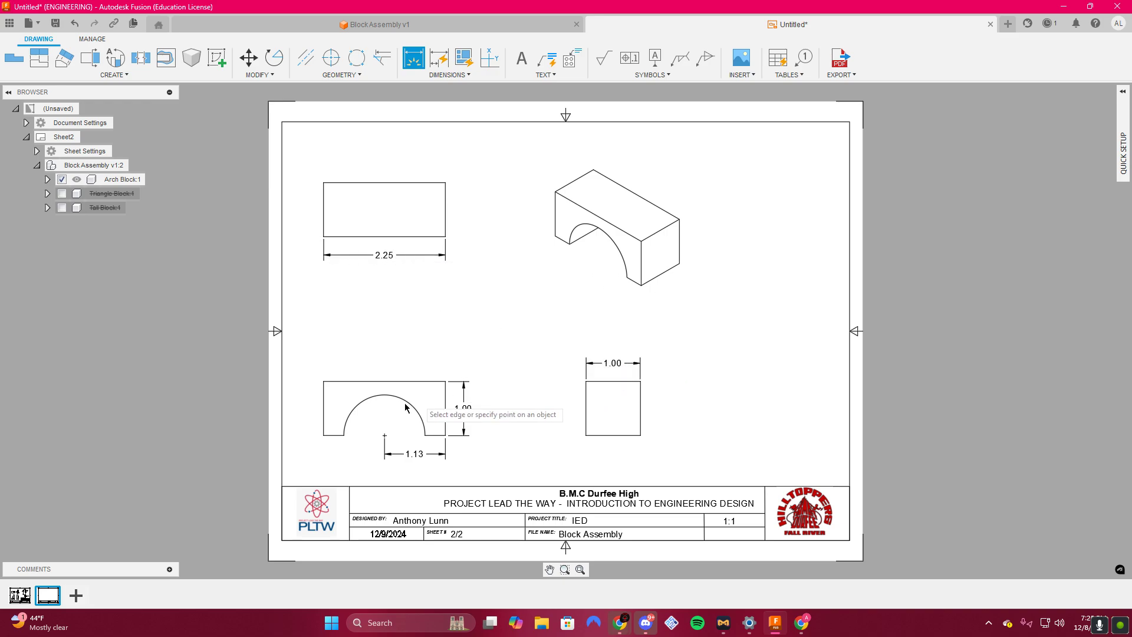
# Add a third sheet, place a front base view of the assembly at 1:1 scale in its left half, and shift it slightly upward.
pyautogui.click(86, 601)
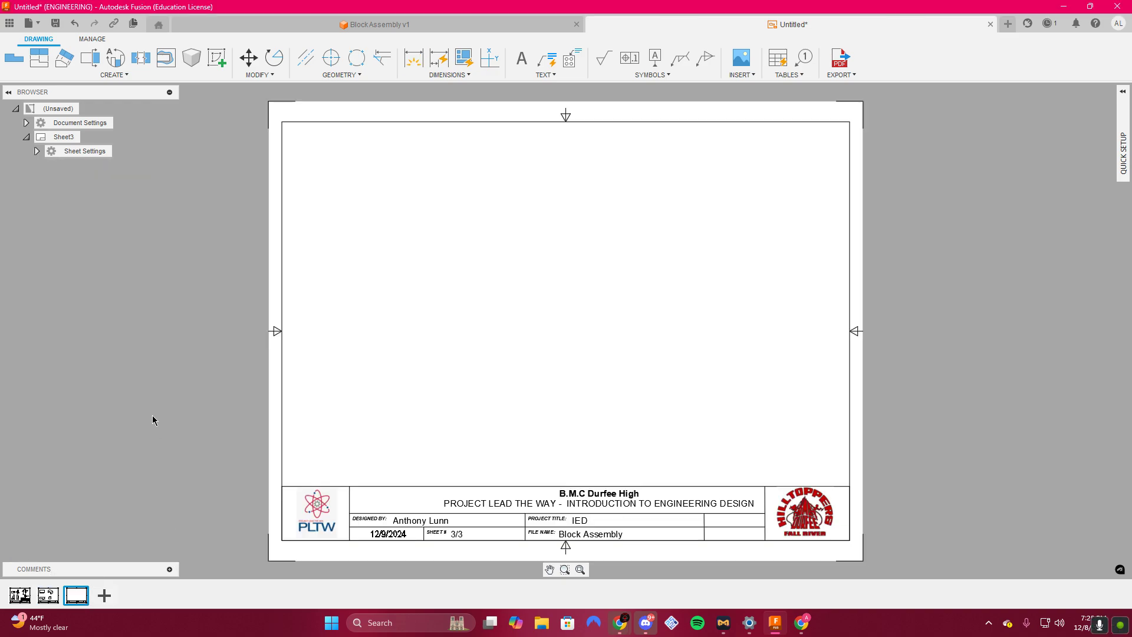
pyautogui.click(25, 60)
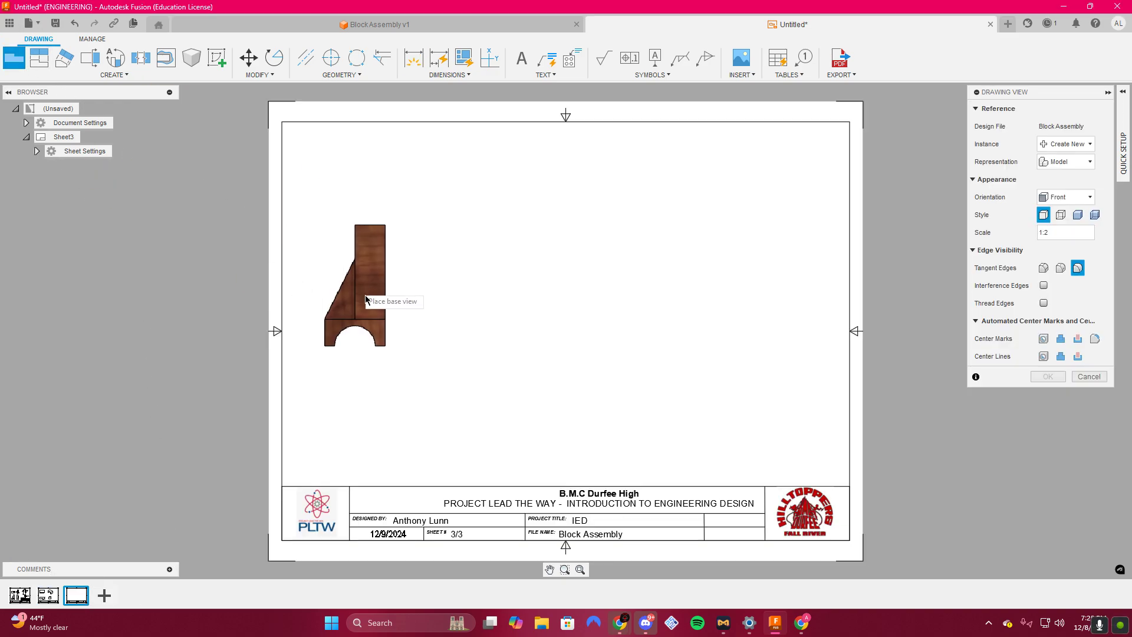
pyautogui.click(378, 359)
pyautogui.click(1063, 231)
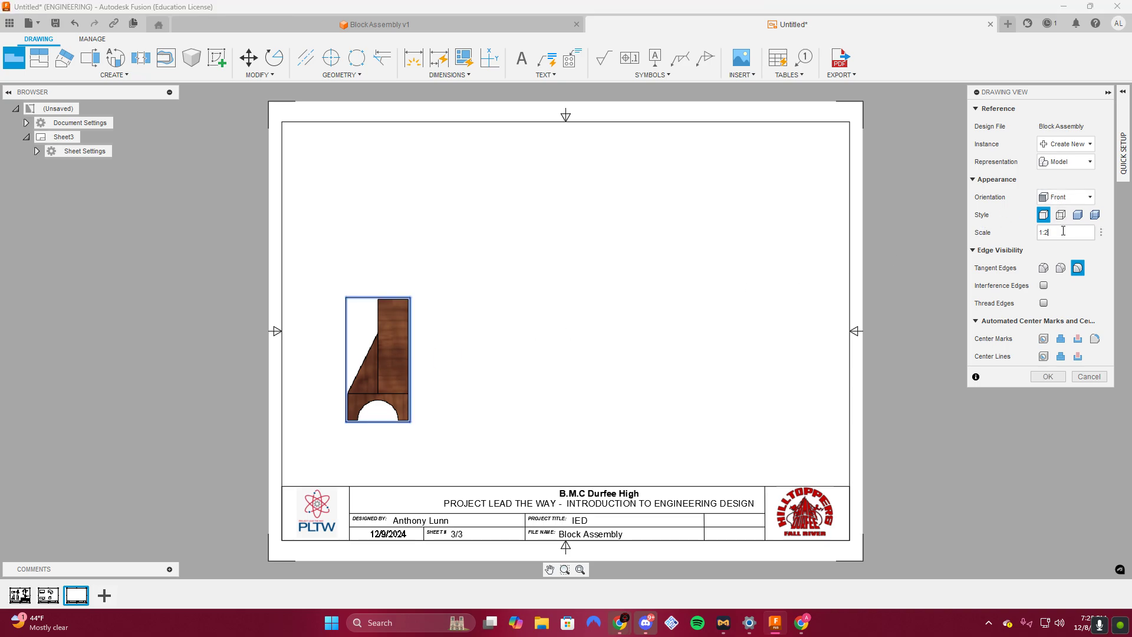
pyautogui.press('Return')
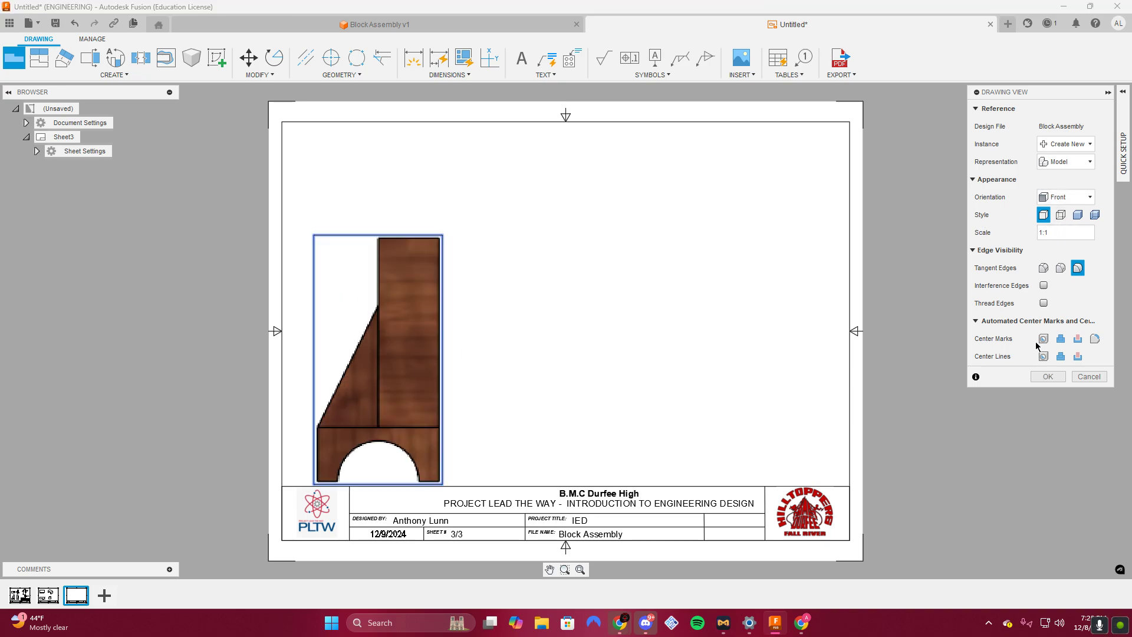
pyautogui.click(1048, 378)
pyautogui.moveTo(419, 398)
pyautogui.mouseDown()
pyautogui.moveTo(415, 353)
pyautogui.moveTo(423, 367)
pyautogui.mouseUp()
# Exclude the arch and tall blocks from the third sheet's base view and move the triangle block view toward the sheet's lower left.
pyautogui.click(62, 179)
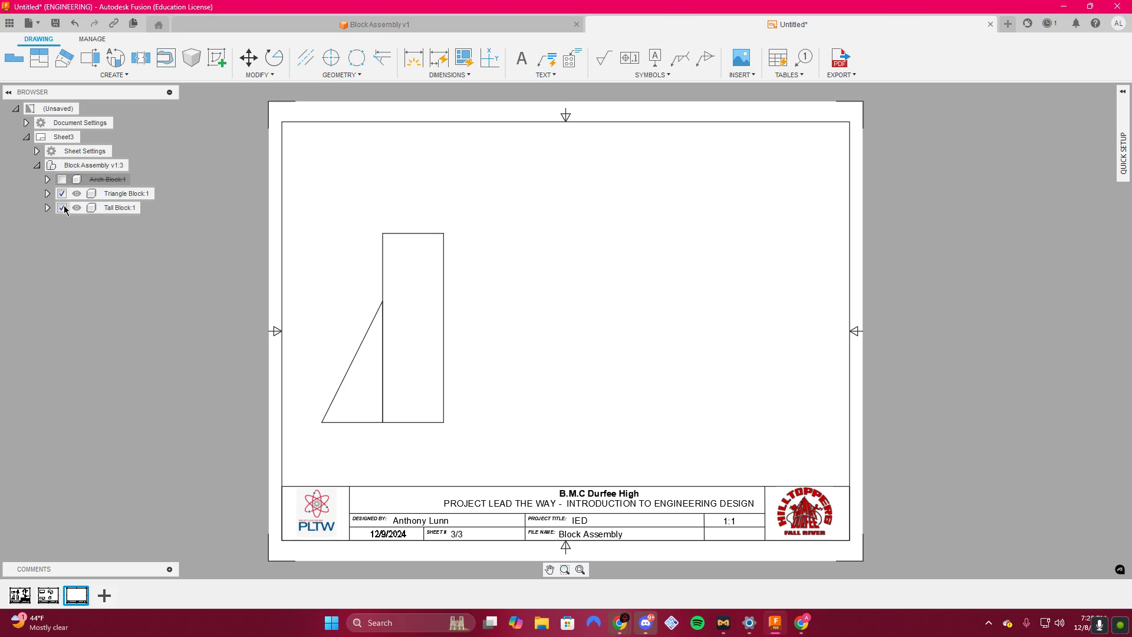
pyautogui.click(62, 208)
pyautogui.click(398, 359)
pyautogui.click(386, 403)
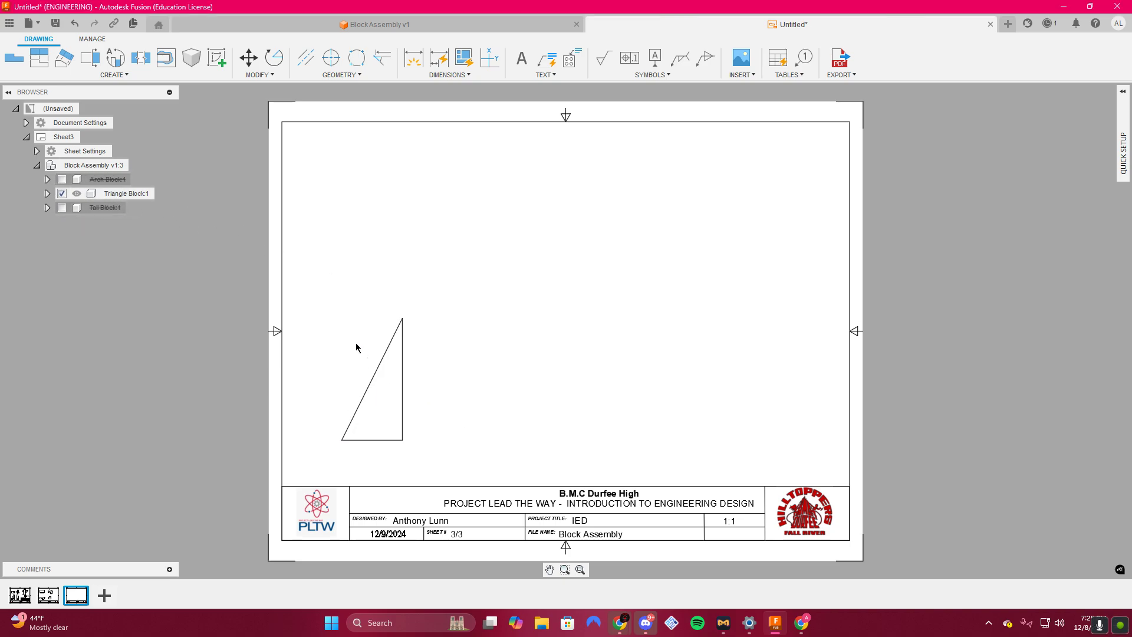
# Project top, right-side and isometric views from the triangle block's front view.
pyautogui.click(33, 57)
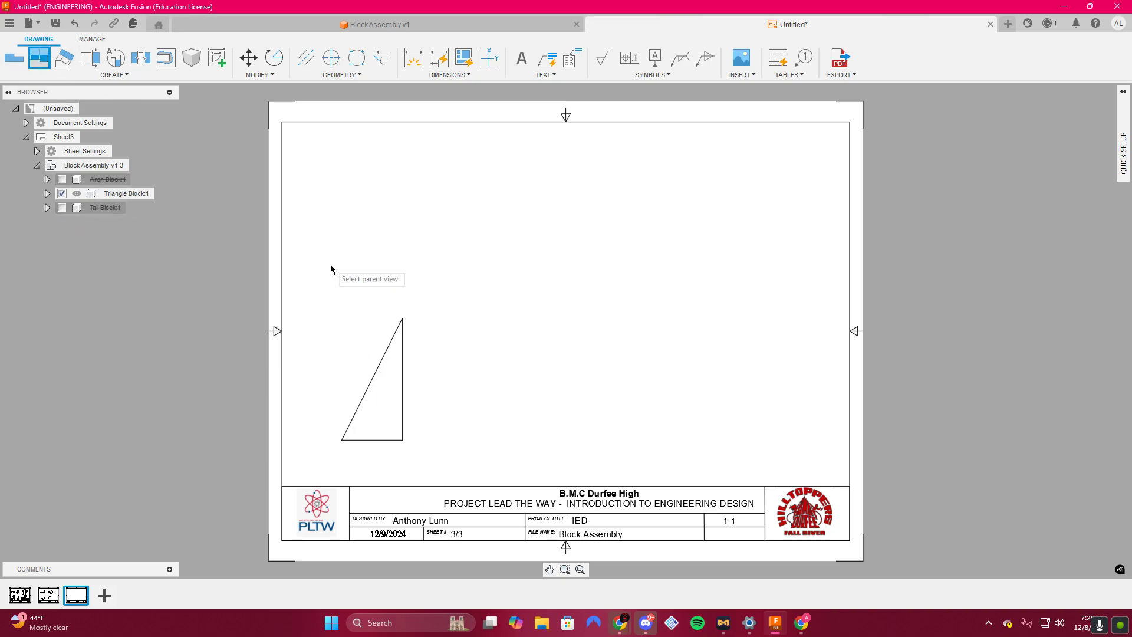
pyautogui.click(387, 391)
pyautogui.click(401, 216)
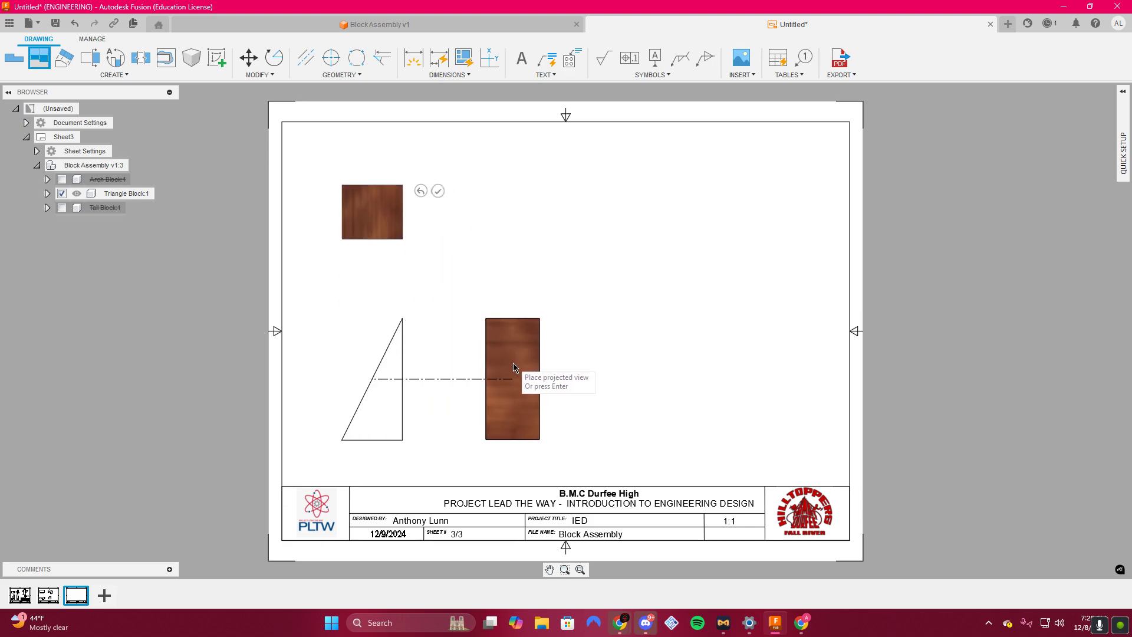
pyautogui.click(507, 367)
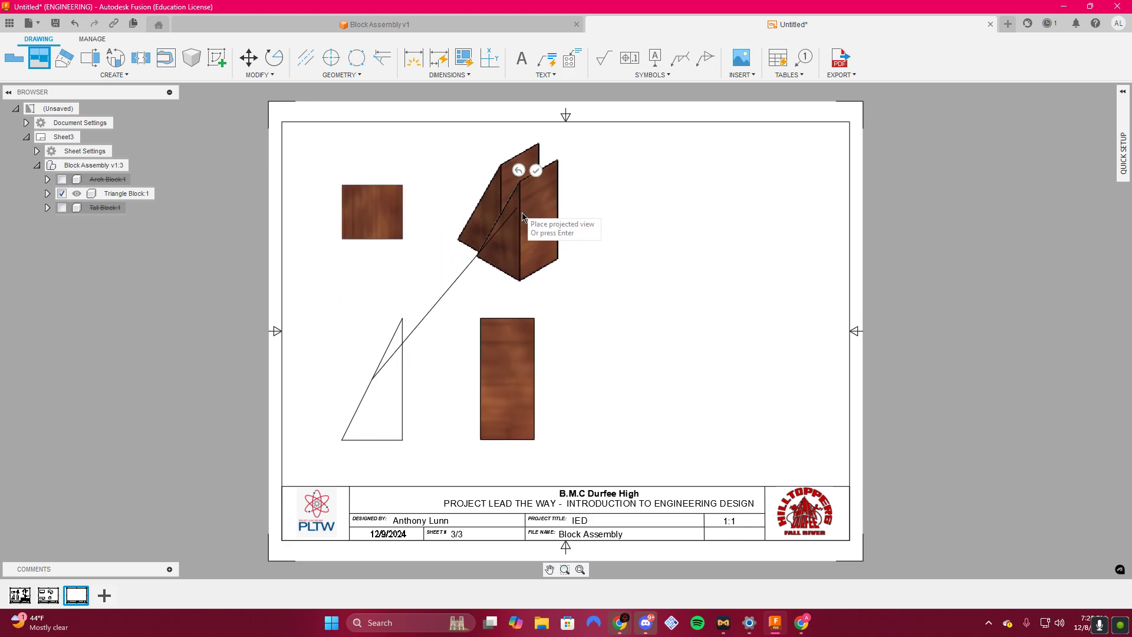
pyautogui.click(499, 194)
pyautogui.click(536, 171)
# Set the style to shaded for the isometric views of the triangle block, the arch block and the full assembly on their sheets.
pyautogui.doubleClick(520, 217)
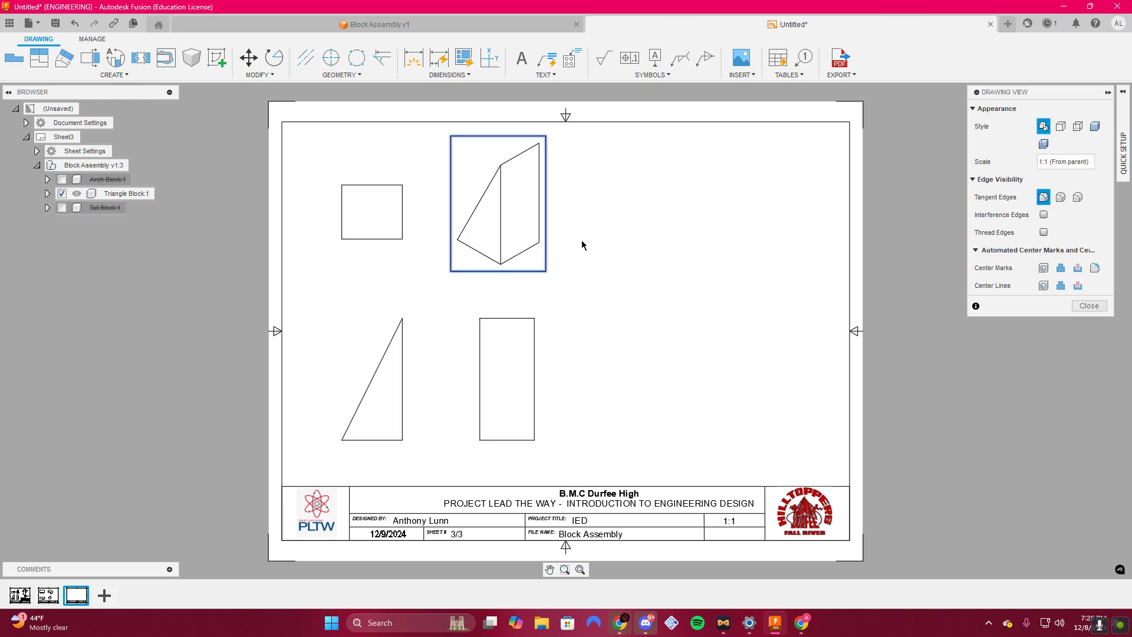
pyautogui.click(1095, 126)
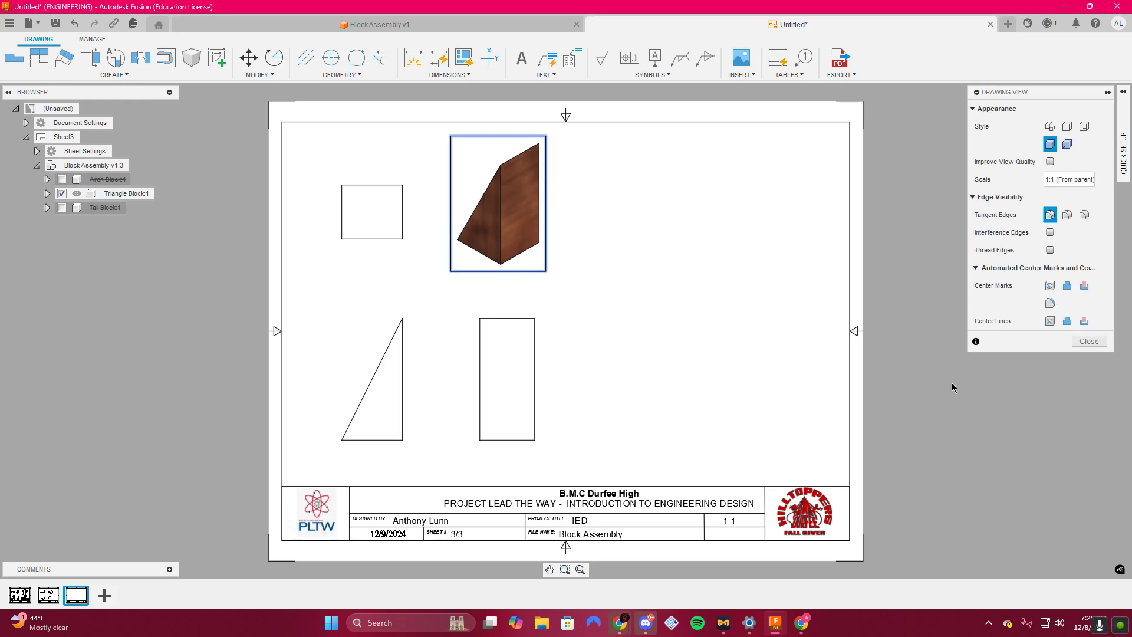
pyautogui.click(49, 601)
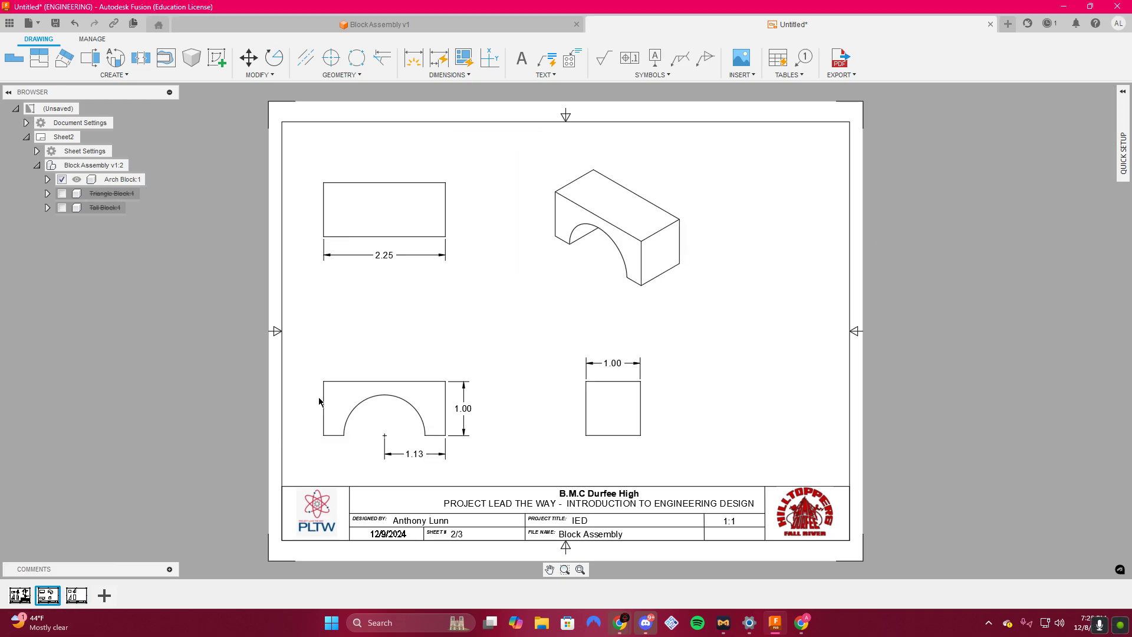
pyautogui.doubleClick(581, 269)
pyautogui.click(1095, 126)
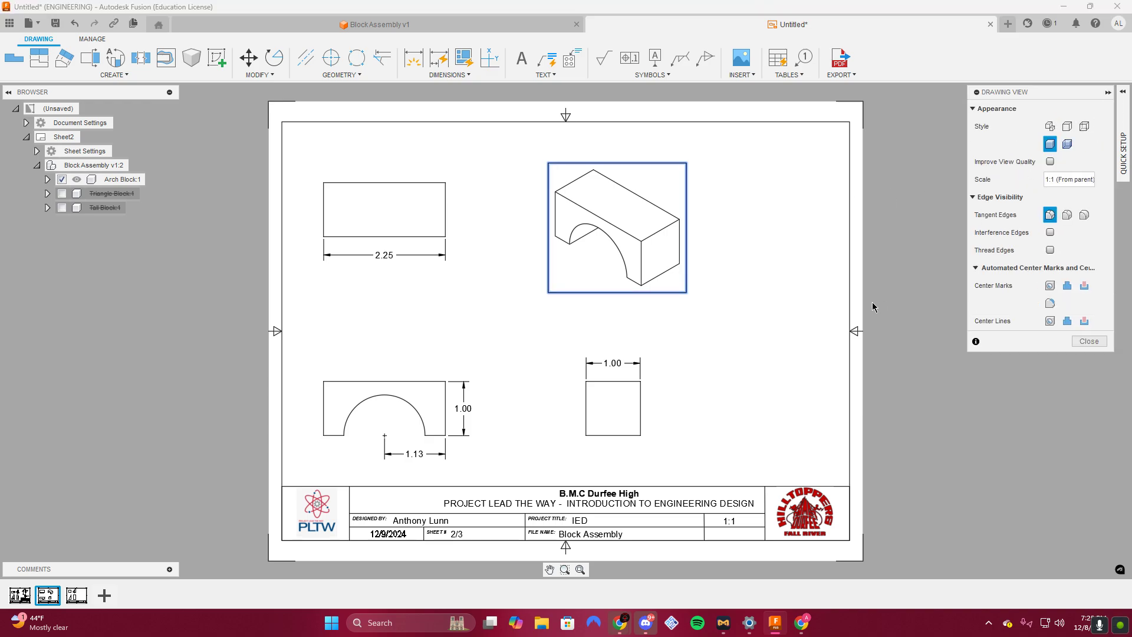
pyautogui.click(21, 597)
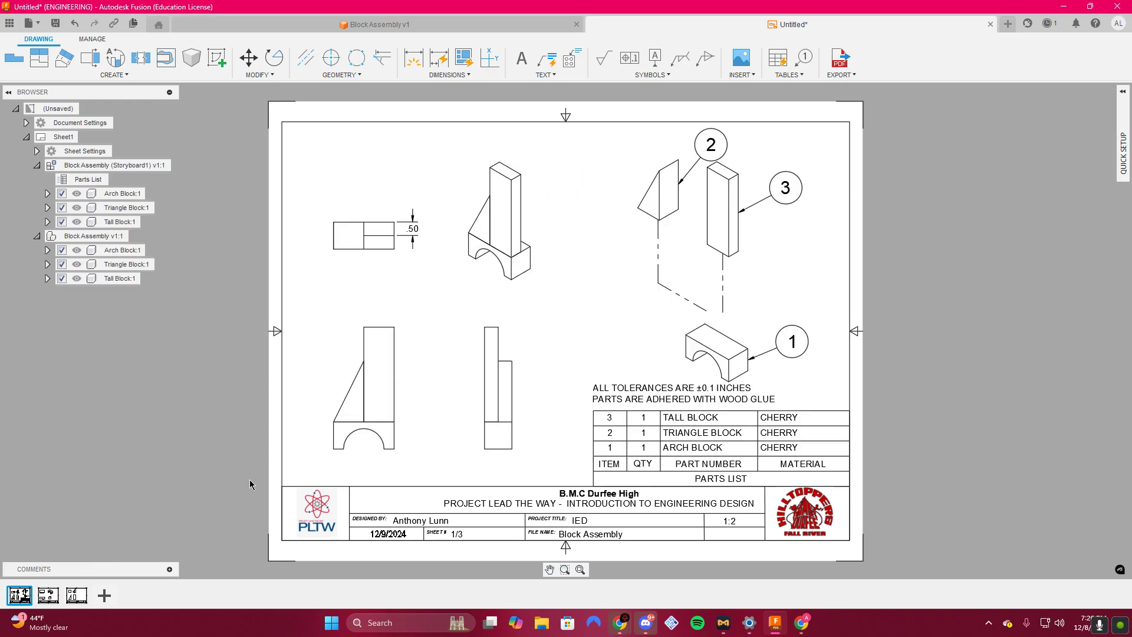
pyautogui.click(1095, 126)
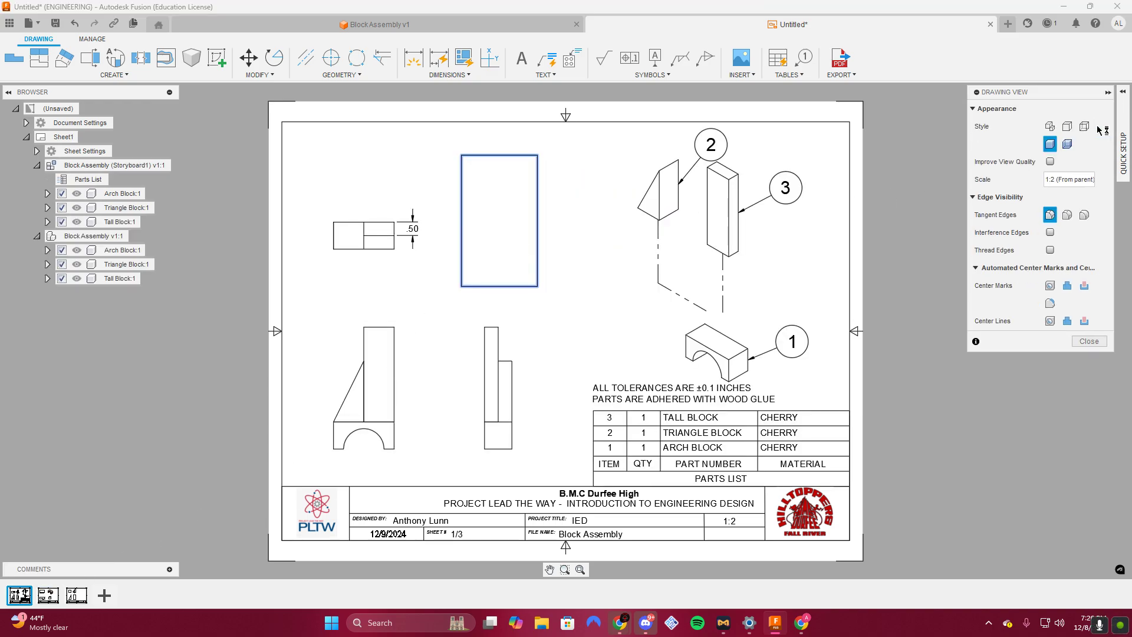
# Space out the triangle block's four views on the third sheet, shifting the side and isometric views well to the right of the others.
pyautogui.click(48, 596)
pyautogui.click(76, 595)
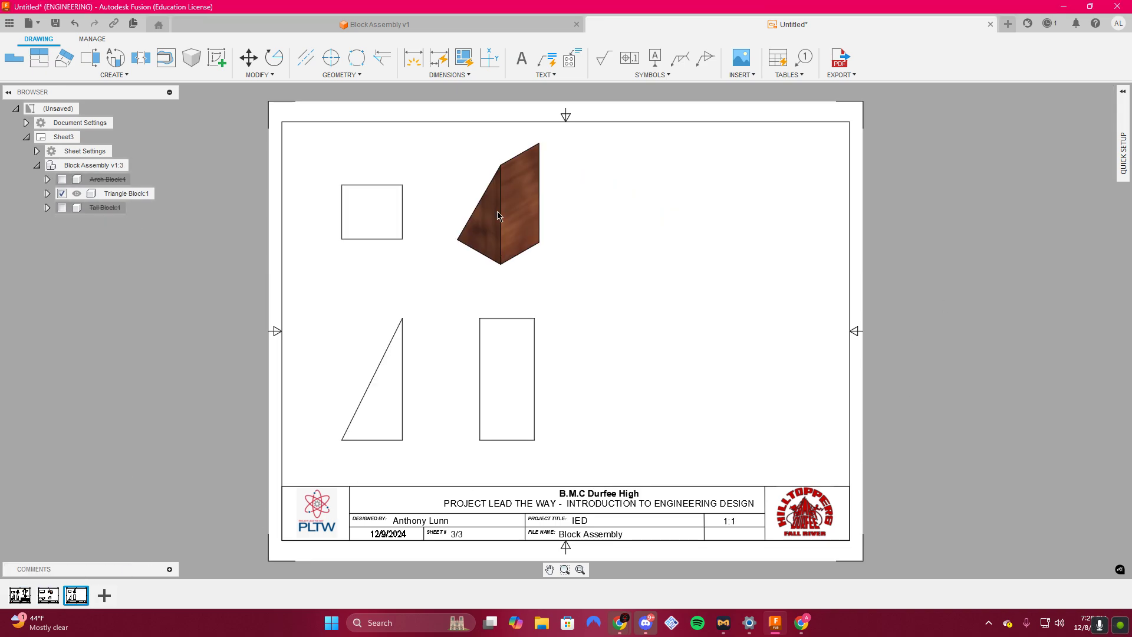
pyautogui.moveTo(497, 216); pyautogui.dragTo(647, 213)
pyautogui.moveTo(525, 398); pyautogui.dragTo(661, 398)
pyautogui.moveTo(401, 214); pyautogui.dragTo(401, 202)
pyautogui.moveTo(402, 385); pyautogui.dragTo(426, 390)
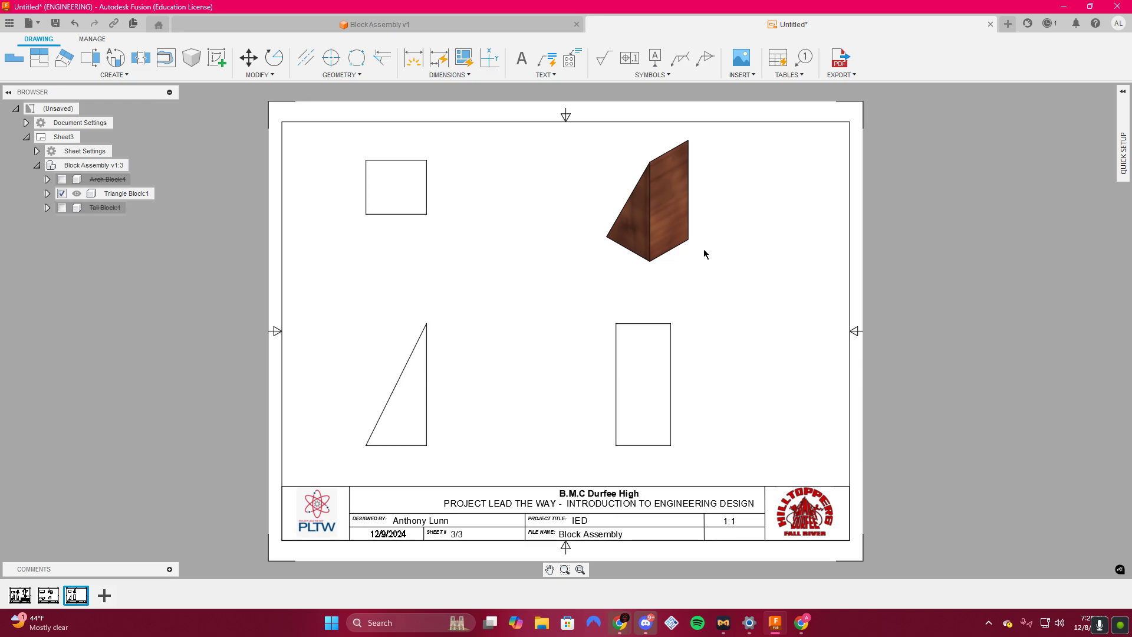
pyautogui.moveTo(668, 208); pyautogui.dragTo(604, 207)
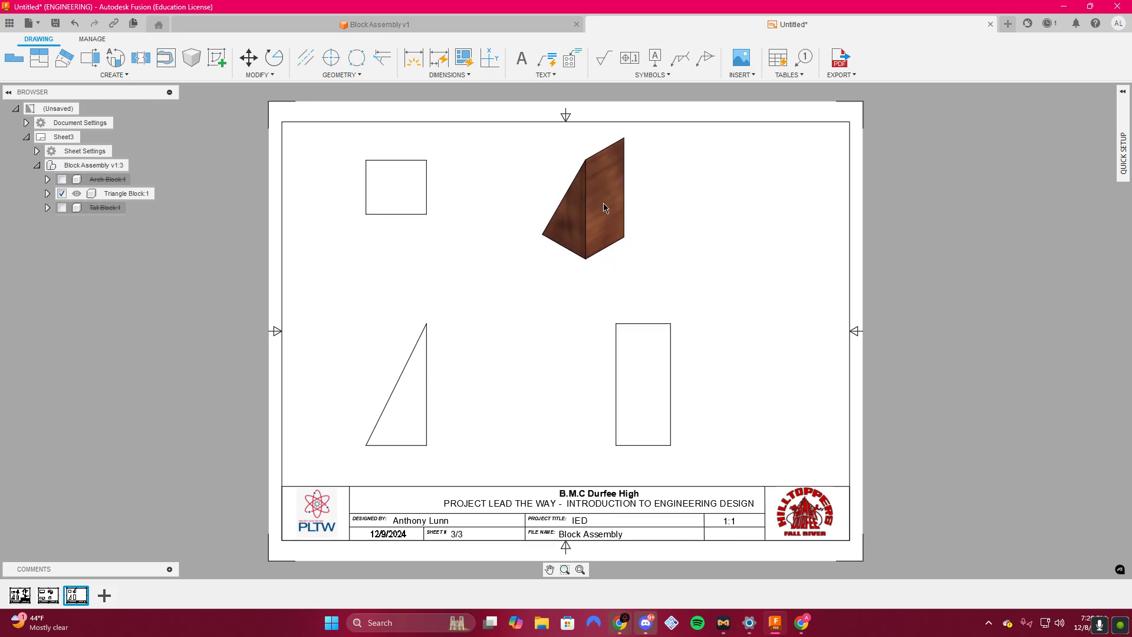
# Dimension the triangle block's height to the right of its front view.
pyautogui.click(419, 60)
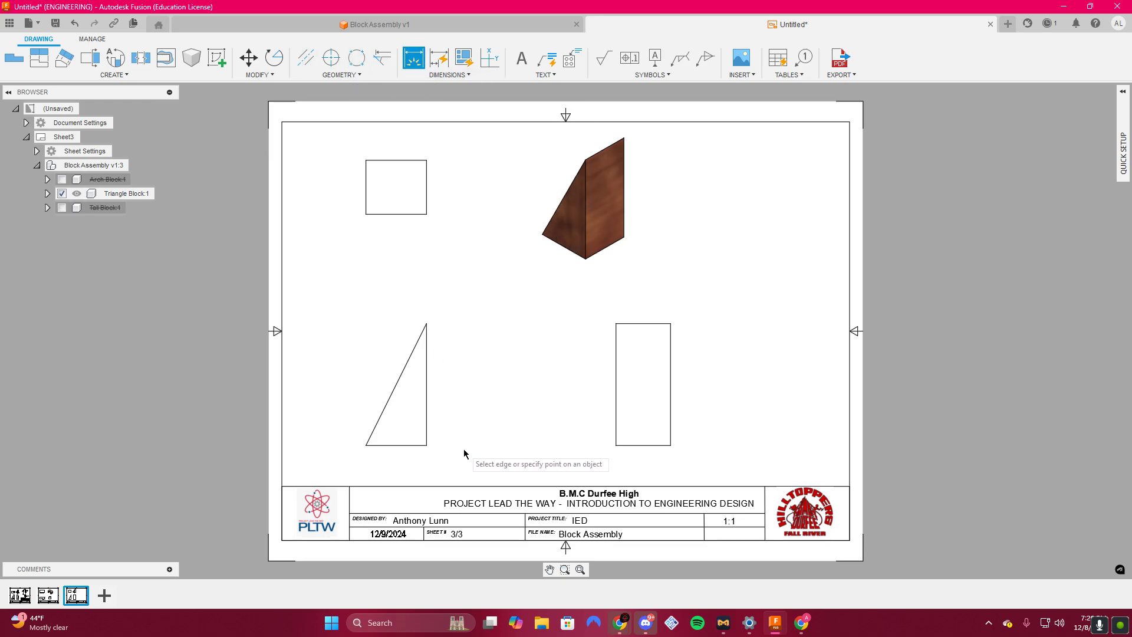
pyautogui.click(426, 445)
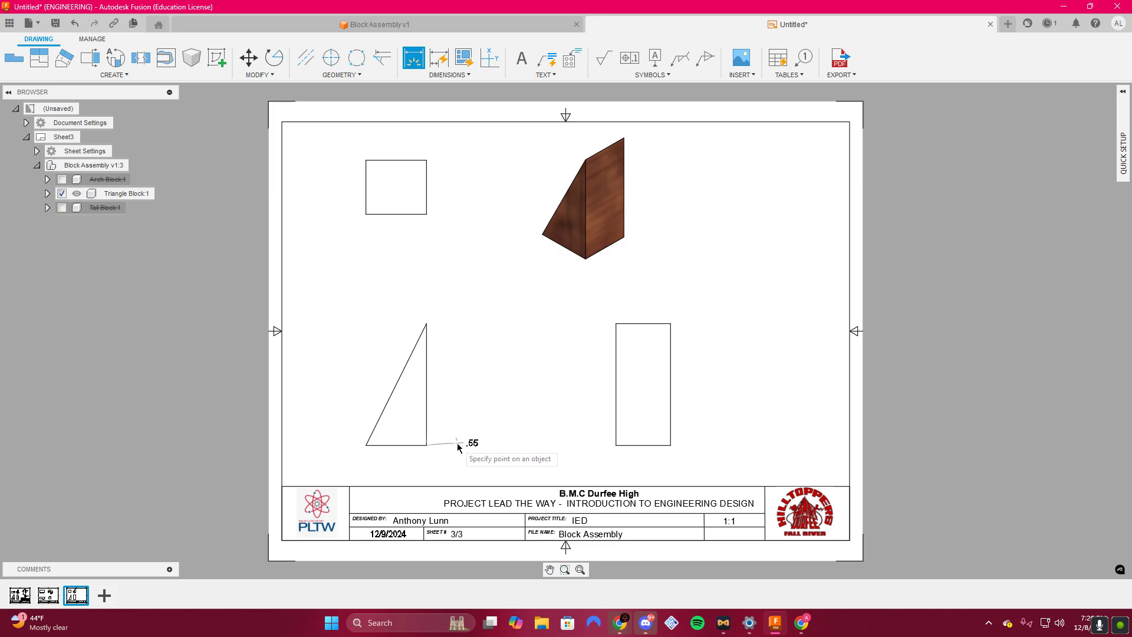
pyautogui.click(427, 324)
pyautogui.click(481, 353)
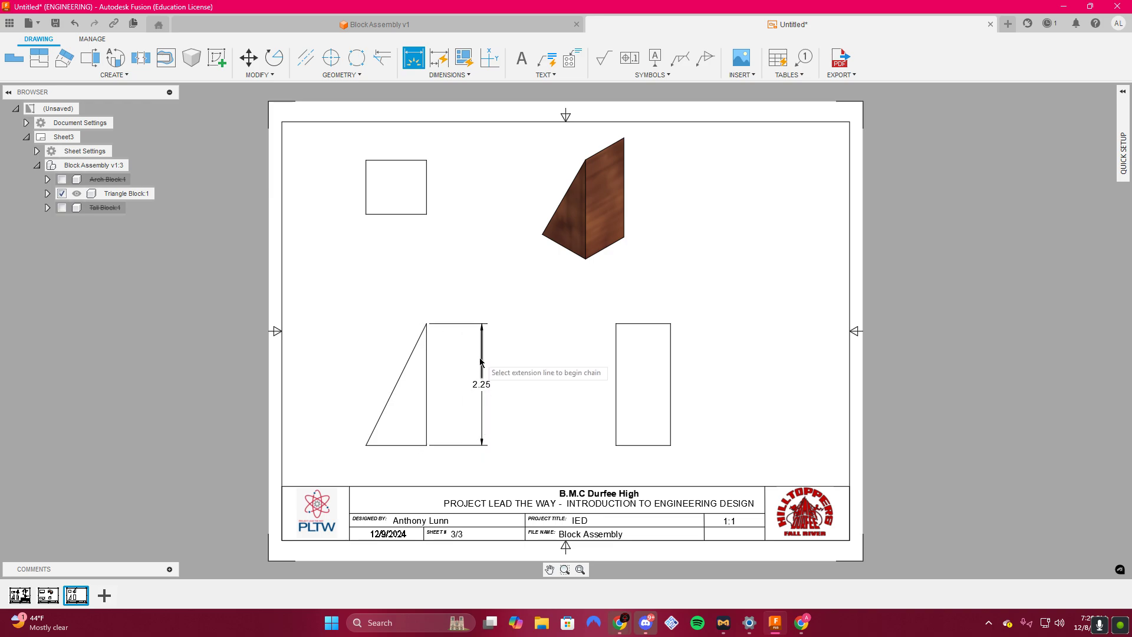
# Dimension the triangle block's width below its top view and its depth above its side view.
pyautogui.click(365, 213)
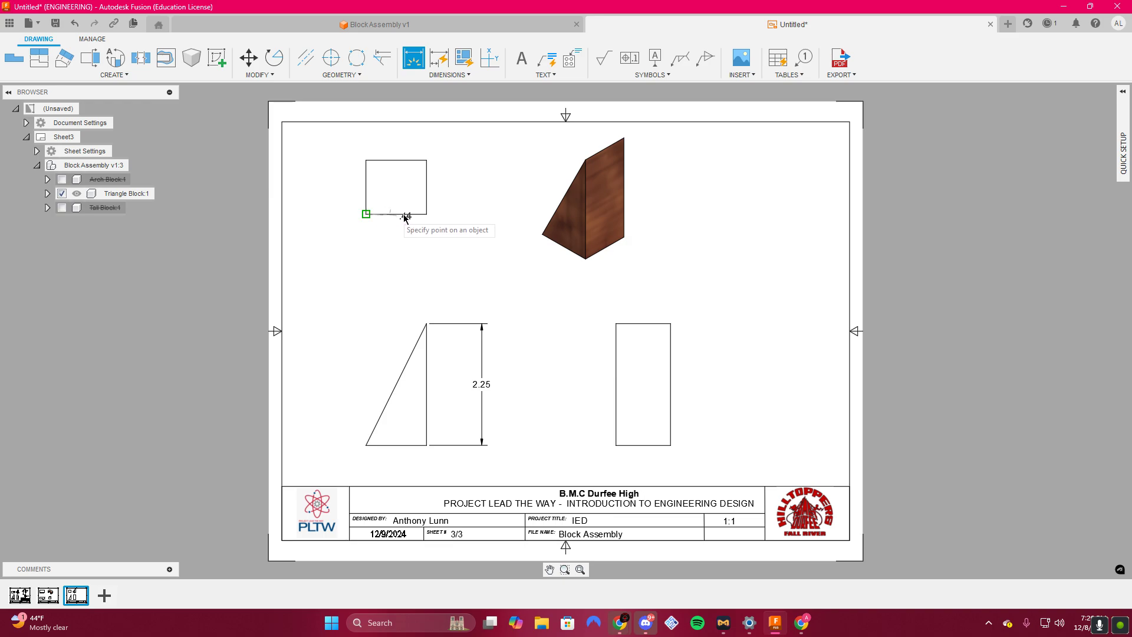
pyautogui.click(425, 252)
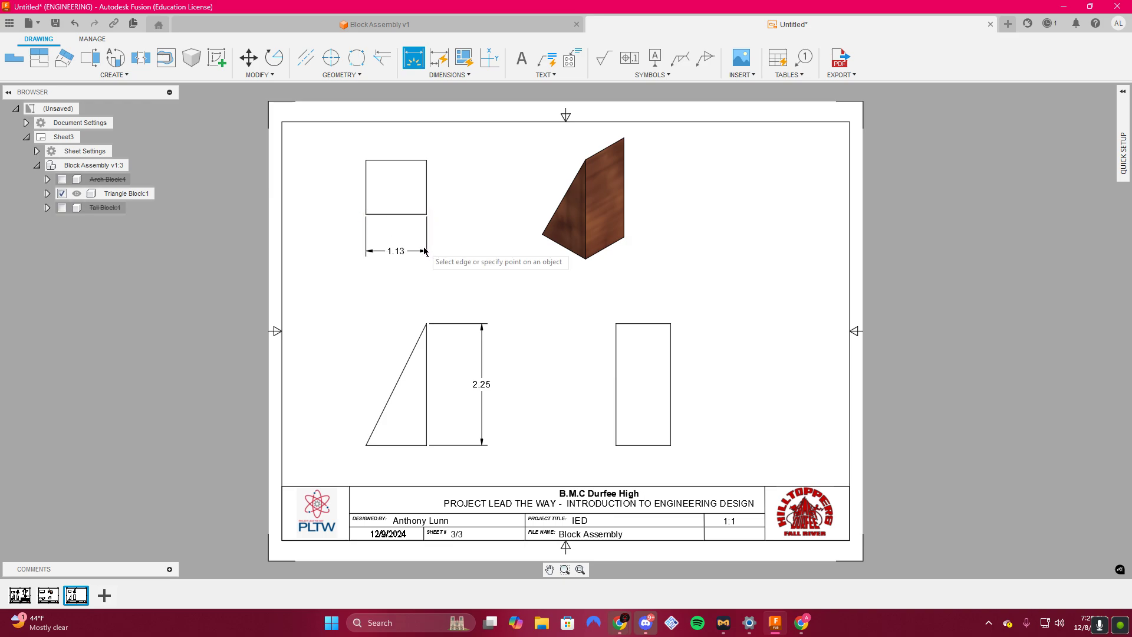
pyautogui.click(617, 323)
pyautogui.click(671, 324)
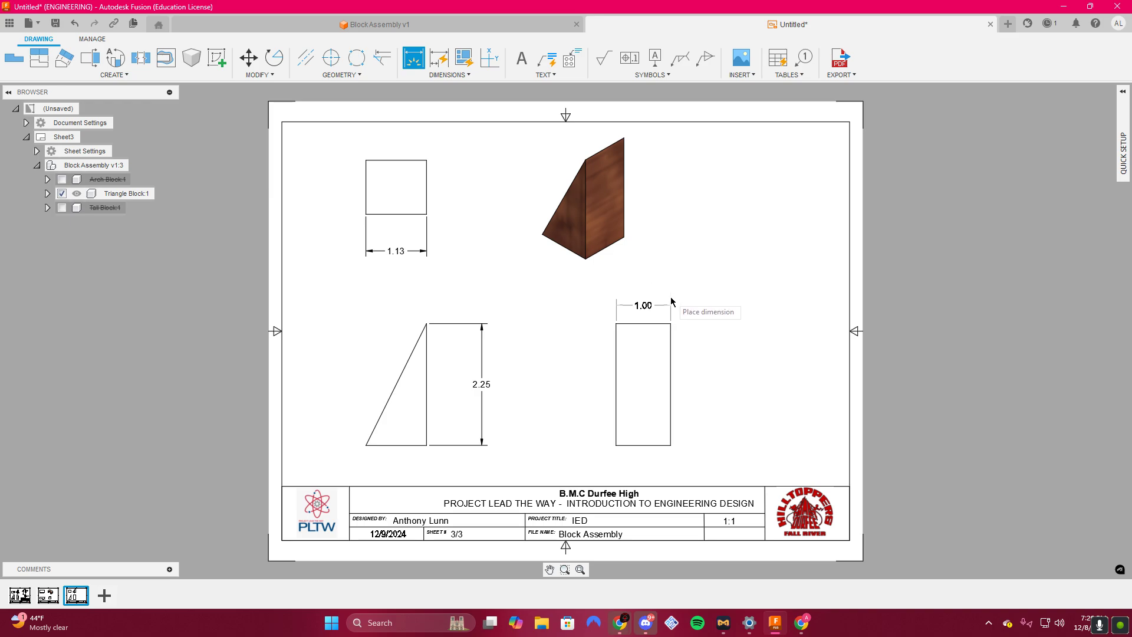
pyautogui.click(667, 292)
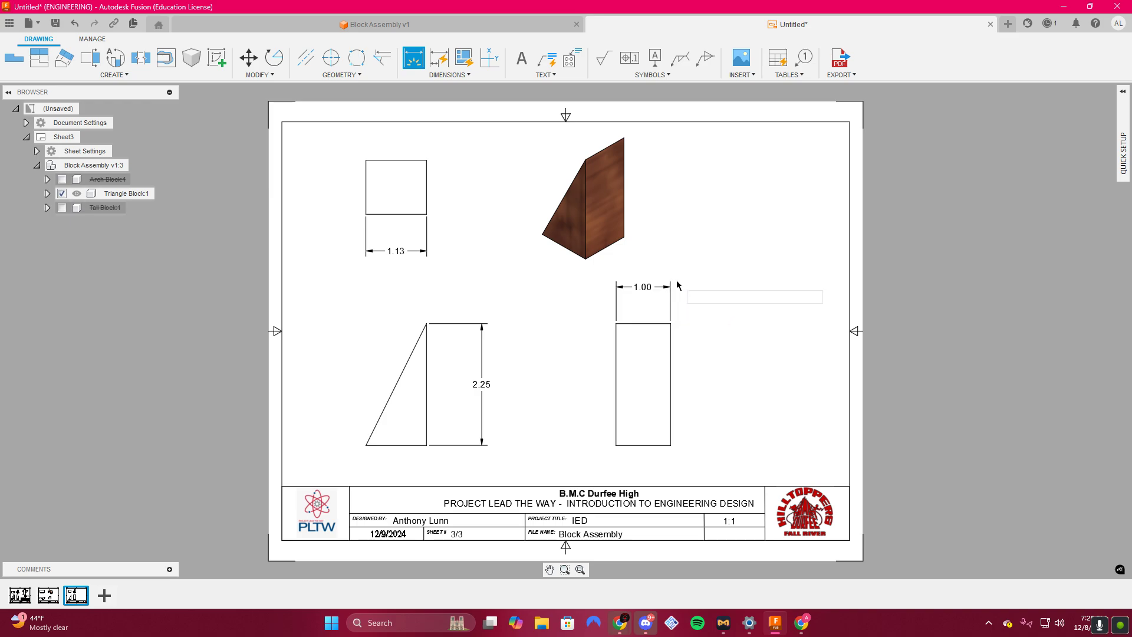
# Add a fourth sheet and place a front base view of the block assembly at 1:1 scale on its left half.
pyautogui.click(114, 593)
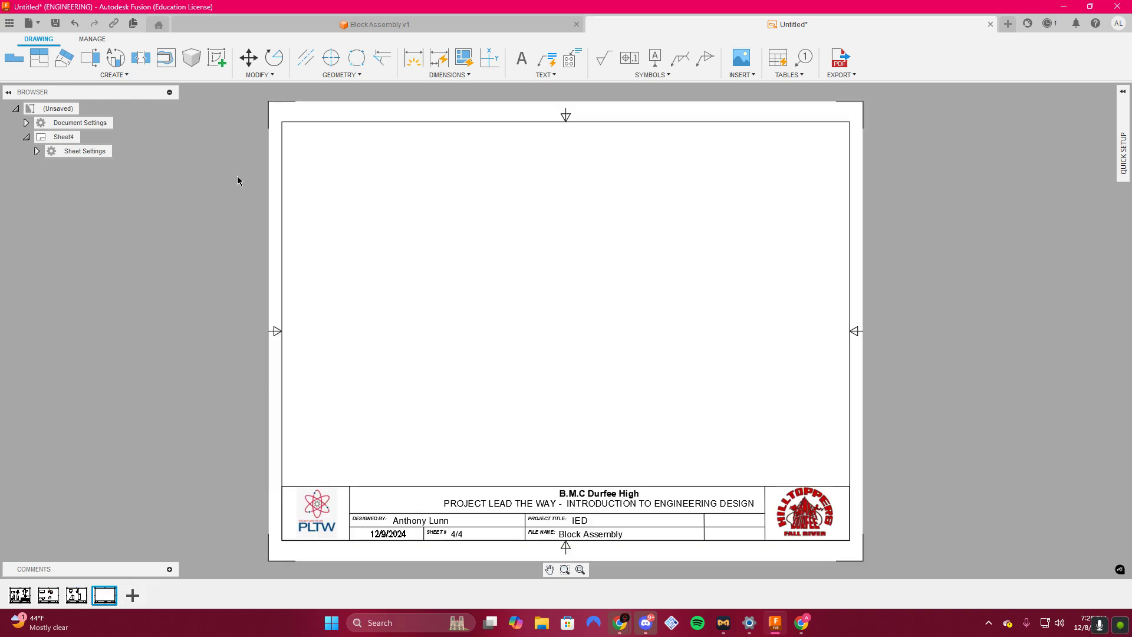
pyautogui.click(14, 57)
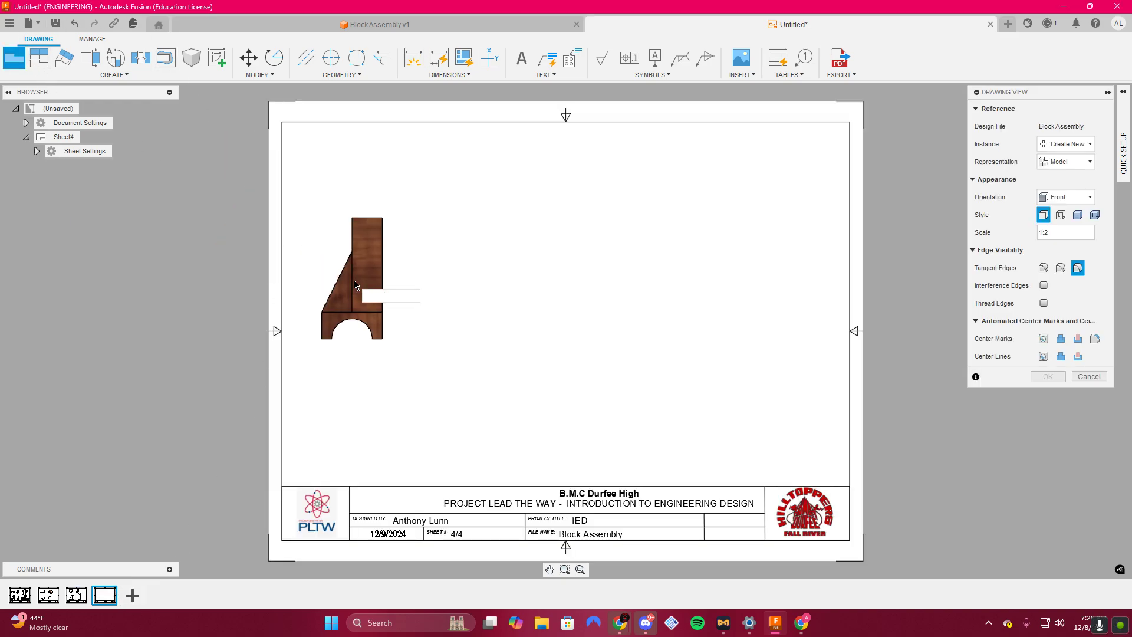
pyautogui.click(385, 363)
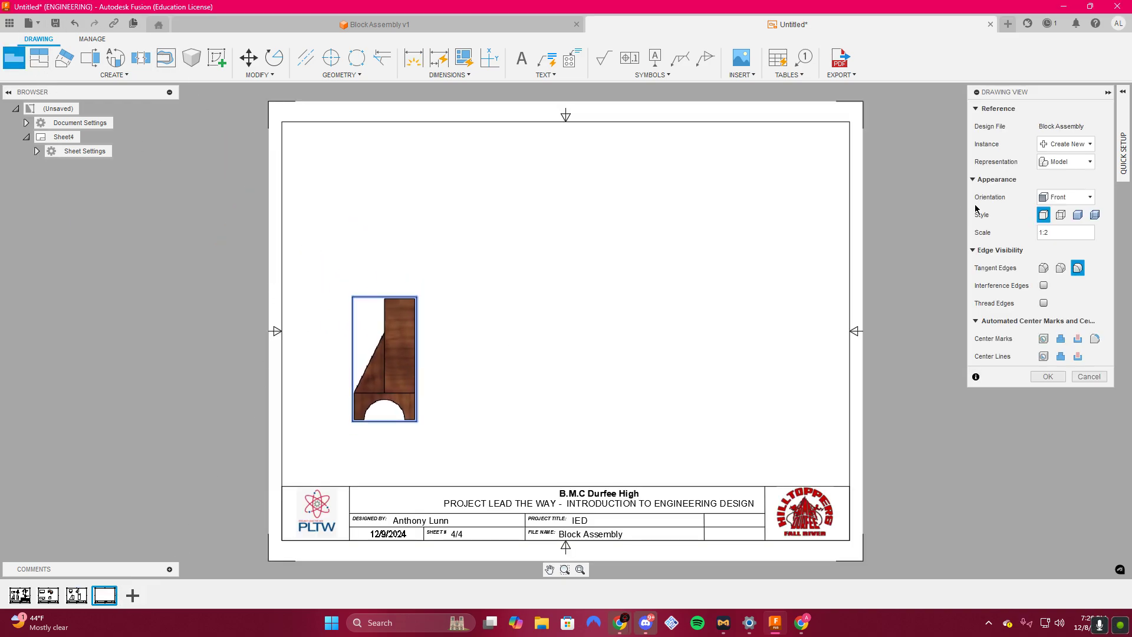
pyautogui.click(1061, 231)
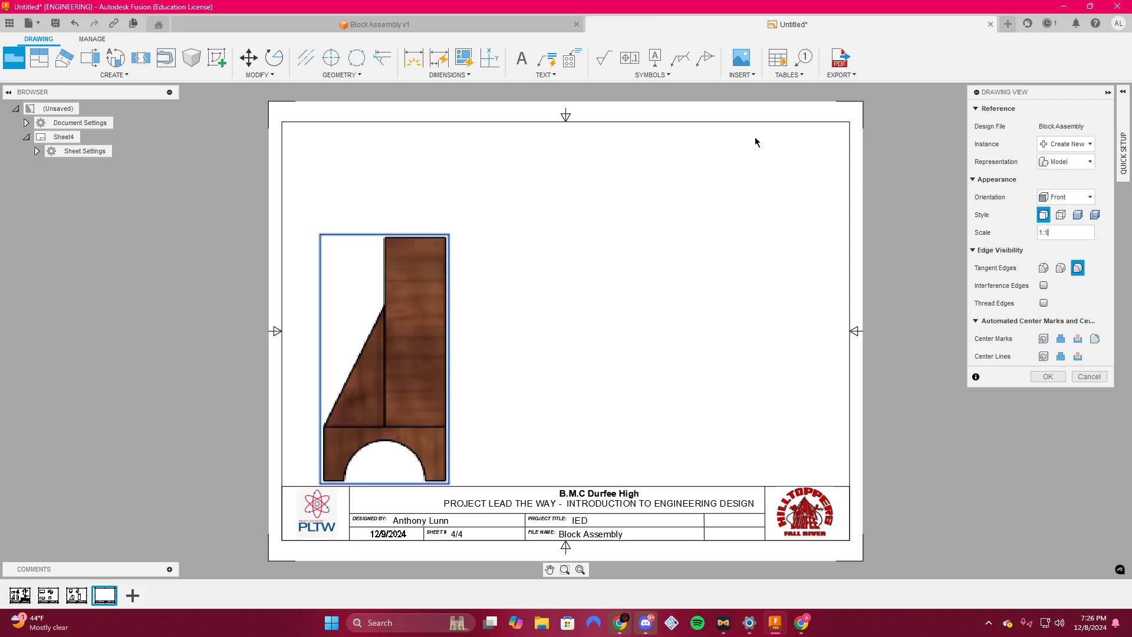
pyautogui.click(36, 151)
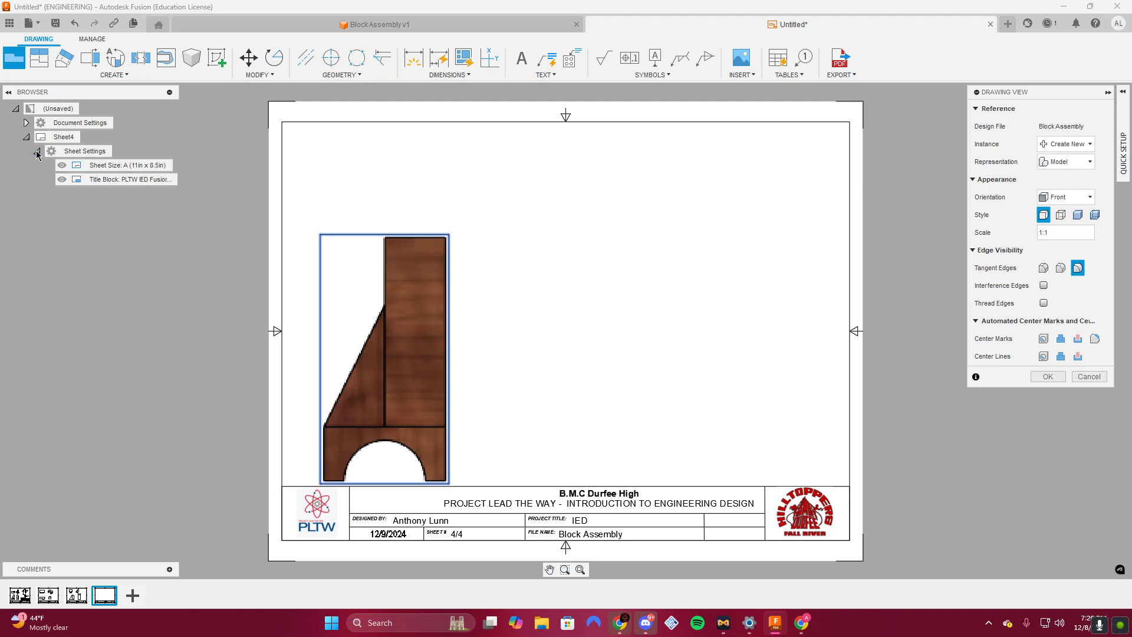
pyautogui.click(36, 152)
pyautogui.click(1037, 375)
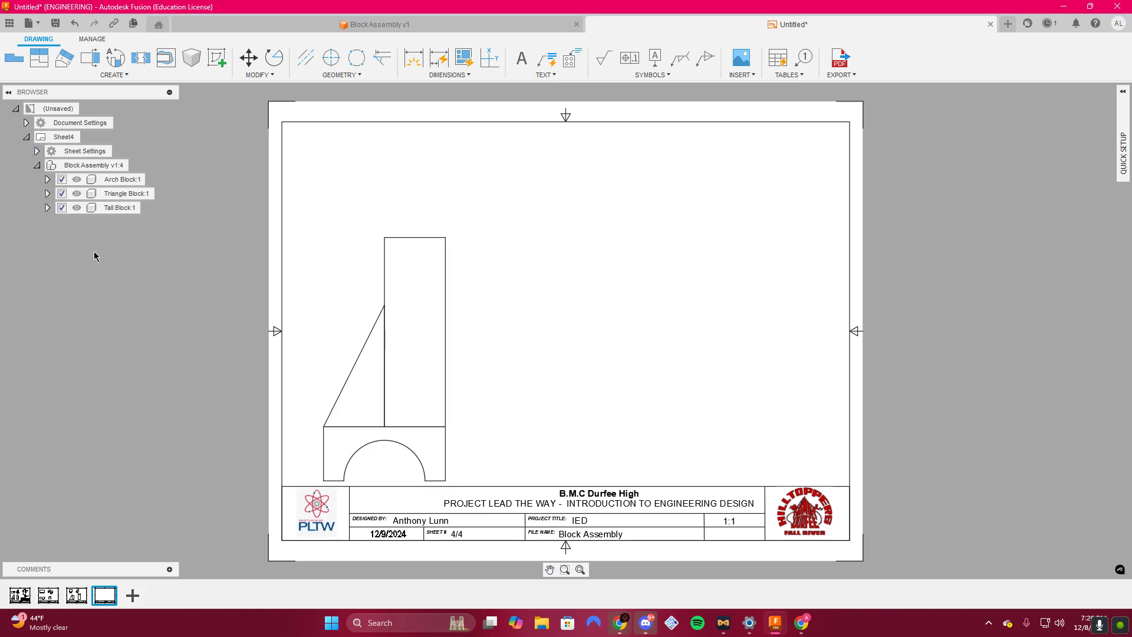
# Exclude the triangle and arch blocks from the fourth sheet's view and shift the remaining tall block view toward the lower-left corner.
pyautogui.click(62, 194)
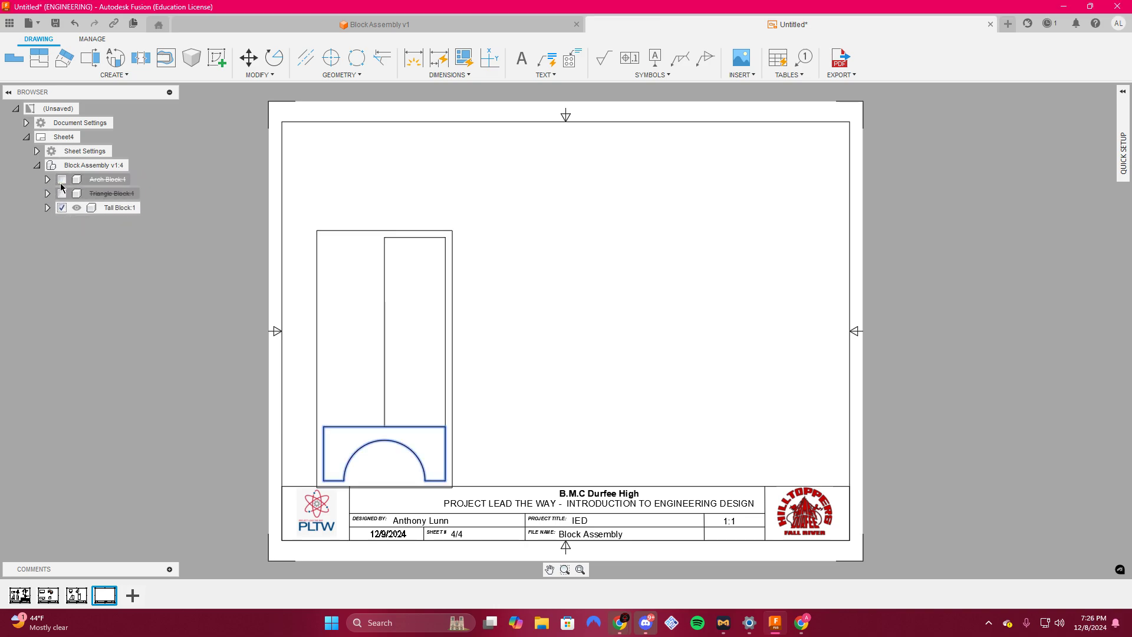
pyautogui.click(61, 179)
pyautogui.click(374, 392)
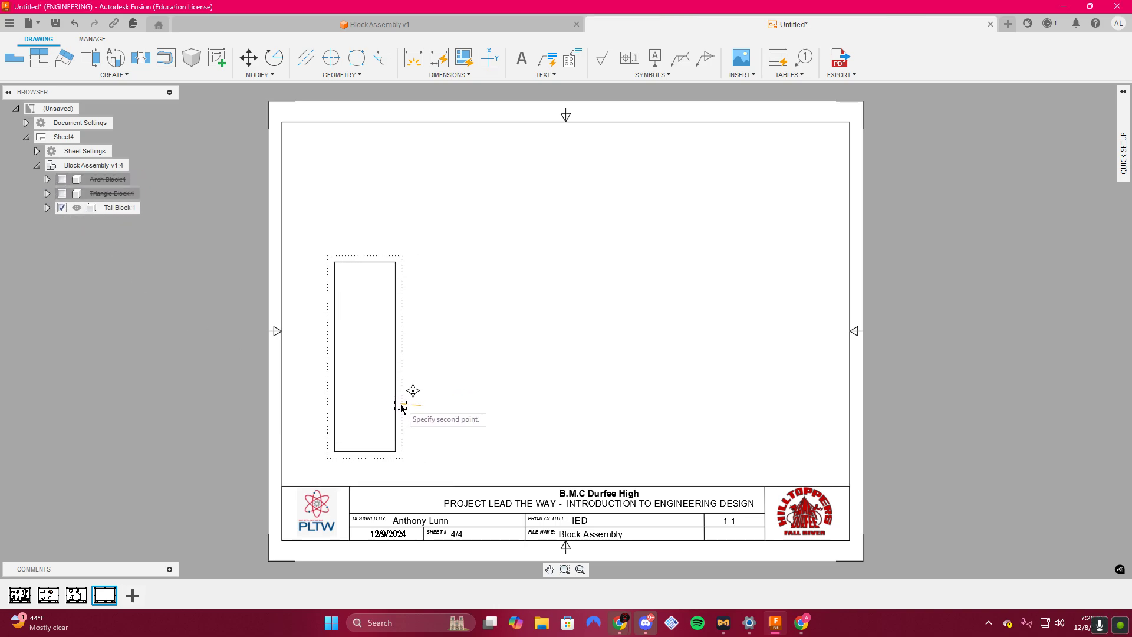
pyautogui.click(400, 408)
# Project top, right-side and isometric views from the tall block's front view.
pyautogui.click(37, 65)
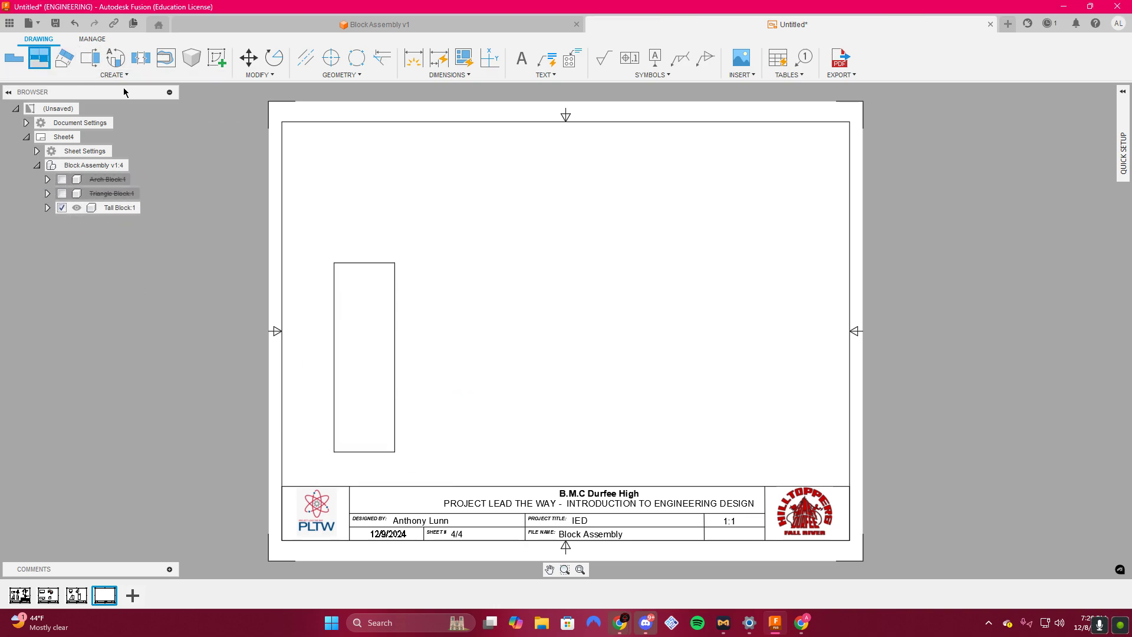
pyautogui.click(359, 295)
pyautogui.click(377, 195)
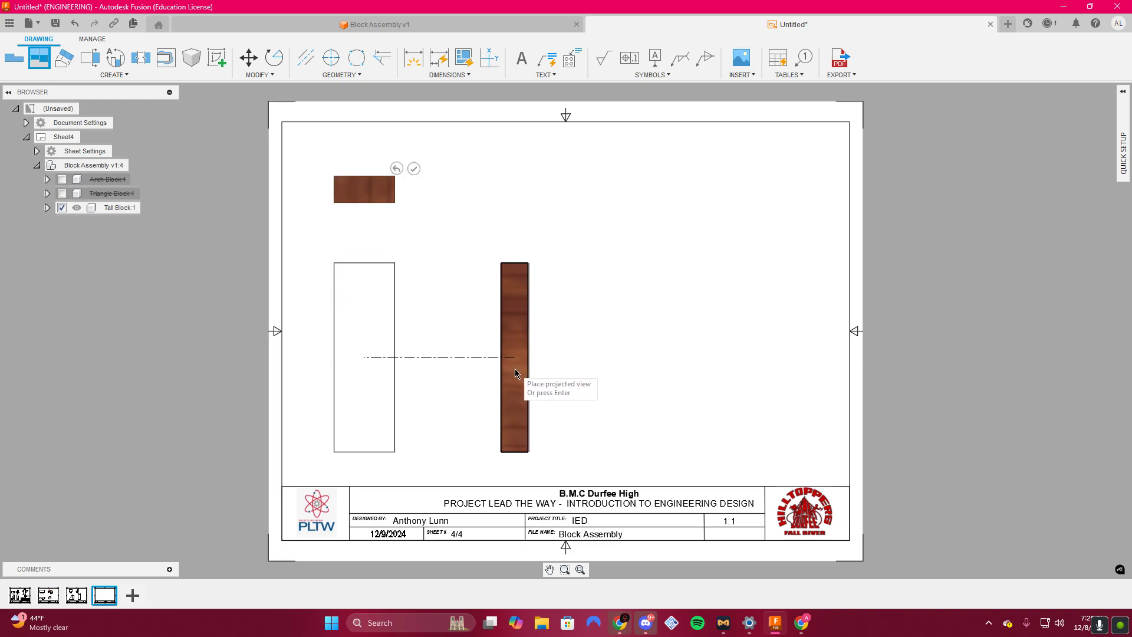
pyautogui.click(515, 369)
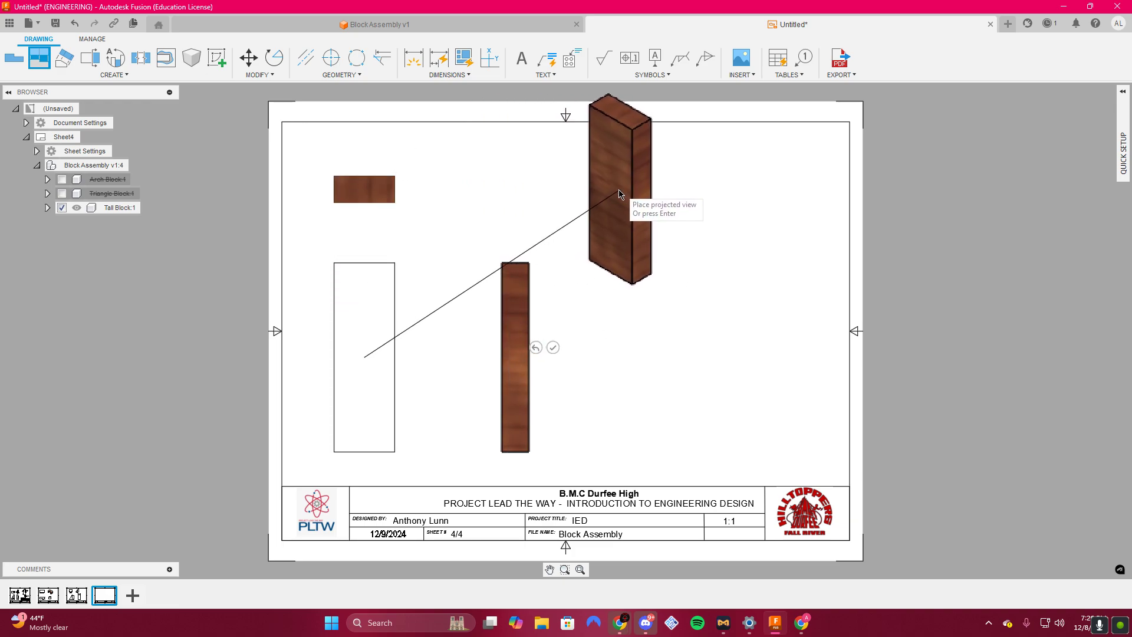
pyautogui.click(653, 203)
pyautogui.click(693, 182)
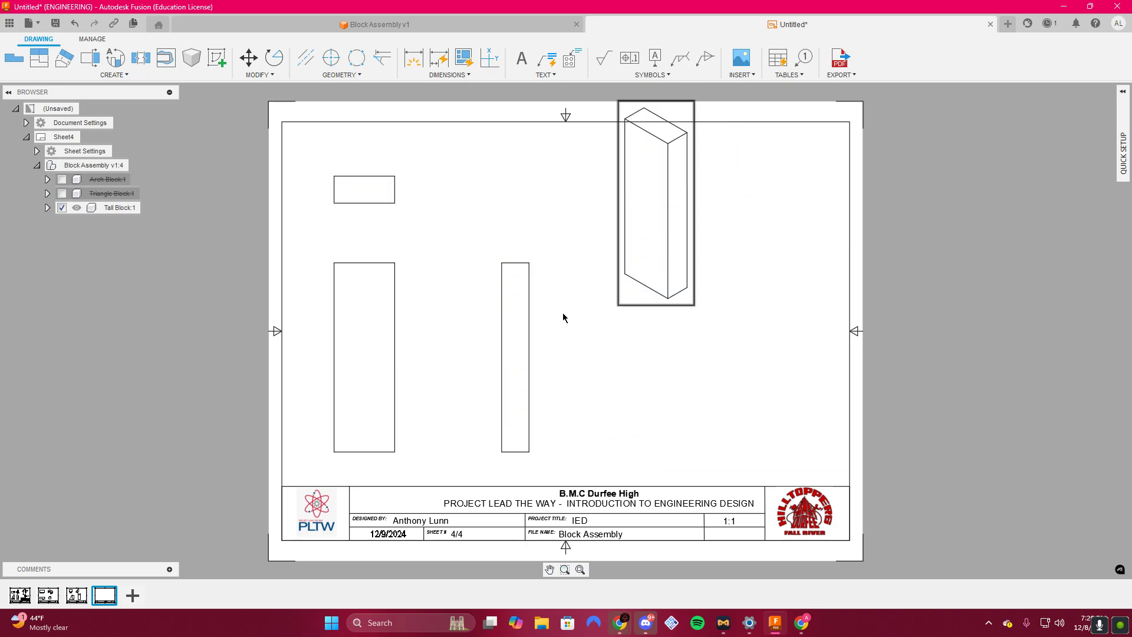
# Space out the tall block's views, raising the top view and moving the side and isometric views right, all within the border.
pyautogui.moveTo(523, 339); pyautogui.dragTo(724, 371)
pyautogui.moveTo(661, 204); pyautogui.dragTo(571, 221)
pyautogui.moveTo(716, 311); pyautogui.dragTo(632, 334)
pyautogui.moveTo(592, 260); pyautogui.dragTo(754, 252)
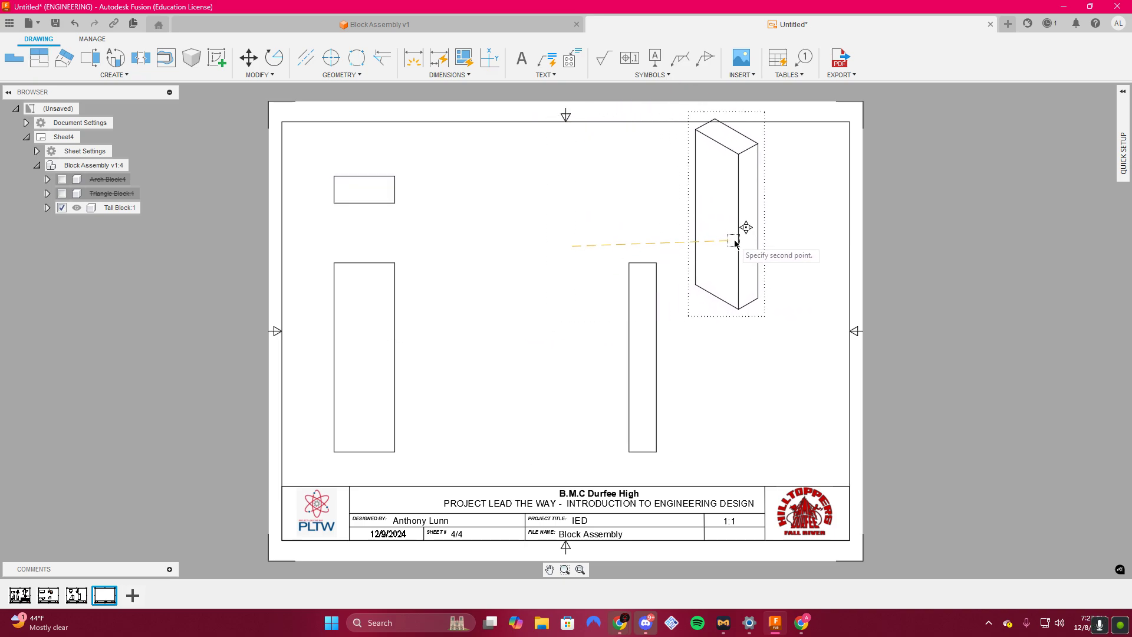
pyautogui.moveTo(636, 342); pyautogui.dragTo(579, 336)
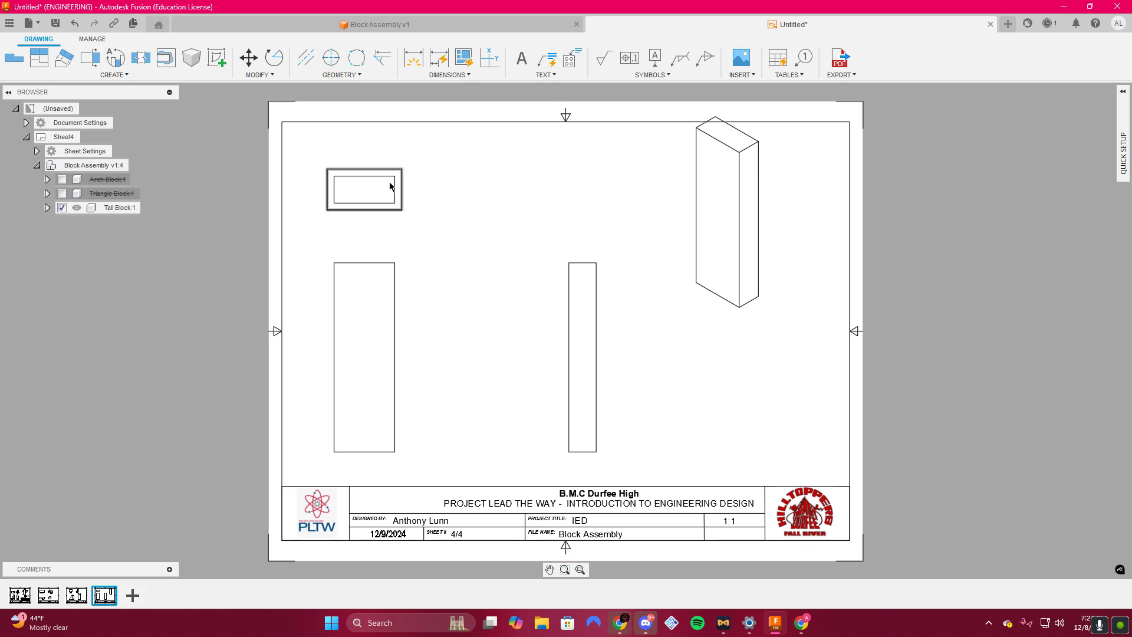
pyautogui.moveTo(390, 186); pyautogui.dragTo(402, 148)
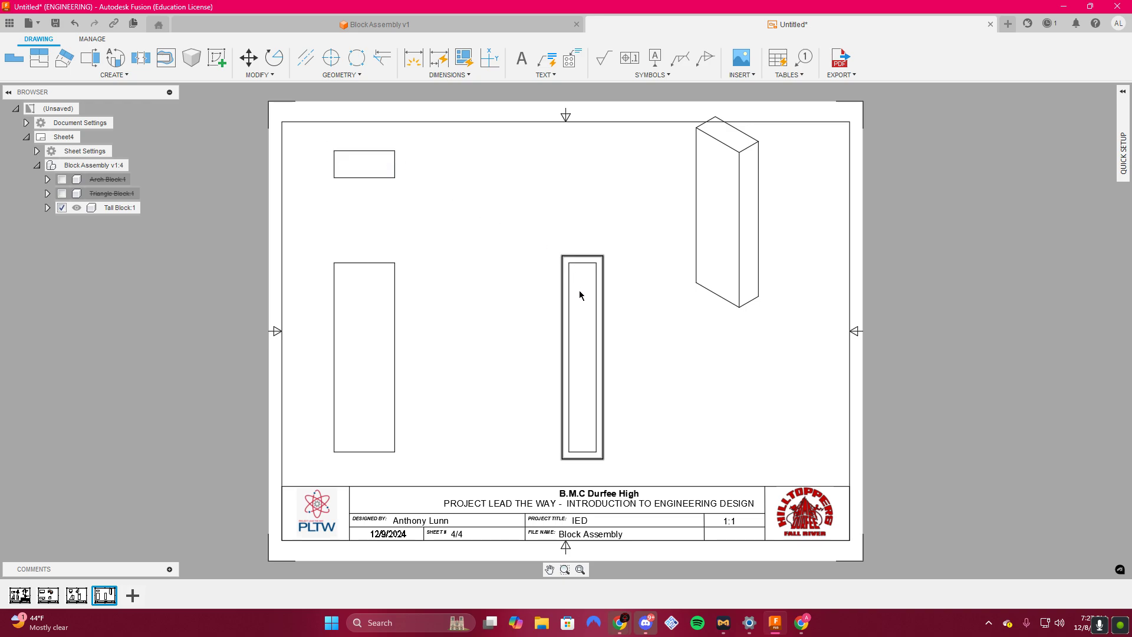
pyautogui.moveTo(580, 295); pyautogui.dragTo(553, 306)
pyautogui.moveTo(730, 232); pyautogui.dragTo(687, 253)
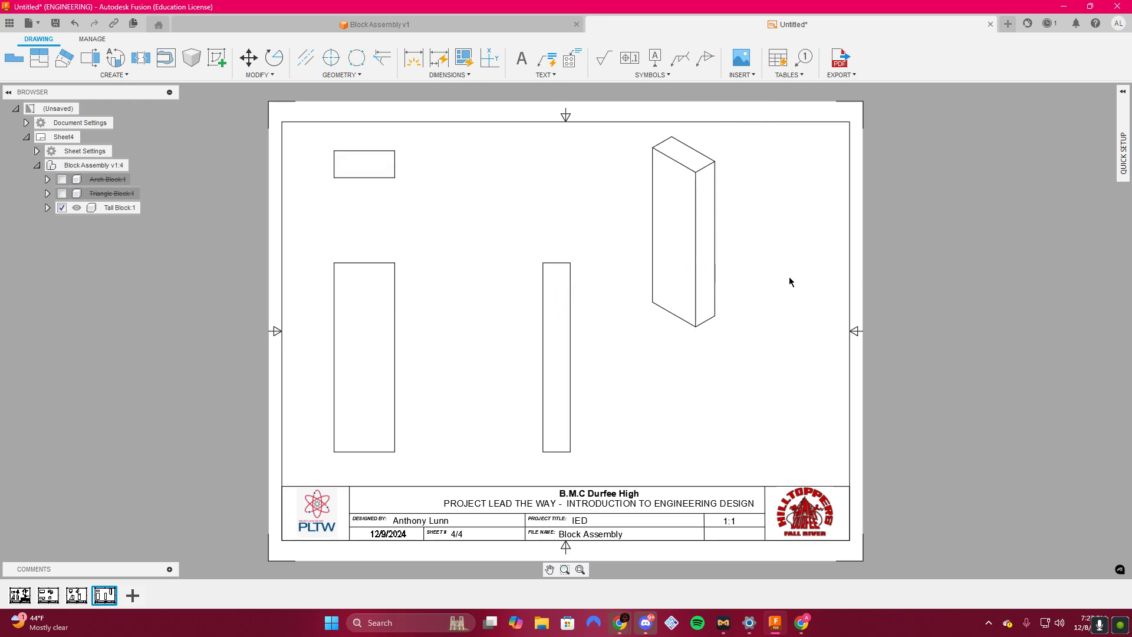
# Set the style of the tall block's isometric view to shaded.
pyautogui.doubleClick(687, 230)
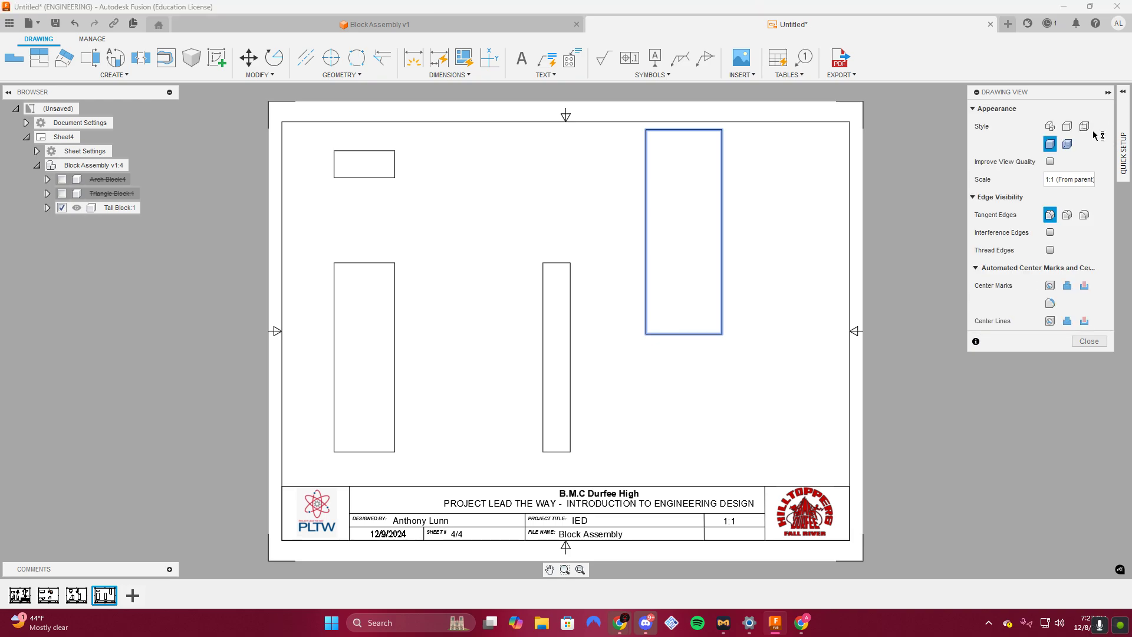
pyautogui.click(76, 595)
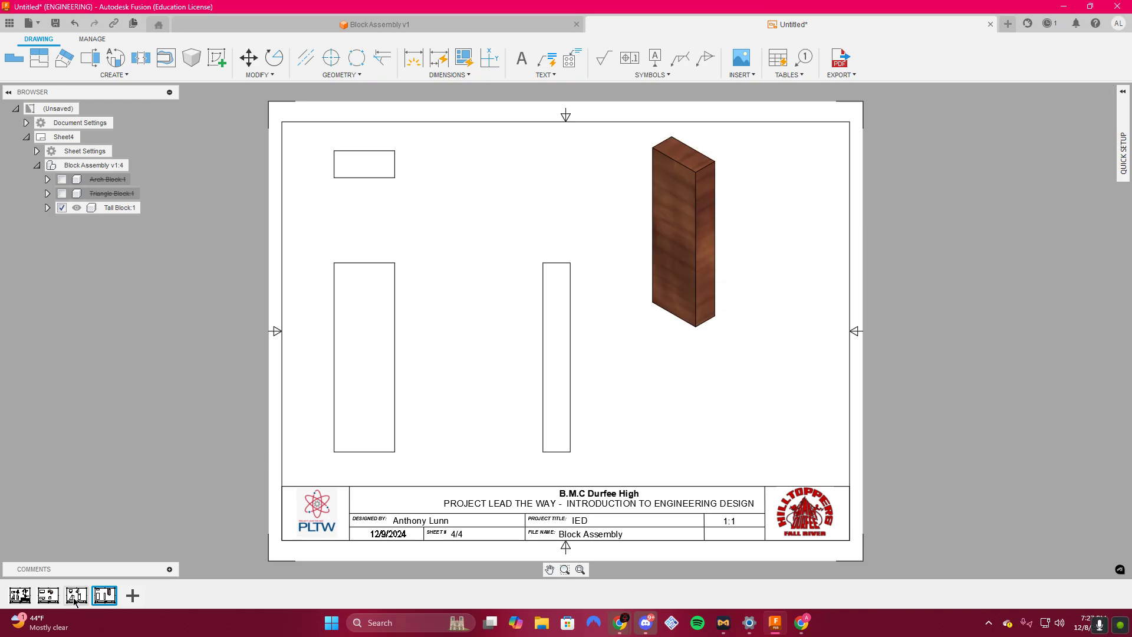
pyautogui.click(105, 596)
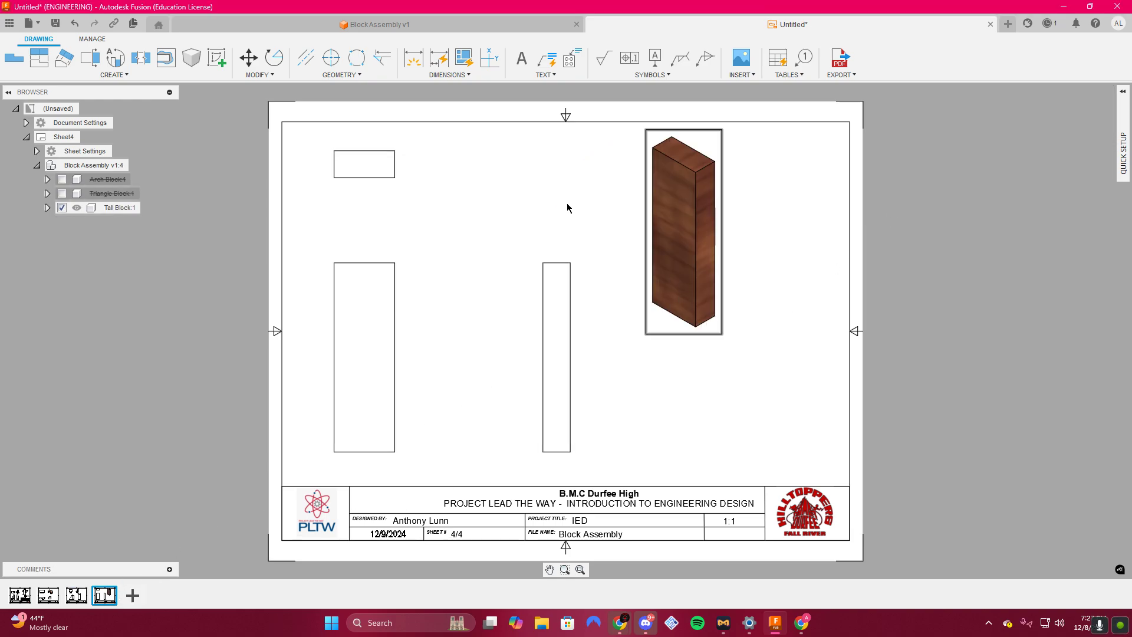
# Dimension the tall block's height to the right of its front view.
pyautogui.click(413, 59)
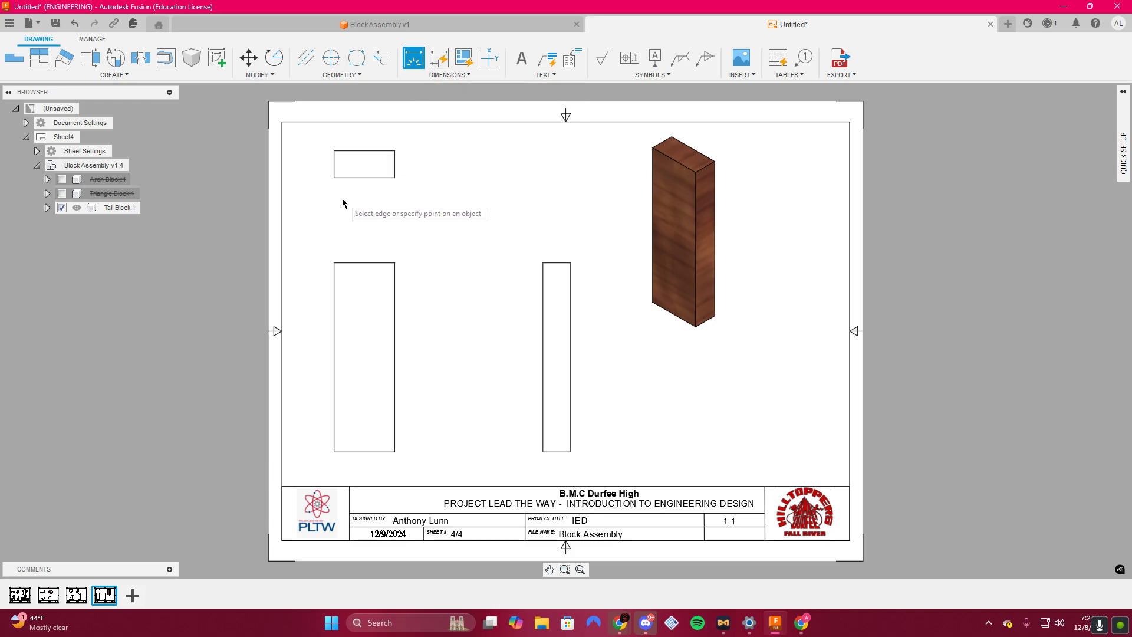
pyautogui.click(393, 263)
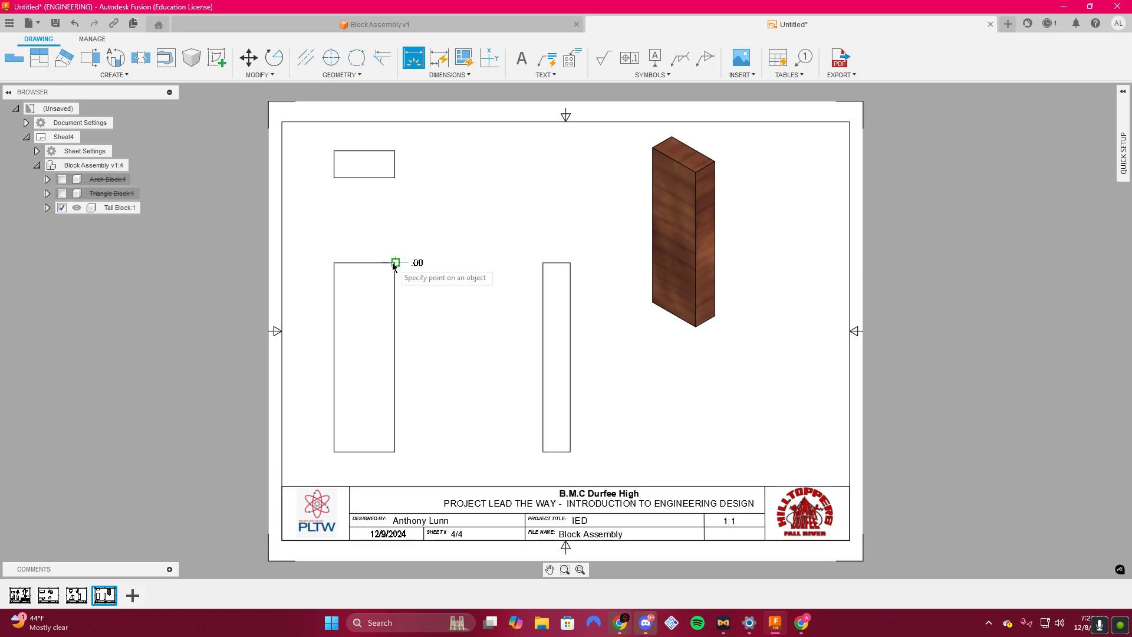
pyautogui.click(394, 453)
pyautogui.click(450, 421)
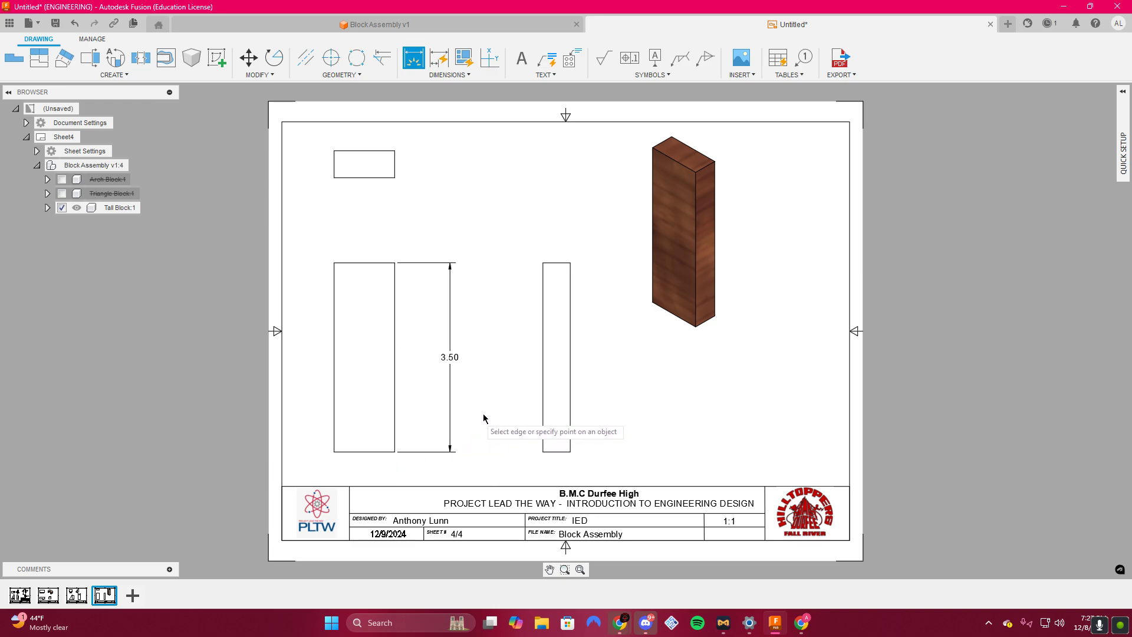
# Dimension the tall block's width below its top view and its thickness above its side view.
pyautogui.click(363, 182)
pyautogui.click(389, 196)
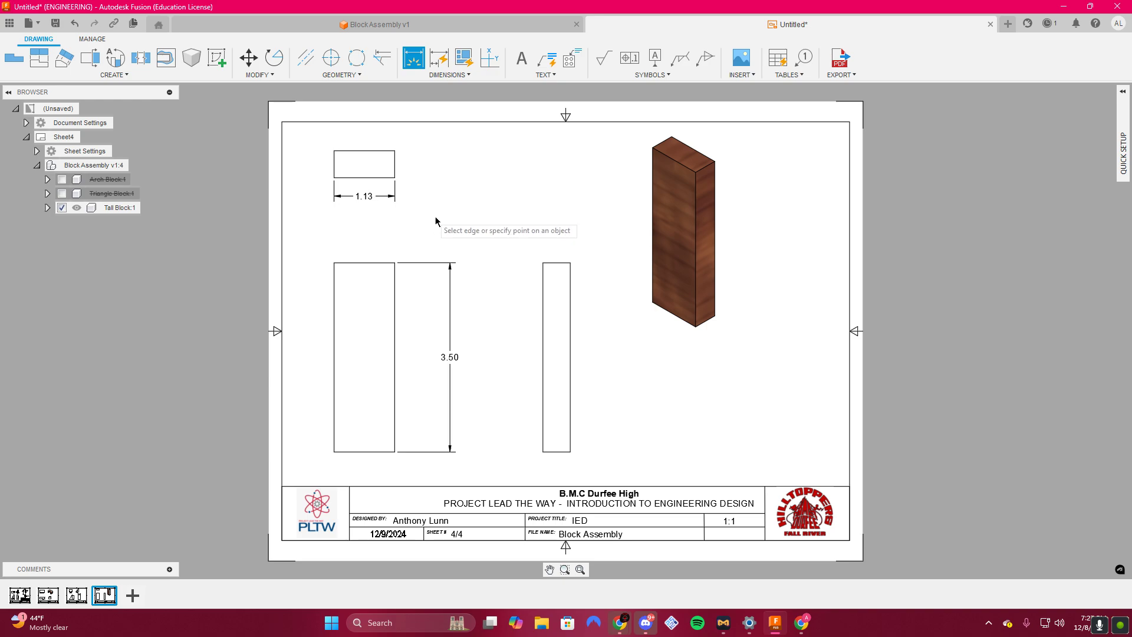
pyautogui.click(543, 263)
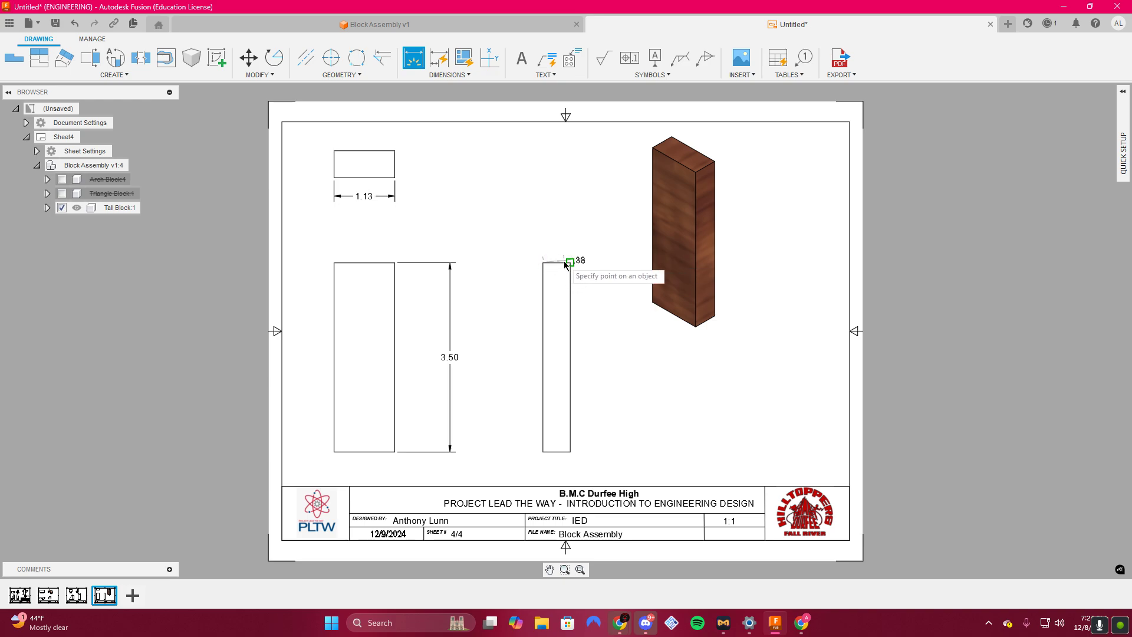
pyautogui.click(570, 263)
pyautogui.click(591, 227)
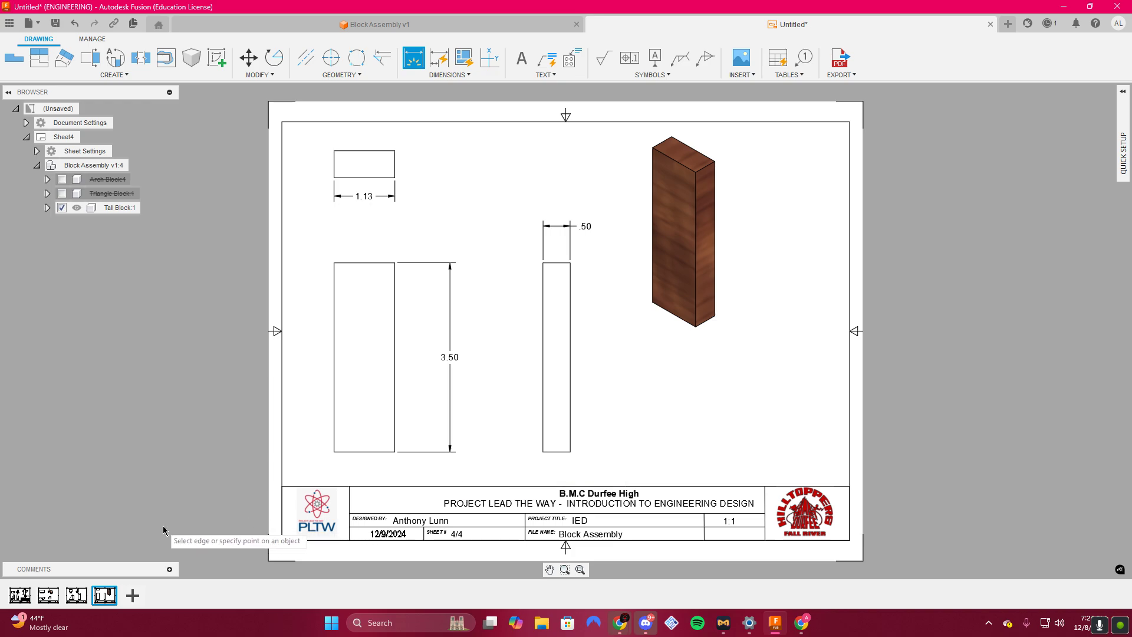
# Review the tall block, triangle block, arch block and assembly sheets for complete views and dimensions.
pyautogui.click(48, 596)
pyautogui.click(75, 597)
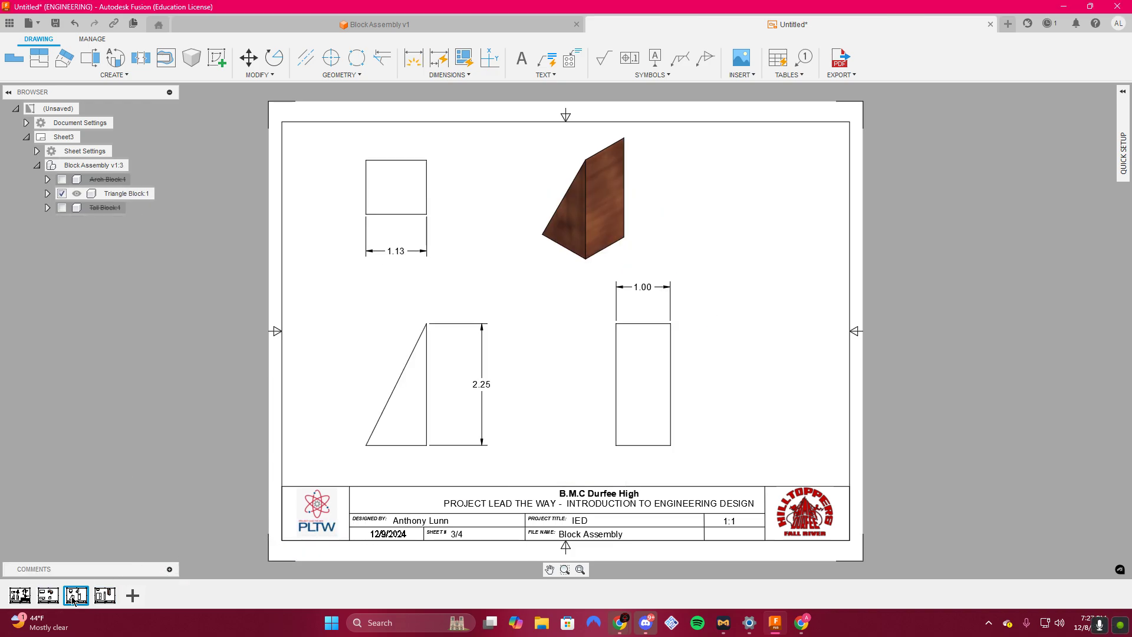
pyautogui.click(105, 596)
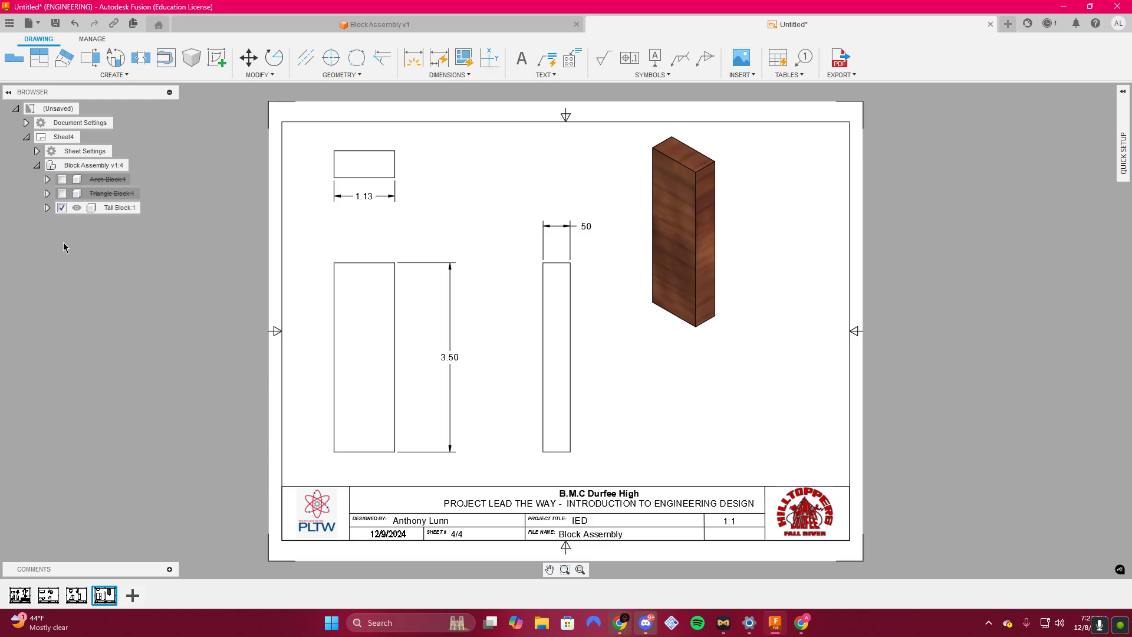
pyautogui.click(37, 166)
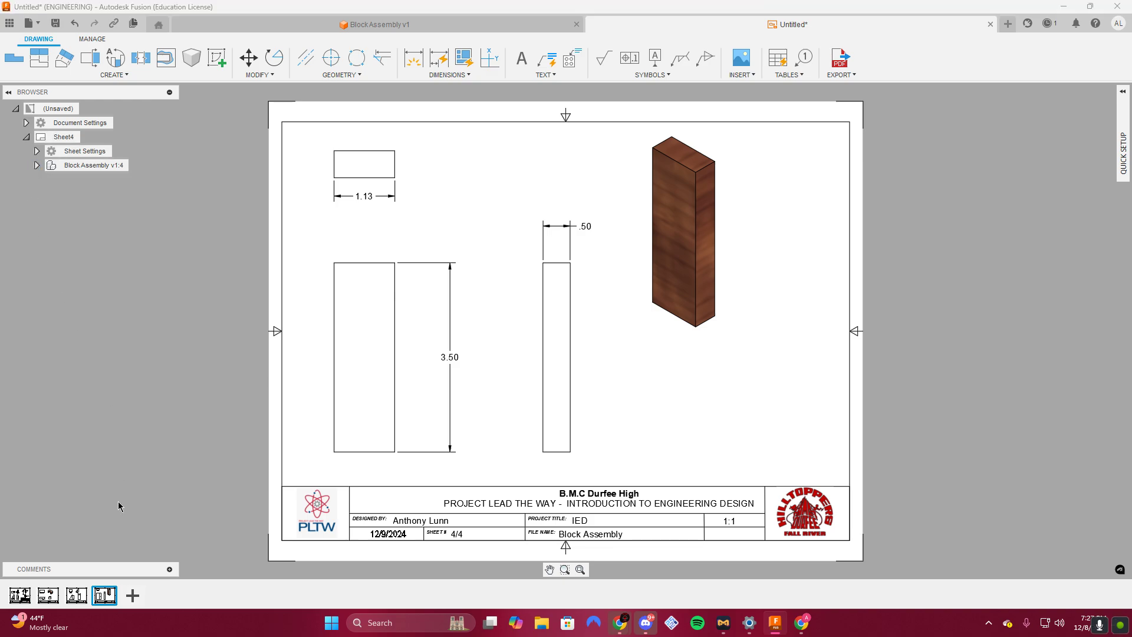
pyautogui.click(76, 595)
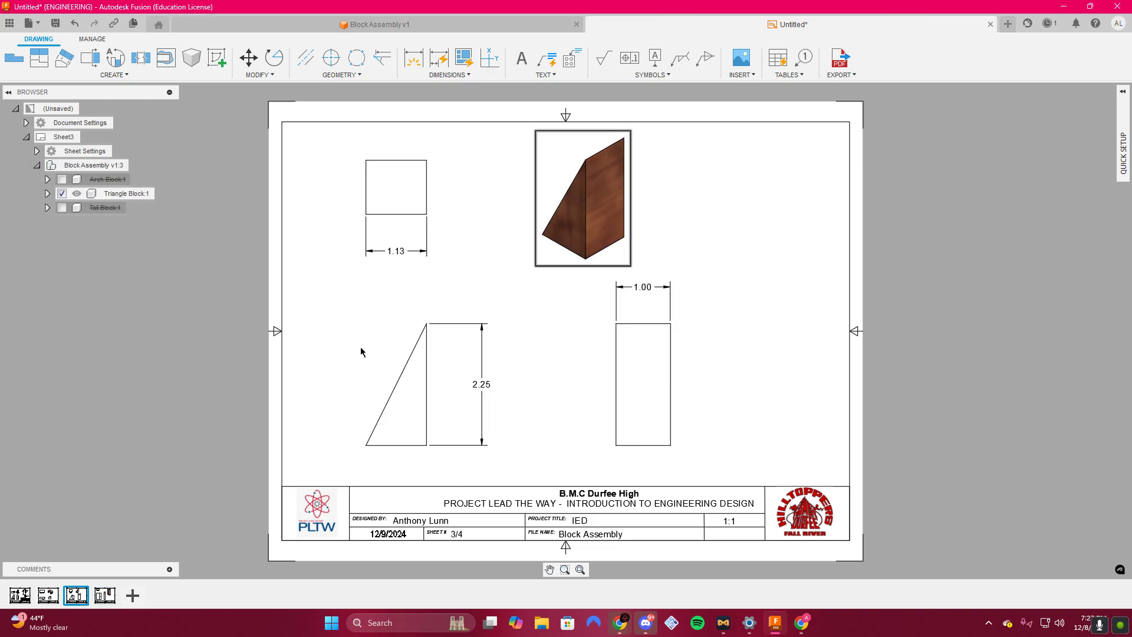
pyautogui.click(47, 596)
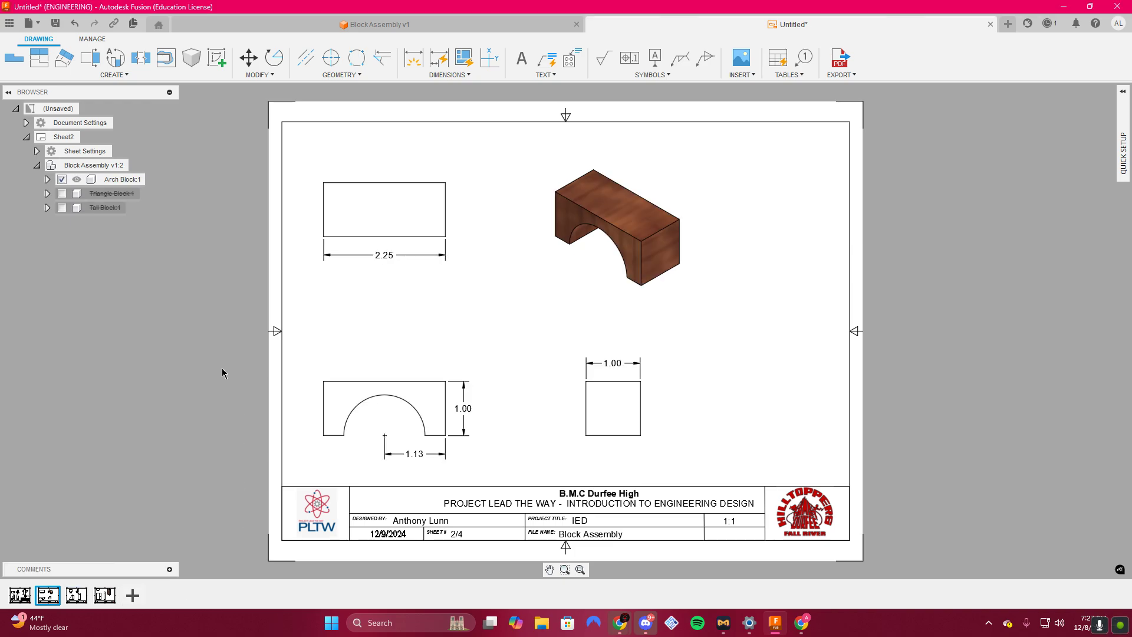
pyautogui.click(23, 596)
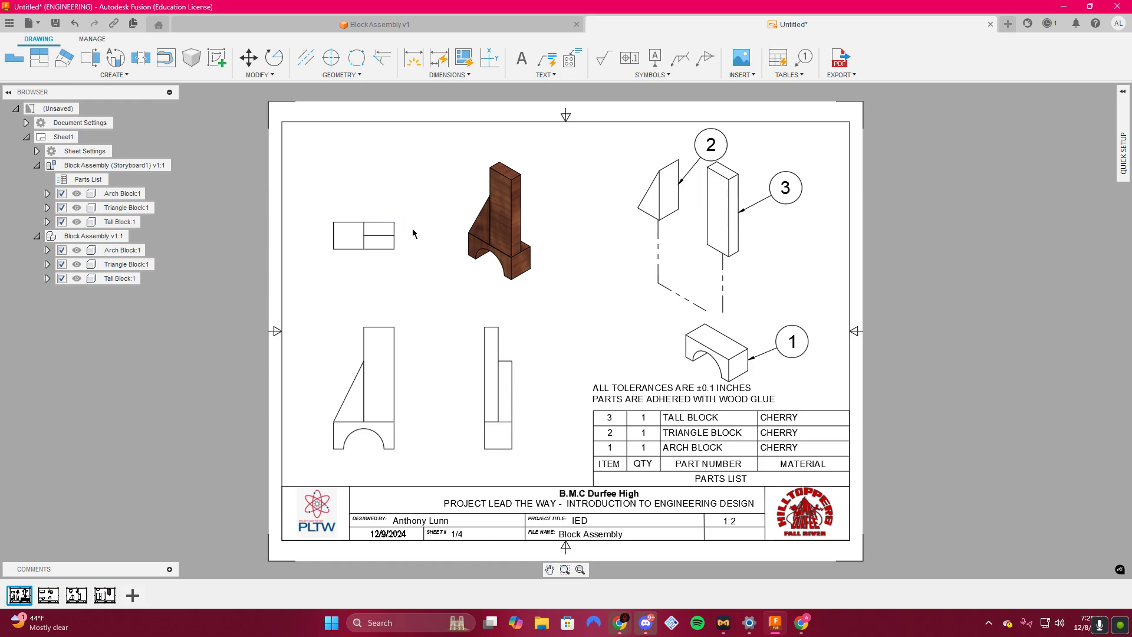
# Dimension the upper segment of the right end of the assembly's top view, up to the dividing line, and place it beside the view.
pyautogui.press('d')
pyautogui.click(394, 235)
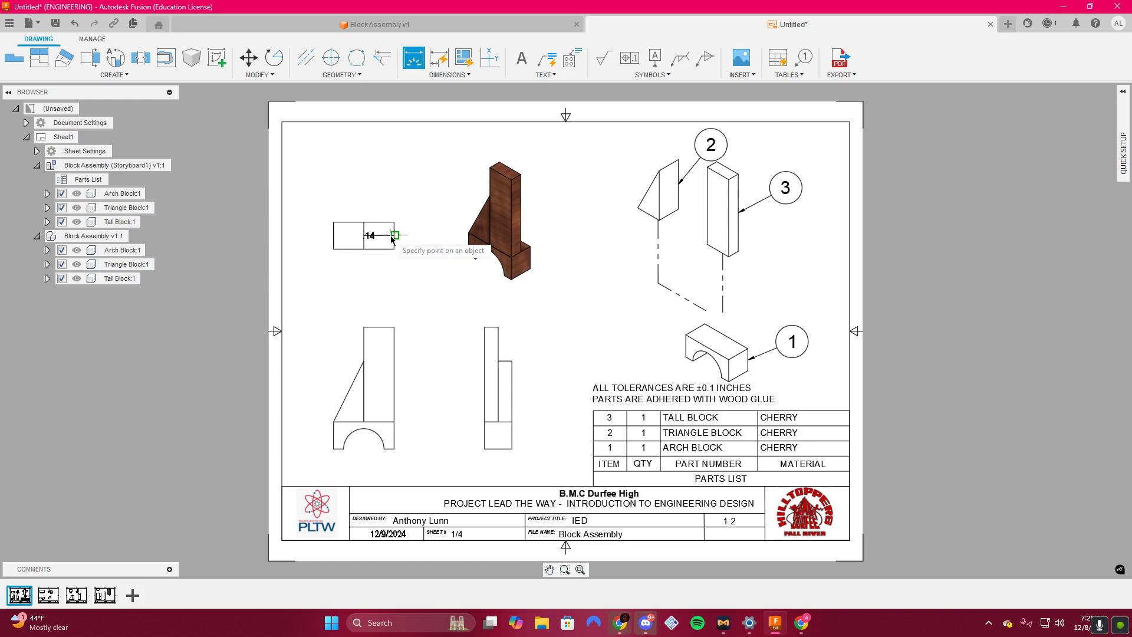
pyautogui.click(405, 227)
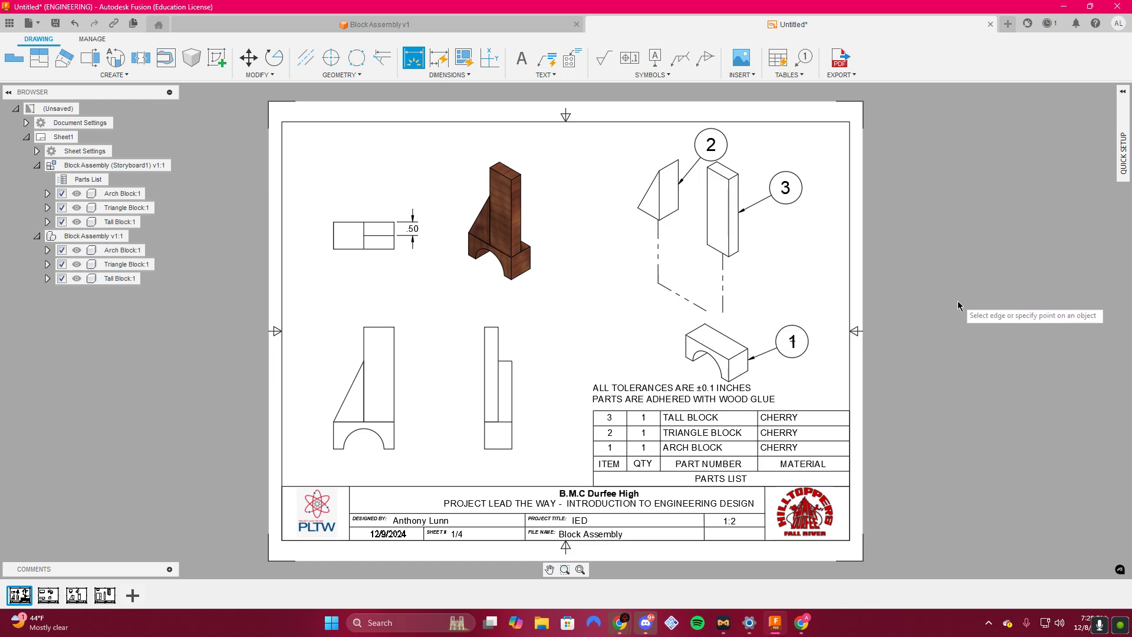
pyautogui.press('Escape')
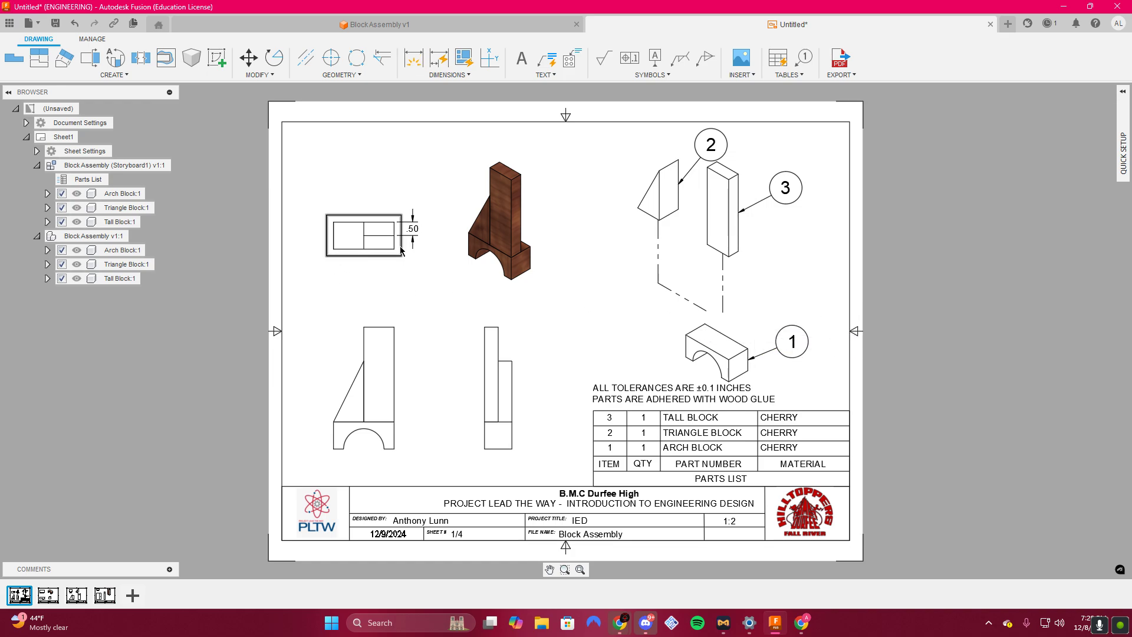
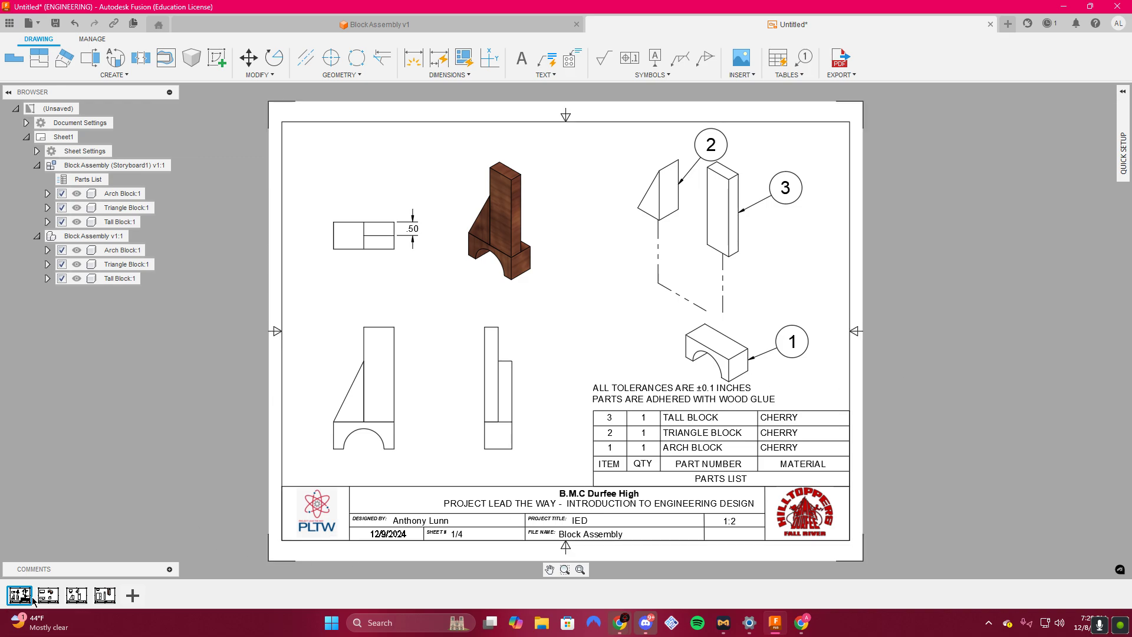
# Save the drawing as Block Assembly Drawing in the IED project's Construction Block Assembly folder and check the three block sheets.
pyautogui.click(56, 25)
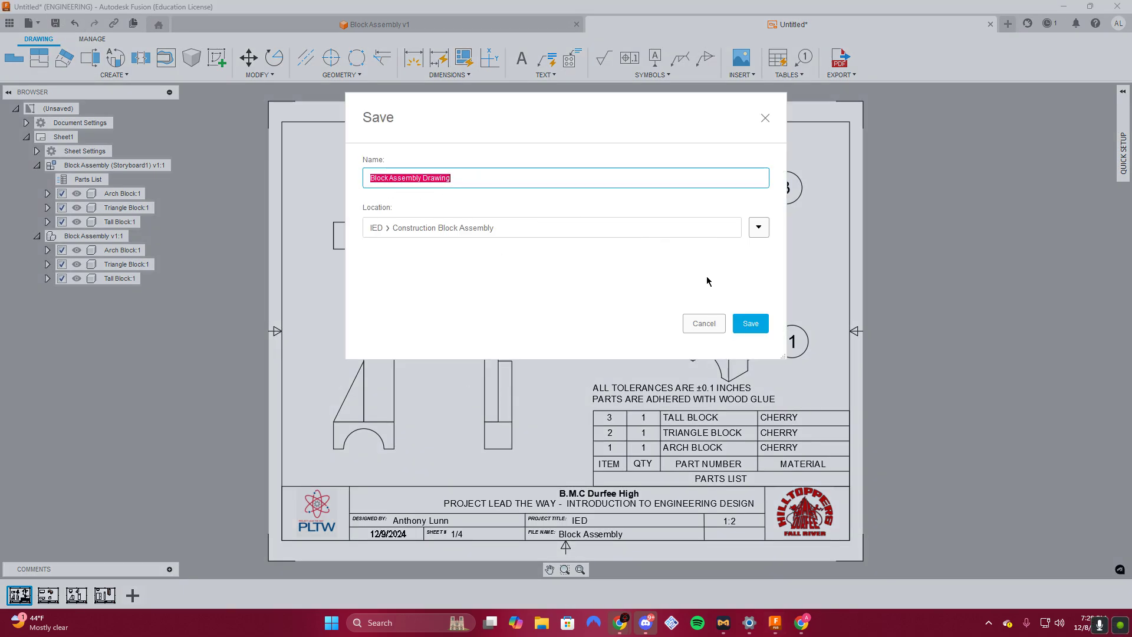
pyautogui.click(751, 324)
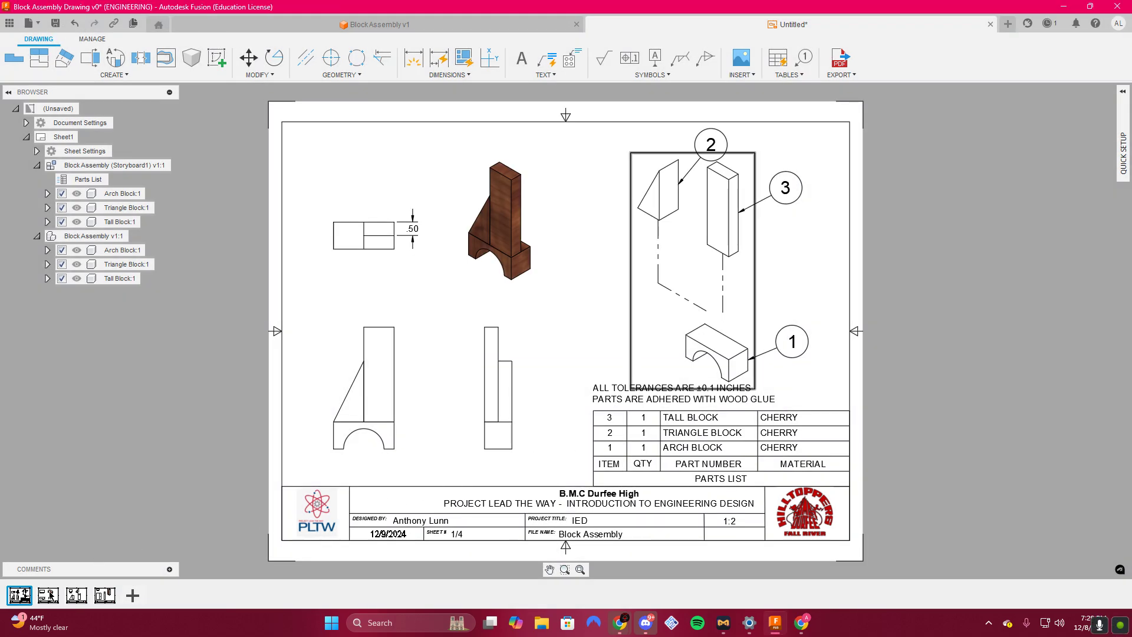
pyautogui.click(50, 596)
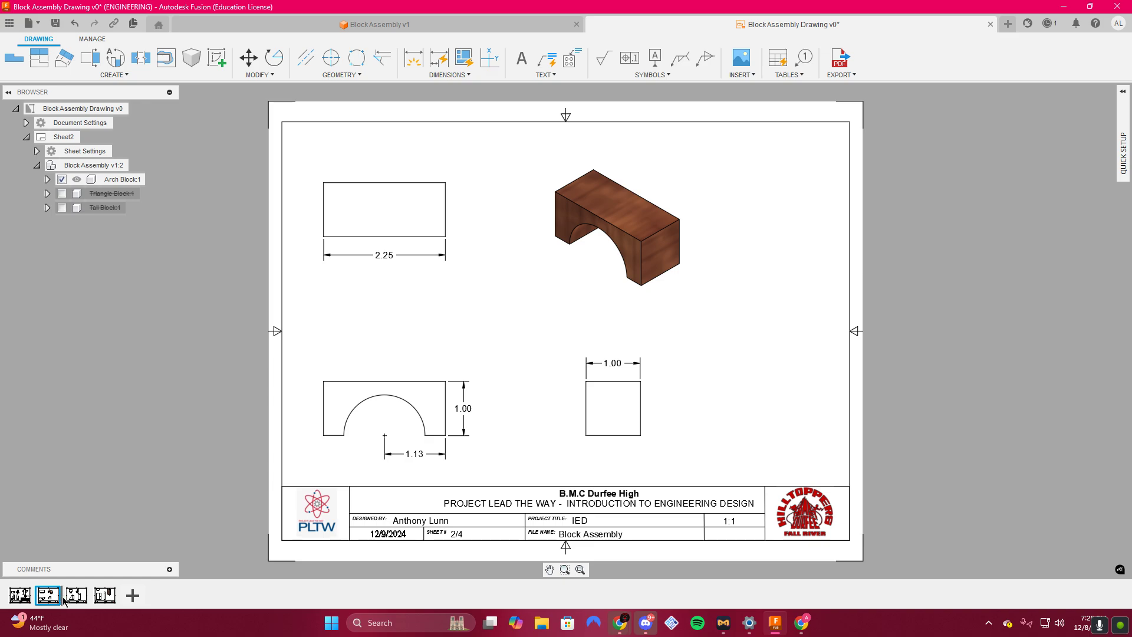
pyautogui.click(78, 596)
pyautogui.click(110, 598)
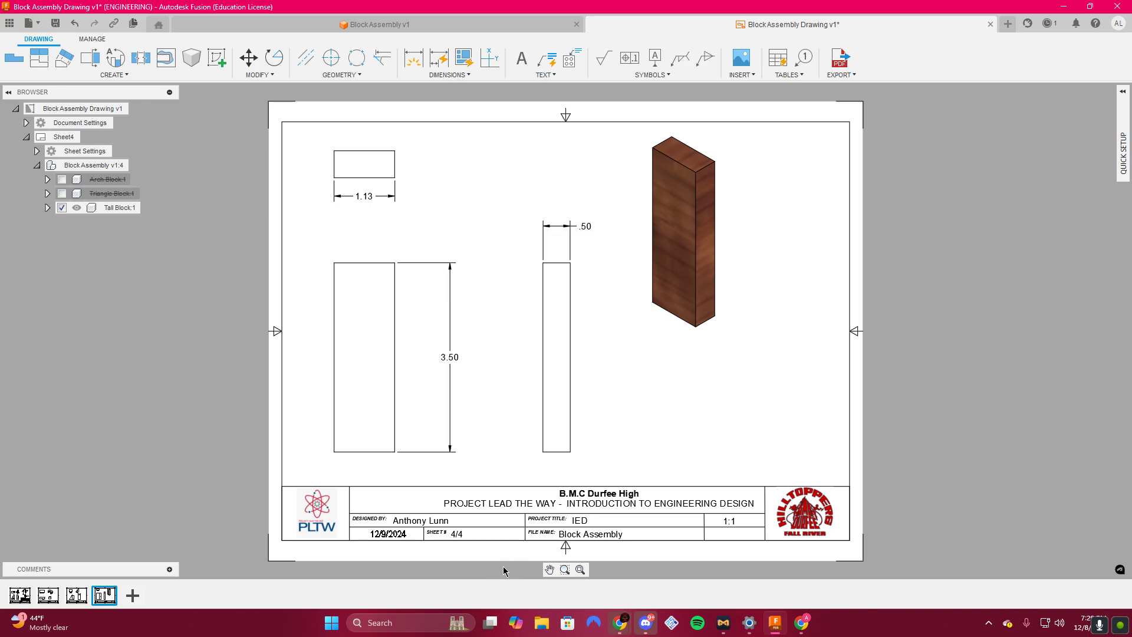
# Export all sheets with lineweights to a PDF named Block Assembly Drawing v1 in the local Downloads folder, set to open after export.
pyautogui.click(842, 75)
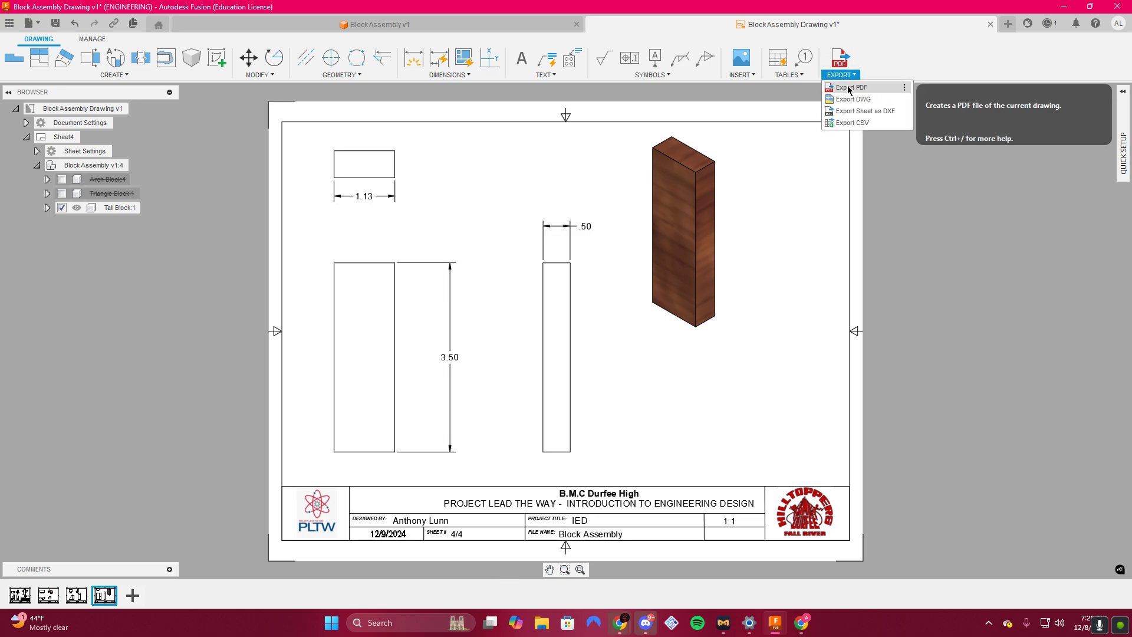
pyautogui.click(851, 86)
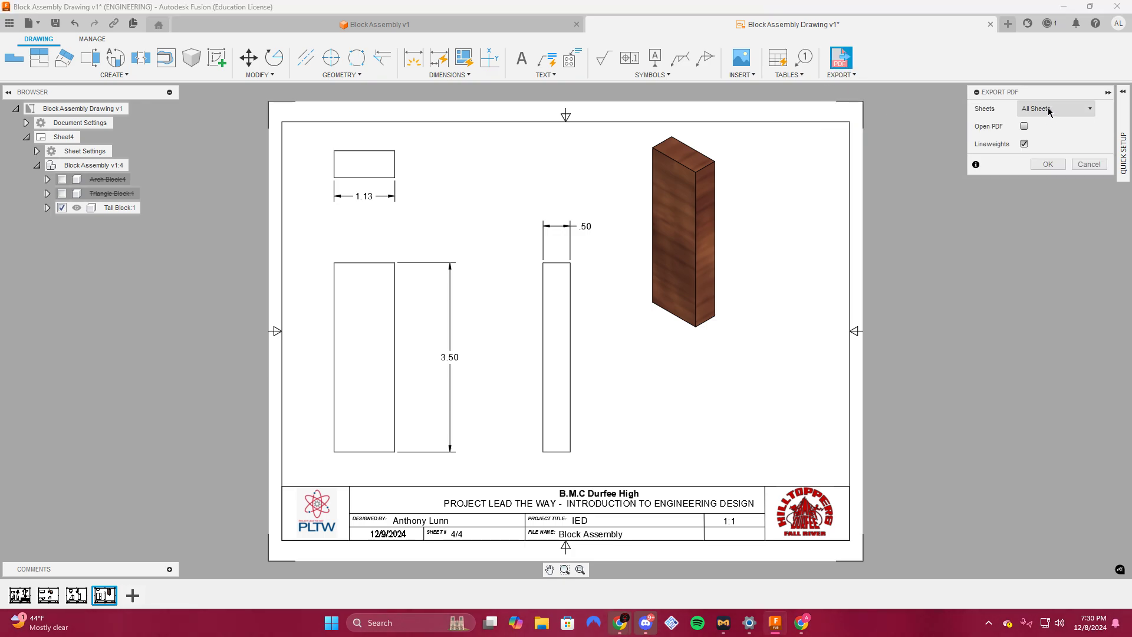
pyautogui.click(1024, 126)
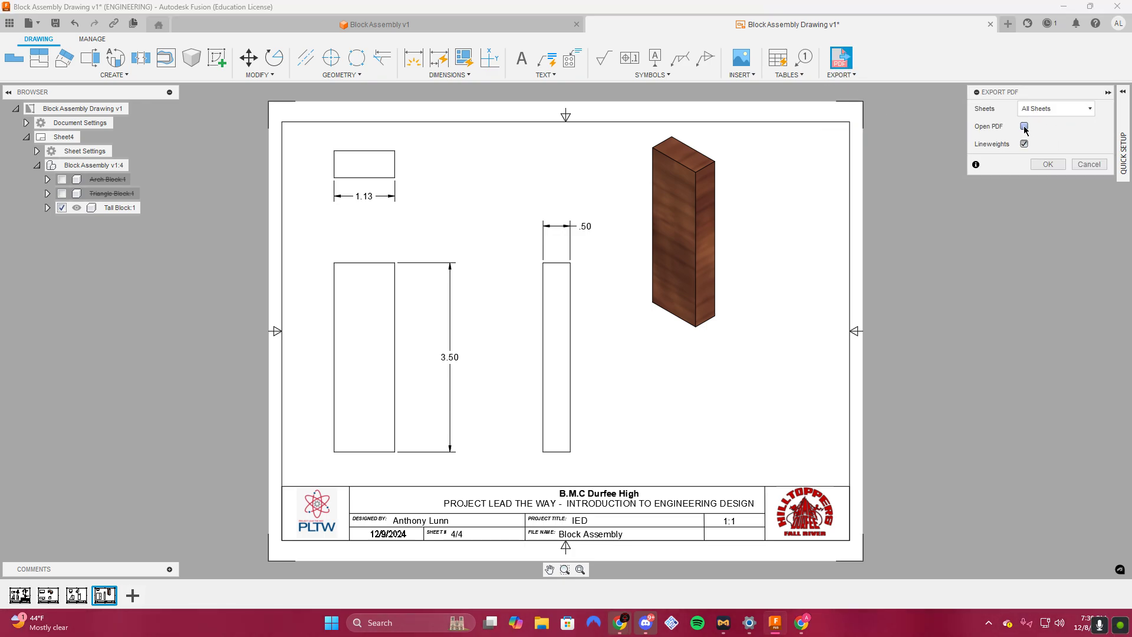
pyautogui.click(1047, 164)
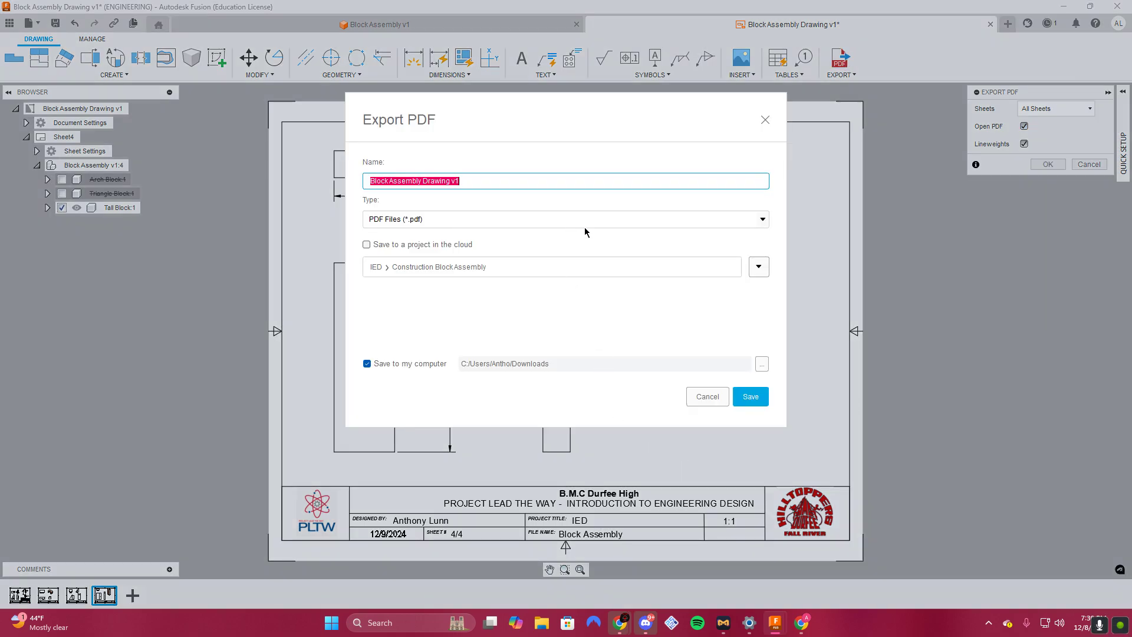
pyautogui.click(750, 397)
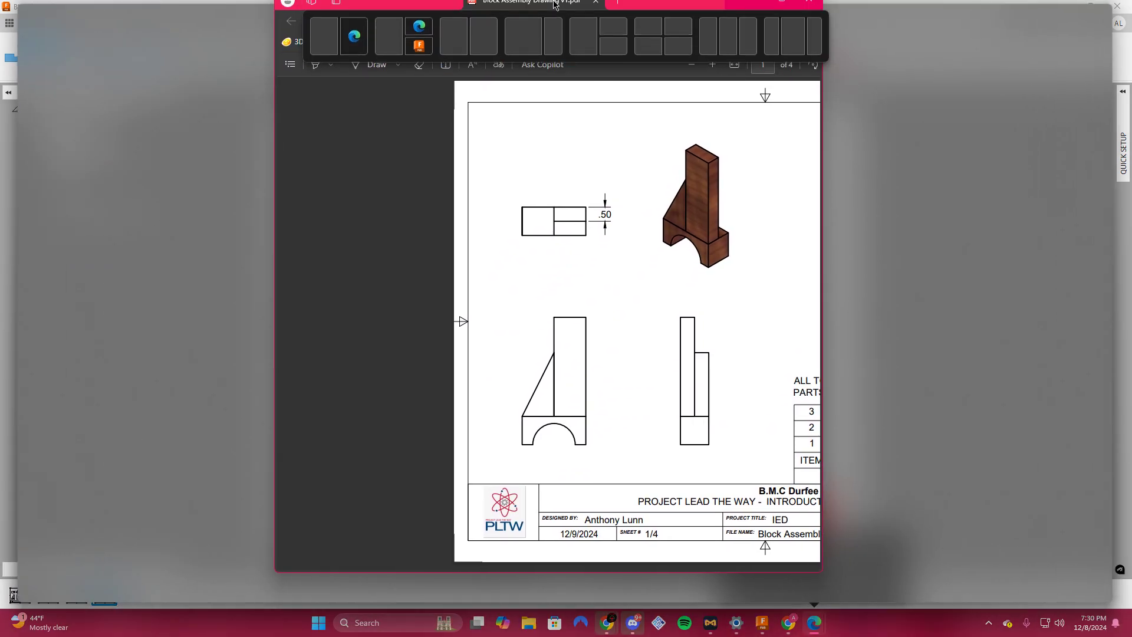
# Review all four pages of the exported PDF, examining the assembly views, parts list, notes, title blocks and the individual block dimensions.
pyautogui.scroll(-4, 433, 406)
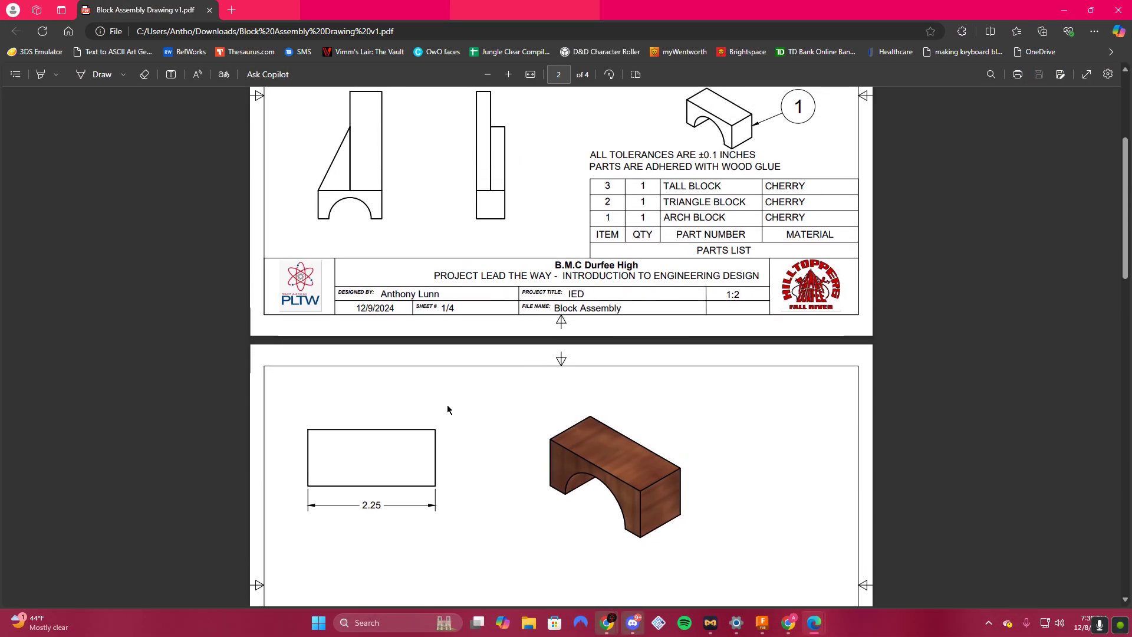
pyautogui.scroll(2, 448, 406)
pyautogui.scroll(-7, 607, 278)
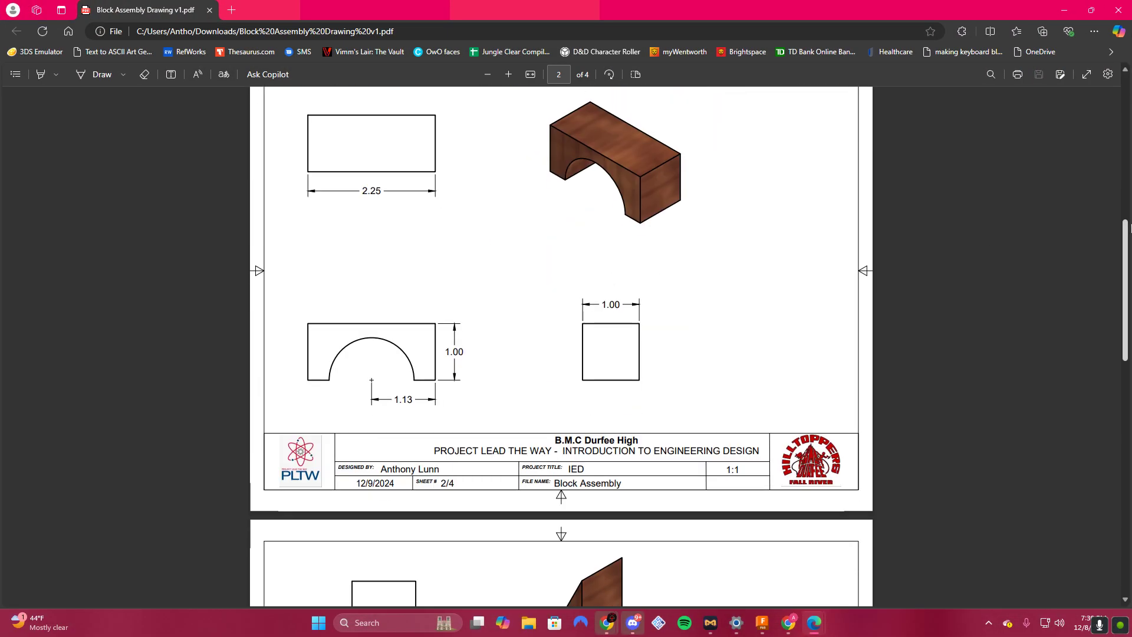
pyautogui.moveTo(1125, 289); pyautogui.dragTo(1129, 70)
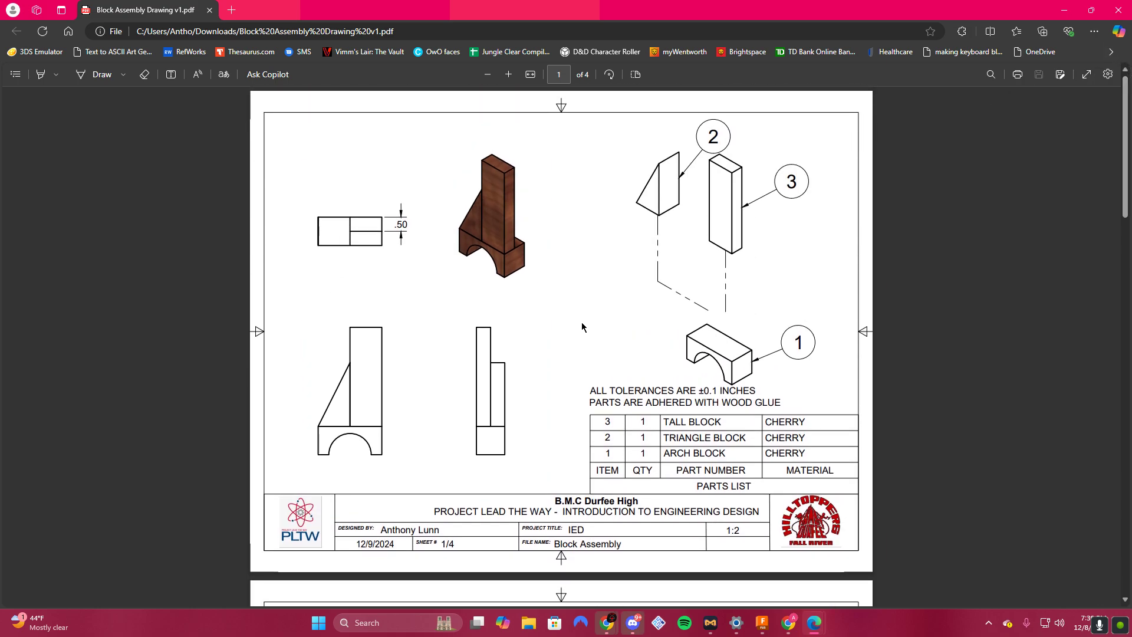
pyautogui.scroll(-4, 561, 340)
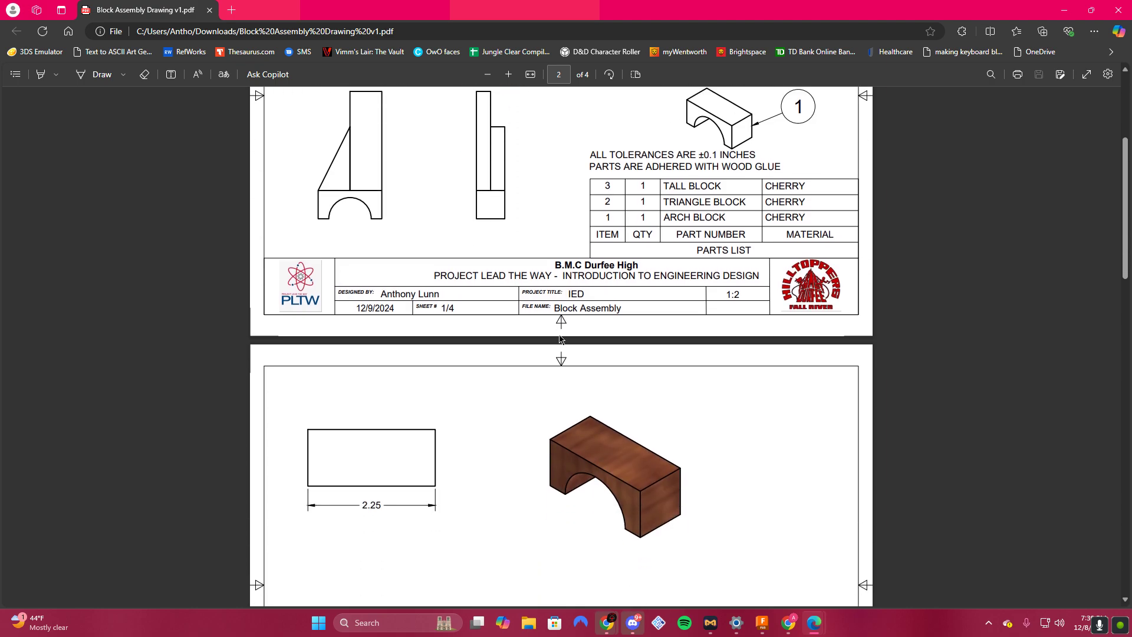
pyautogui.scroll(4, 561, 340)
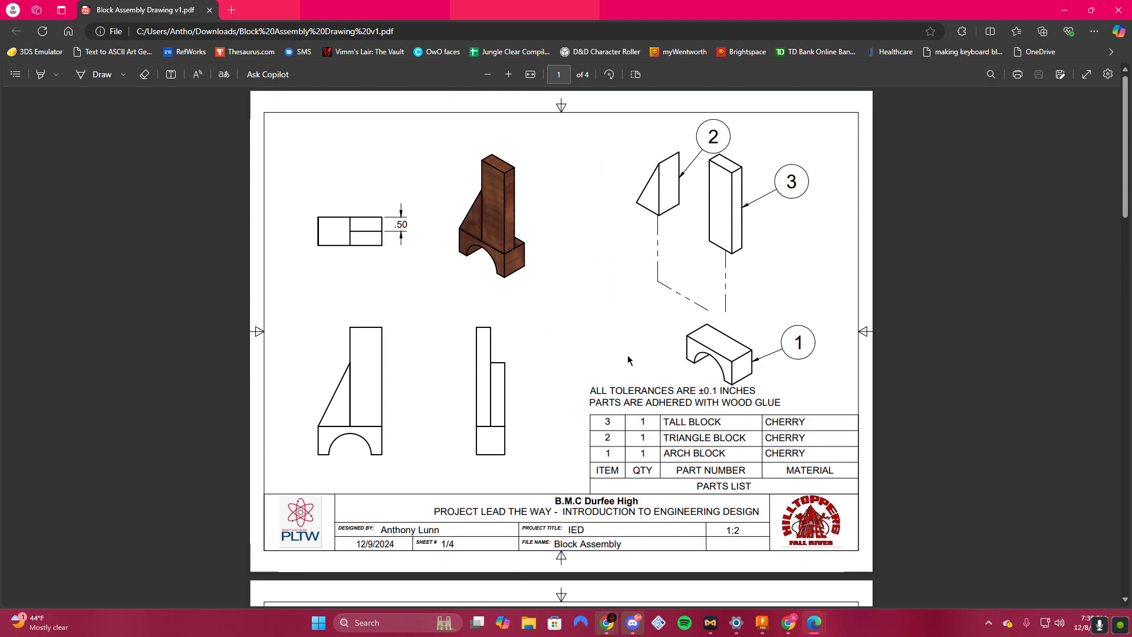
pyautogui.scroll(-6, 425, 406)
pyautogui.scroll(1, 428, 331)
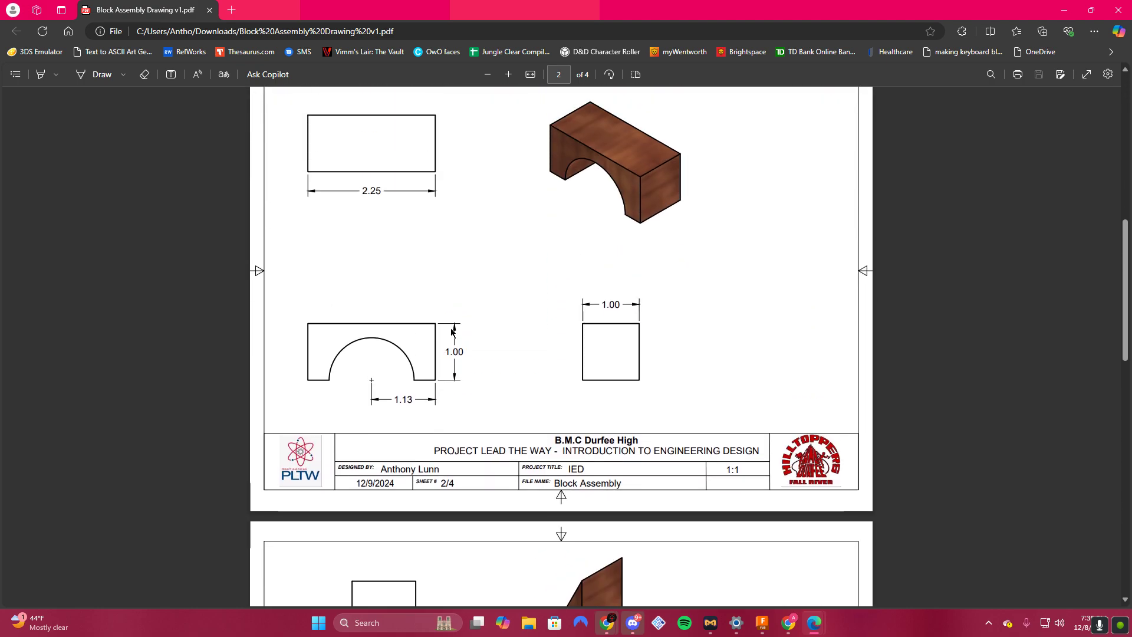
pyautogui.scroll(-5, 586, 200)
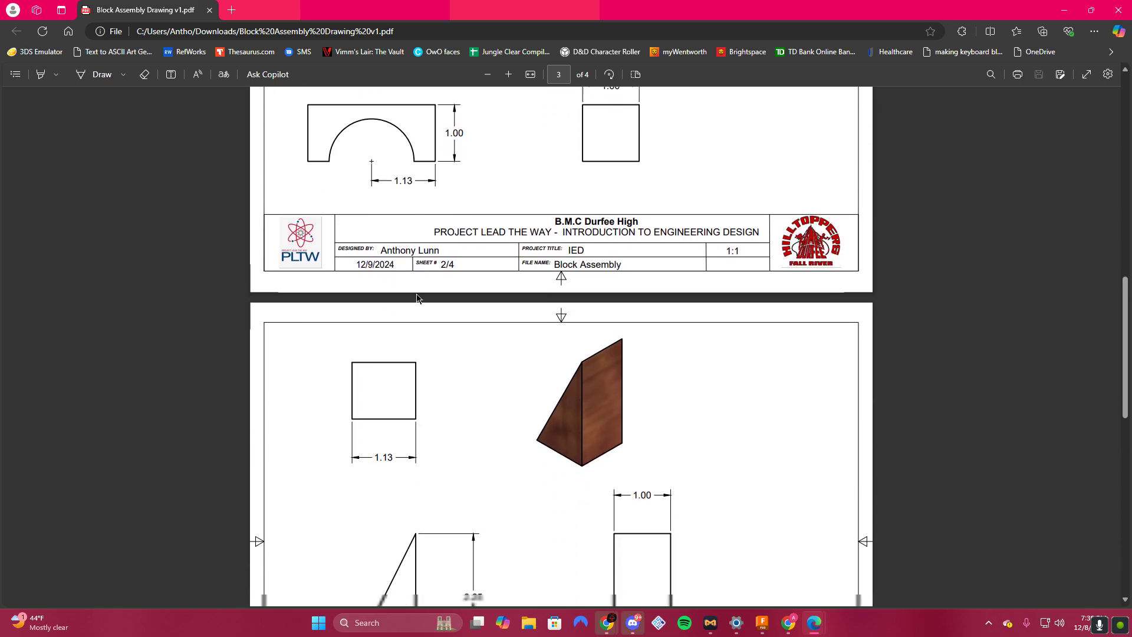
pyautogui.scroll(-8, 613, 379)
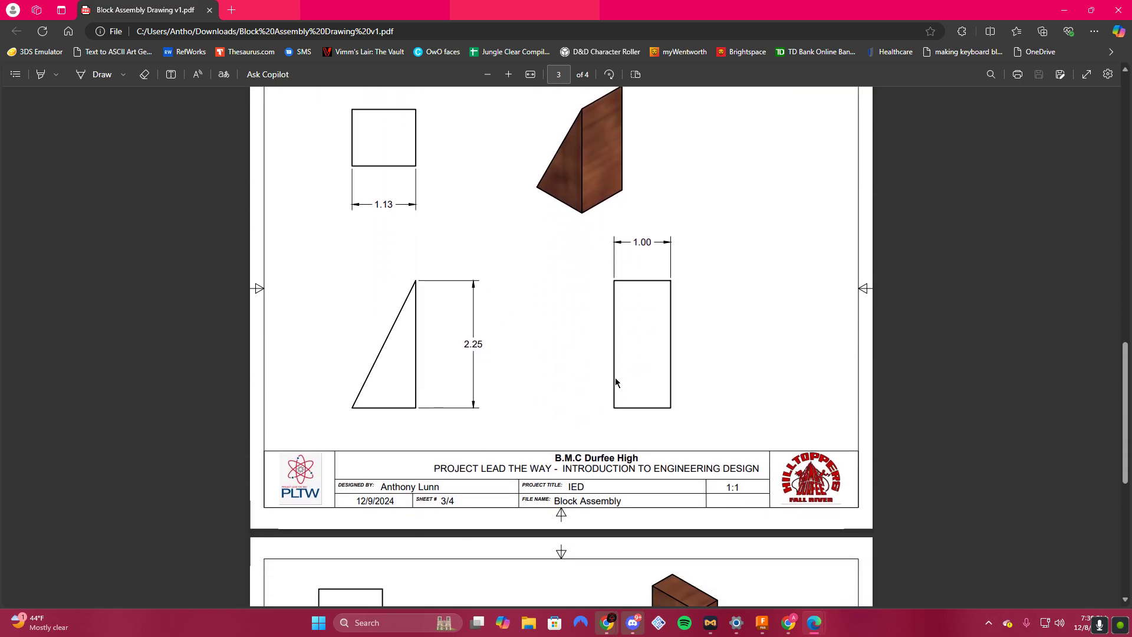
pyautogui.scroll(-1, 615, 384)
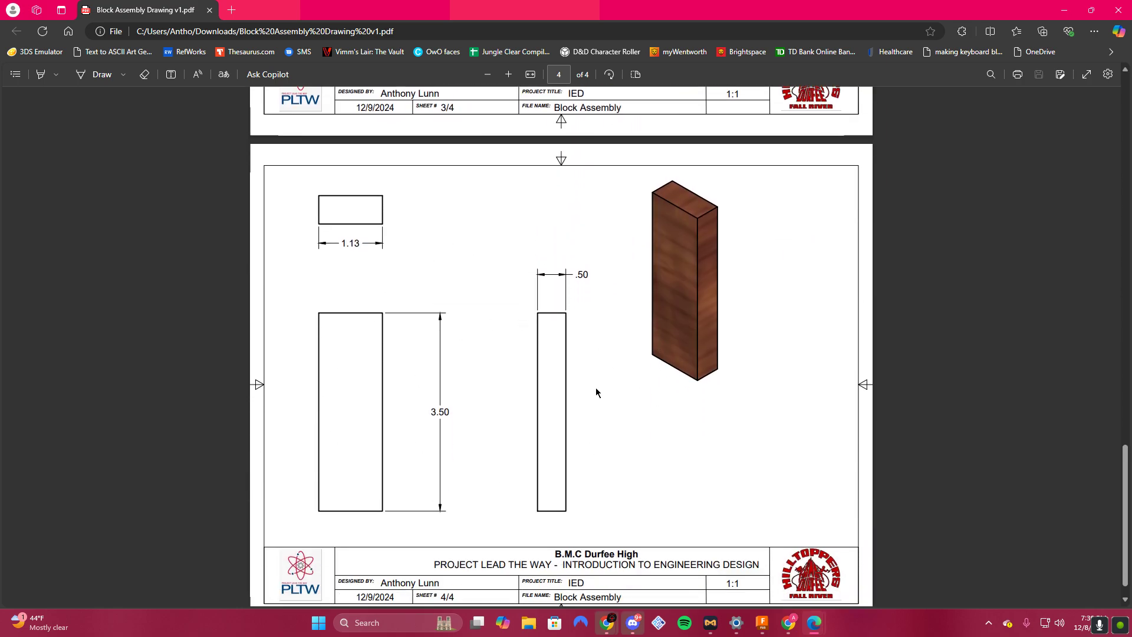
pyautogui.scroll(6, 596, 389)
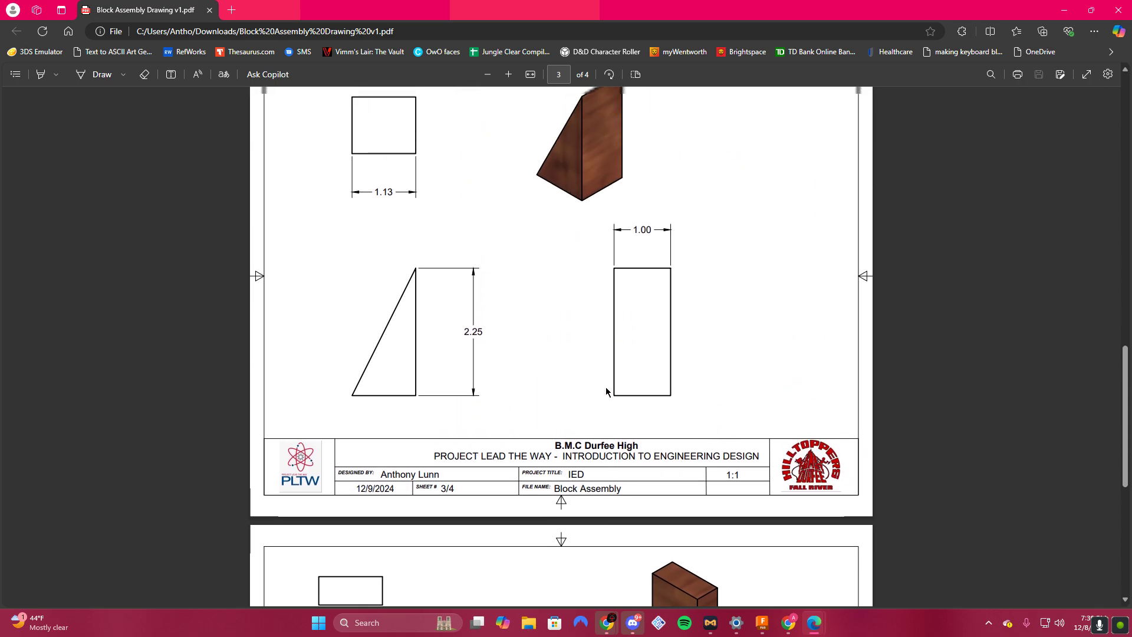
pyautogui.scroll(5, 606, 389)
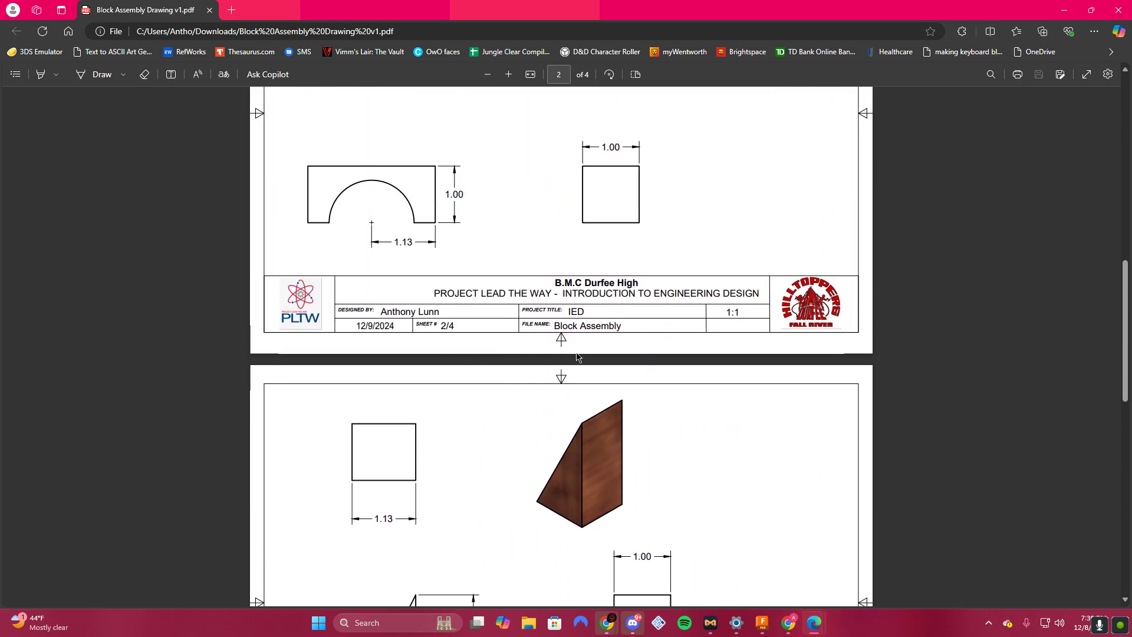
pyautogui.scroll(6, 577, 356)
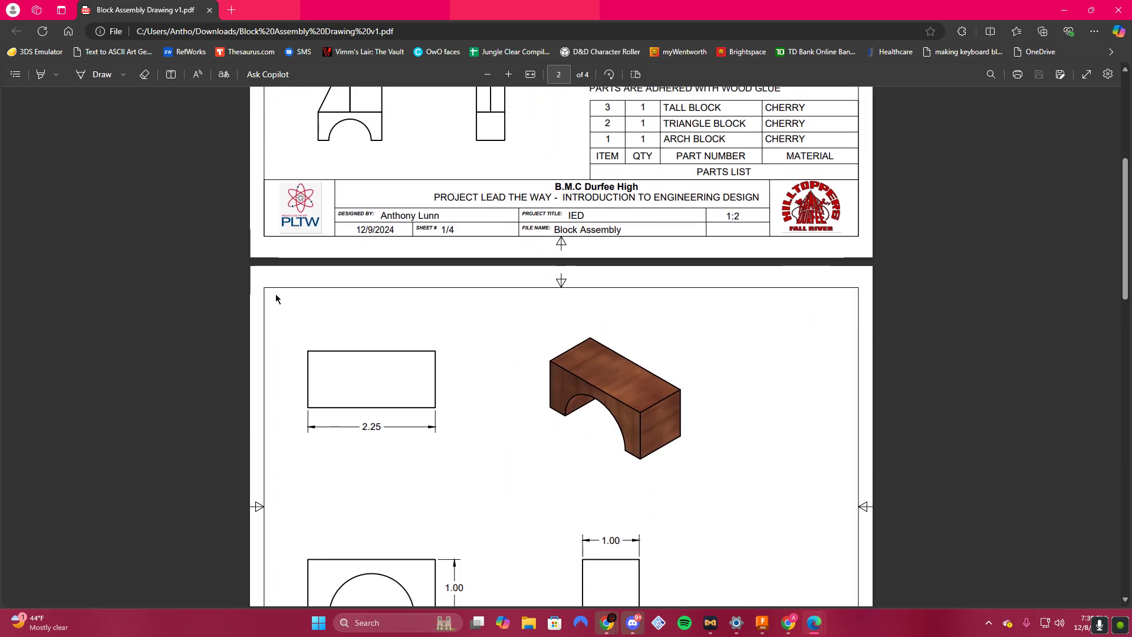
pyautogui.scroll(-4, 334, 373)
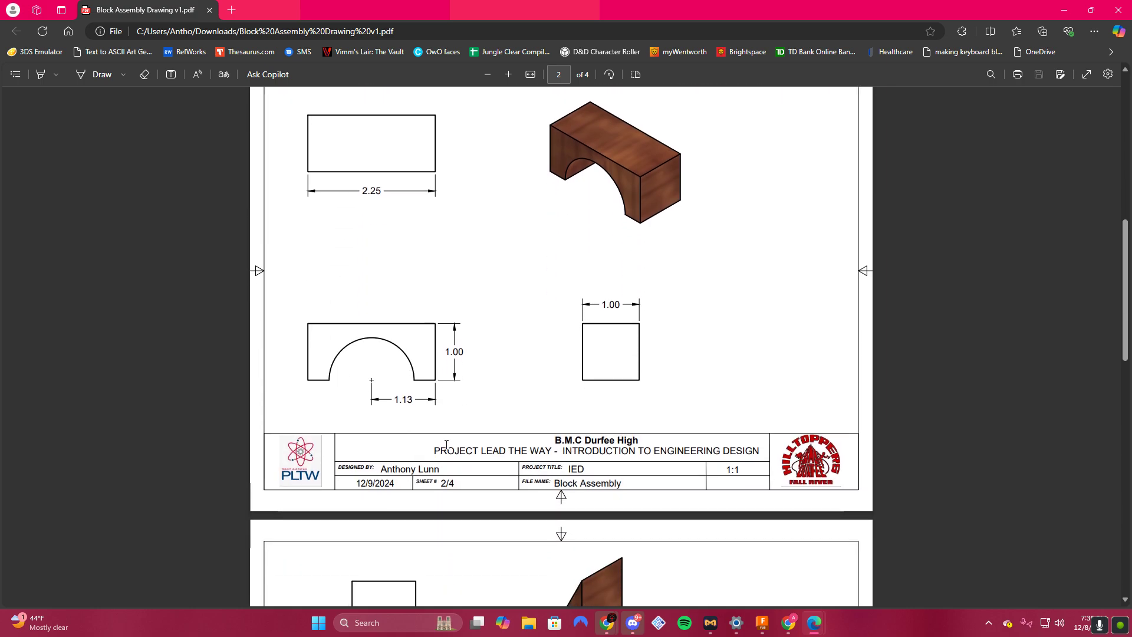
pyautogui.scroll(8, 446, 444)
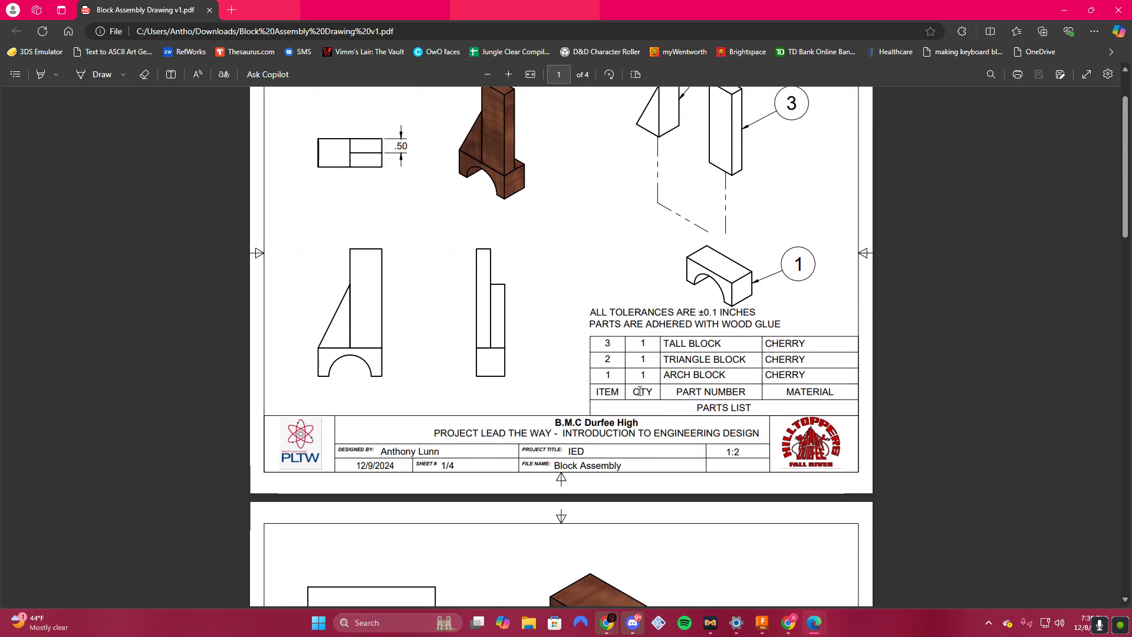
pyautogui.scroll(-4, 640, 391)
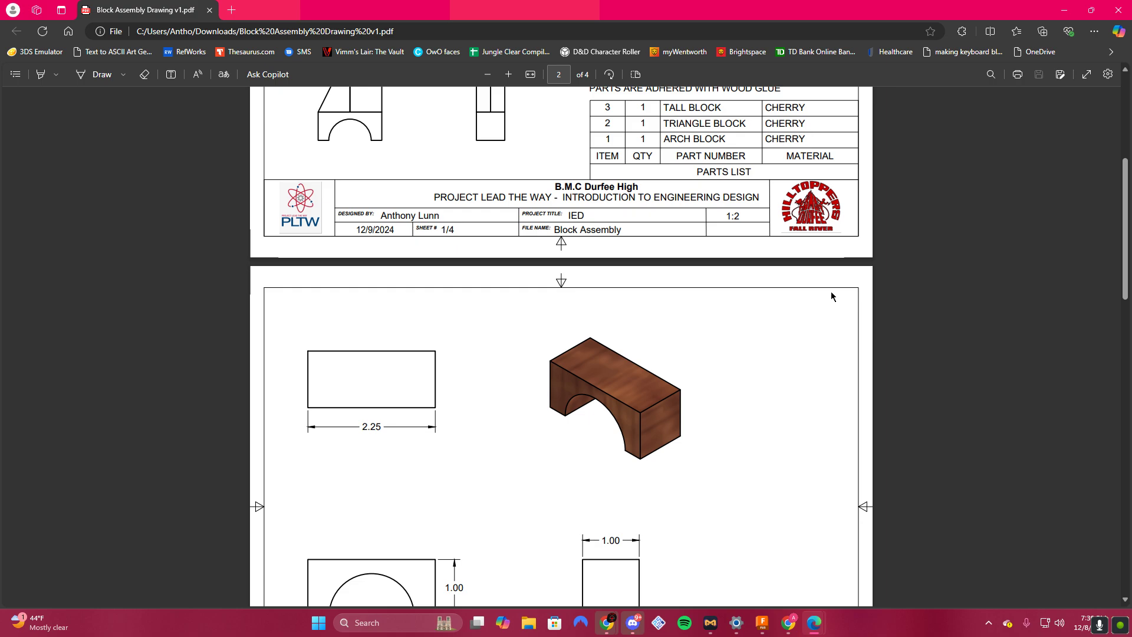
pyautogui.scroll(1, 793, 337)
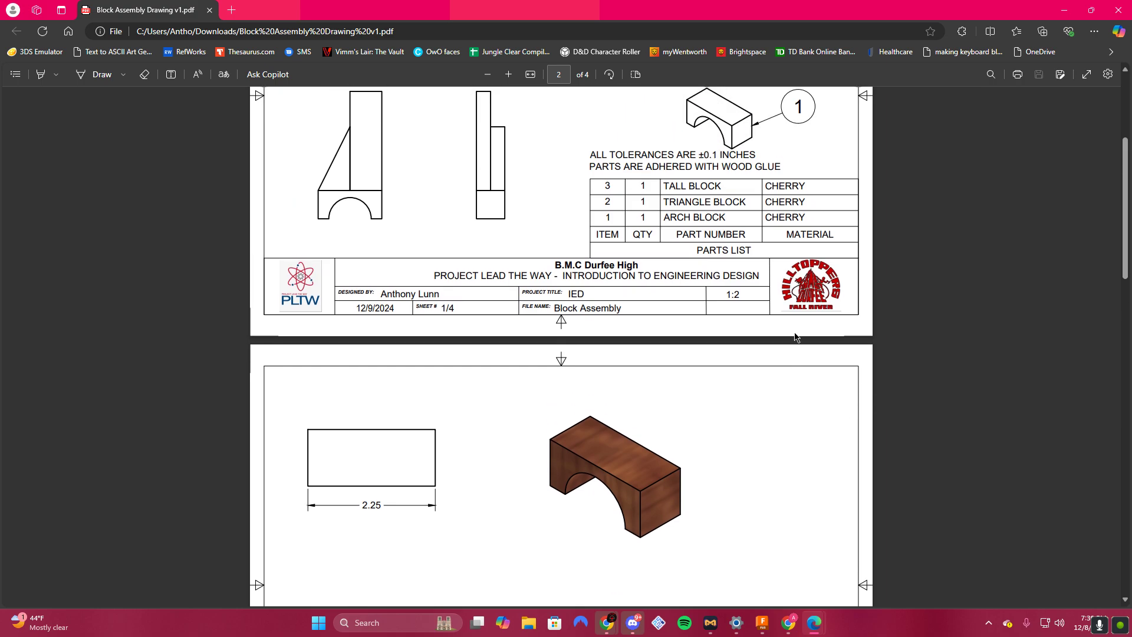
pyautogui.scroll(3, 830, 413)
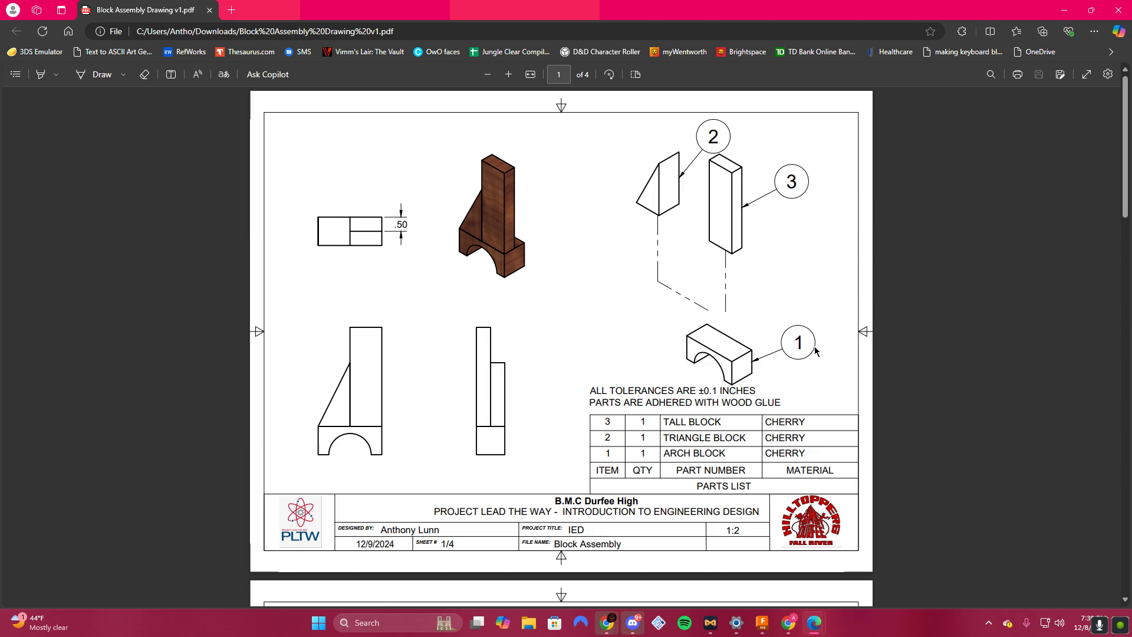
pyautogui.scroll(-4, 787, 351)
pyautogui.scroll(2, 790, 339)
pyautogui.scroll(2, 790, 333)
pyautogui.scroll(-15, 790, 374)
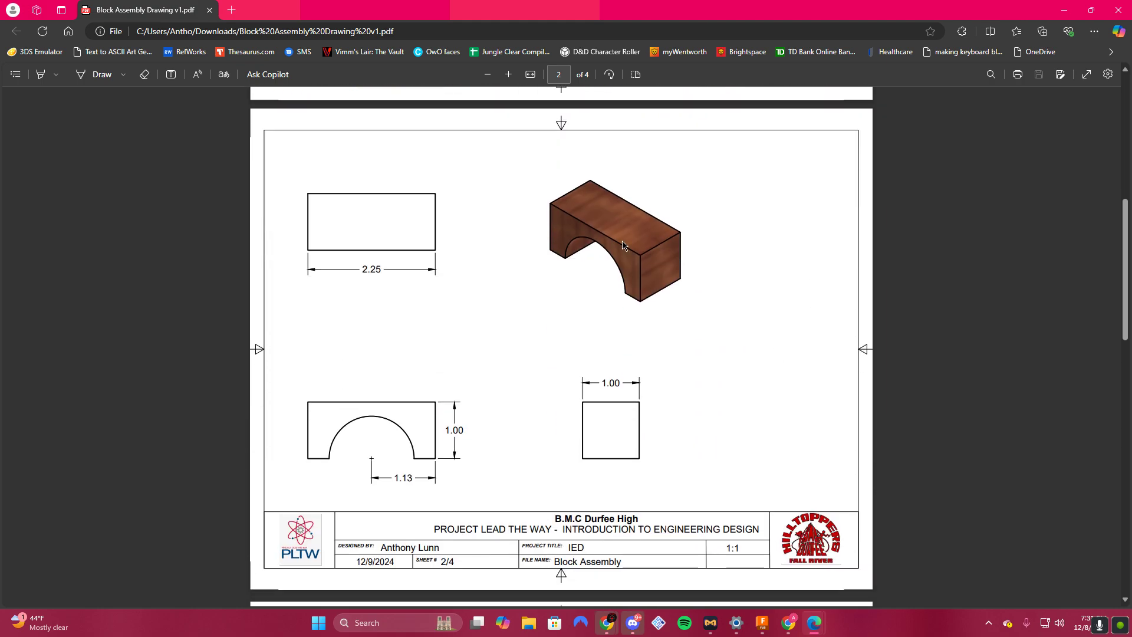
pyautogui.scroll(-14, 678, 383)
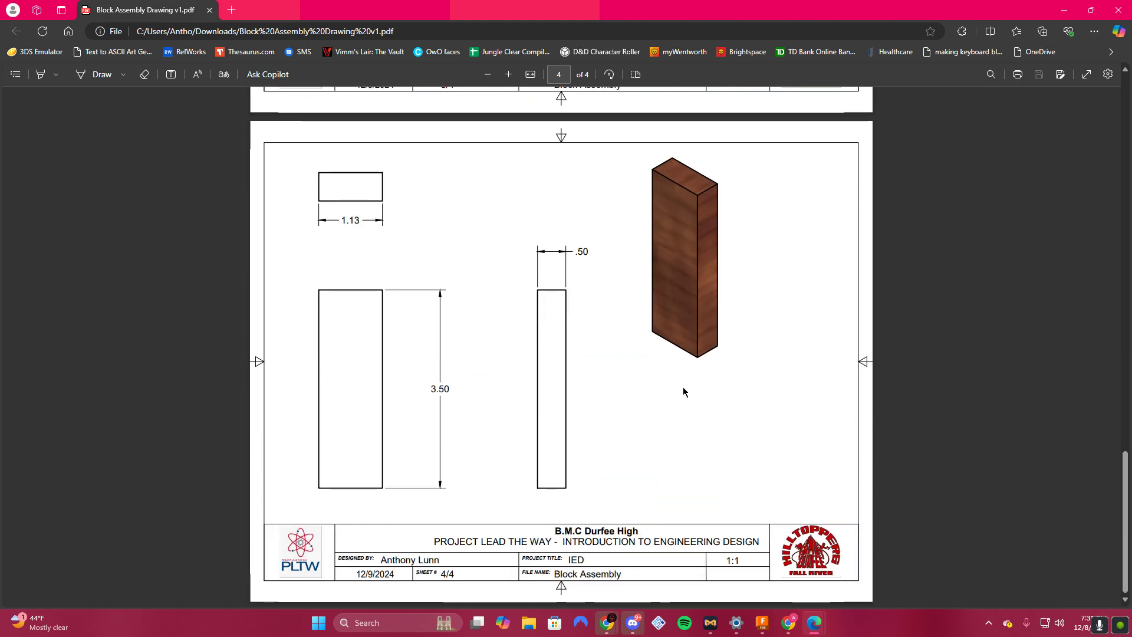
pyautogui.scroll(14, 761, 346)
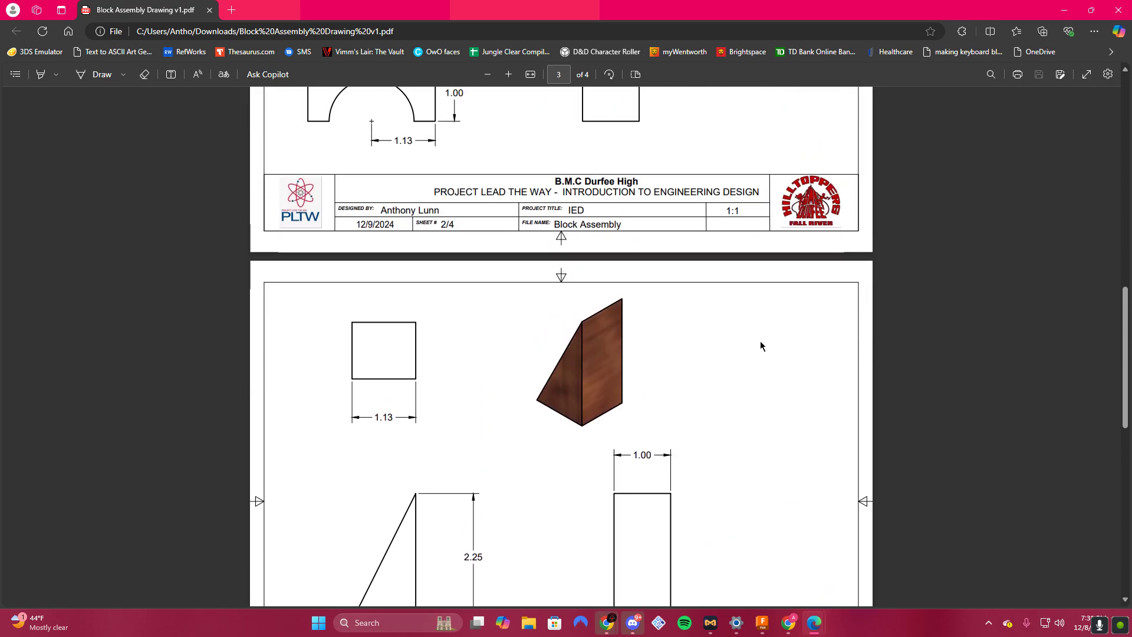
pyautogui.scroll(5, 761, 347)
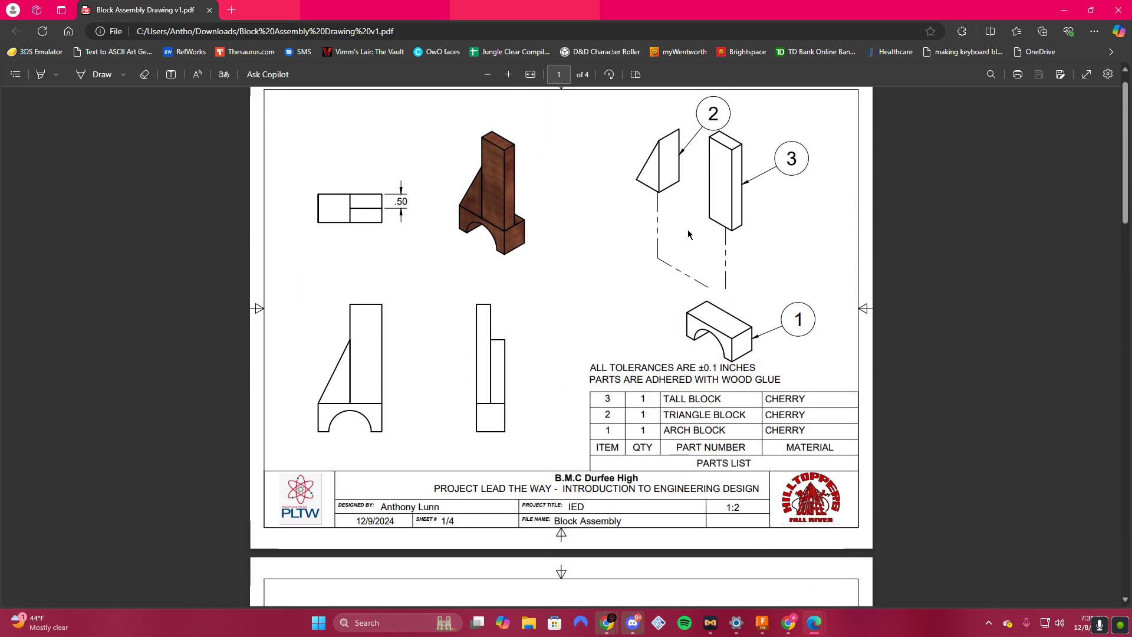
pyautogui.scroll(-2, 766, 330)
pyautogui.scroll(2, 769, 314)
pyautogui.scroll(-7, 821, 303)
pyautogui.scroll(6, 823, 302)
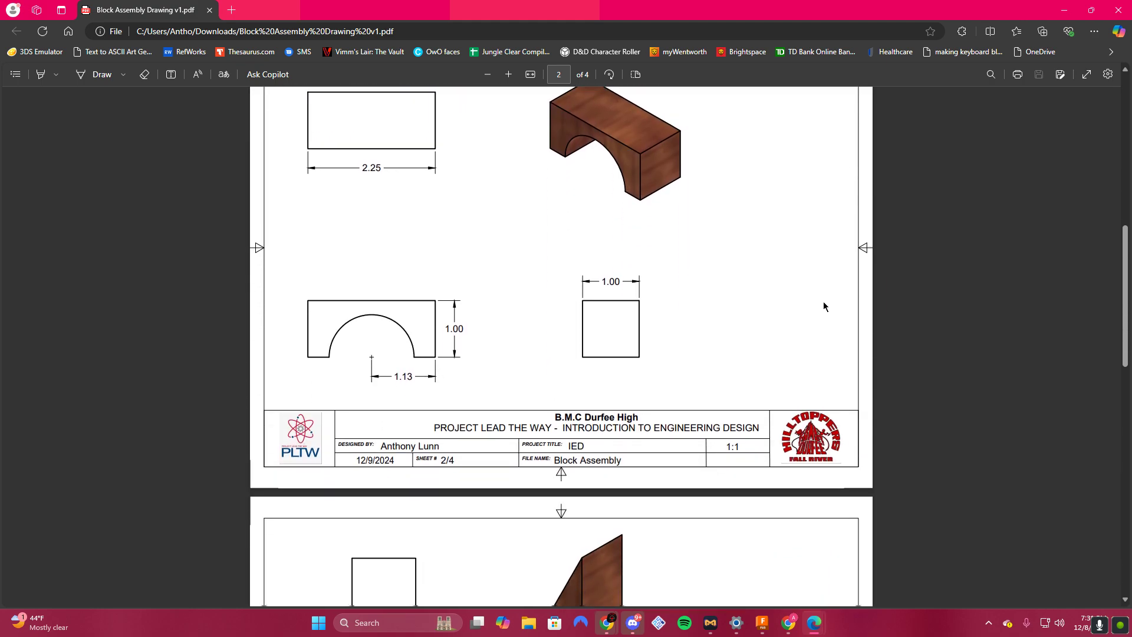
pyautogui.scroll(-6, 819, 295)
pyautogui.scroll(-3, 816, 294)
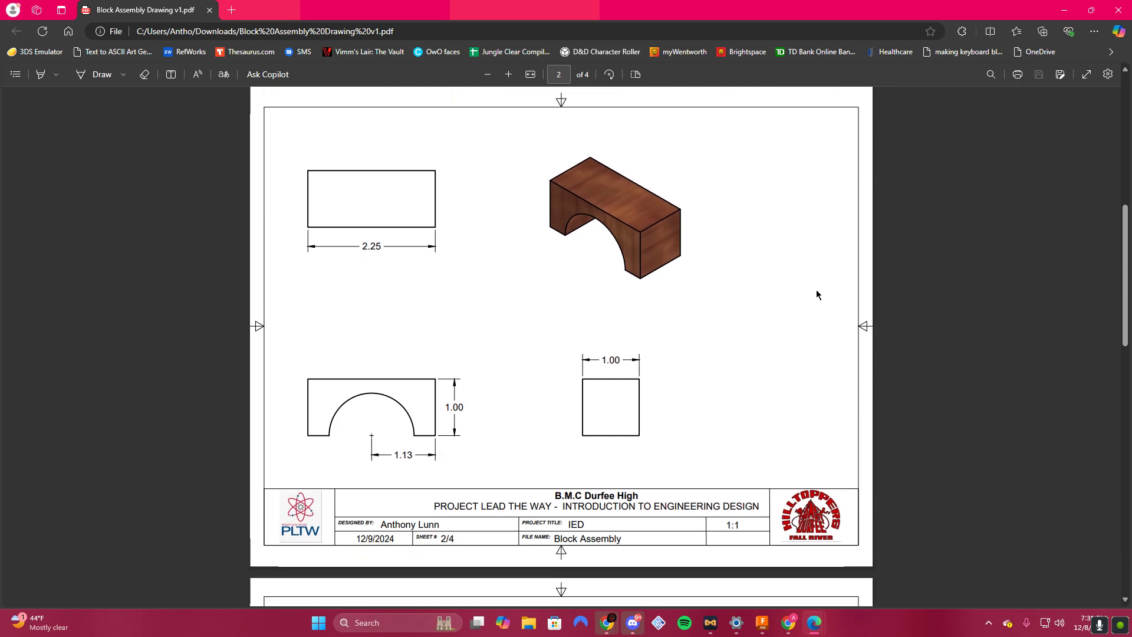
pyautogui.scroll(-7, 654, 294)
pyautogui.scroll(-14, 656, 289)
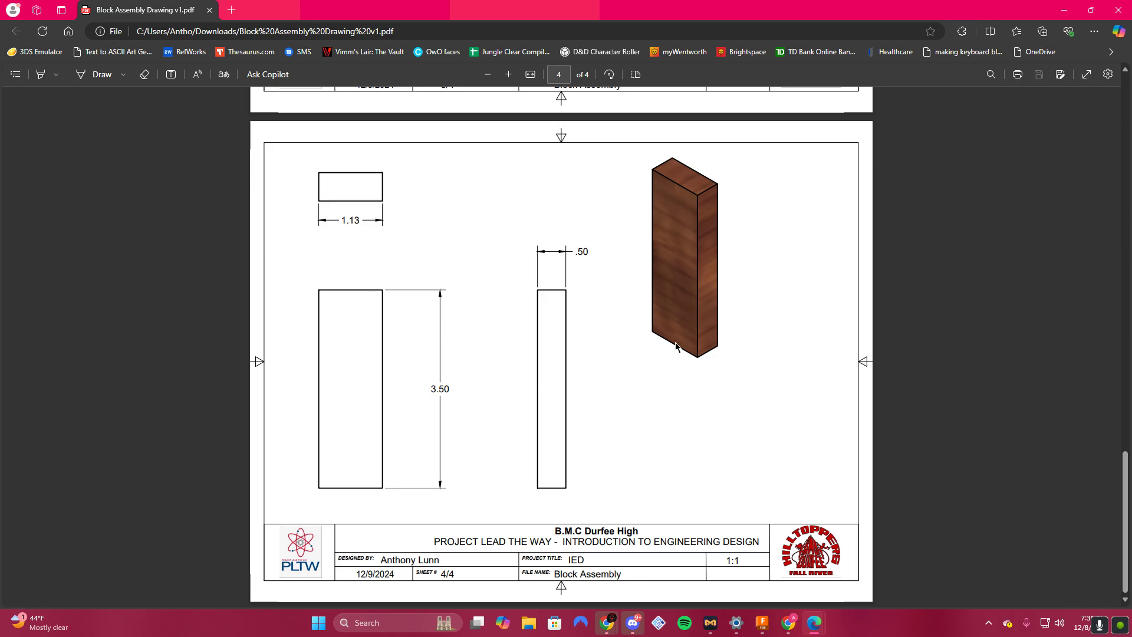
pyautogui.scroll(20, 672, 339)
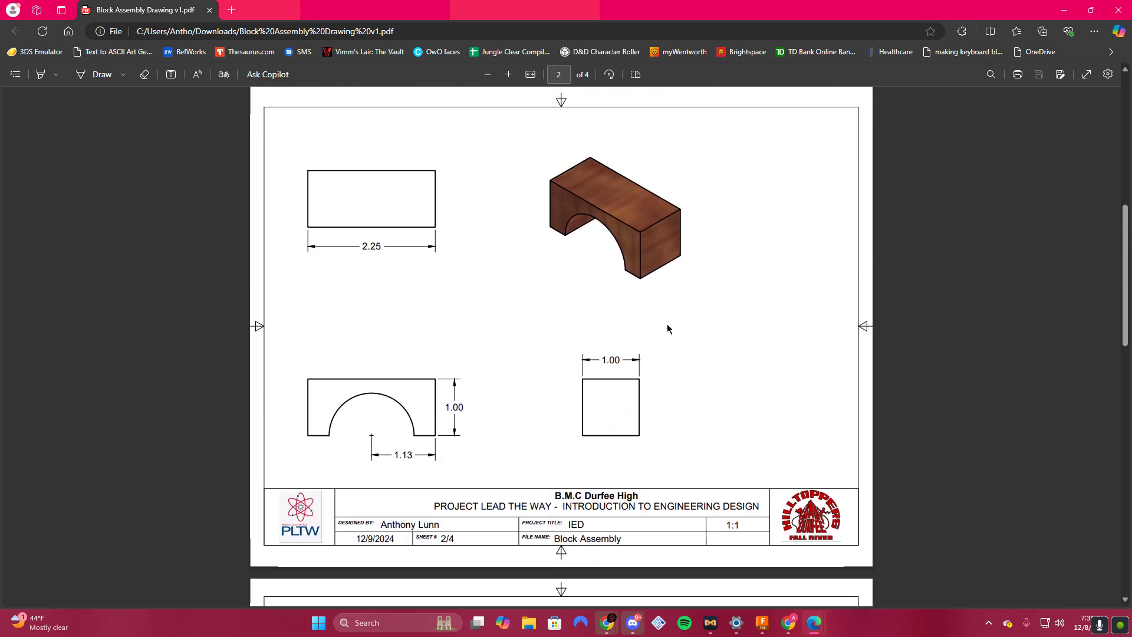
pyautogui.scroll(-2, 667, 328)
pyautogui.scroll(10, 675, 307)
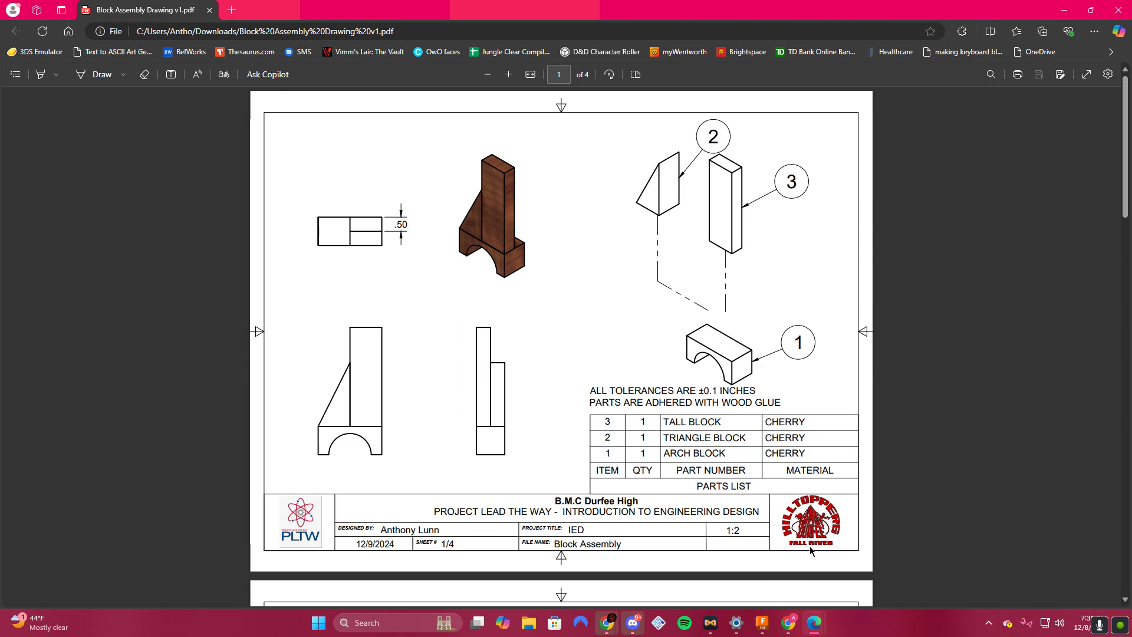
pyautogui.hotkey('alt', 'z')
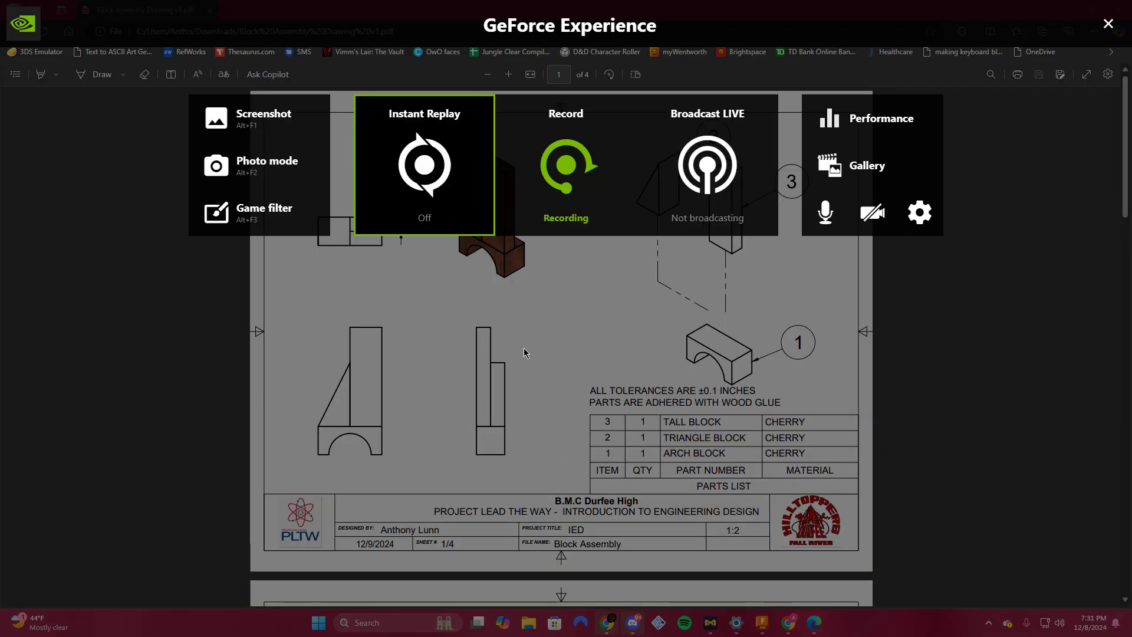